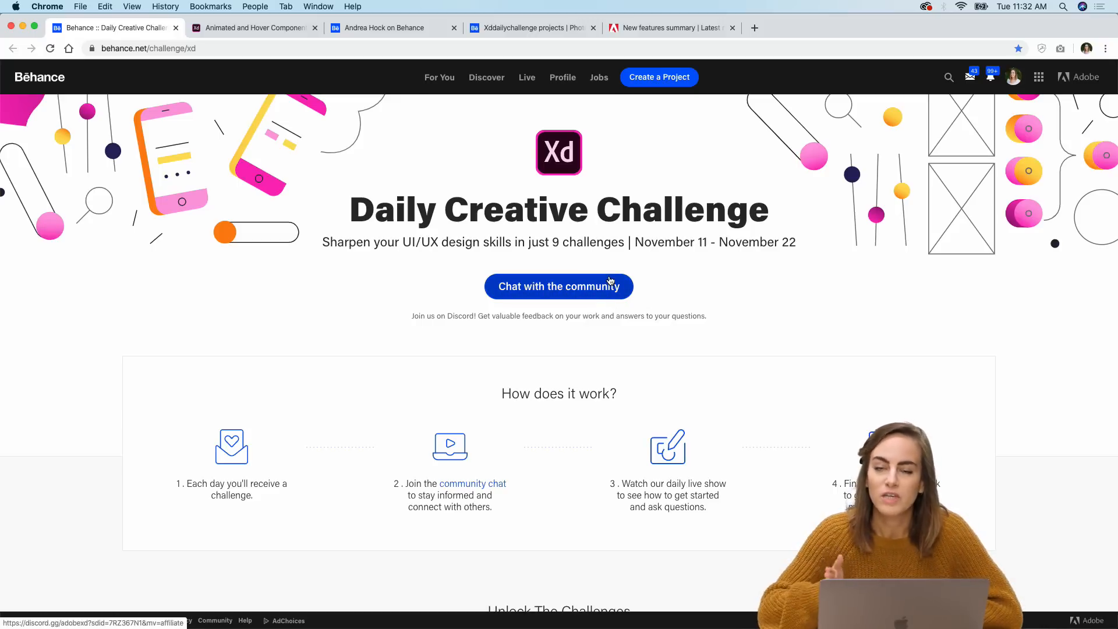
Step: Check the installed Creative Cloud apps, then scroll down the Daily Creative Challenge page to the challenge cards
left_click(925, 6)
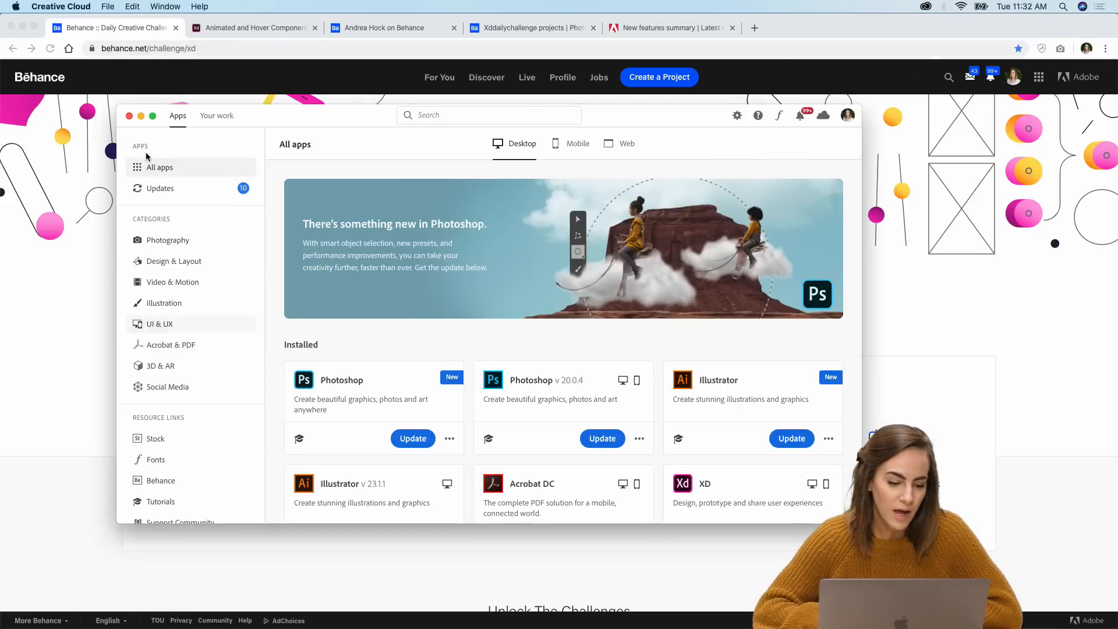
left_click(129, 116)
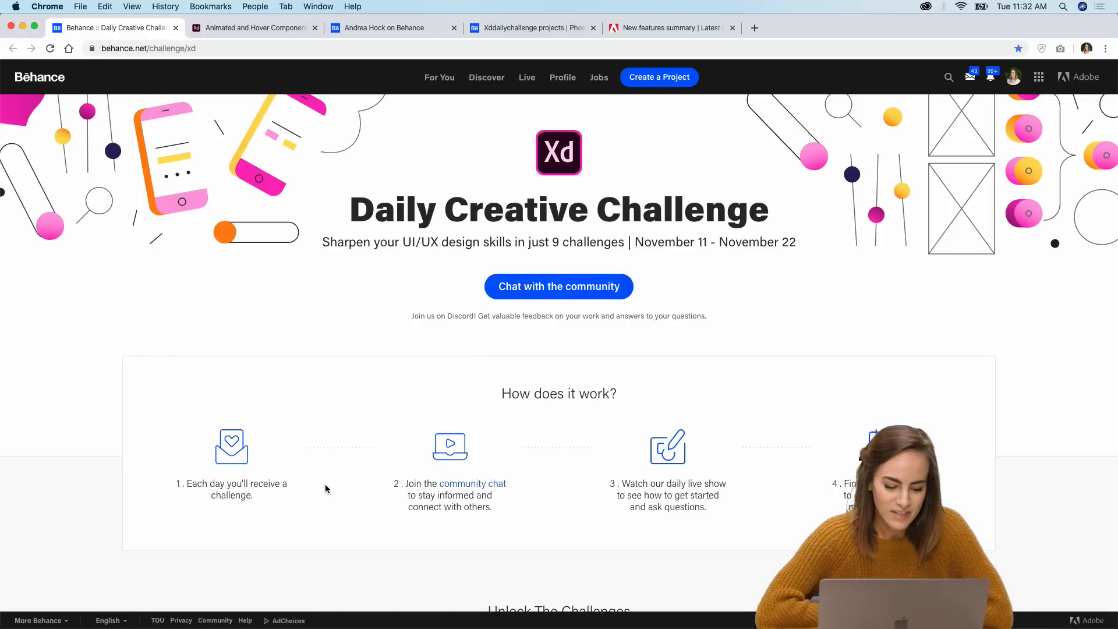
scroll(325, 486, "down", 1)
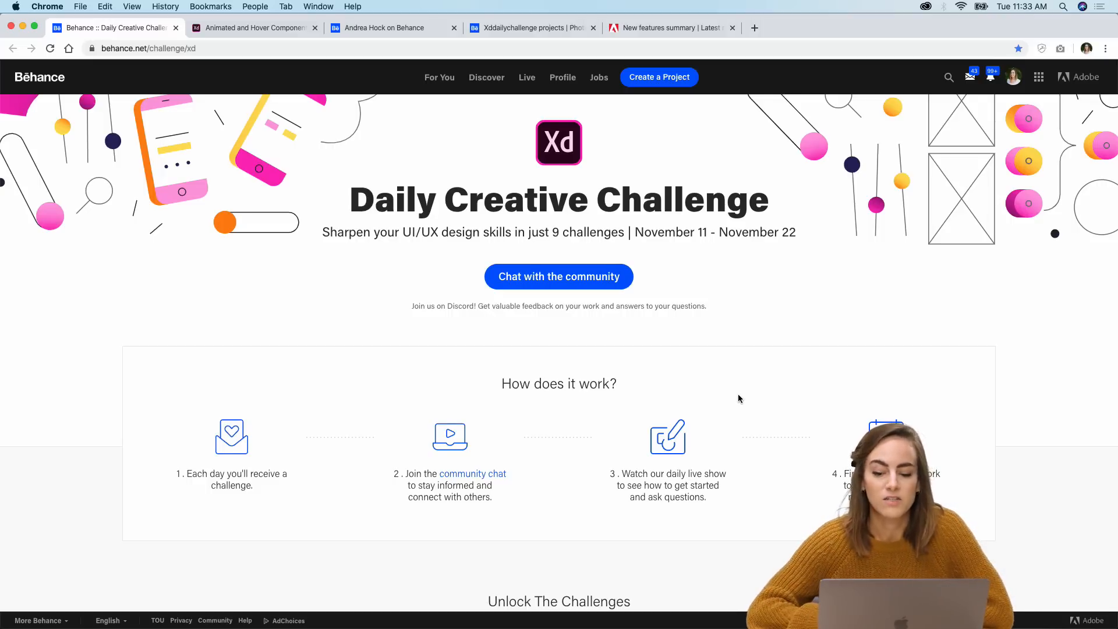
scroll(738, 396, "down", 6)
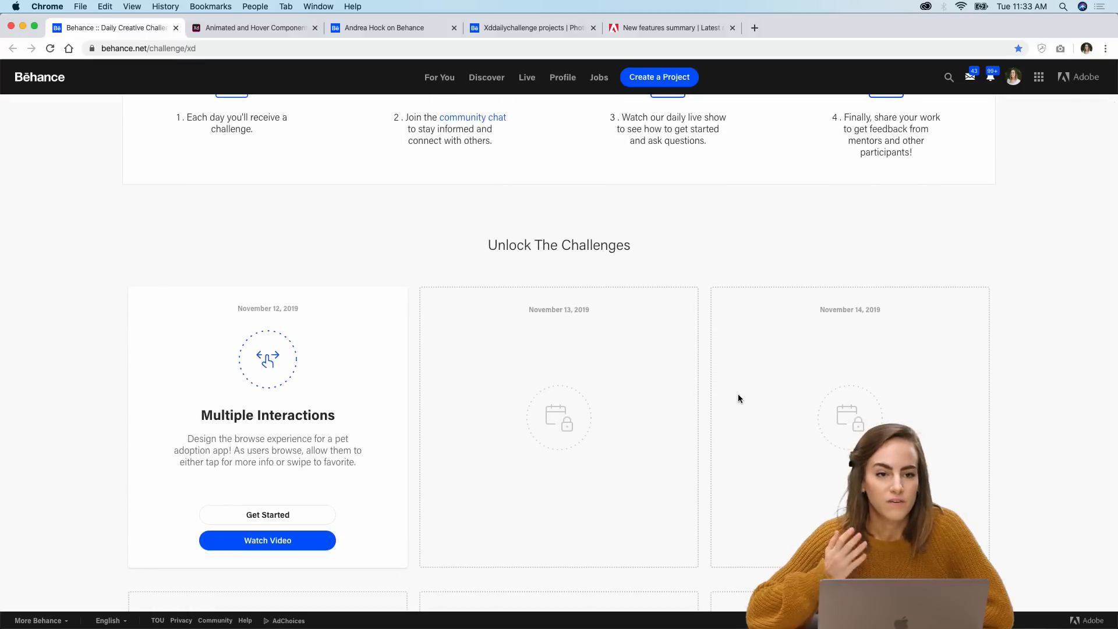
scroll(739, 395, "down", 2)
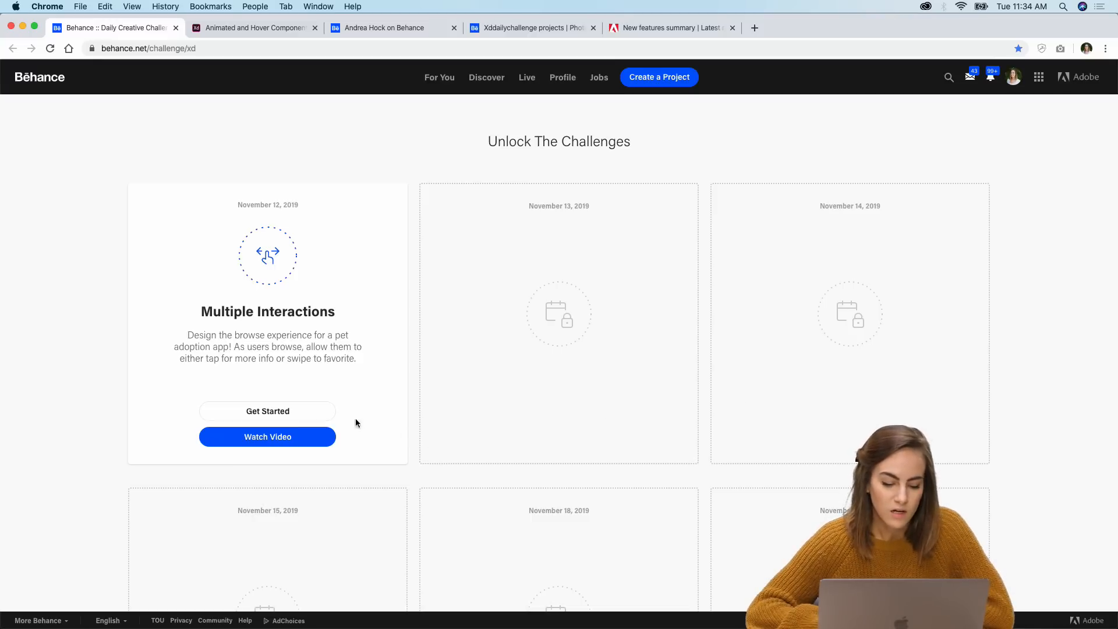
Step: Open the Multiple Interactions challenge's starter file page, then close that tab
left_click(320, 418)
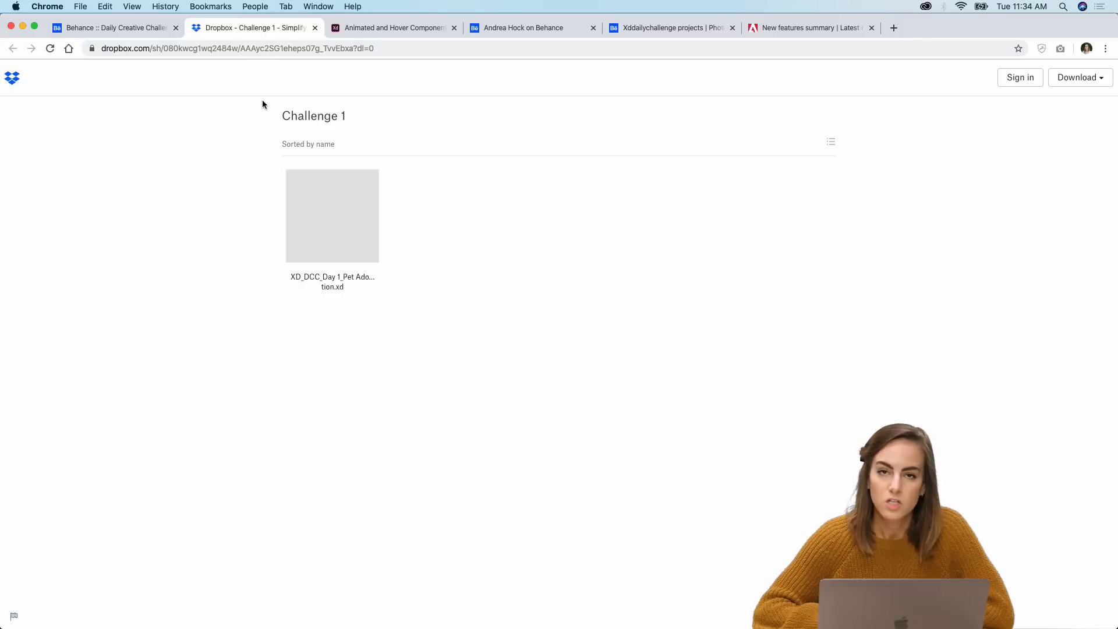
left_click(315, 27)
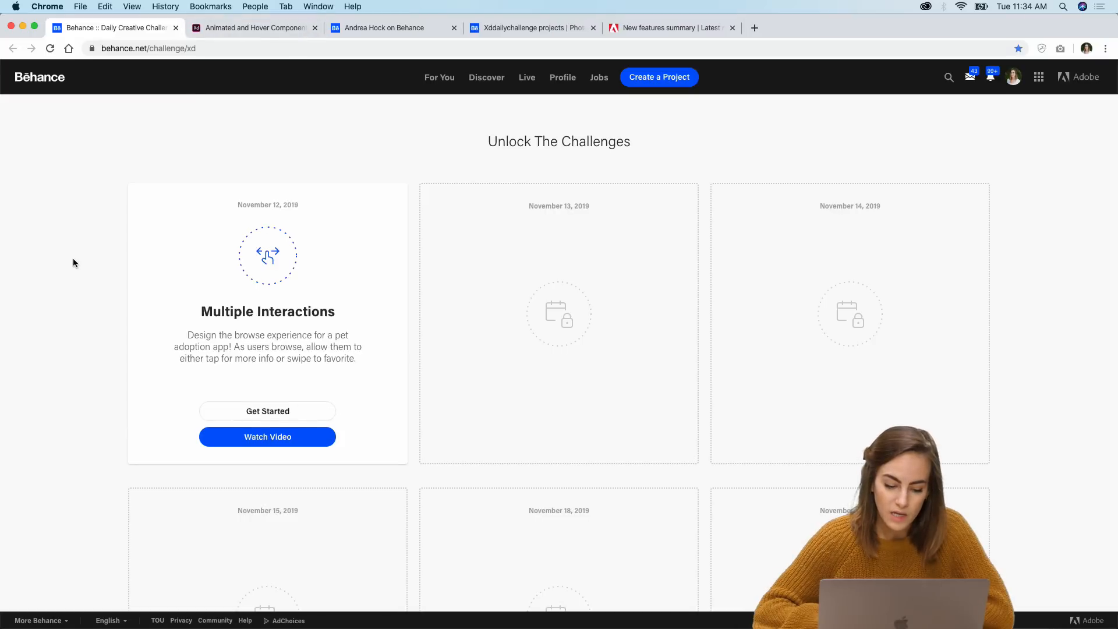
Step: Scroll through the upcoming and past XD challenges on the challenge page
scroll(72, 257, "down", 3)
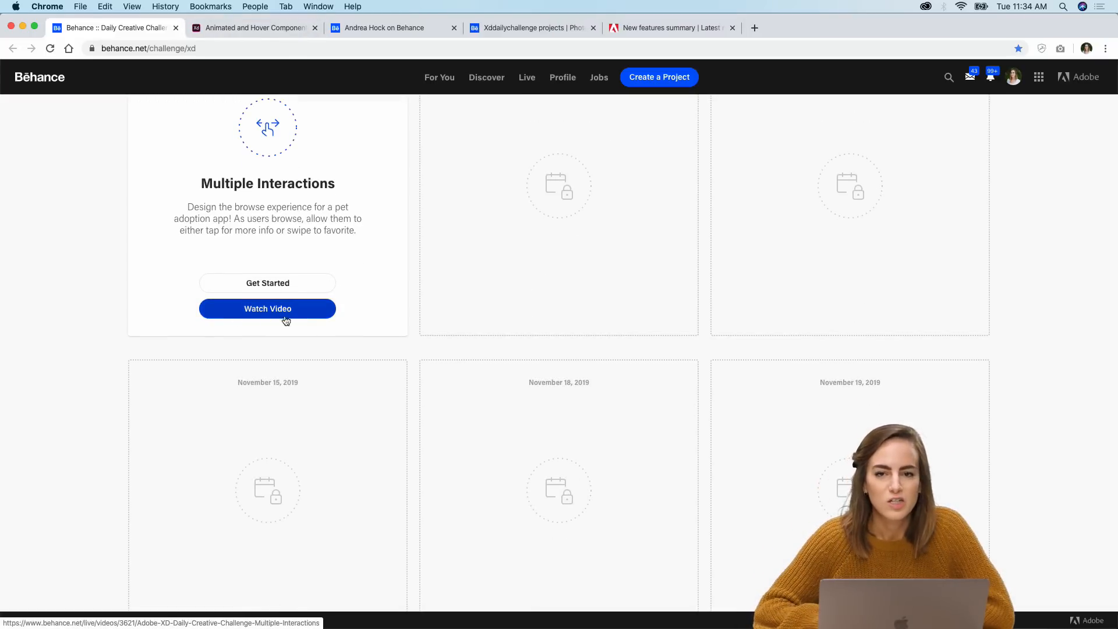
scroll(942, 287, "down", 1)
scroll(941, 287, "down", 5)
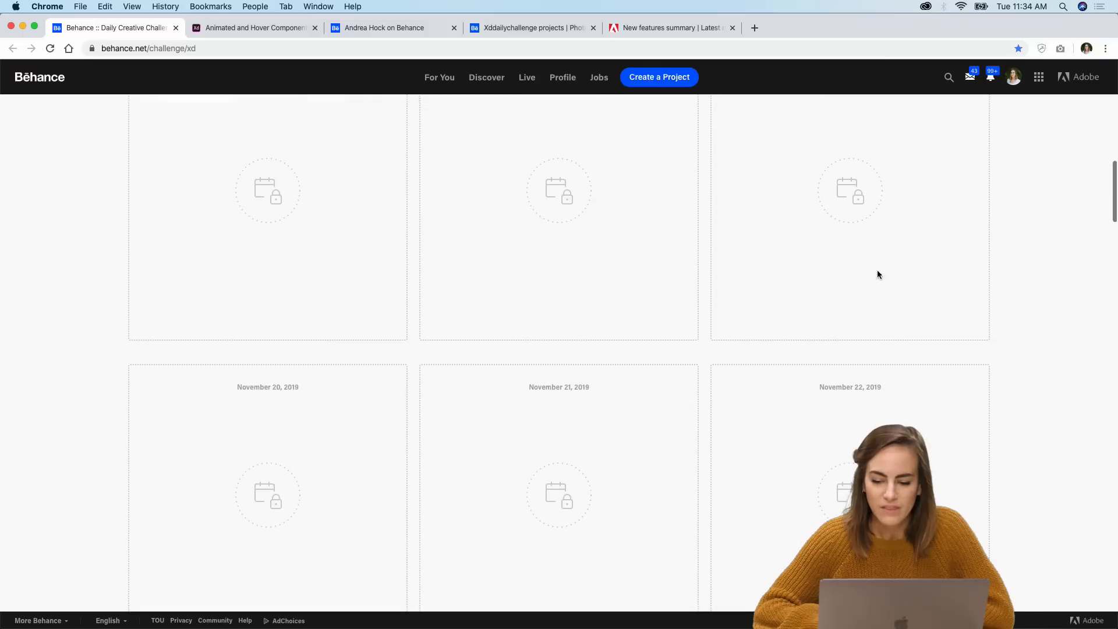
scroll(931, 482, "down", 6)
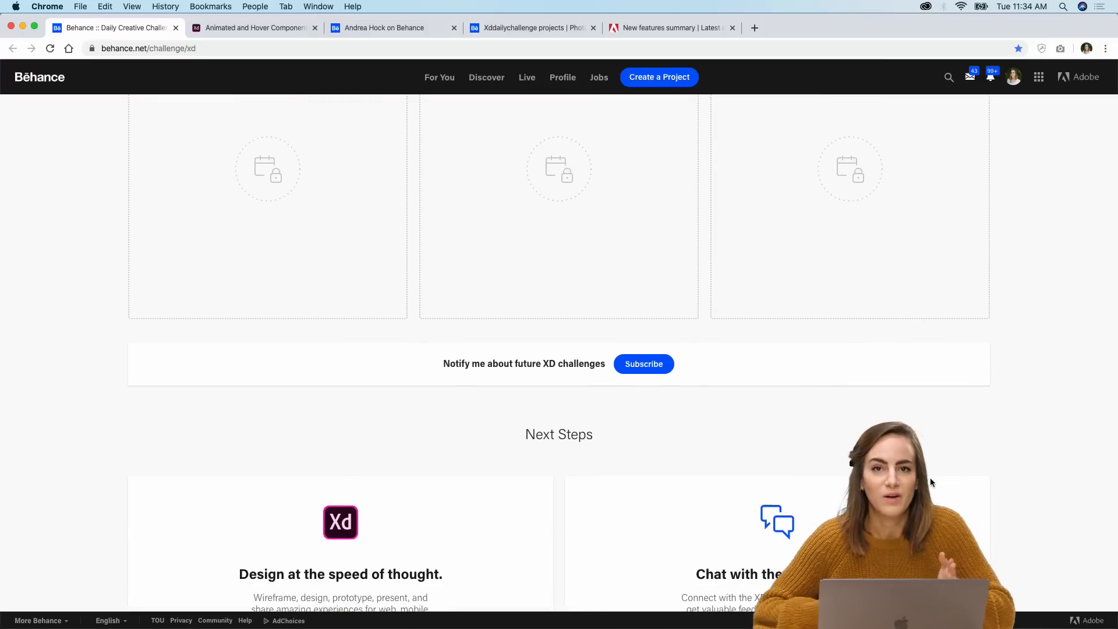
scroll(468, 416, "down", 5)
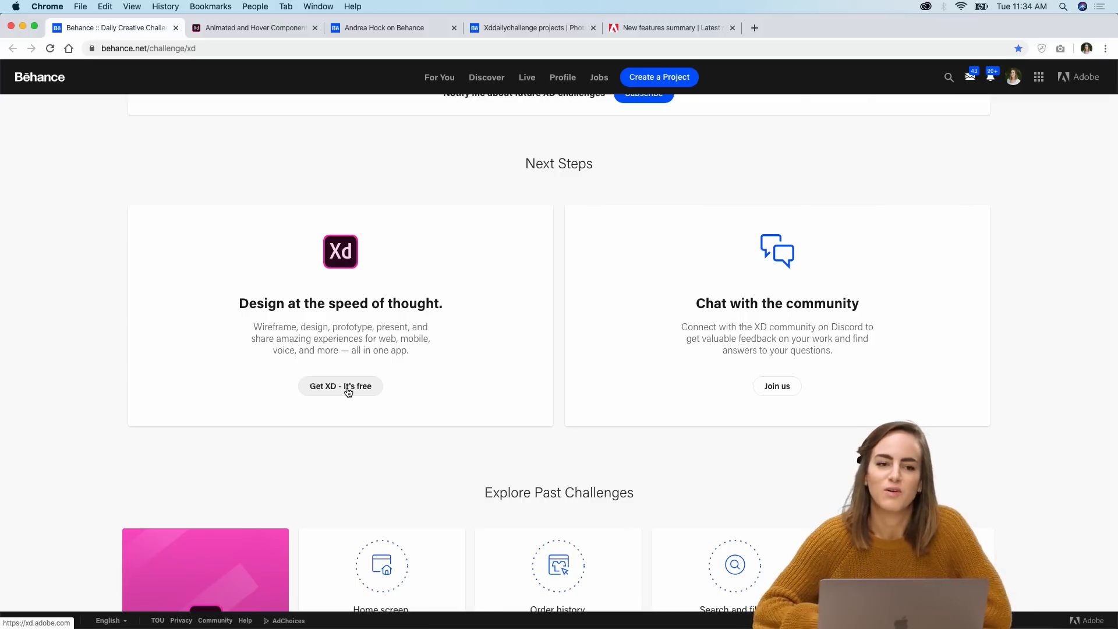
scroll(347, 391, "down", 4)
scroll(347, 391, "down", 4)
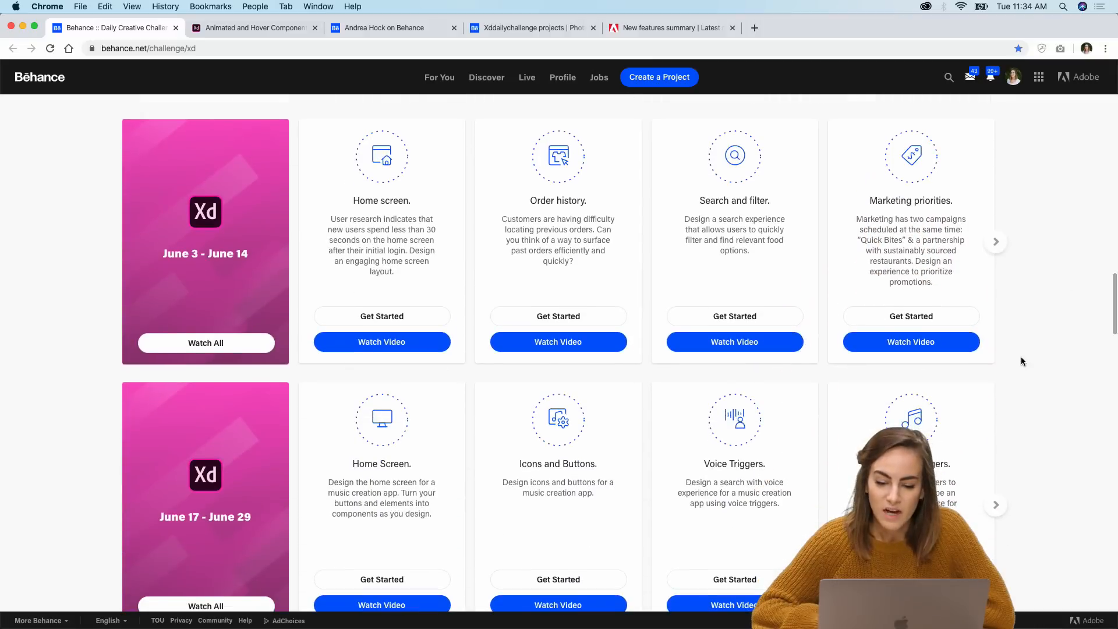
scroll(1022, 360, "down", 15)
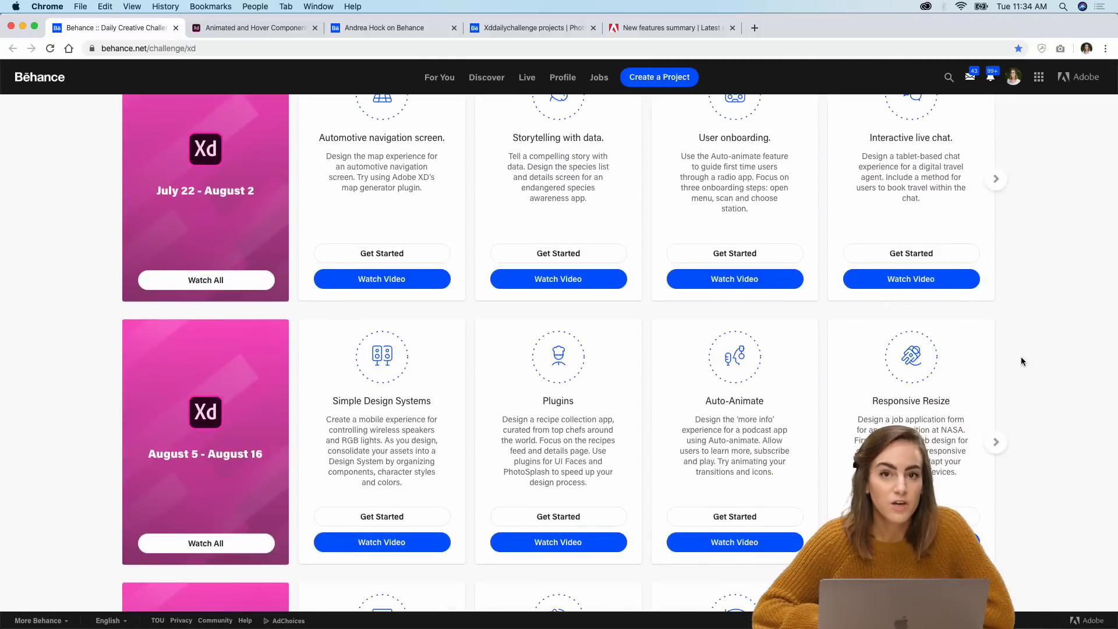
scroll(1022, 360, "up", 15)
scroll(1022, 361, "down", 15)
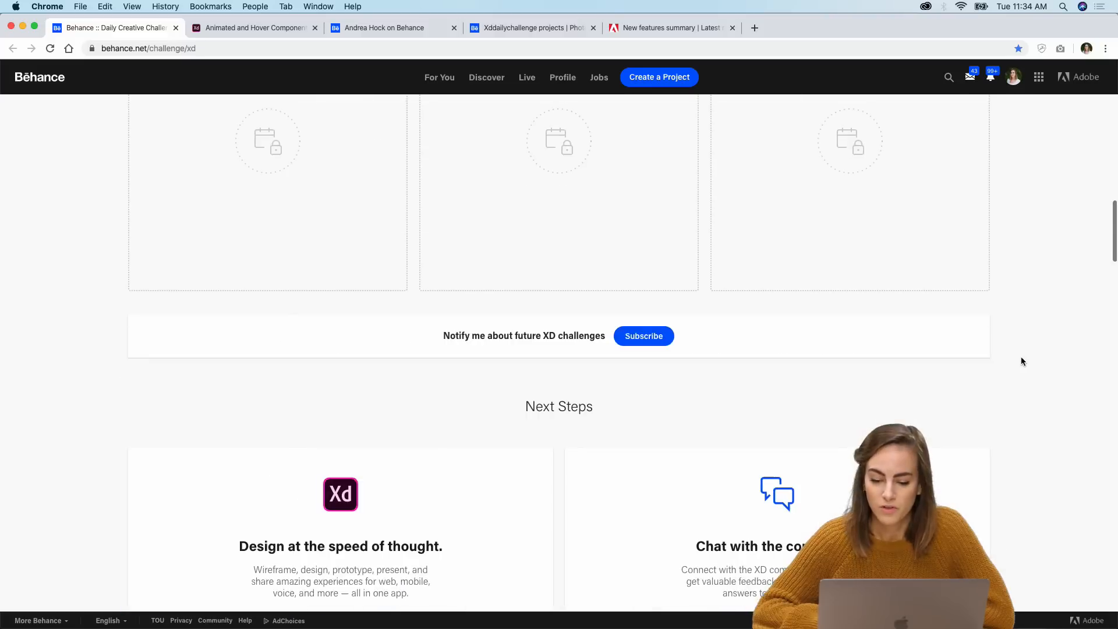
Step: Switch to Discord and browse the Adobe XD server's announcement, info, feedback and advice channels
left_click(634, 613)
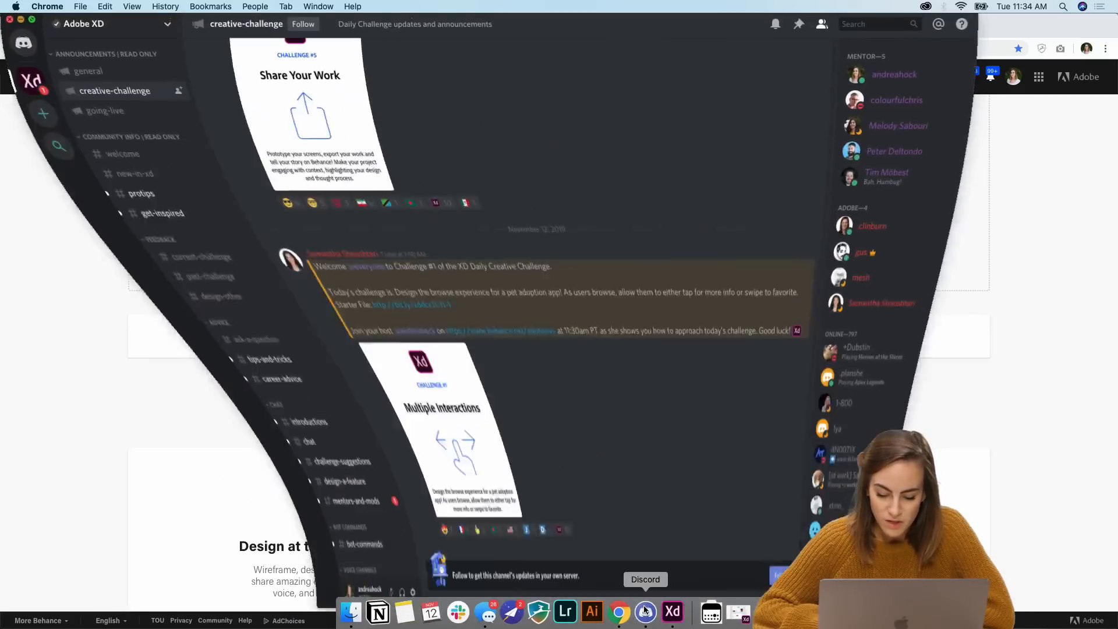
left_click_drag(980, 32, 1117, 2)
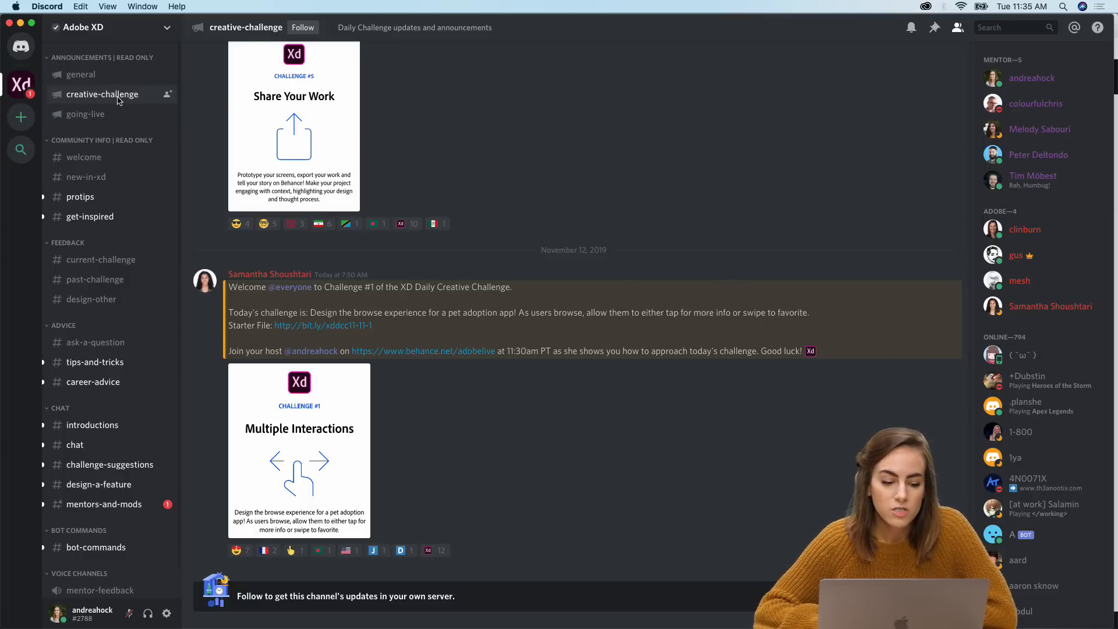
left_click(87, 115)
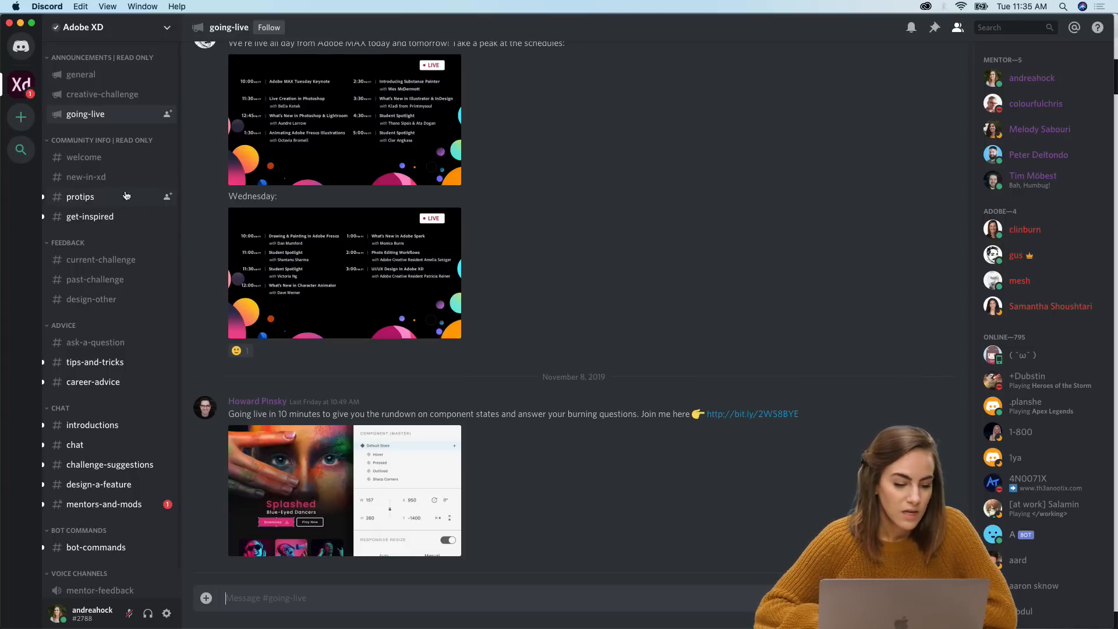
left_click(104, 178)
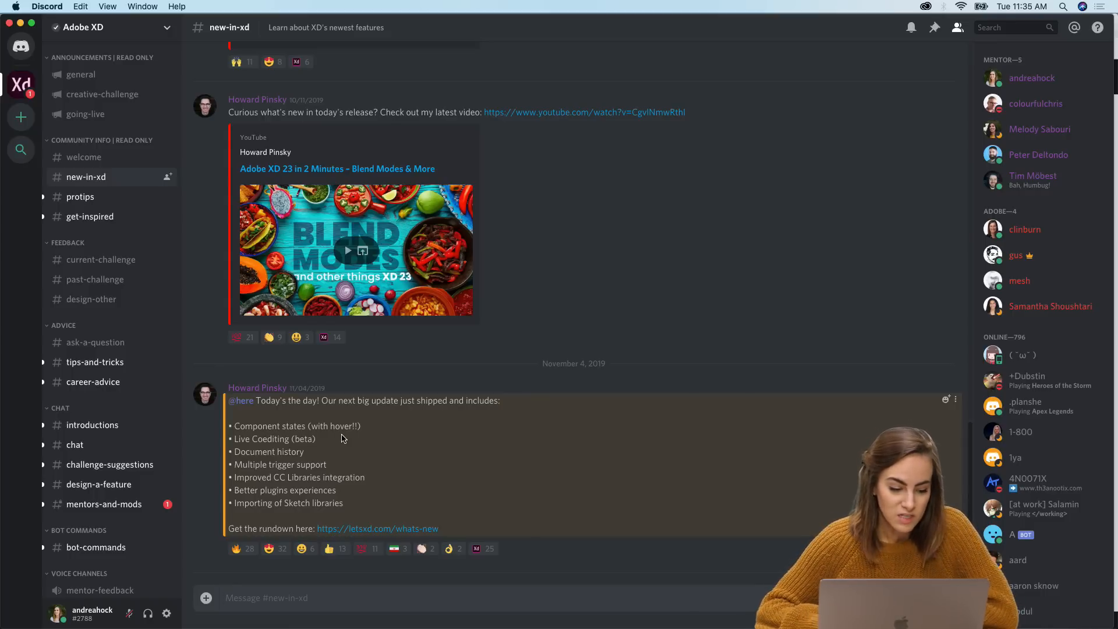
left_click(105, 263)
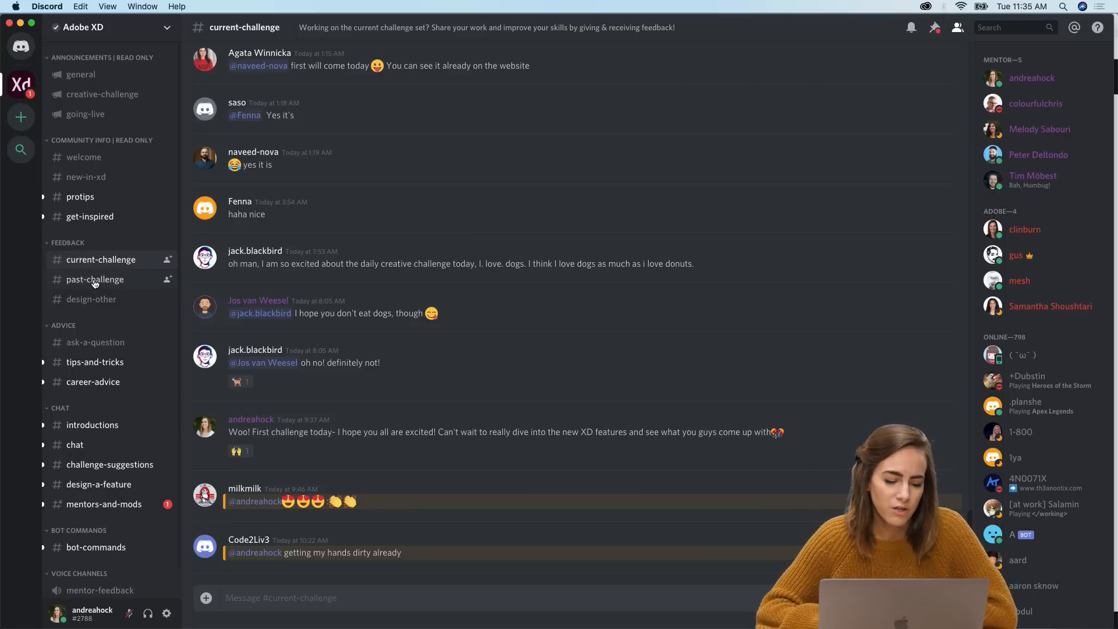
left_click(95, 281)
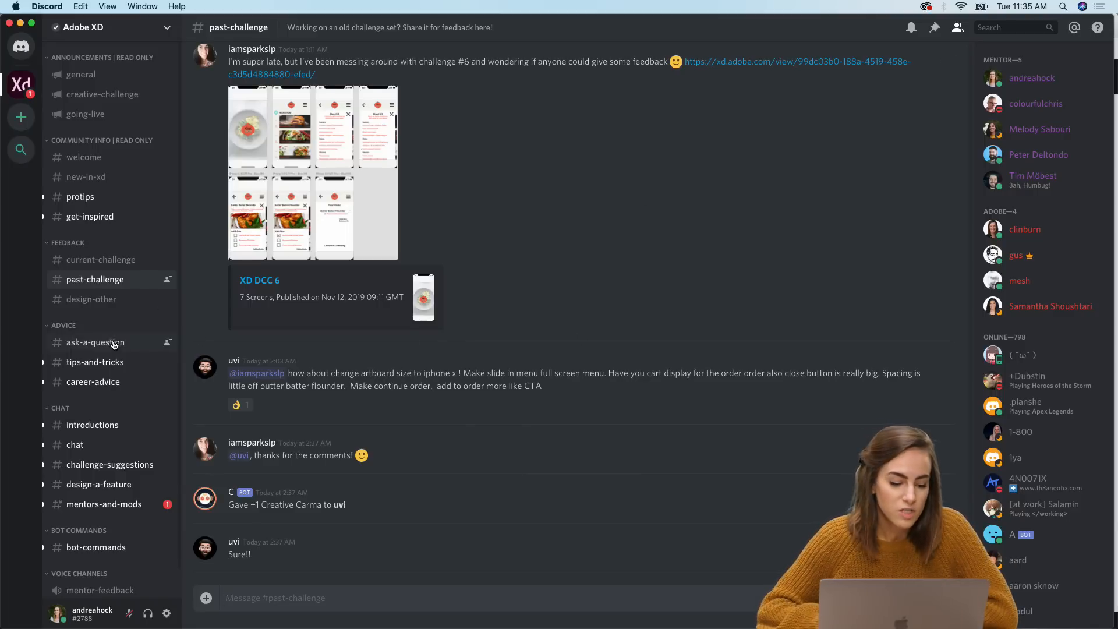
left_click(88, 301)
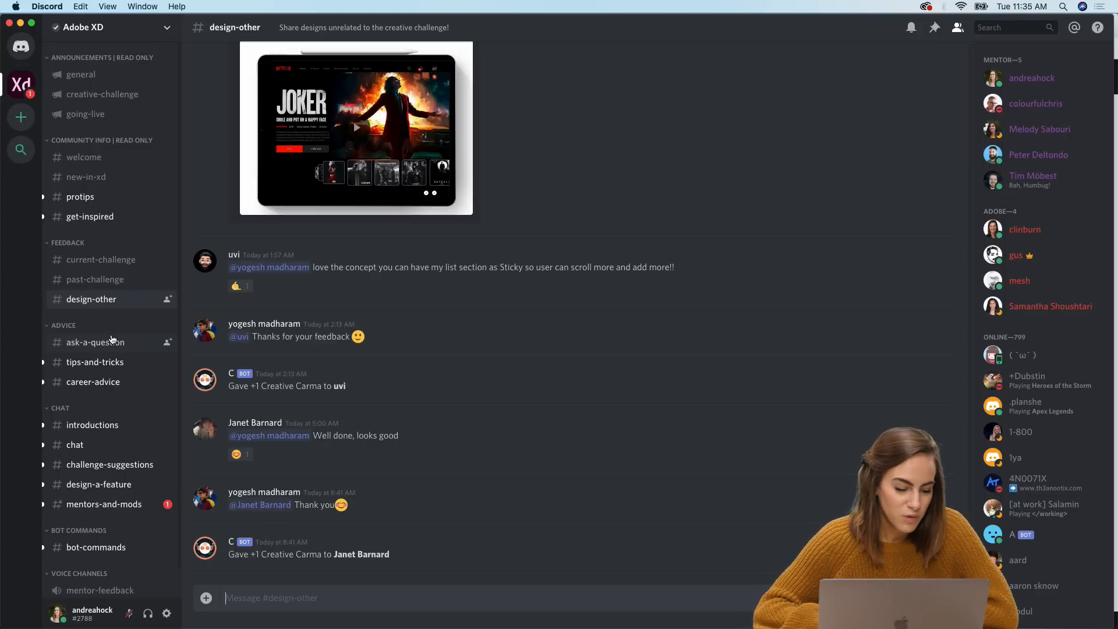
left_click(93, 342)
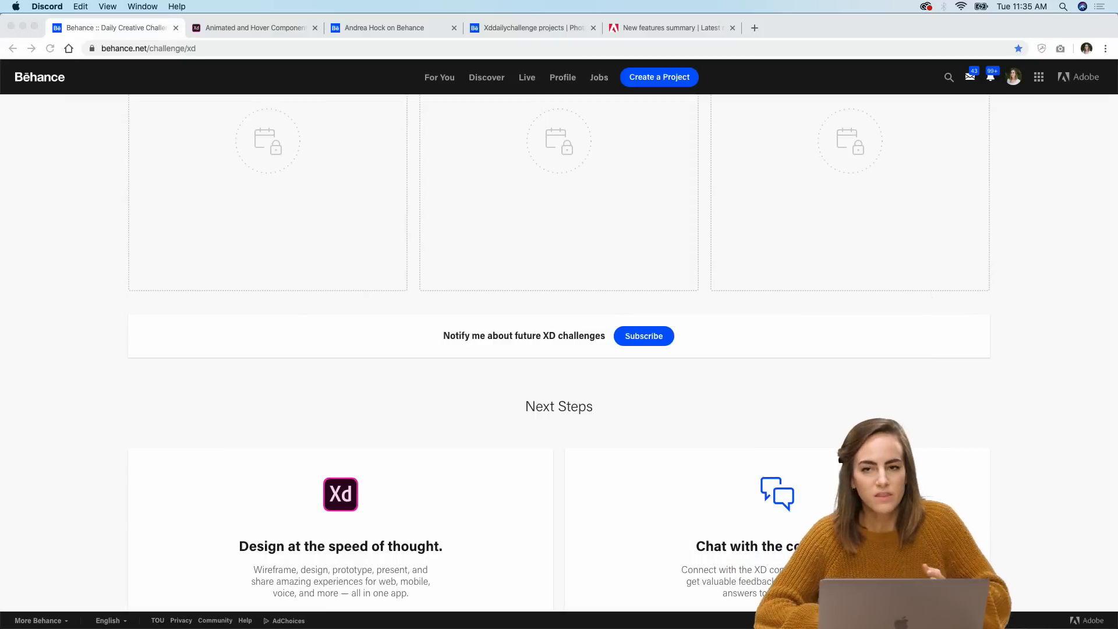
Step: Switch to Adobe XD and examine the starter file's challenge brief, starter artboards, components and inspiration section
mouse_move(676, 627)
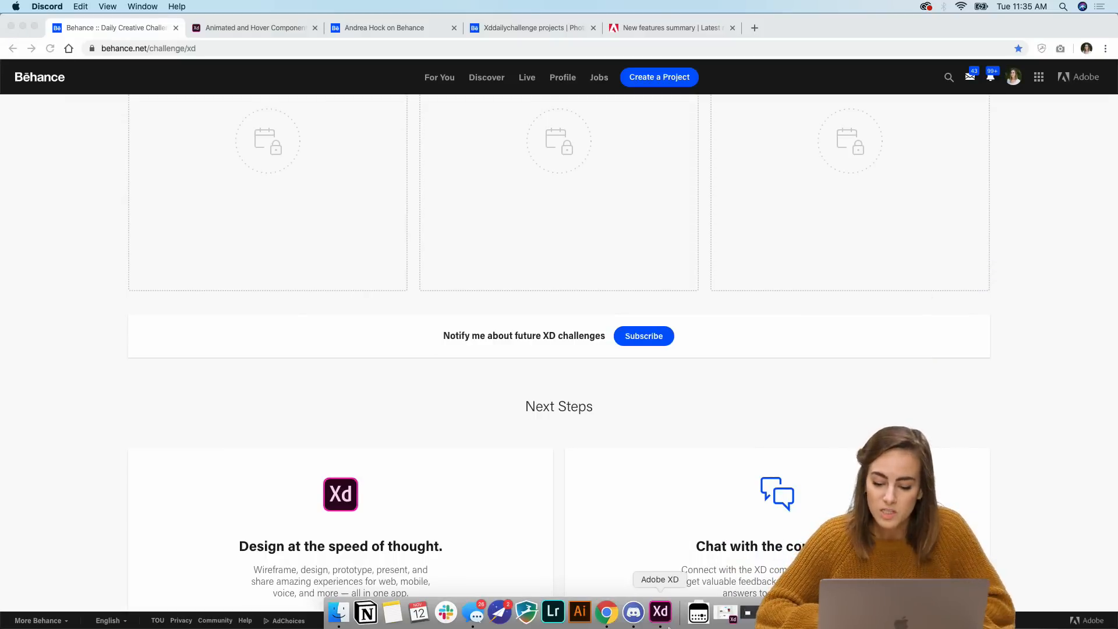
left_click(668, 628)
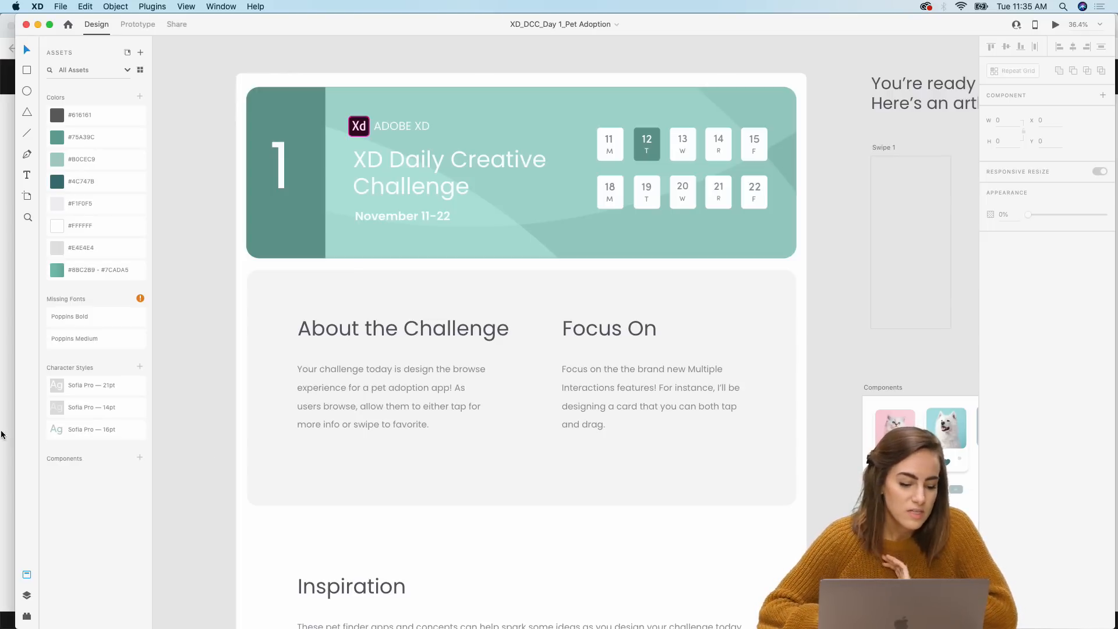
left_click_drag(12, 434, 0, 434)
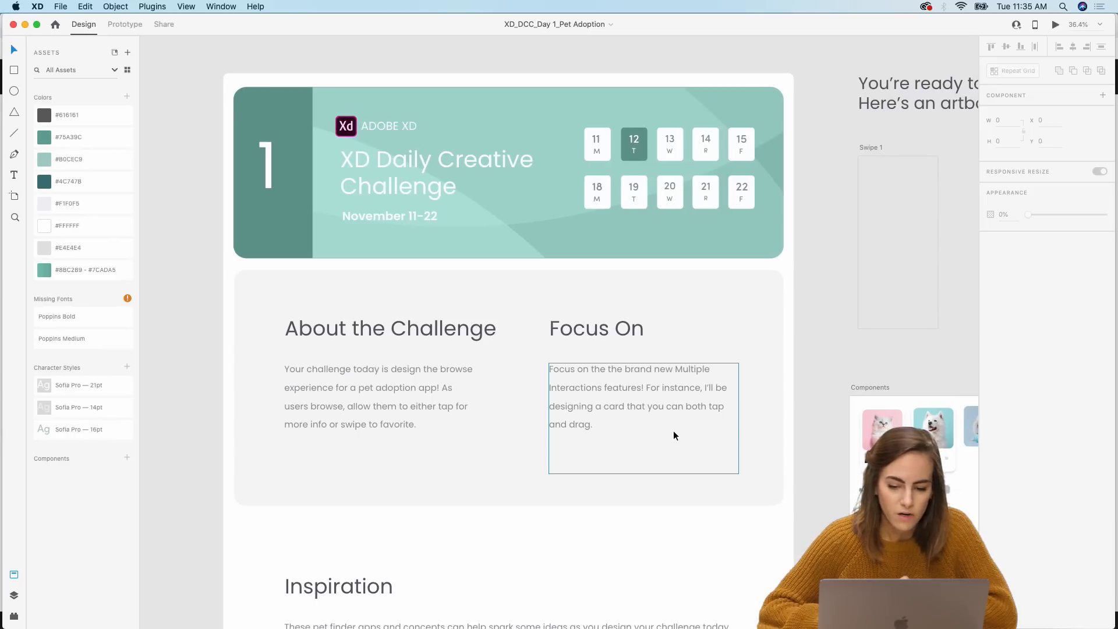
scroll(673, 433, "down", 3)
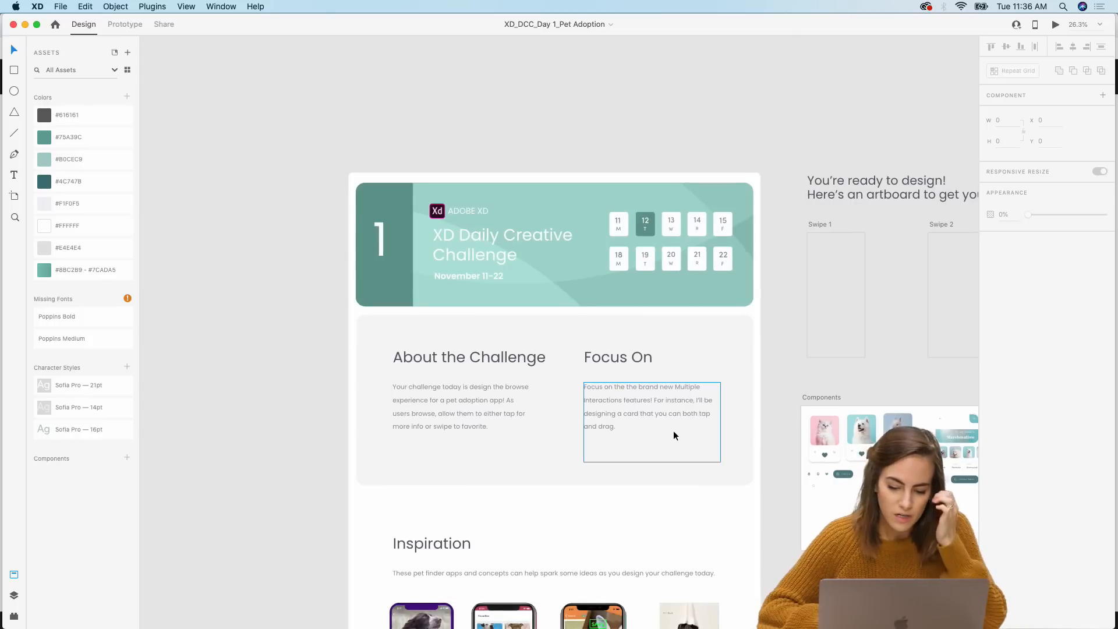
scroll(674, 434, "down", 2)
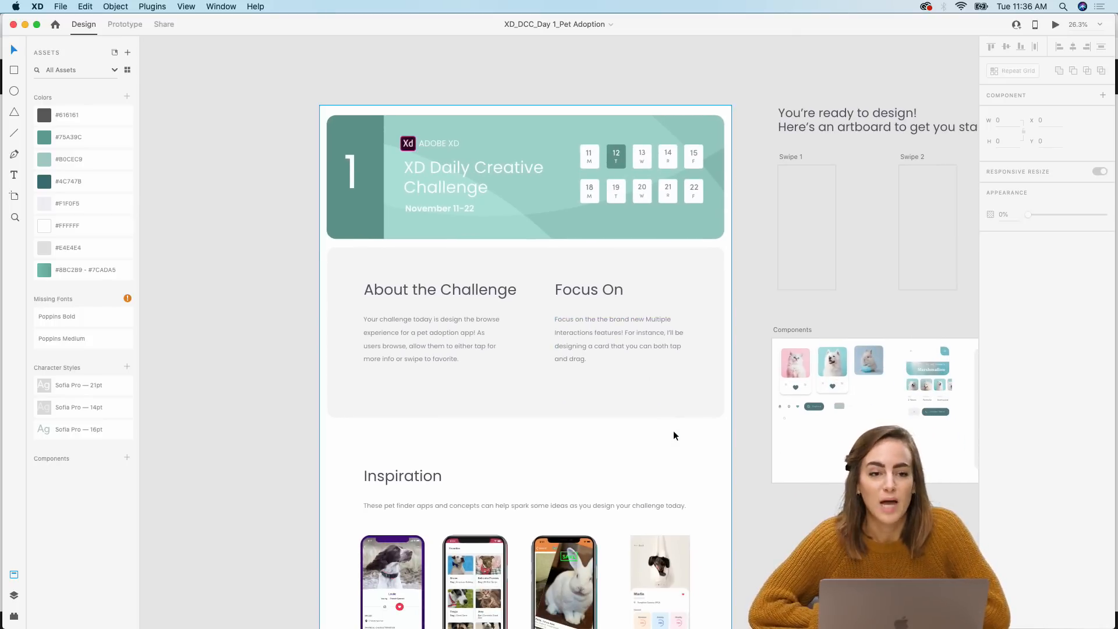
scroll(673, 434, "up", 5)
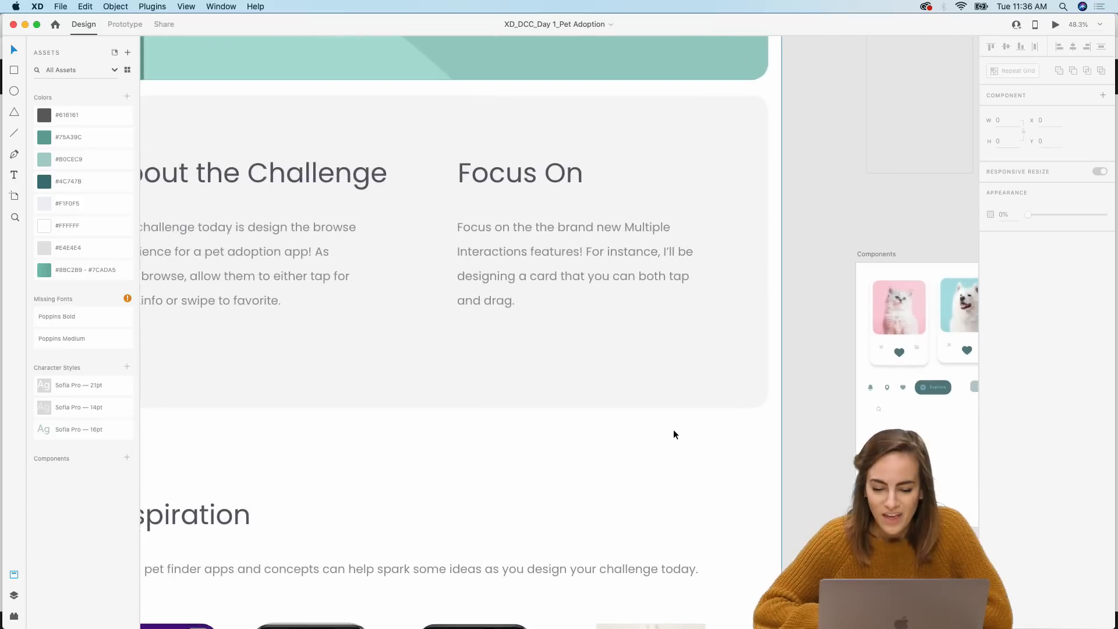
scroll(673, 431, "down", 2)
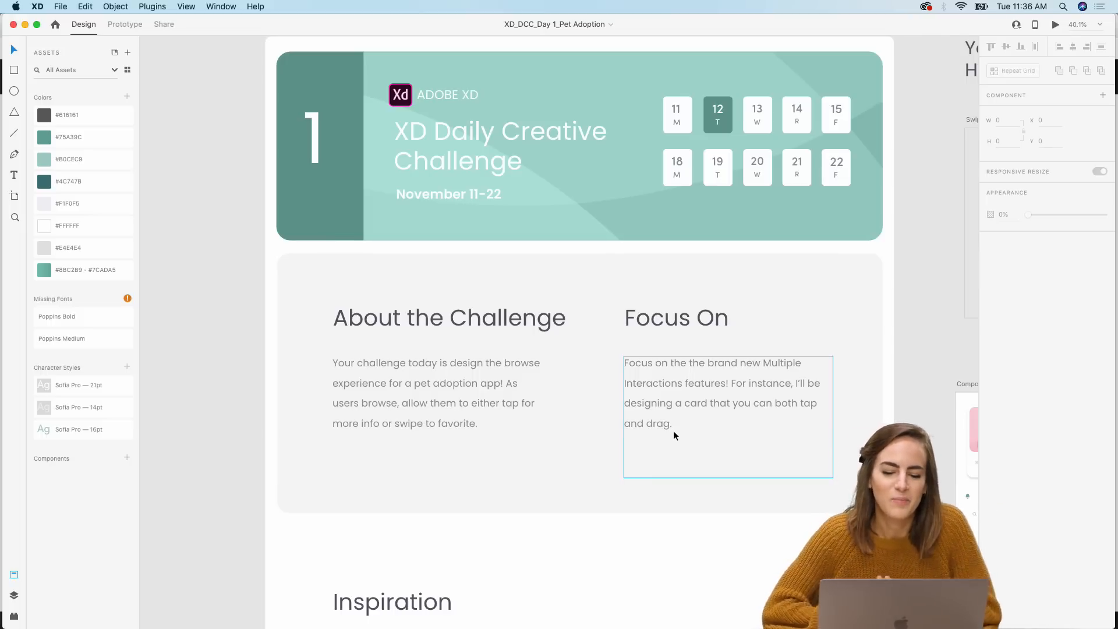
scroll(673, 431, "up", 1)
scroll(674, 431, "right", 1)
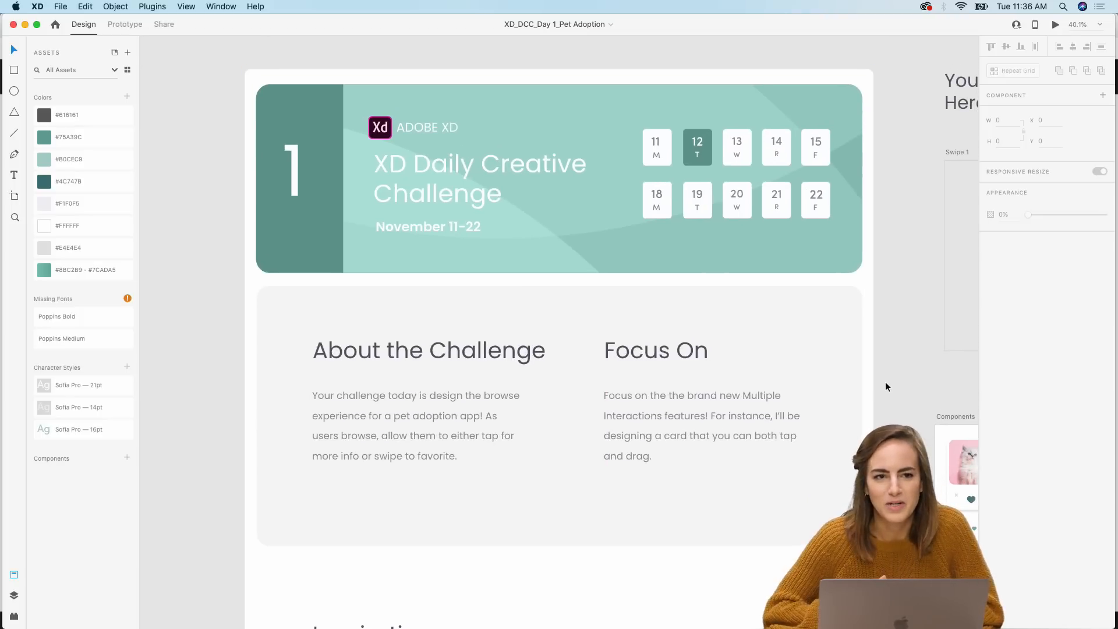
scroll(885, 382, "up", 1)
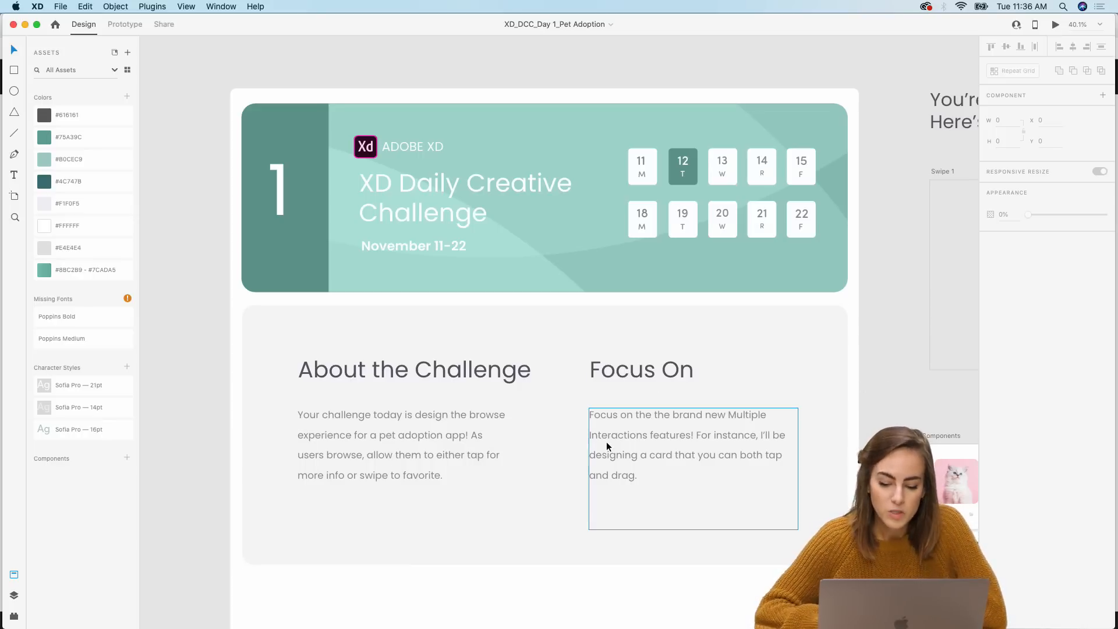
scroll(606, 441, "down", 3)
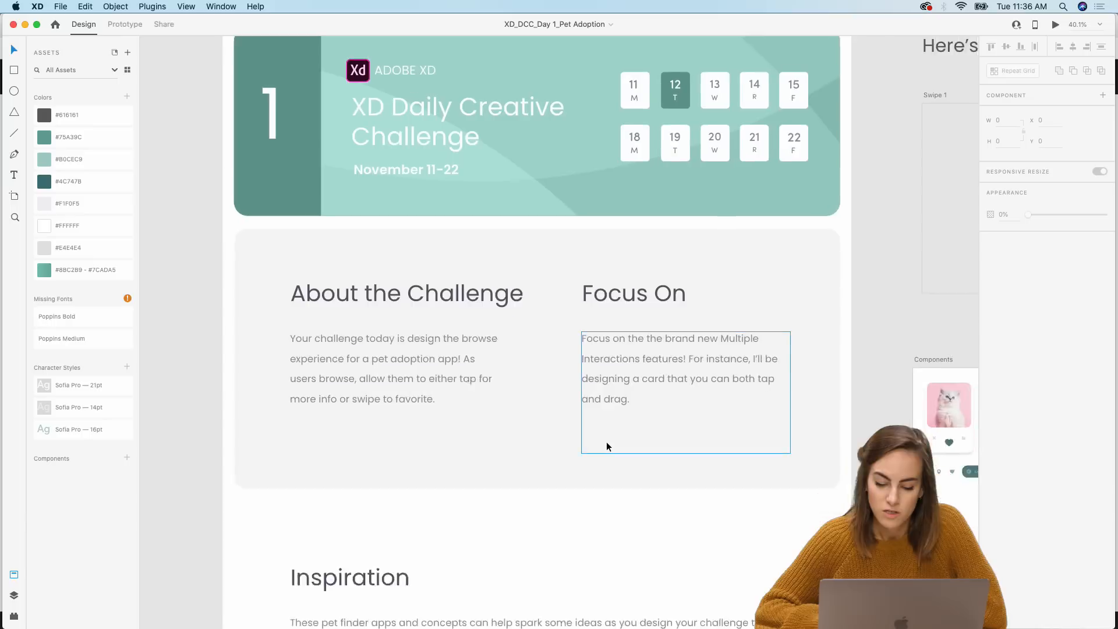
scroll(606, 441, "right", 10)
scroll(606, 441, "up", 5)
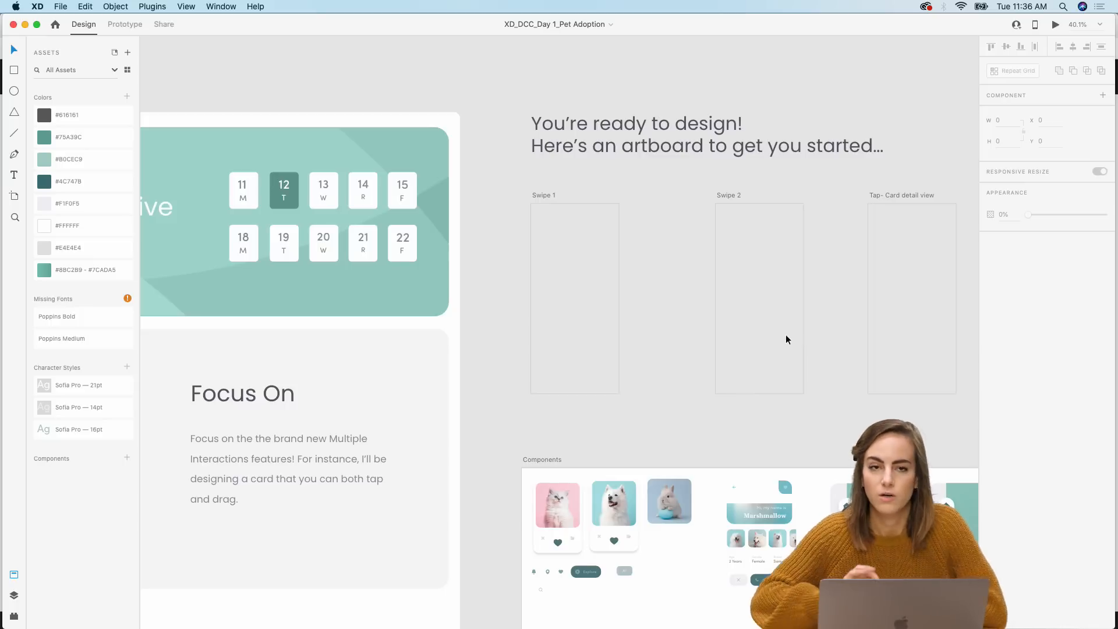
scroll(786, 335, "left", 10)
scroll(787, 335, "down", 2)
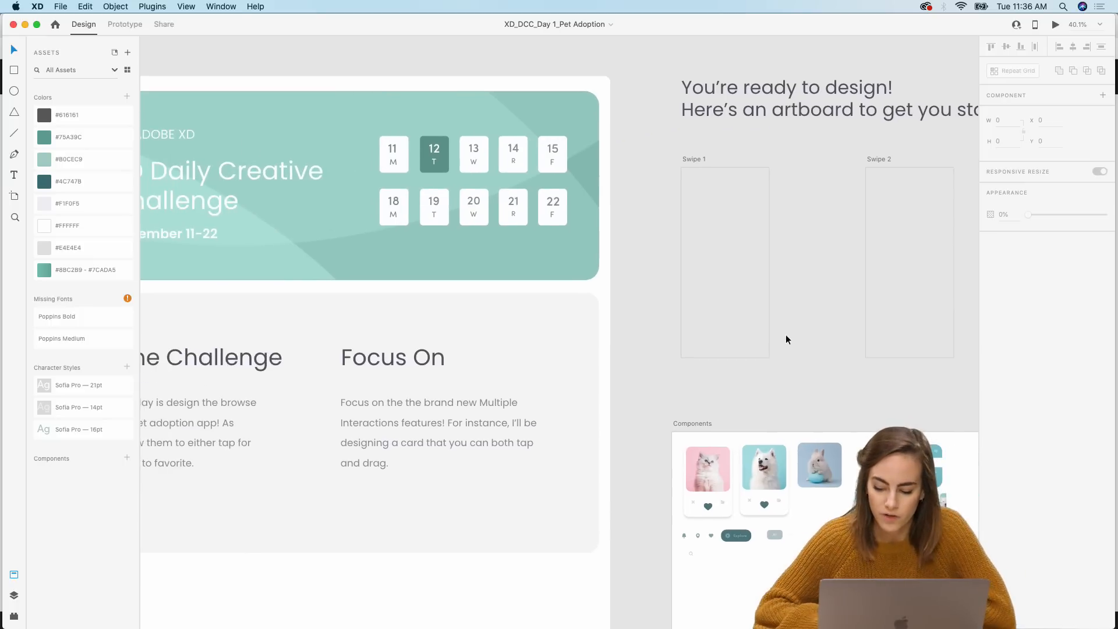
scroll(785, 334, "left", 2)
scroll(785, 334, "down", 15)
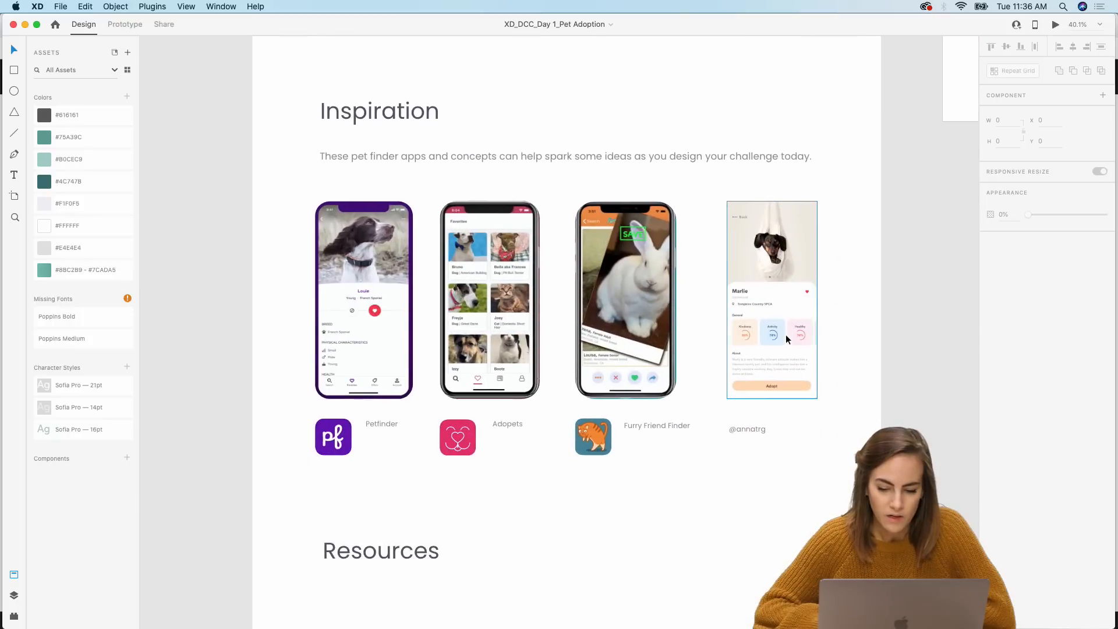
Step: Examine the pet finder inspiration apps and the list of resources in the starter file
scroll(785, 324, "up", 2)
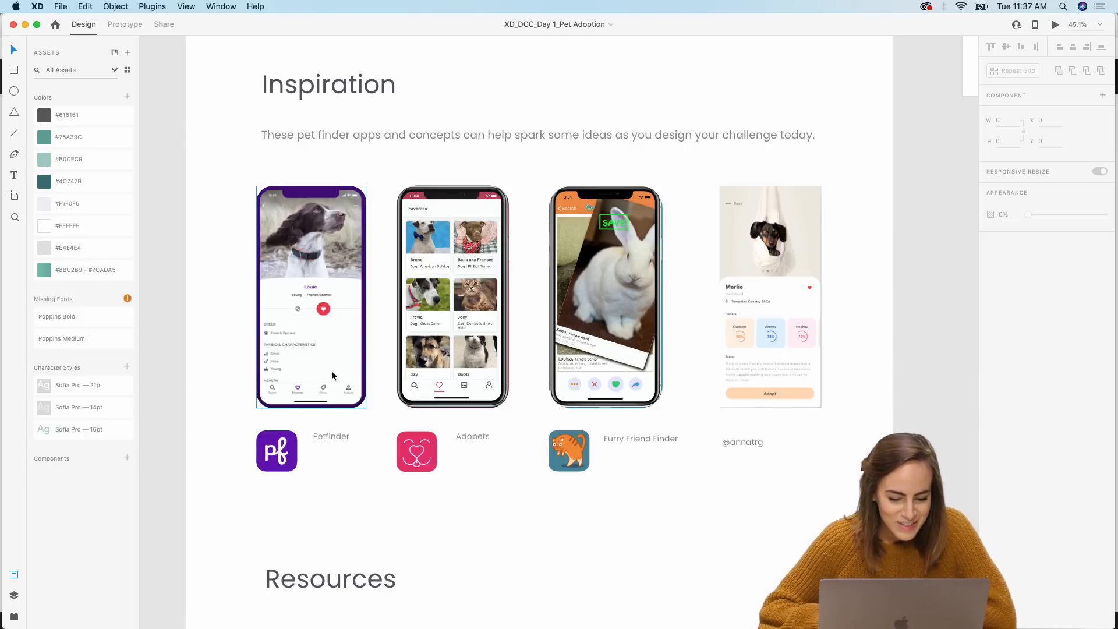
scroll(336, 363, "up", 5)
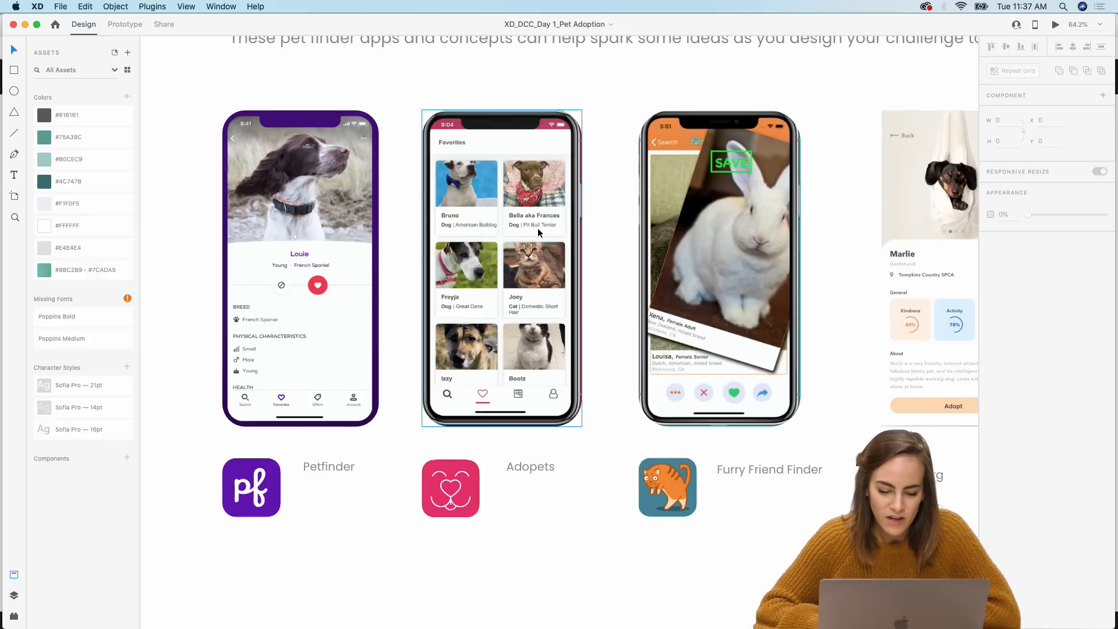
scroll(537, 228, "right", 4)
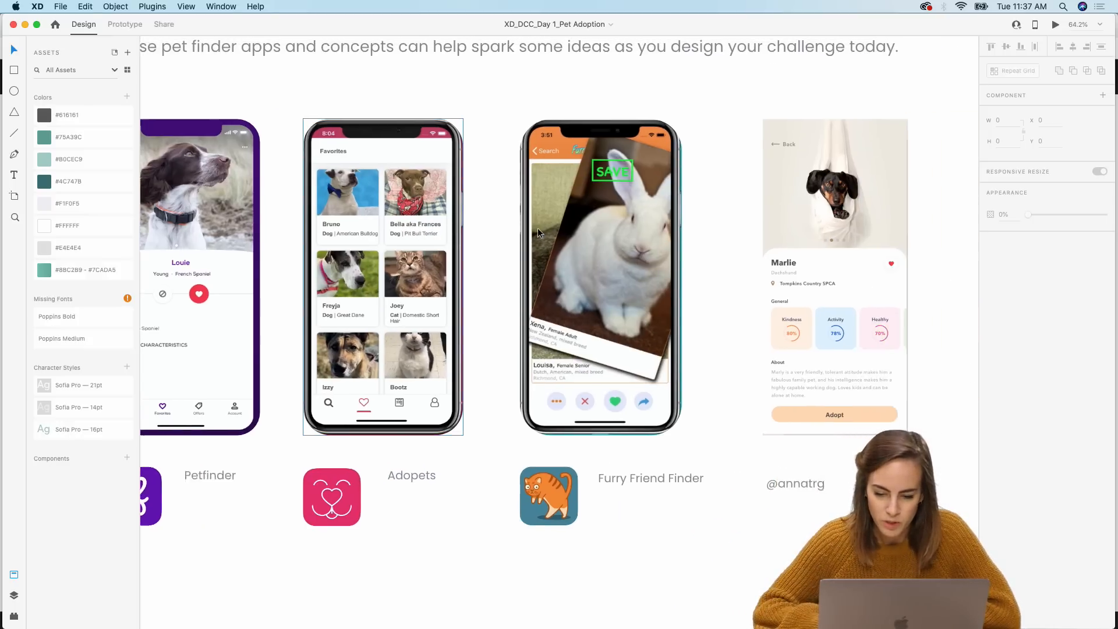
scroll(537, 228, "right", 4)
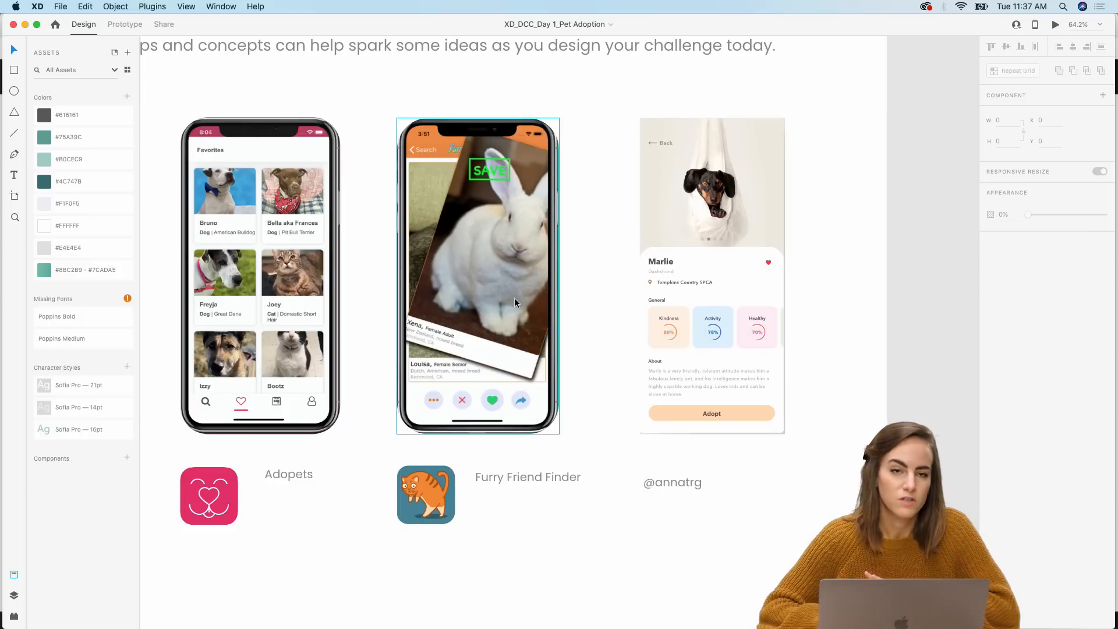
scroll(514, 298, "left", 5)
scroll(515, 298, "left", 2)
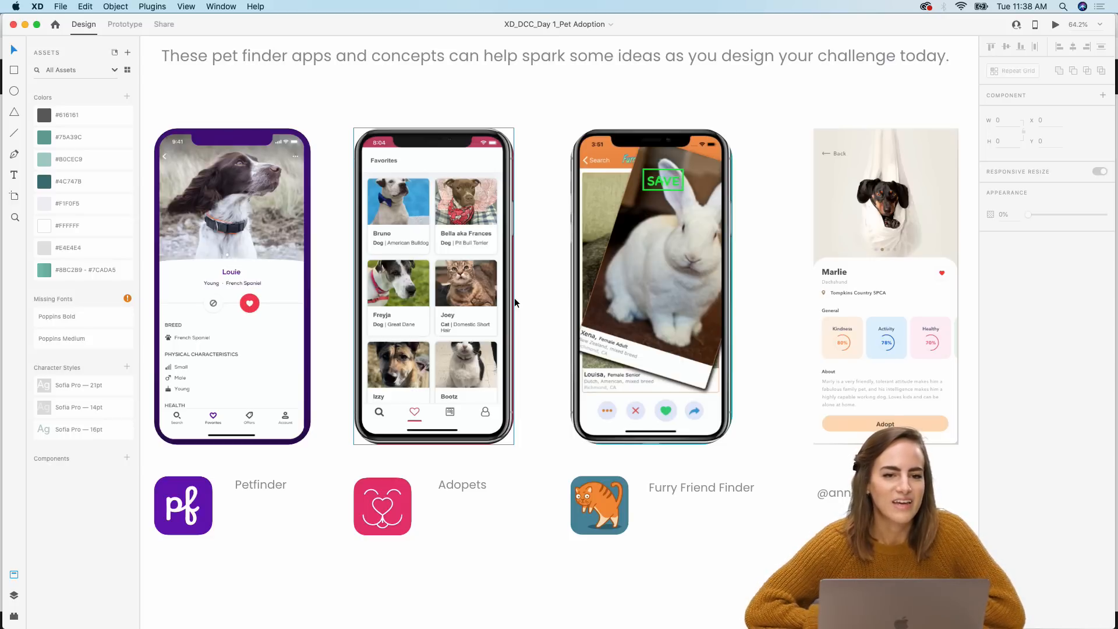
scroll(515, 300, "down", 5)
scroll(515, 303, "down", 3)
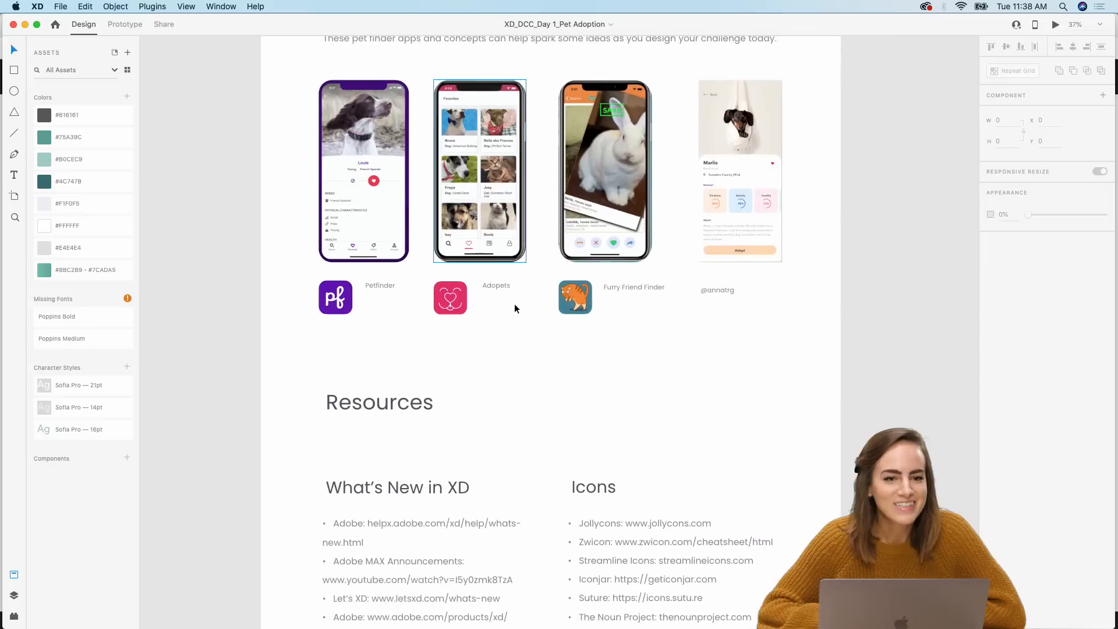
scroll(515, 309, "down", 10)
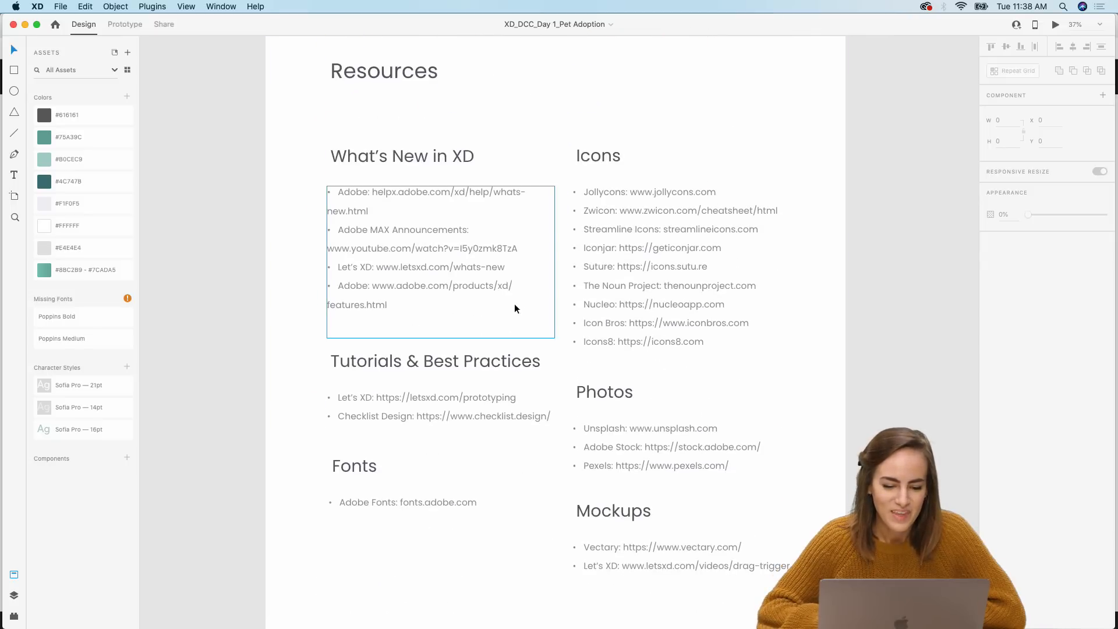
scroll(515, 308, "down", 1)
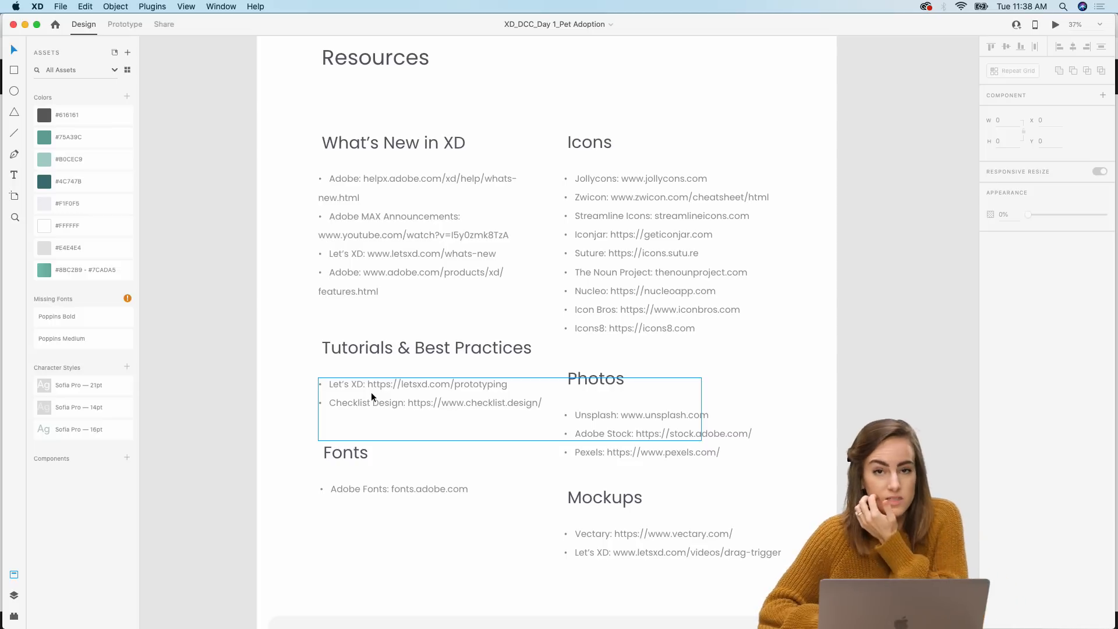
Step: Open the downloaded states-kit file, browse its basic, hover, animated and OS states examples, and close it
mouse_move(392, 615)
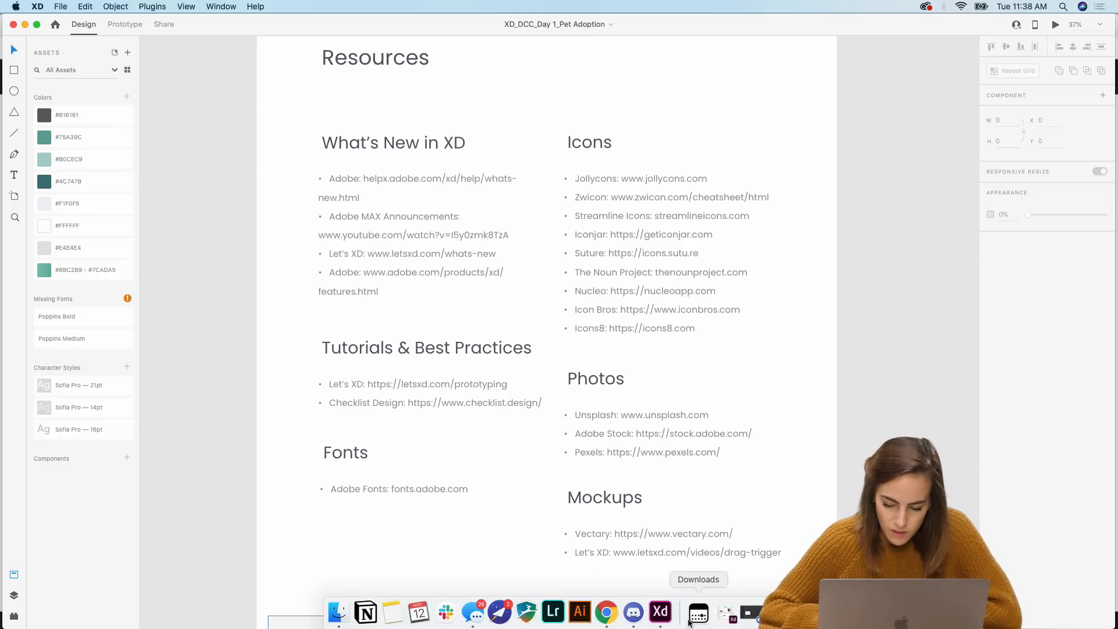
left_click(726, 613)
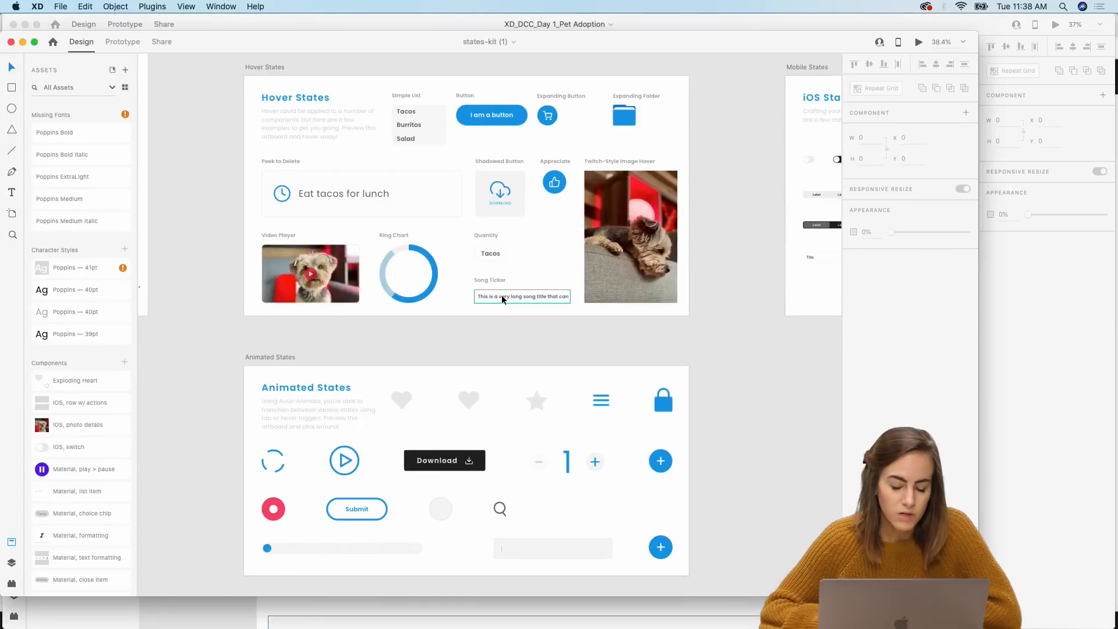
scroll(501, 295, "left", 5)
scroll(502, 295, "up", 8)
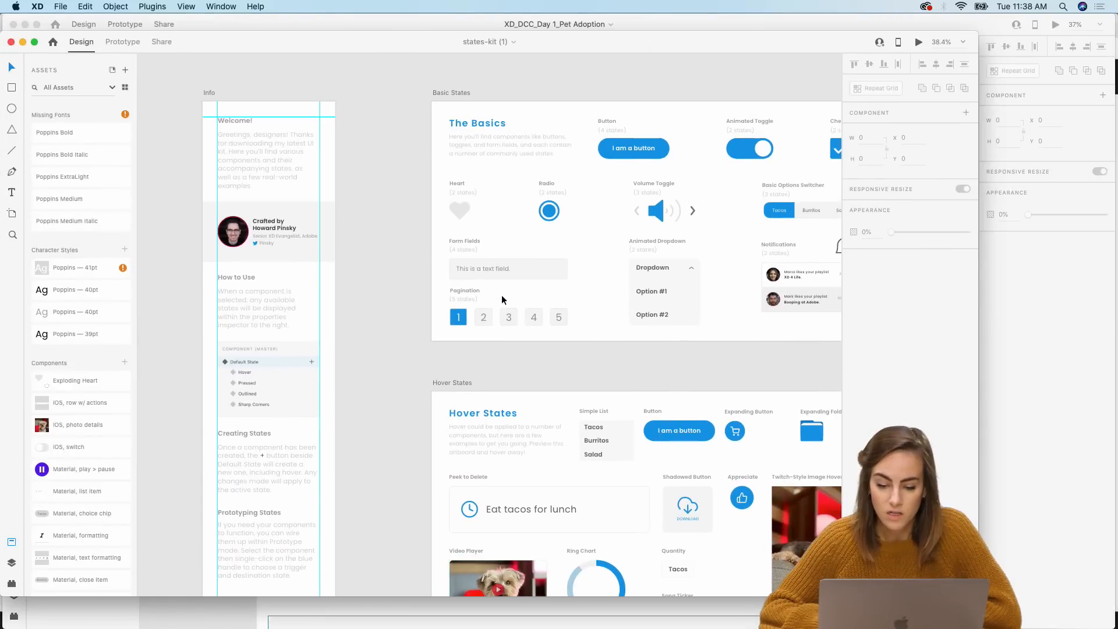
scroll(502, 295, "right", 2)
scroll(501, 295, "down", 1)
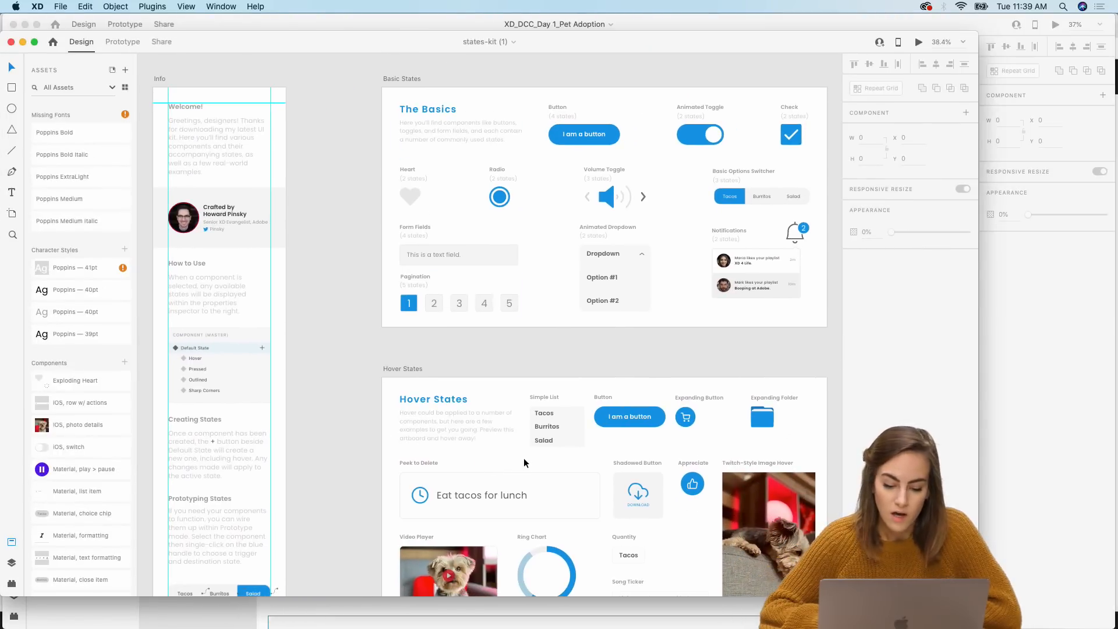
scroll(526, 458, "right", 10)
scroll(526, 458, "up", 2)
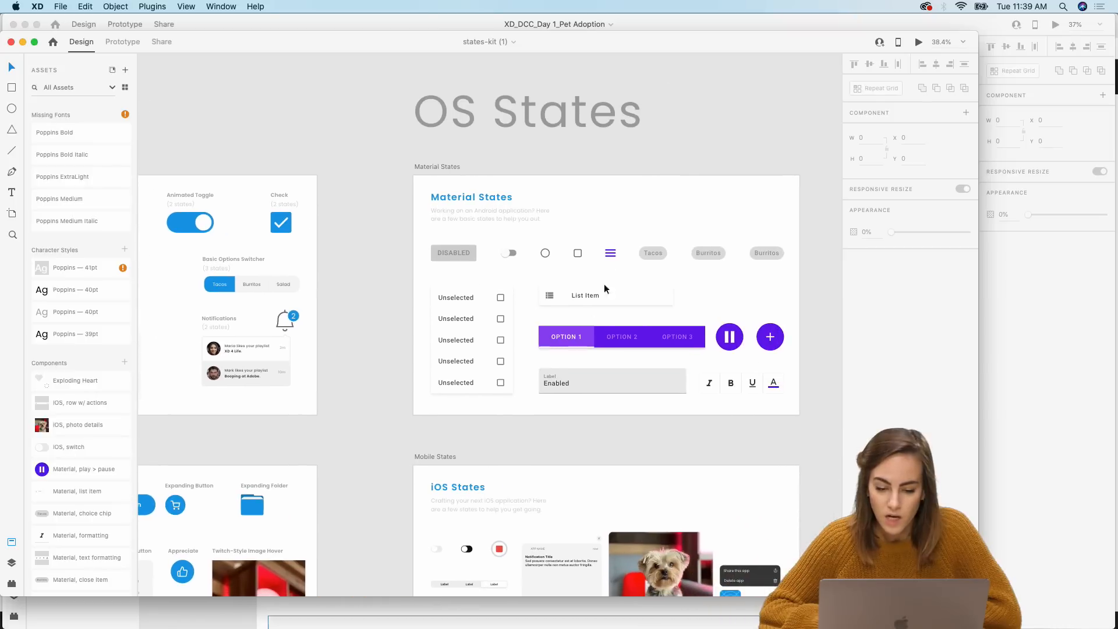
scroll(391, 297, "left", 1)
scroll(391, 297, "down", 1)
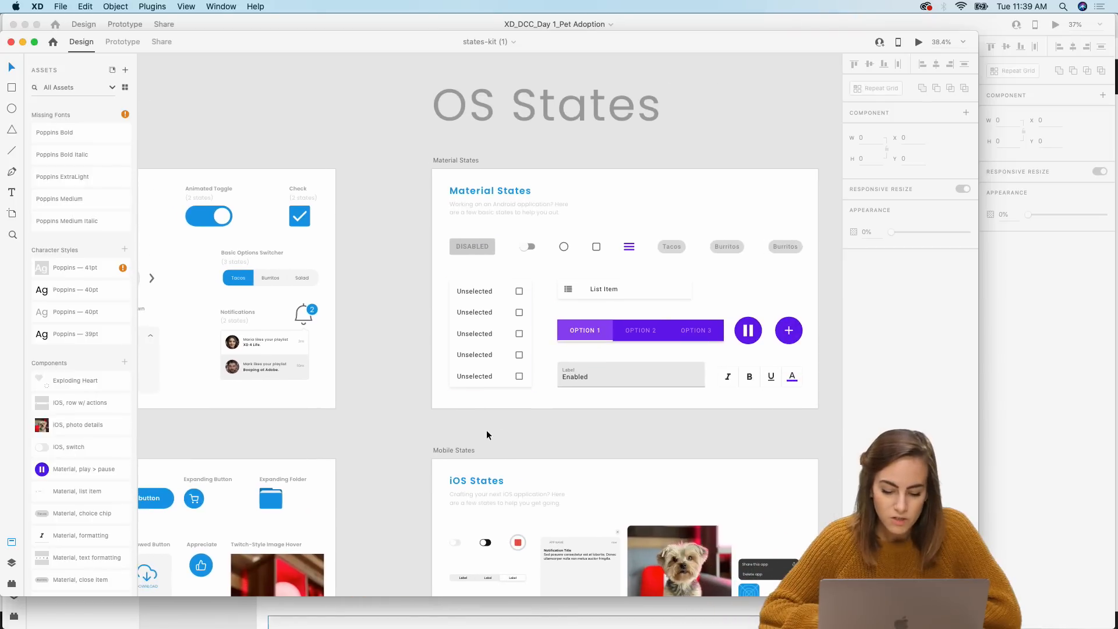
scroll(487, 434, "down", 2)
scroll(487, 434, "left", 8)
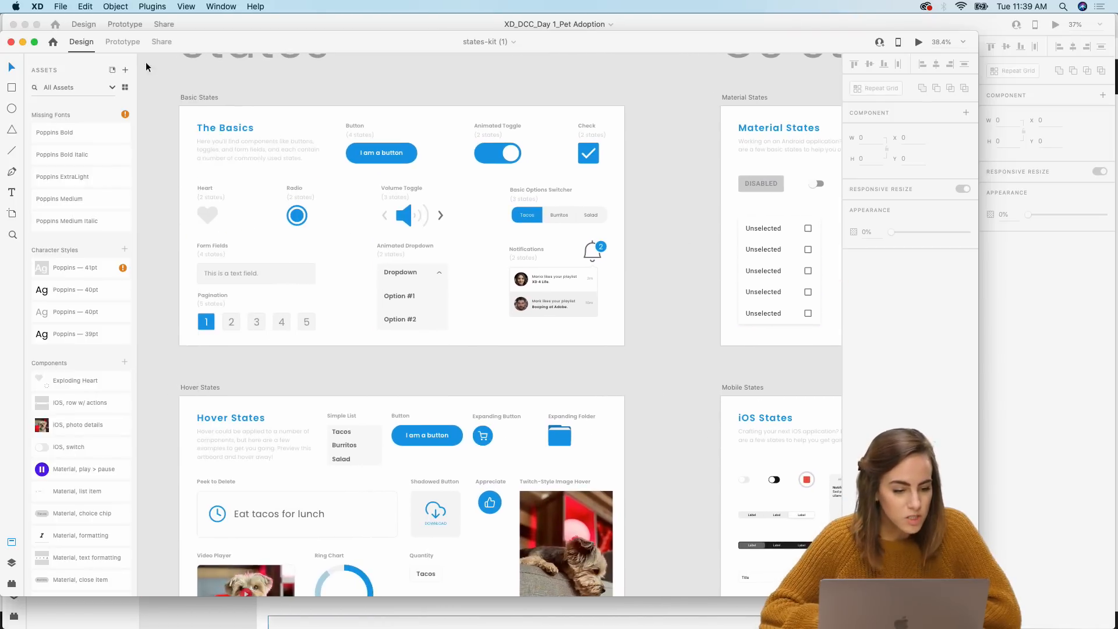
left_click(23, 45)
Step: Copy the first card background component and paste it into the Swipe 1 artboard
scroll(243, 384, "up", 3)
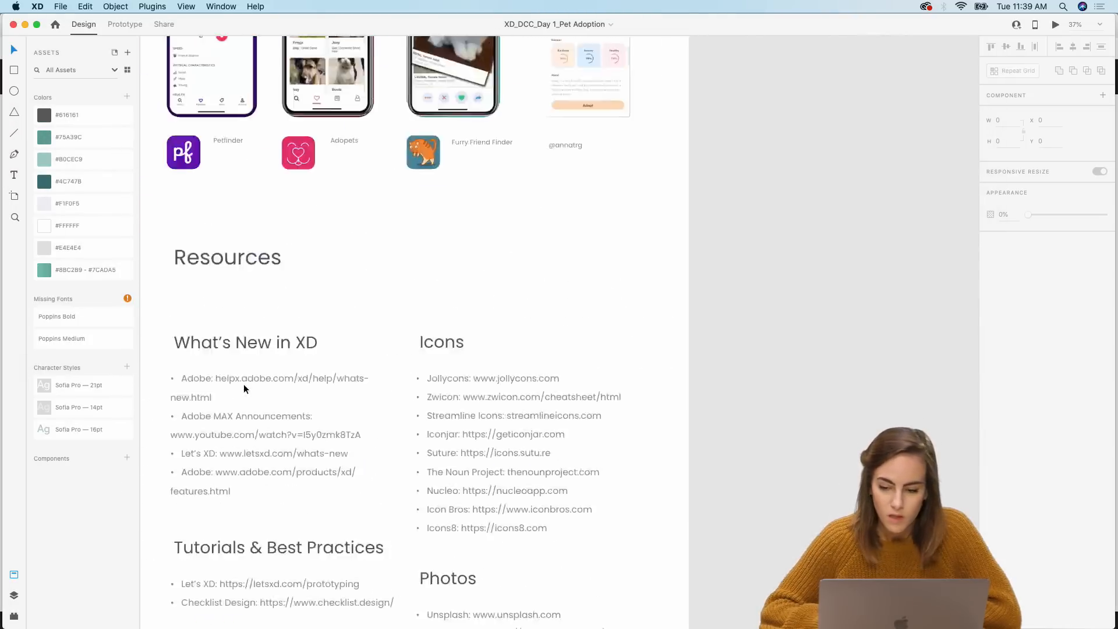
scroll(244, 383, "right", 10)
scroll(244, 383, "up", 3)
scroll(244, 384, "up", 5)
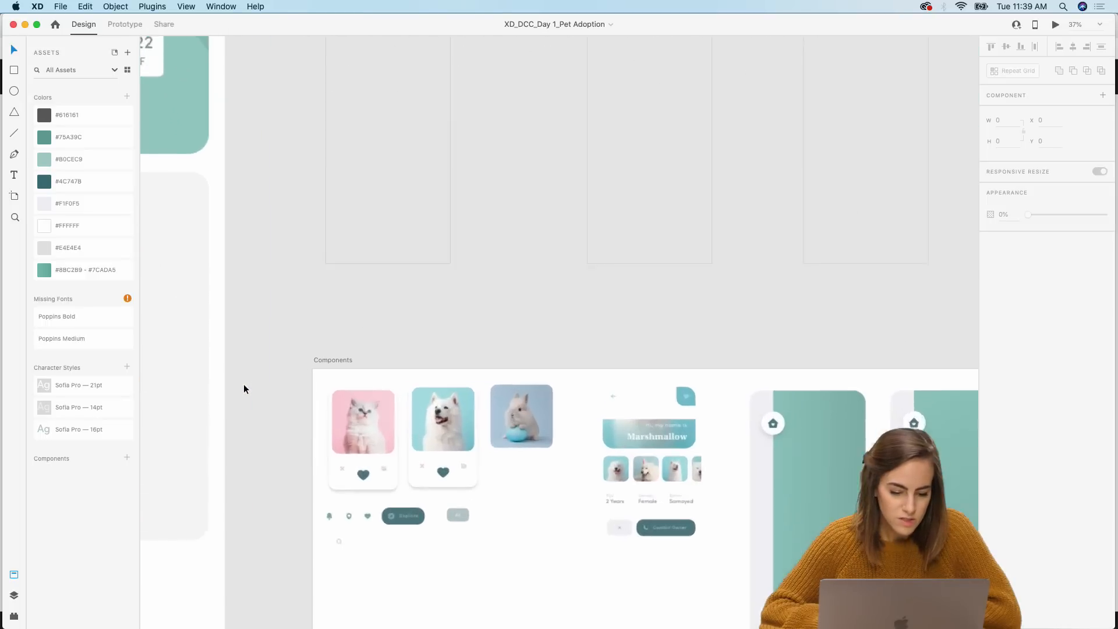
scroll(244, 388, "up", 1)
scroll(245, 388, "right", 2)
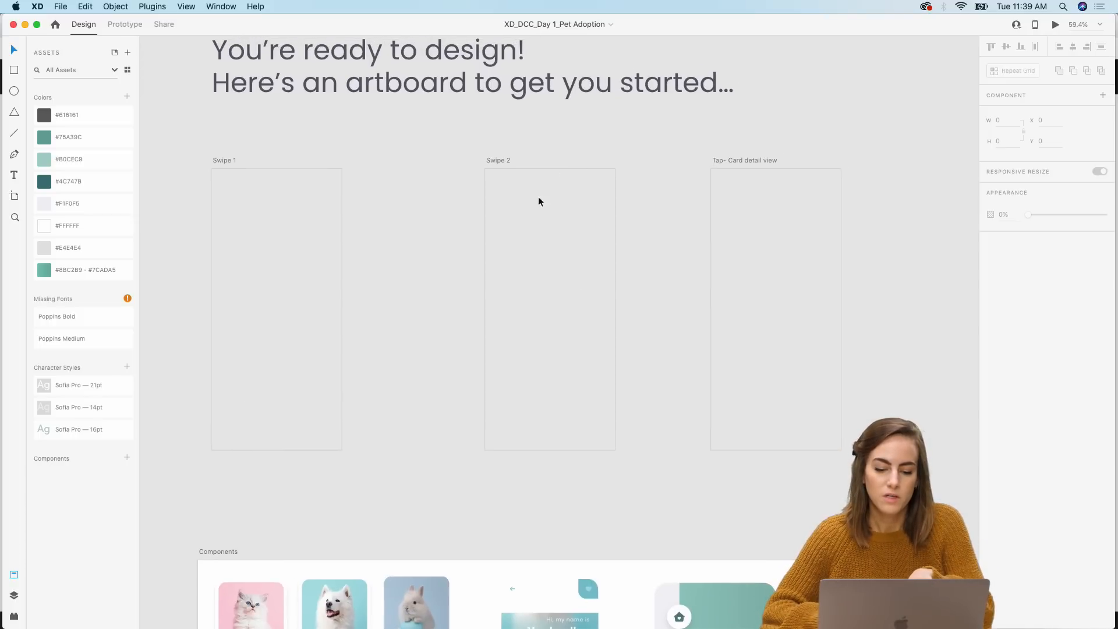
left_click(553, 293)
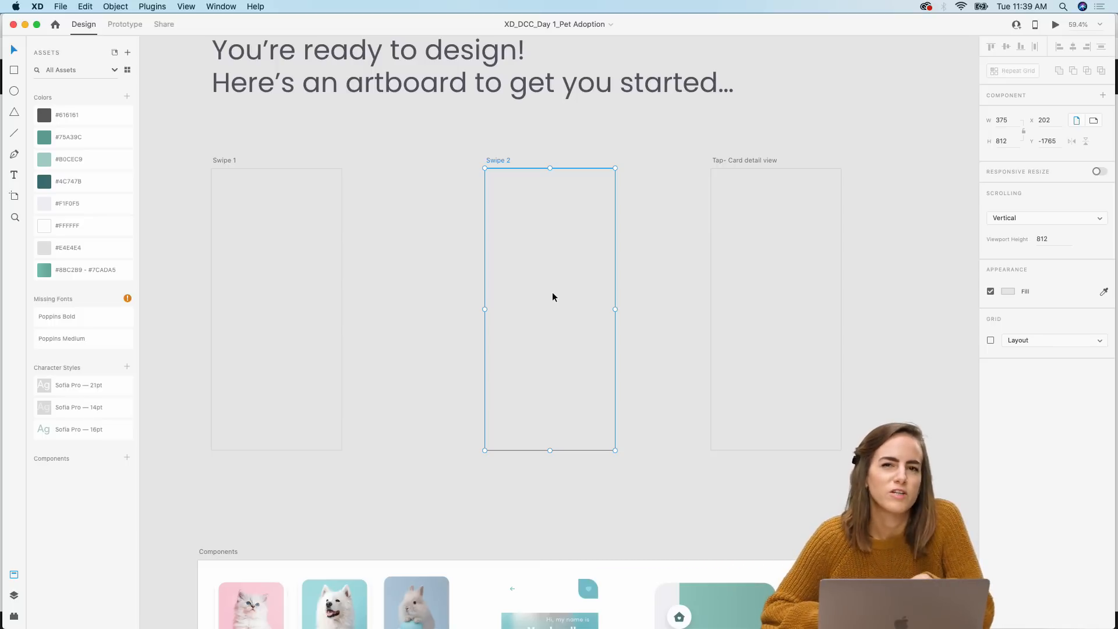
scroll(553, 297, "down", 10)
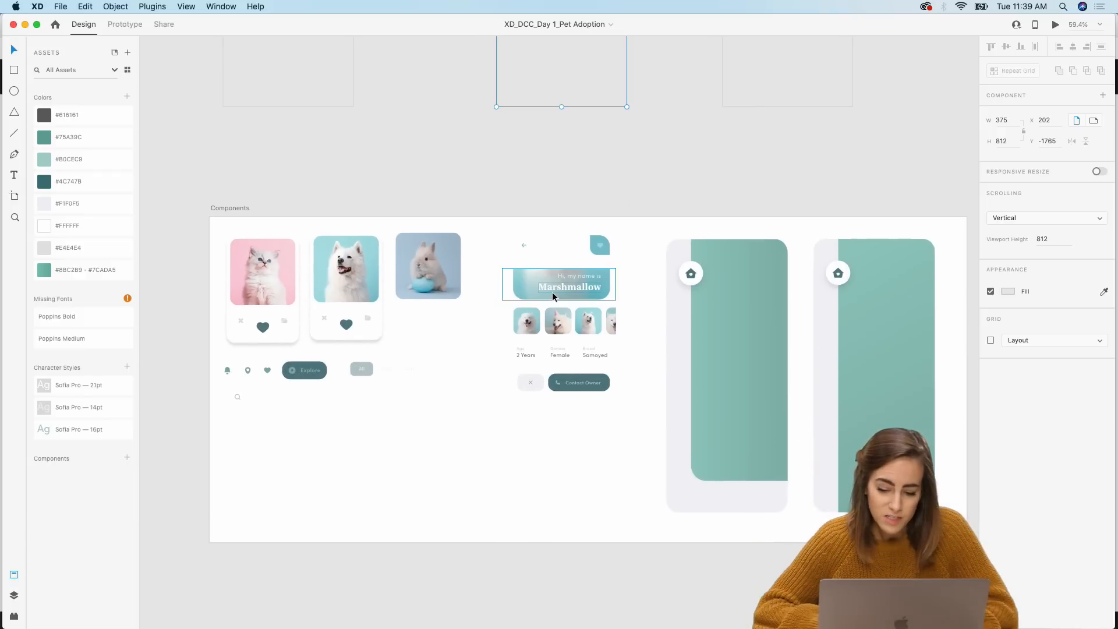
left_click(697, 365)
scroll(696, 366, "up", 10)
scroll(697, 366, "left", 5)
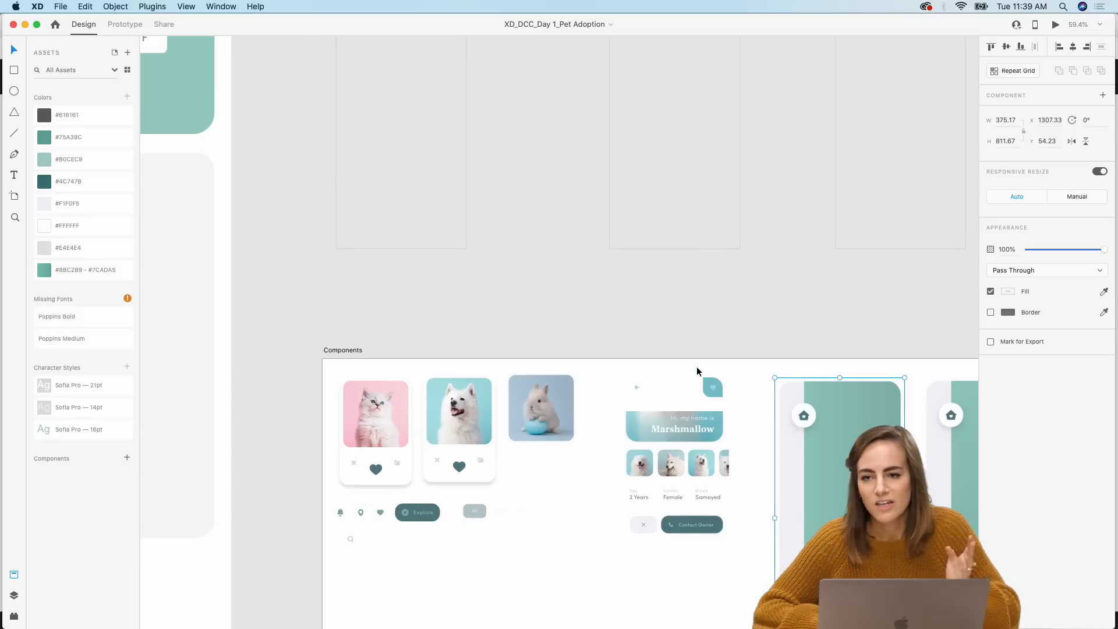
left_click(432, 249)
key("cmd+v")
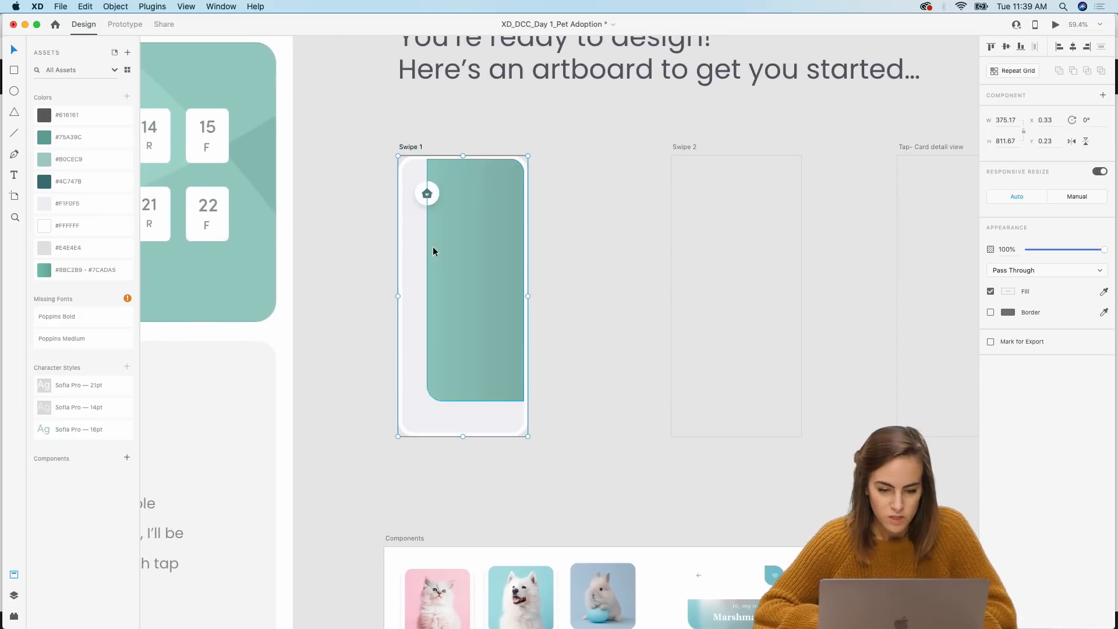
Step: Copy the second card background component and paste it into the Tap- Card detail view artboard
left_click(626, 230)
scroll(455, 250, "down", 10)
scroll(456, 250, "right", 6)
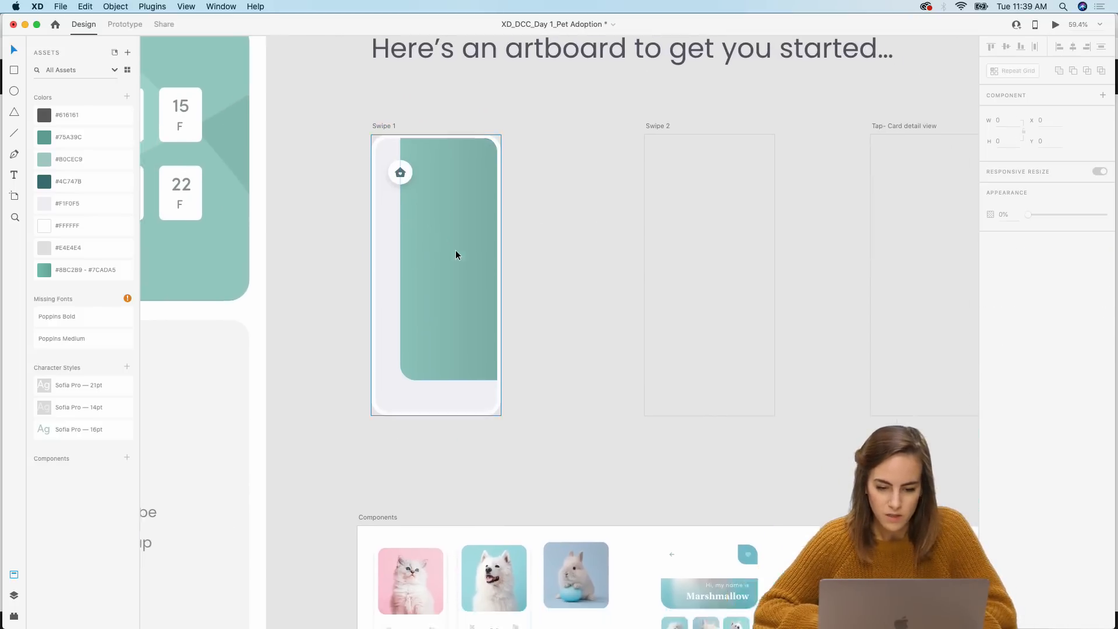
left_click(814, 365)
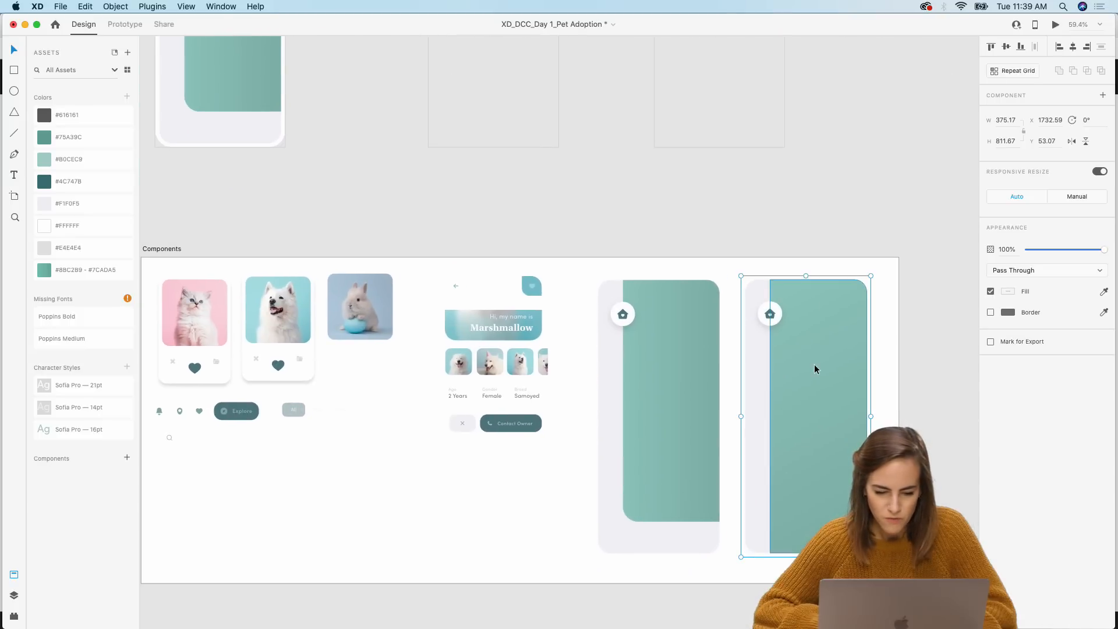
scroll(809, 365, "up", 10)
scroll(809, 364, "left", 2)
left_click(602, 355)
key("cmd+v")
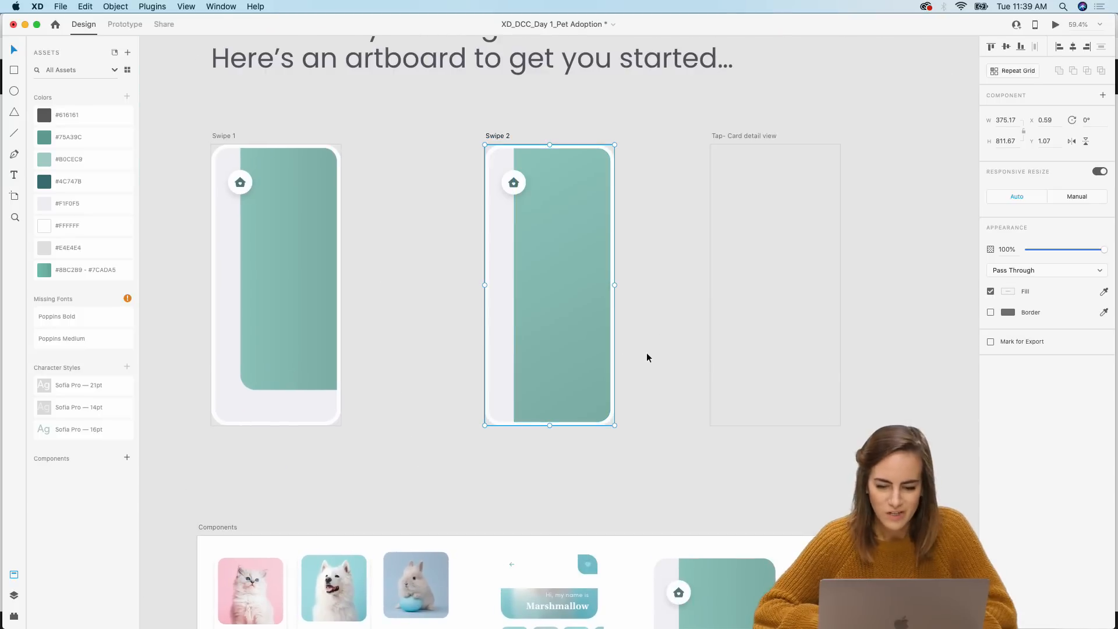
key("cmd+z")
left_click(754, 322)
key("cmd+v")
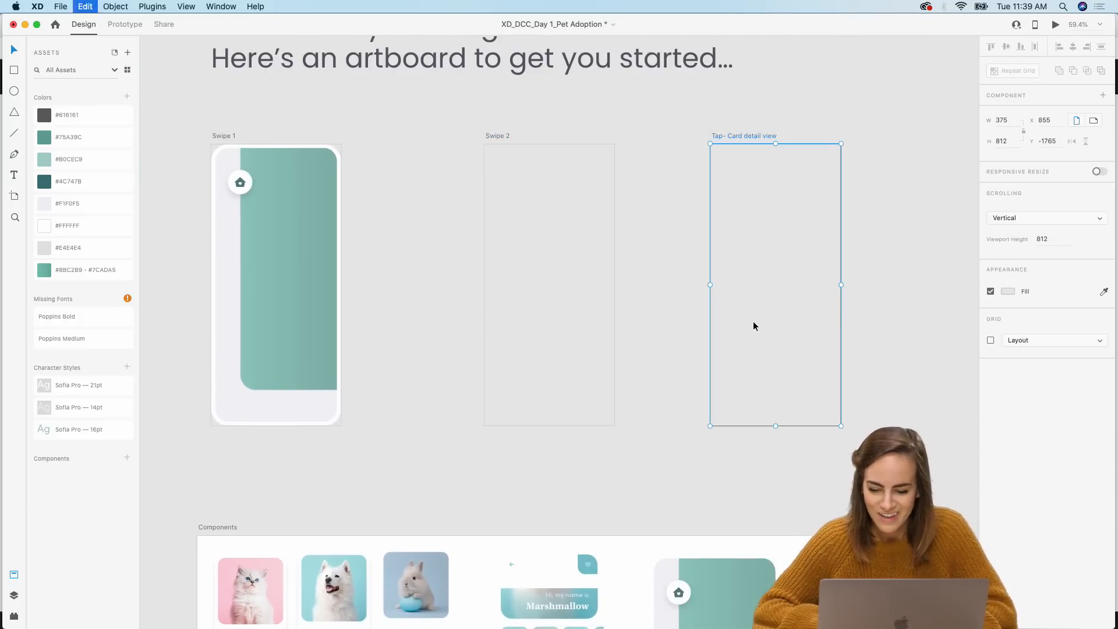
Step: Copy the card background from Swipe 1 and paste it into the Swipe 2 artboard
scroll(648, 349, "up", 2)
scroll(648, 348, "right", 2)
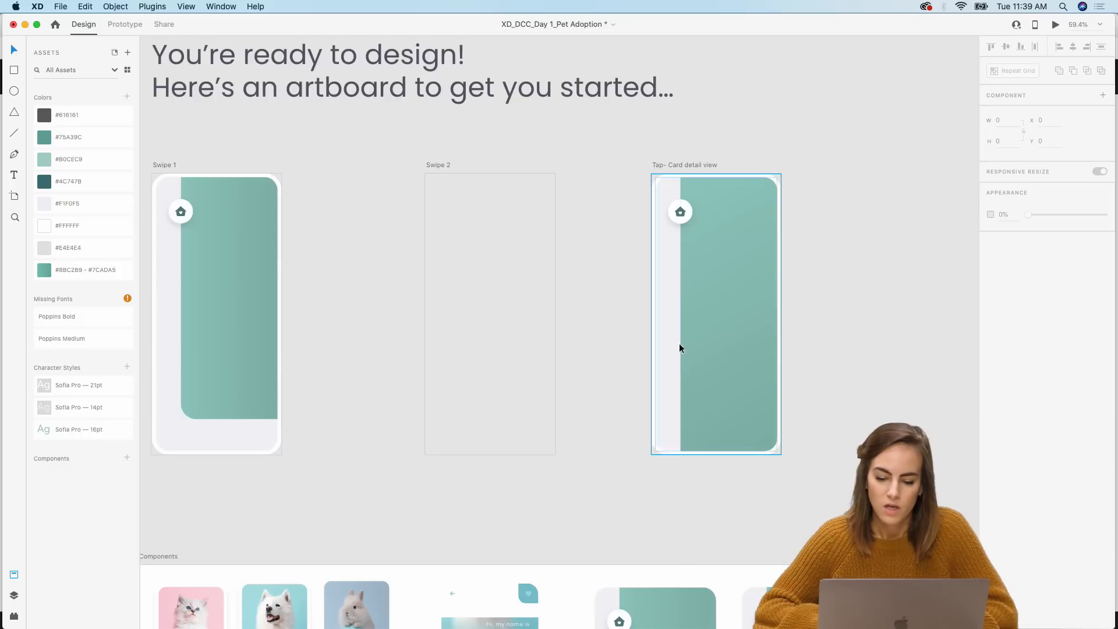
scroll(736, 369, "down", 1)
scroll(736, 370, "left", 2)
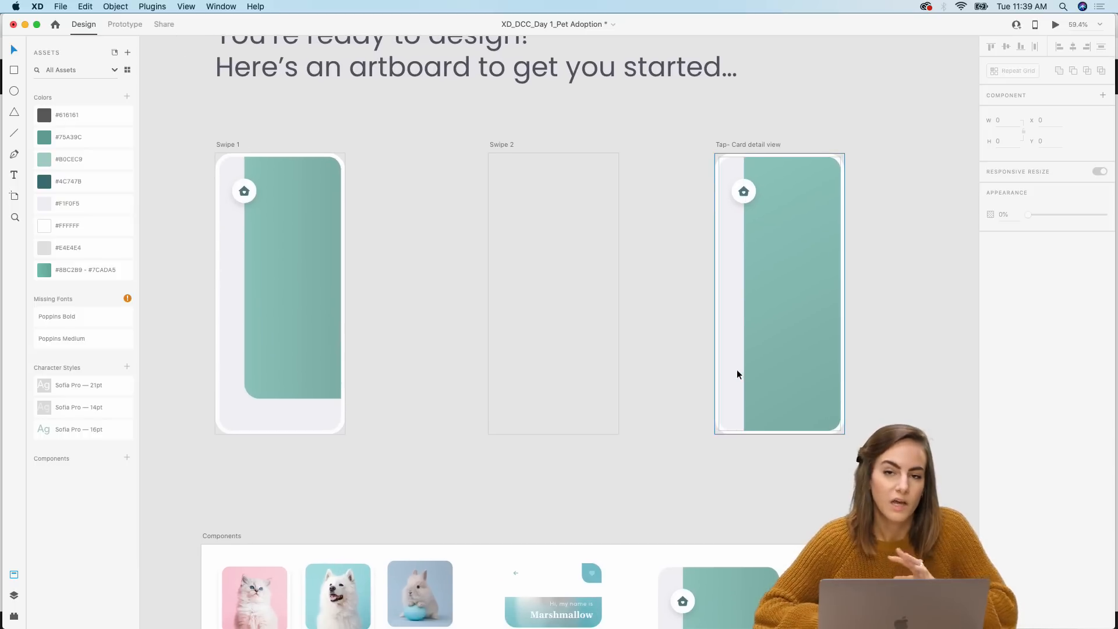
left_click(295, 336)
scroll(295, 336, "left", 5)
scroll(295, 336, "up", 1)
left_click(685, 321)
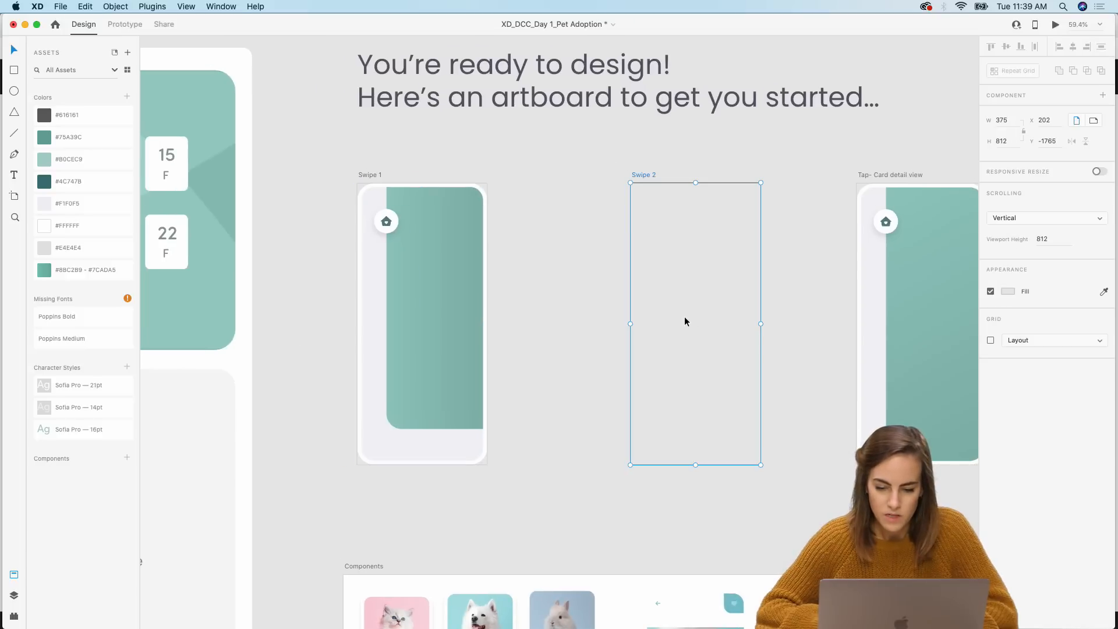
key("super+v")
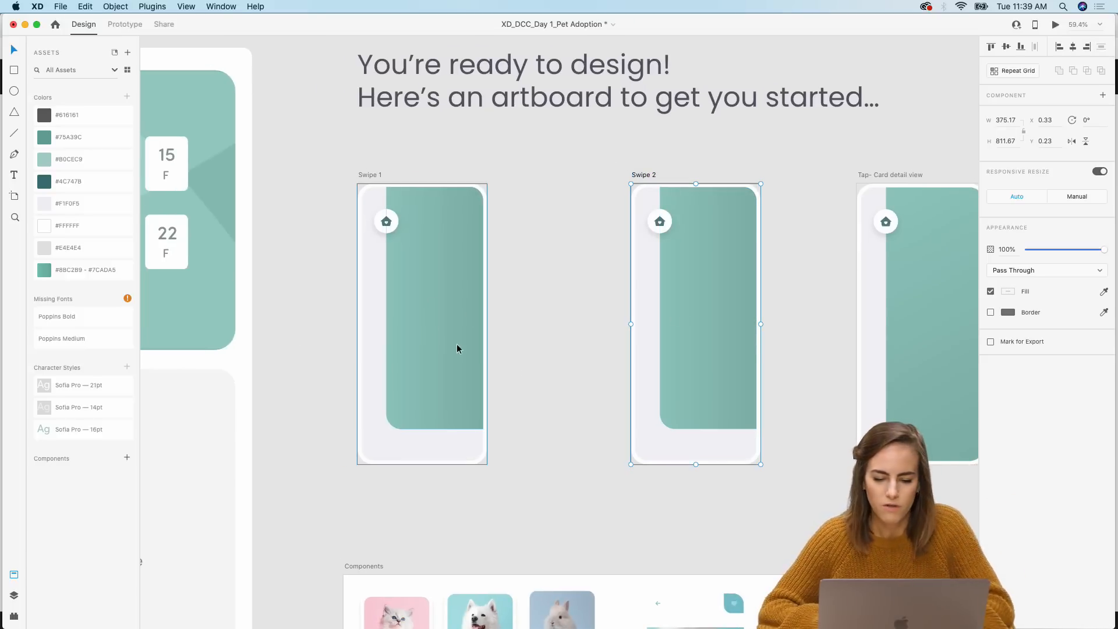
Step: Examine the pasted card backgrounds and the home icon up close against the components
left_click(534, 384)
scroll(534, 384, "down", 10)
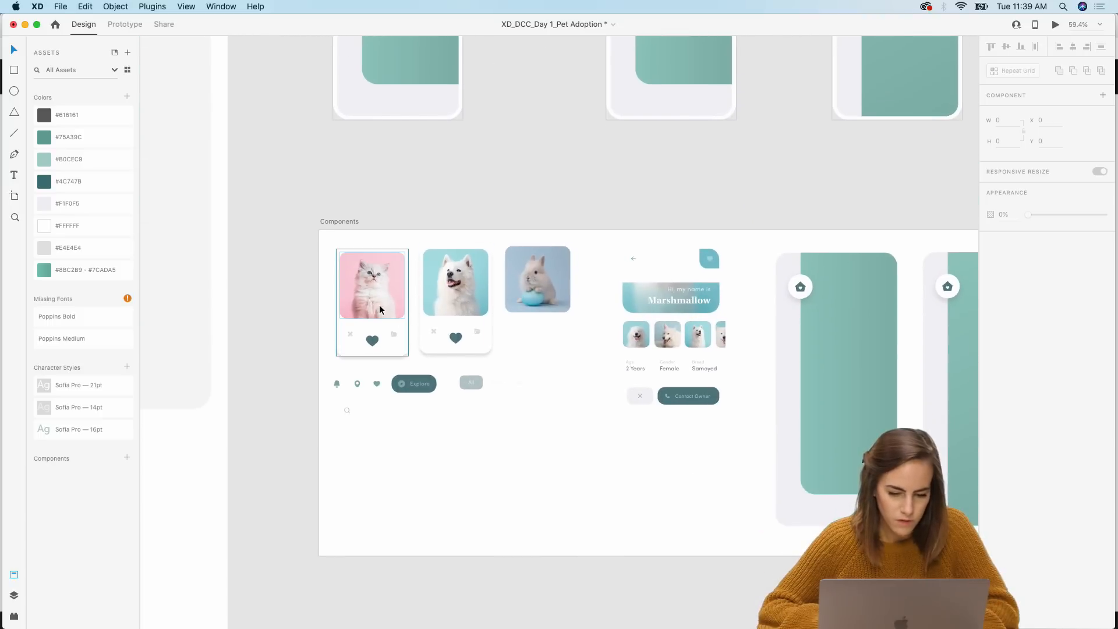
scroll(379, 309, "up", 5)
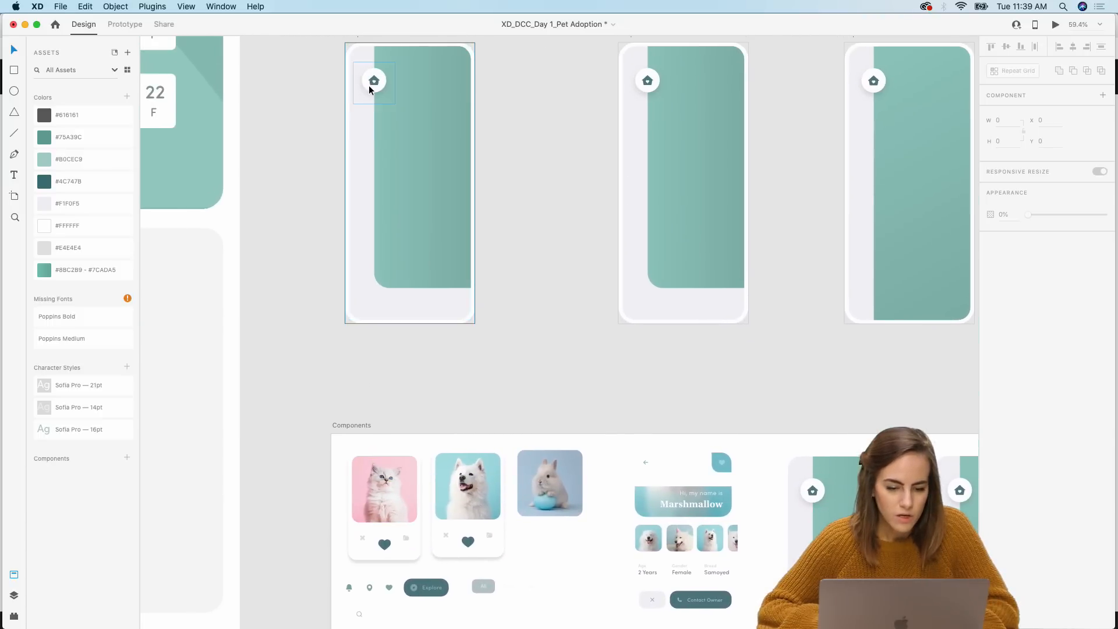
scroll(378, 76, "up", 5)
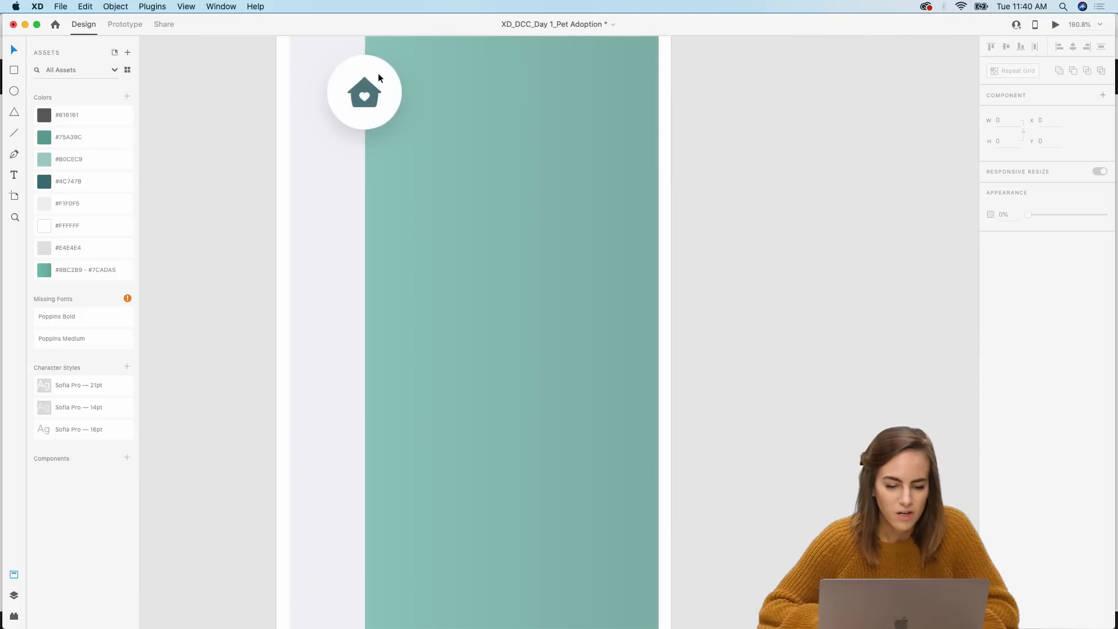
scroll(395, 135, "down", 5)
scroll(394, 136, "down", 5)
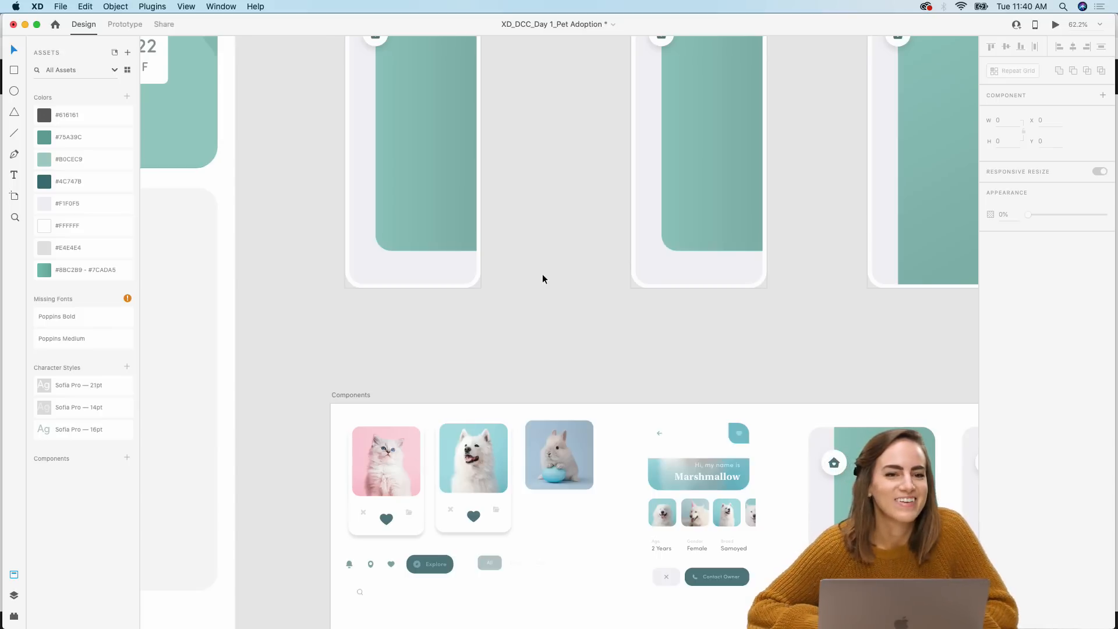
scroll(543, 275, "down", 3)
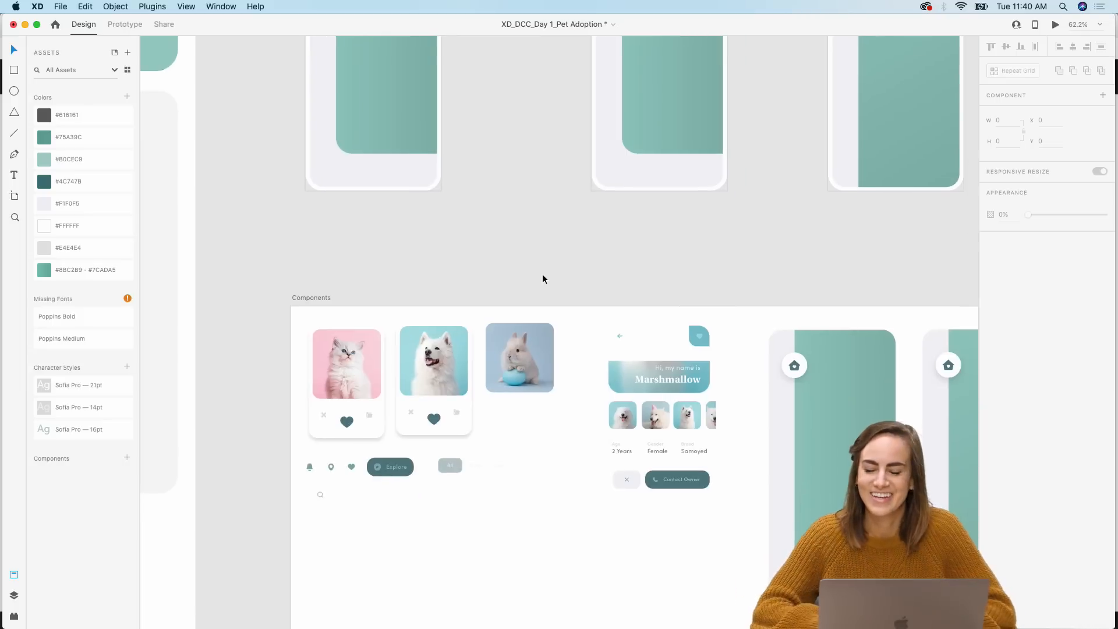
Step: Copy the search bar component and place it at the top of the Swipe 1 card, opposite the home icon
scroll(542, 279, "up", 2)
scroll(543, 279, "left", 2)
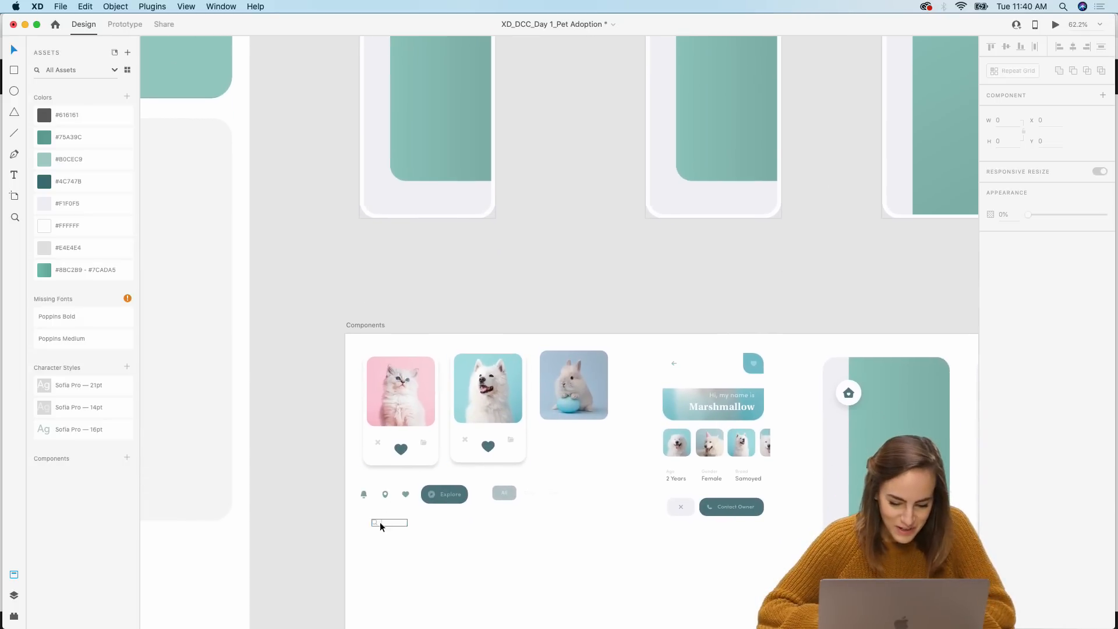
left_click(379, 523)
scroll(375, 522, "up", 6)
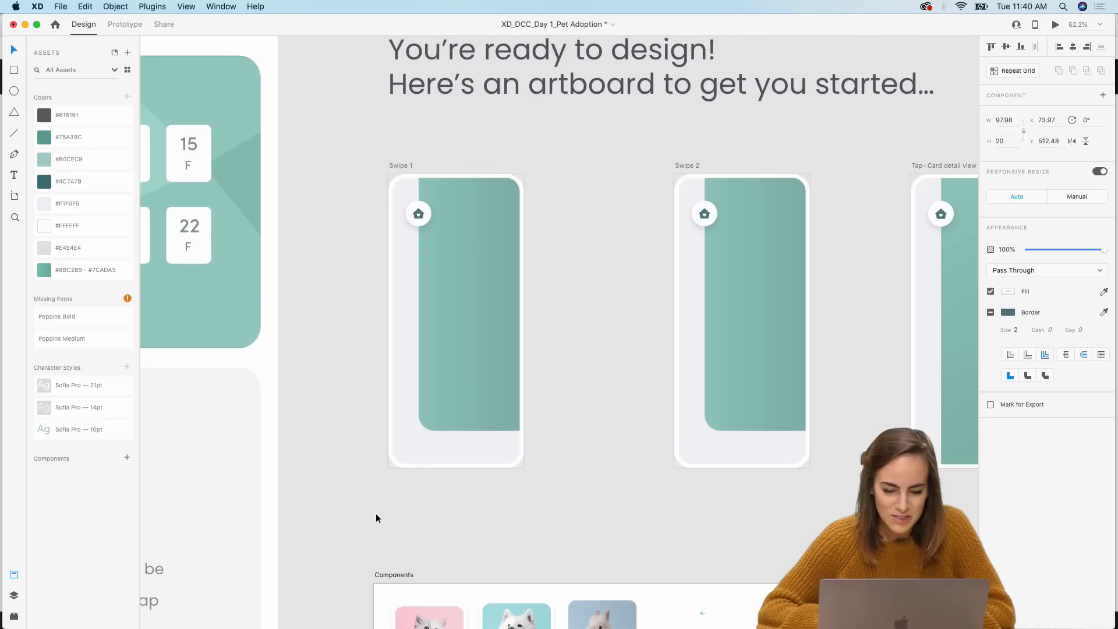
scroll(484, 224, "up", 5)
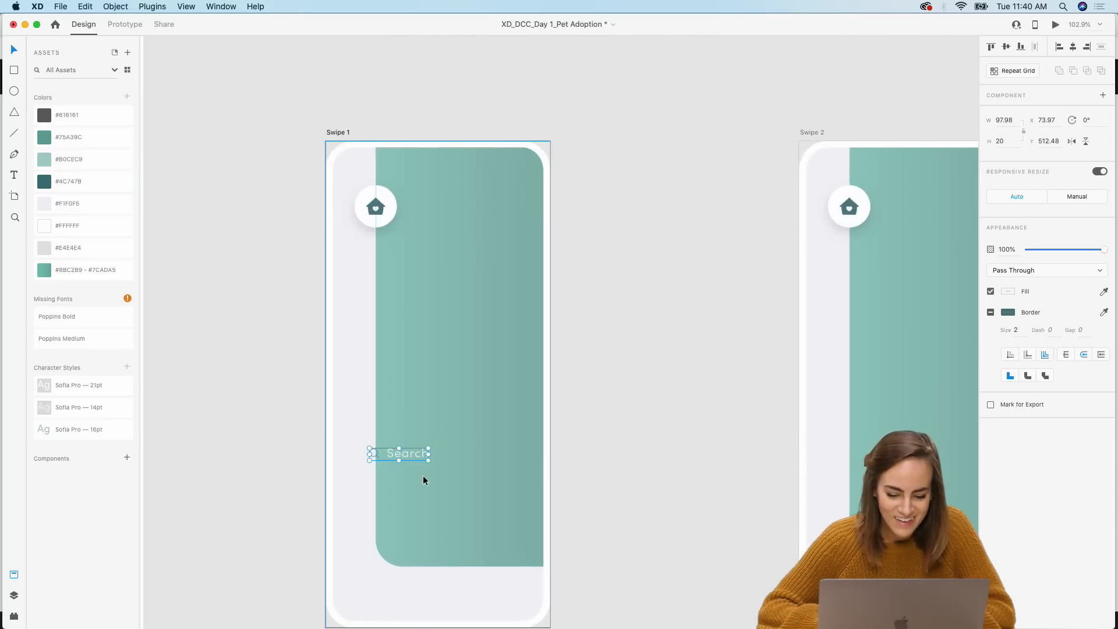
left_click_drag(417, 456, 513, 216)
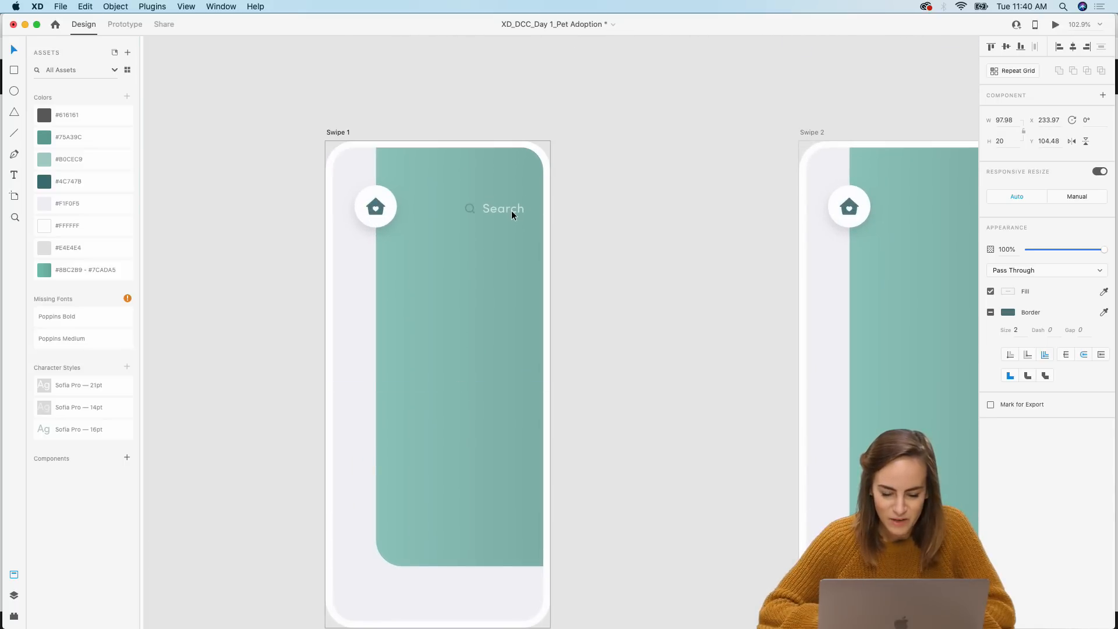
scroll(620, 254, "right", 8)
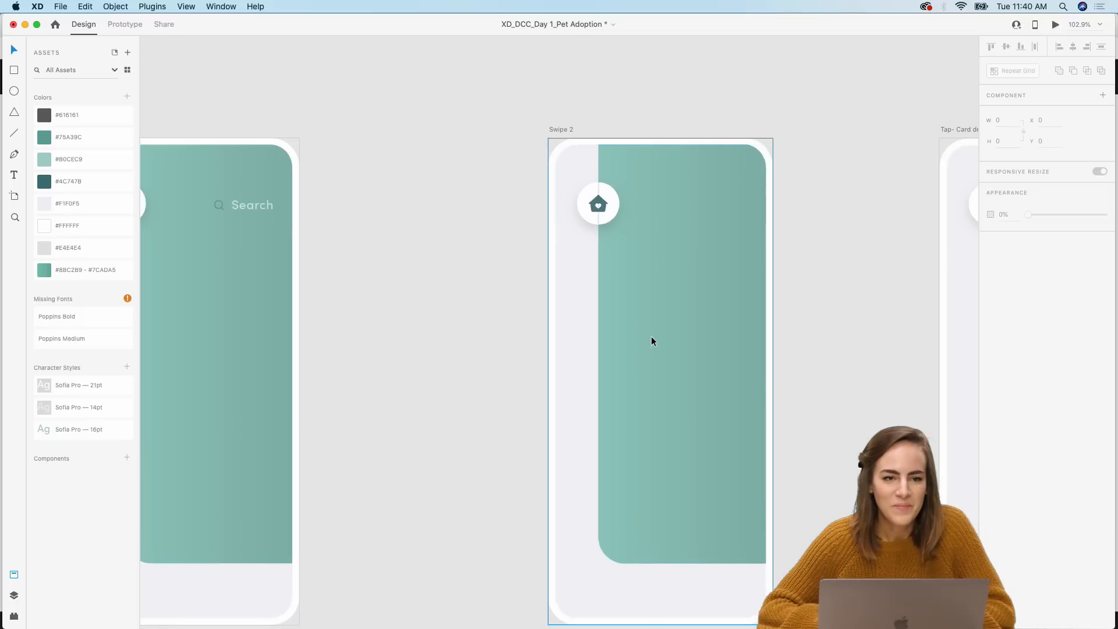
left_click(653, 339)
key("super+v")
key("super+z")
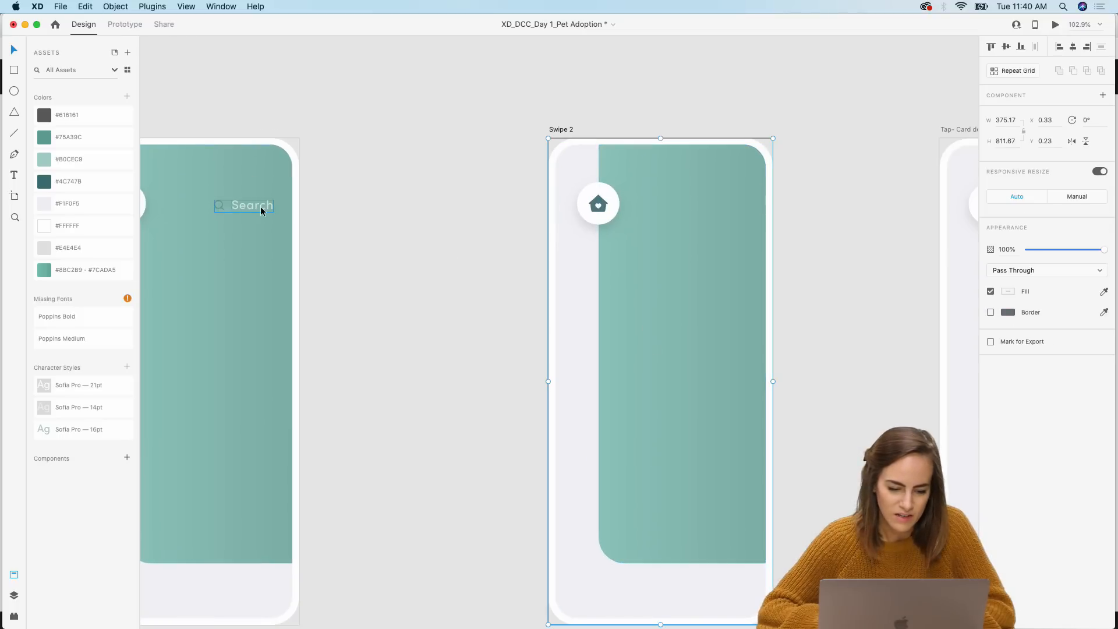
Step: Copy the search bar from Swipe 1 and paste it into the same spot on Swipe 2
left_click(261, 208)
key("super+c")
left_click(693, 268)
left_click_drag(703, 269, 610, 293)
key("super+v")
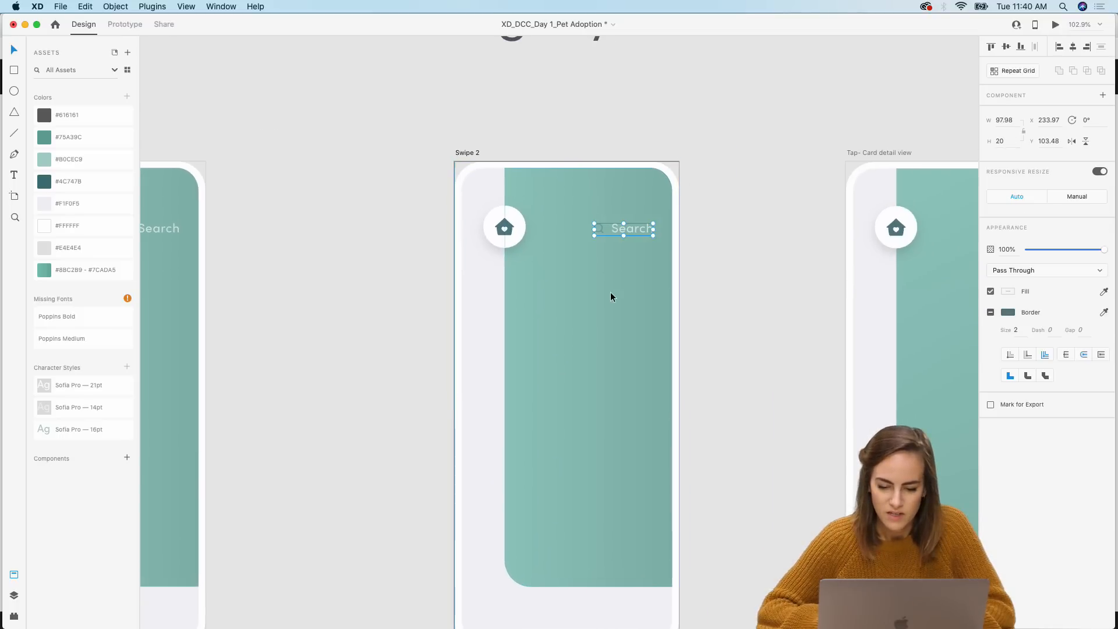
Step: Paste the search bar into the Tap- Card detail view artboard
left_click(793, 321)
scroll(792, 325, "right", 10)
left_click(622, 342)
key("super+v")
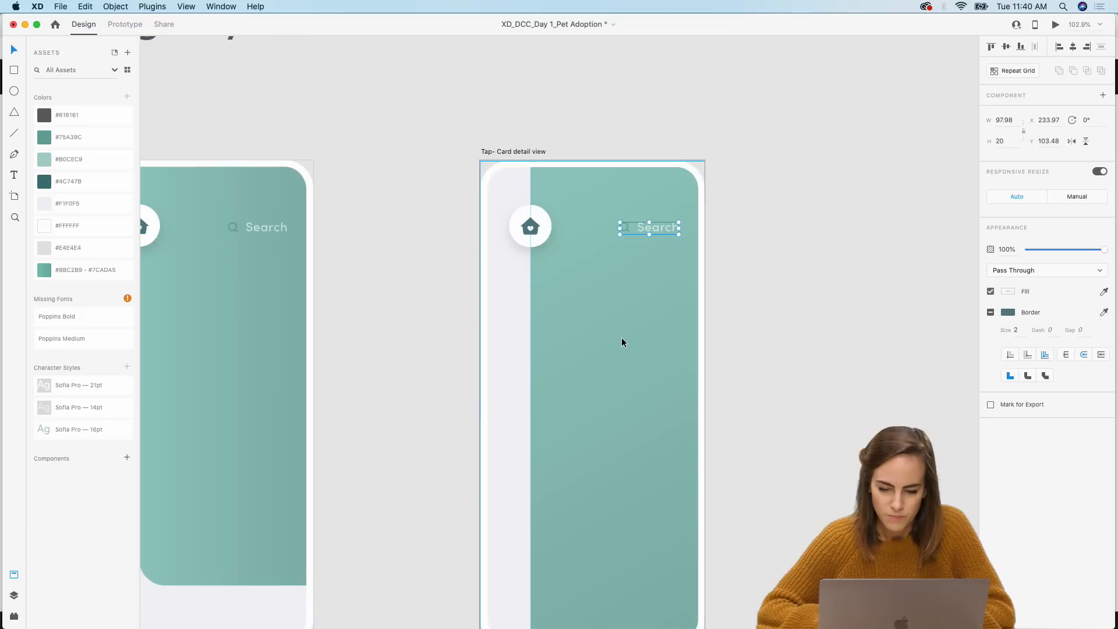
Step: Paste the All / Dogs / Cats category tabs into Swipe 1 and position them below the search bar
scroll(621, 343, "down", 3)
scroll(622, 339, "left", 7)
scroll(621, 339, "down", 4)
scroll(621, 339, "up", 4)
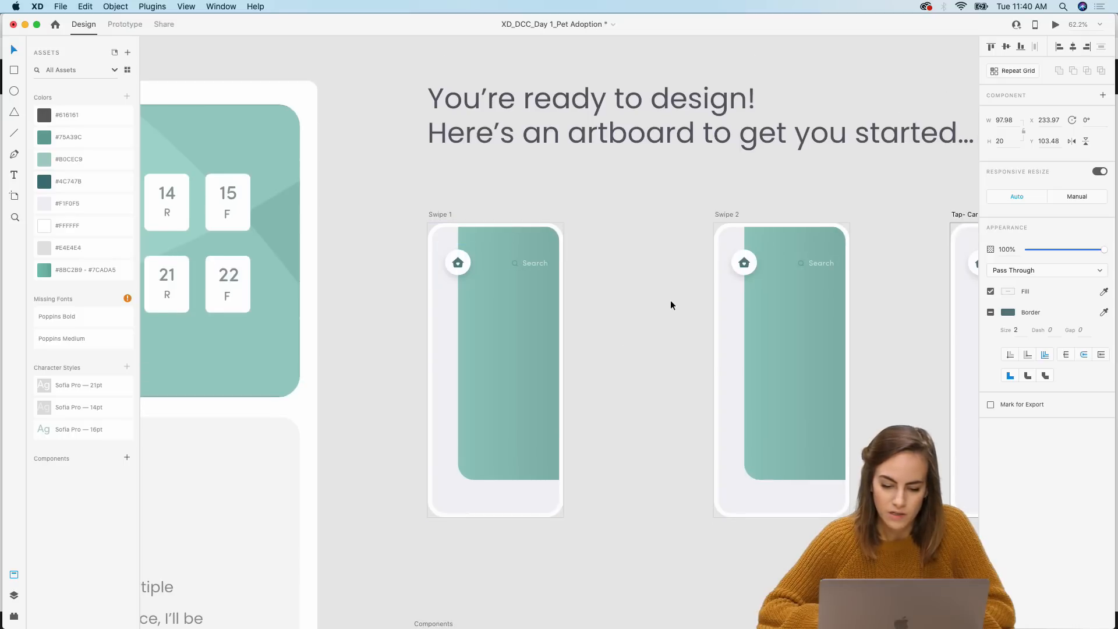
scroll(671, 304, "down", 5)
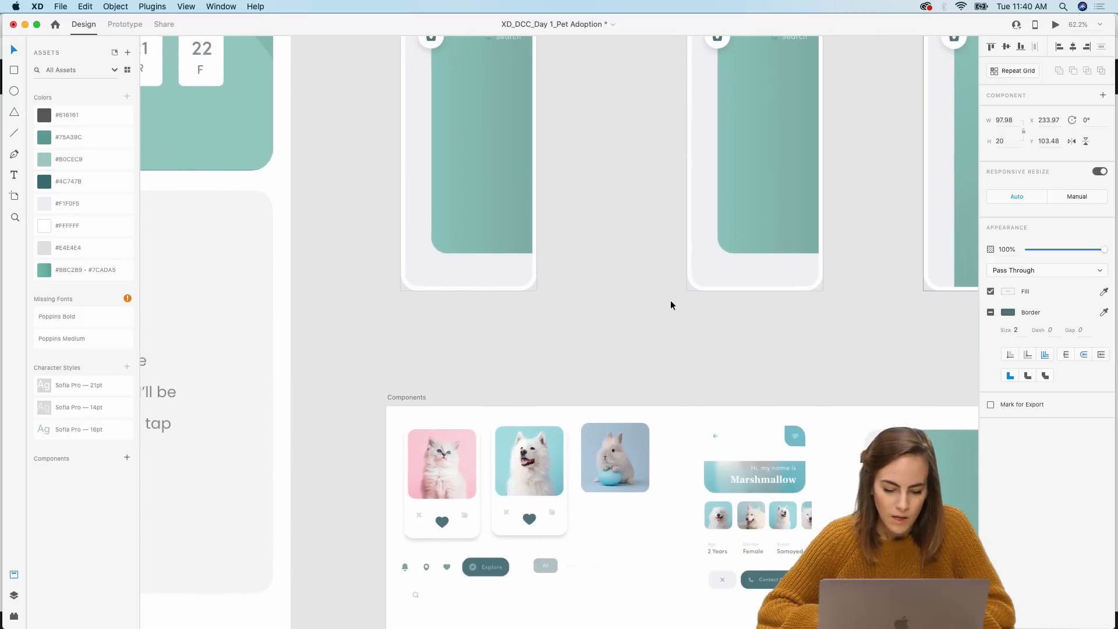
scroll(670, 300, "up", 5)
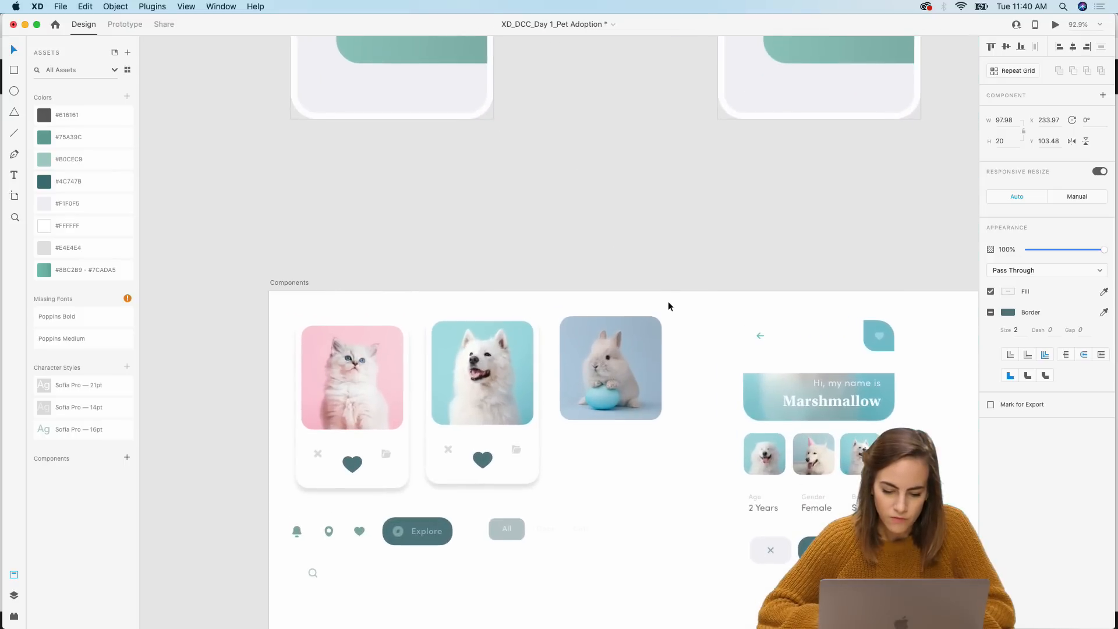
scroll(513, 527, "up", 10)
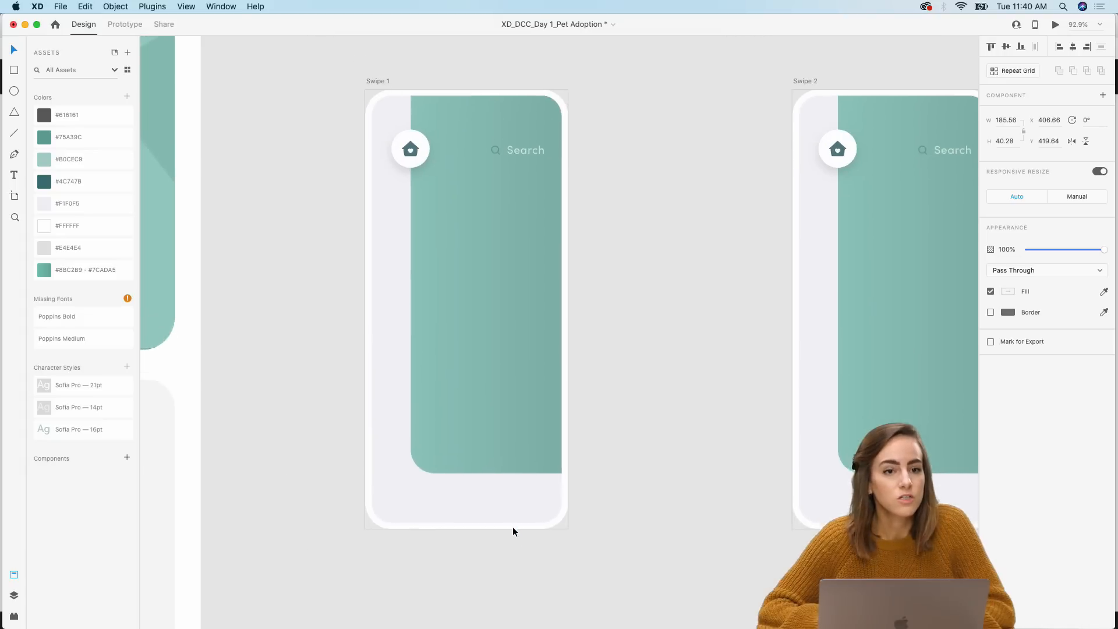
key("super+v")
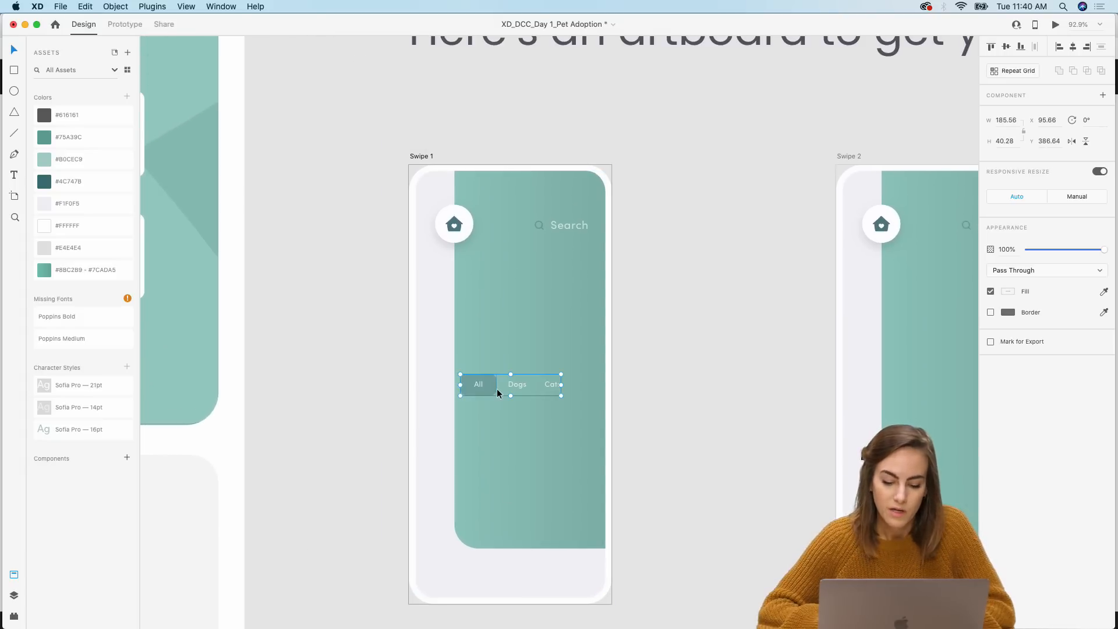
left_click_drag(497, 389, 505, 287)
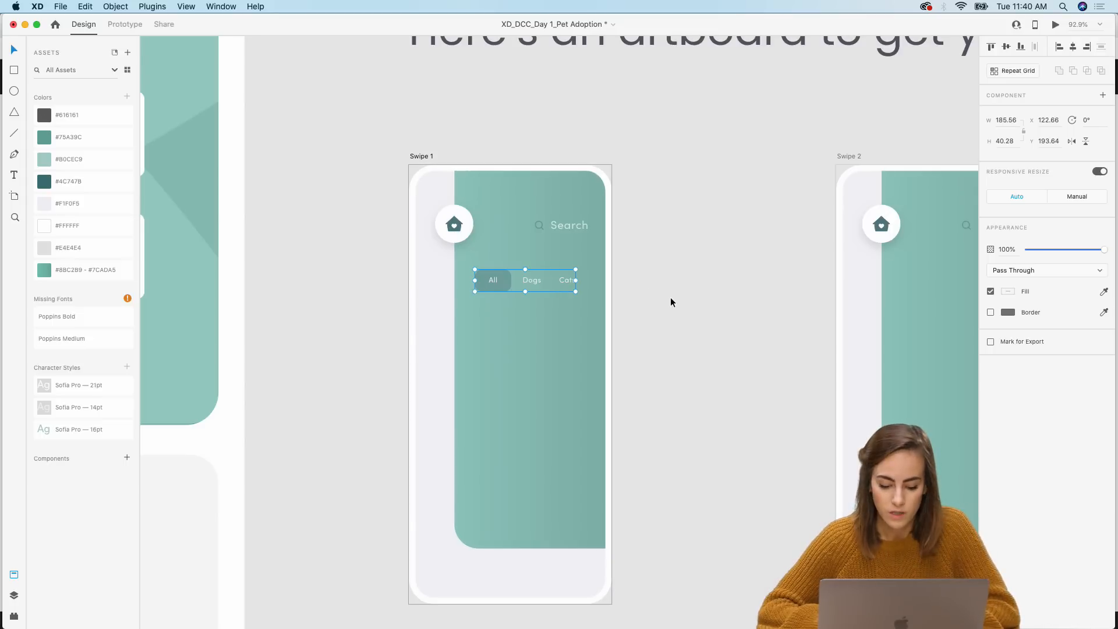
Step: Copy the category tabs and paste them into Swipe 2
key("super+c")
scroll(670, 297, "right", 8)
key("super+v")
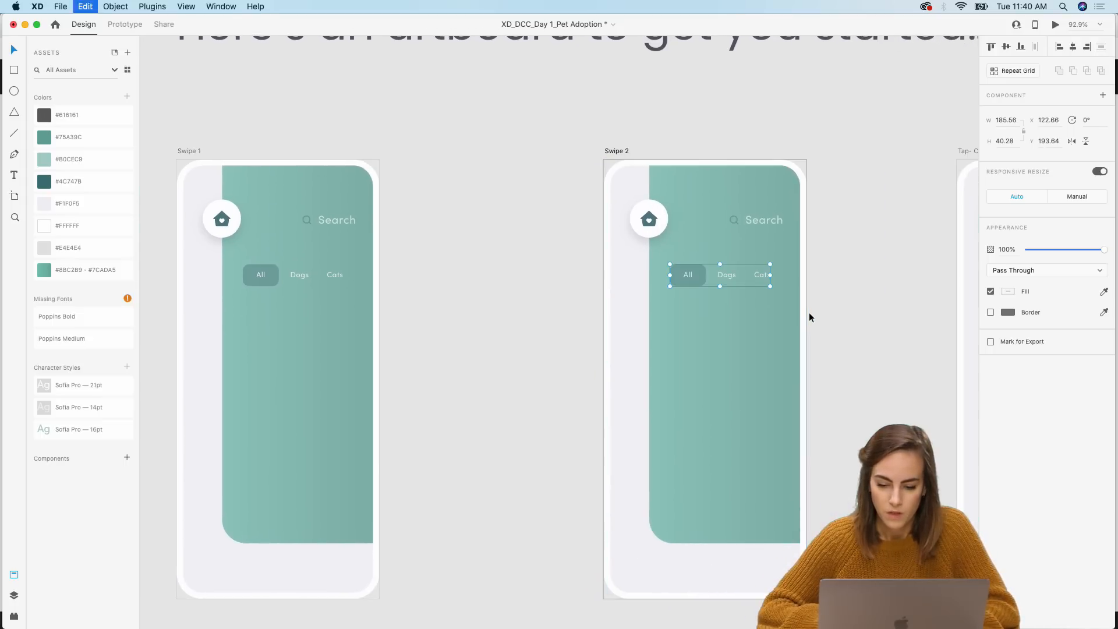
Step: Review the header elements across the Swipe and Tap- Card detail view artboards
scroll(837, 324, "right", 5)
left_click(837, 325)
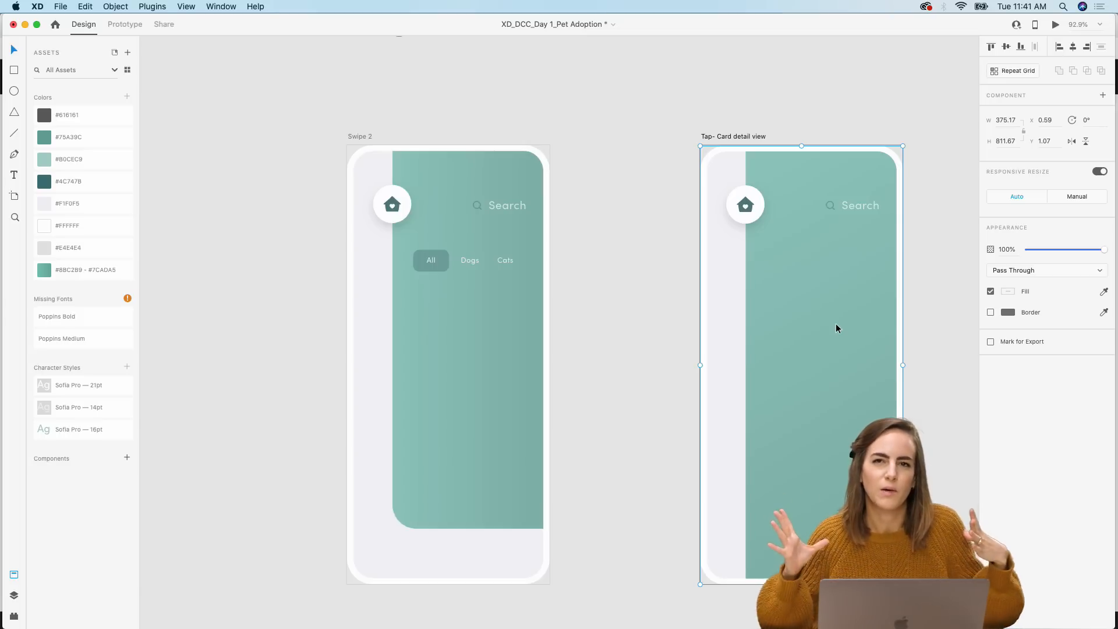
scroll(836, 324, "left", 6)
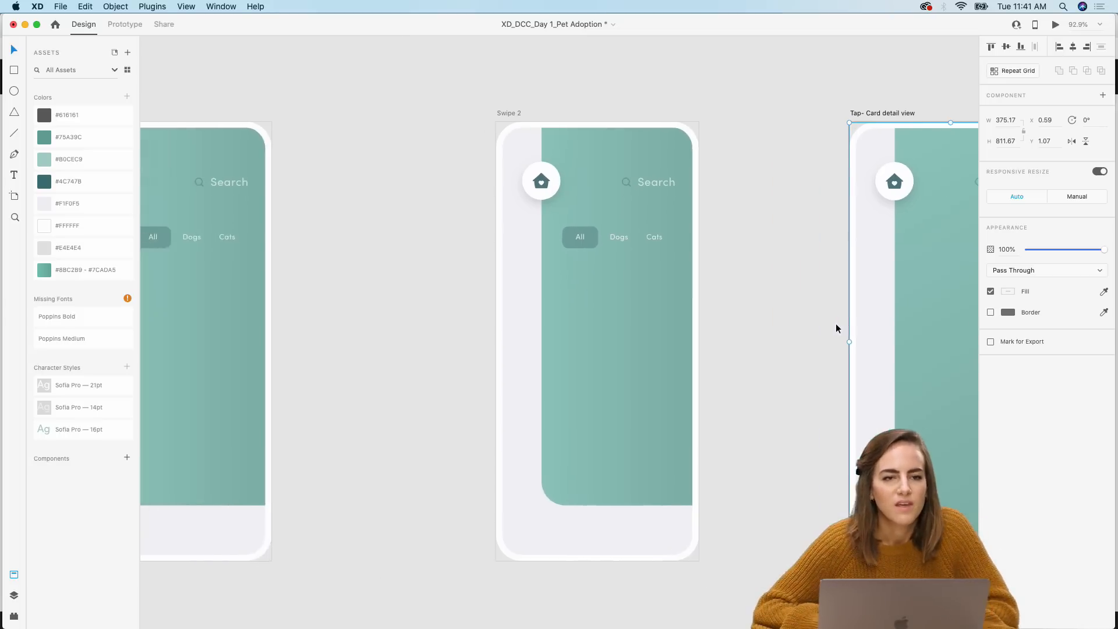
scroll(836, 323, "down", 3)
scroll(570, 412, "down", 1)
scroll(569, 412, "left", 1)
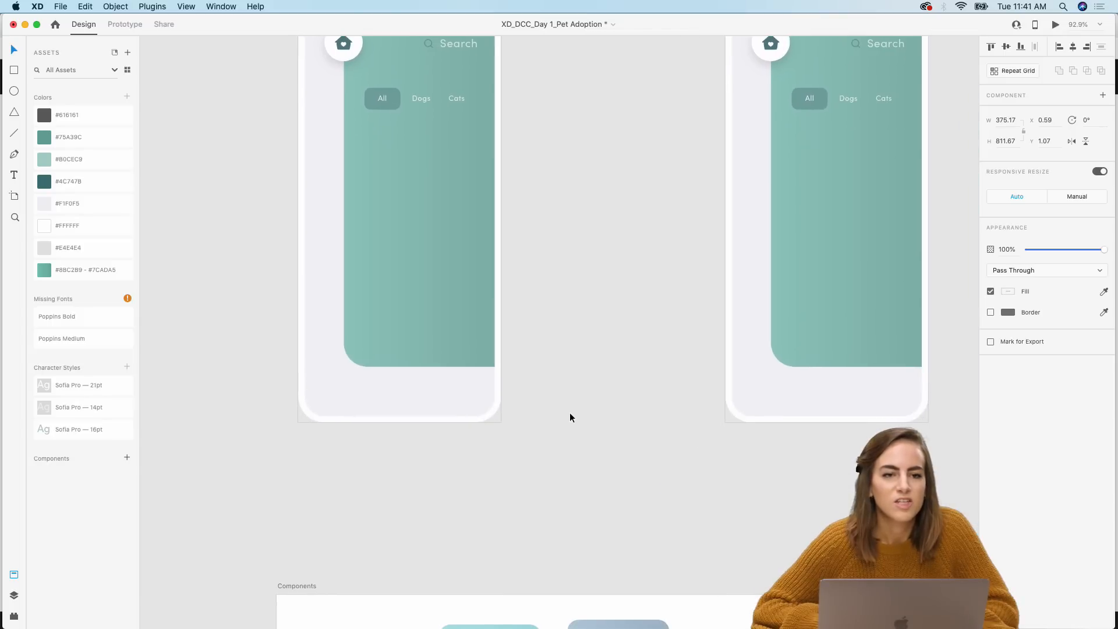
scroll(570, 413, "up", 2)
scroll(570, 414, "left", 1)
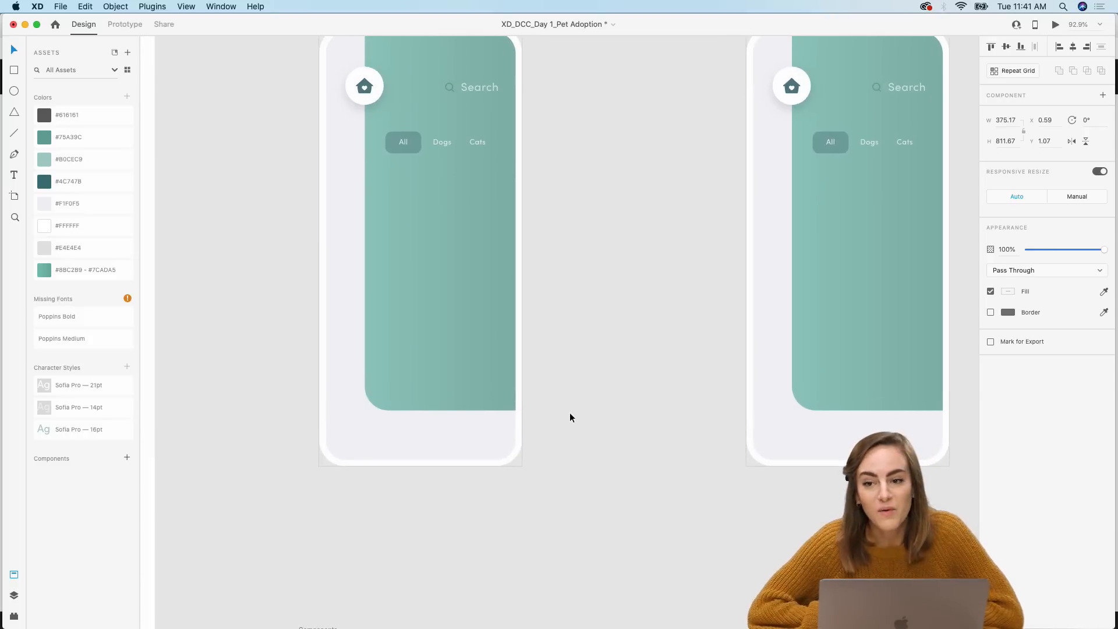
scroll(570, 418, "up", 1)
scroll(570, 417, "right", 1)
scroll(571, 417, "down", 15)
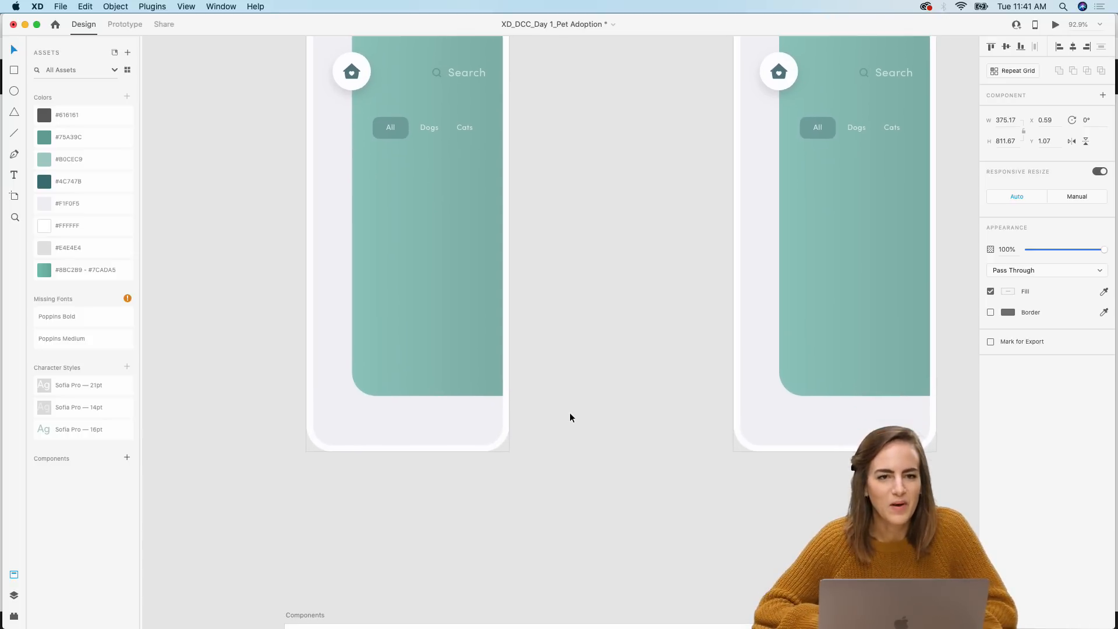
scroll(570, 417, "left", 2)
left_click(644, 433)
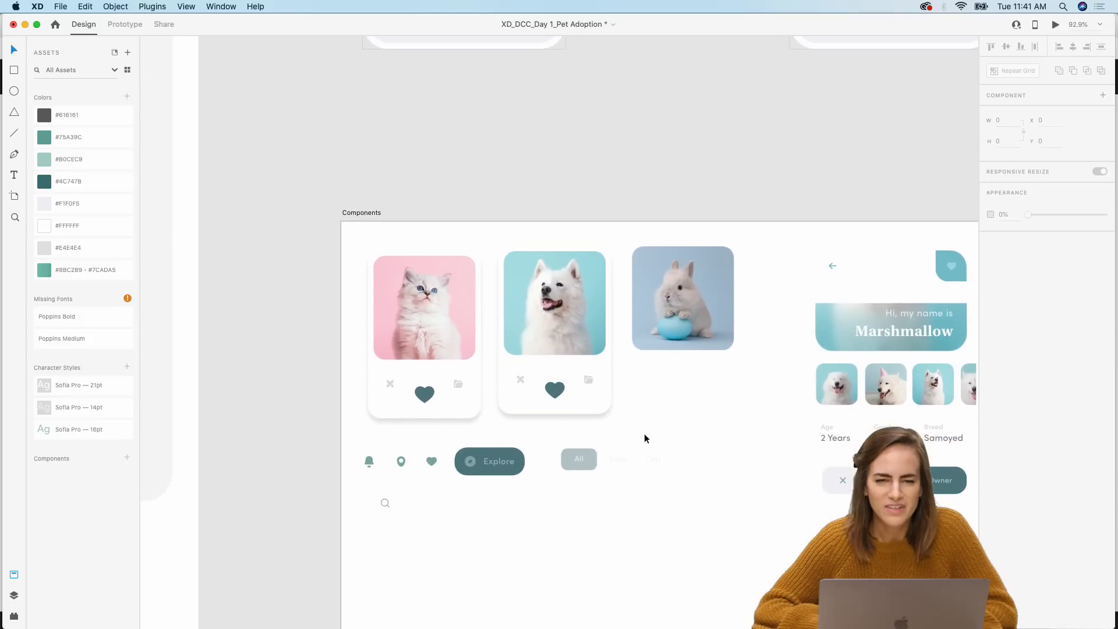
Step: Paste the cat card component into Swipe 1 and place it below the category tabs
scroll(644, 433, "up", 2)
scroll(645, 433, "left", 1)
left_click(448, 447)
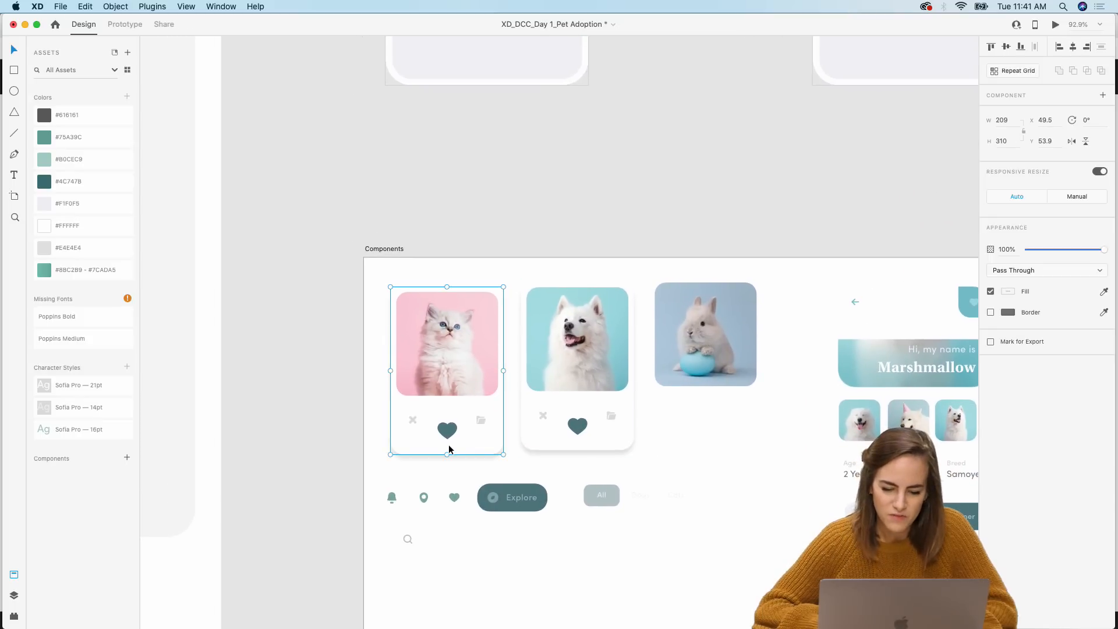
scroll(448, 447, "up", 10)
scroll(448, 447, "up", 6)
scroll(449, 446, "left", 1)
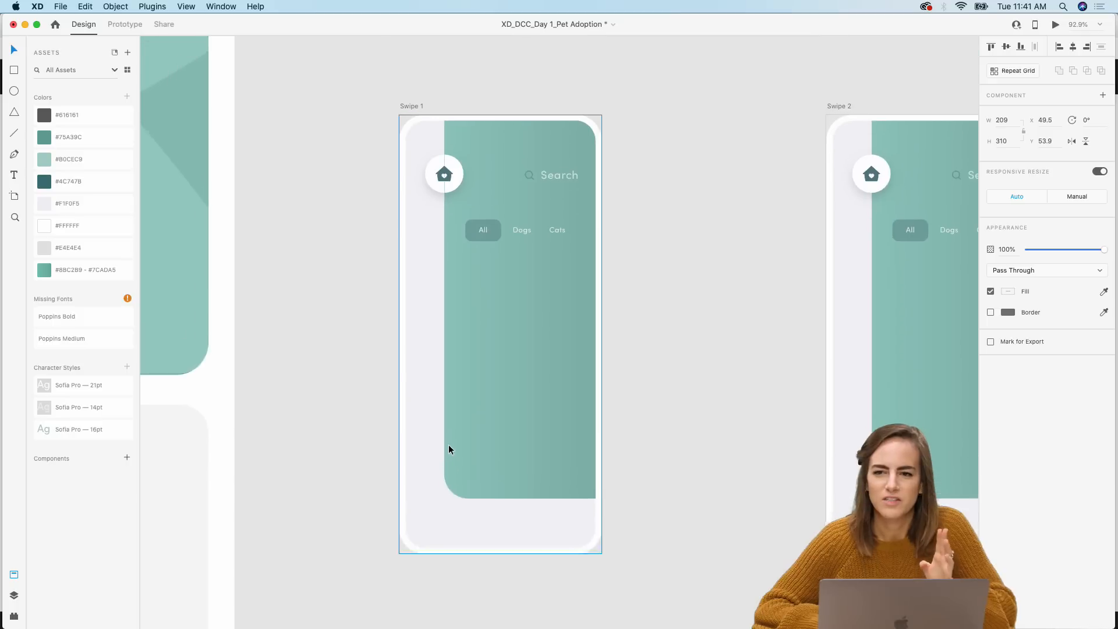
left_click(502, 425)
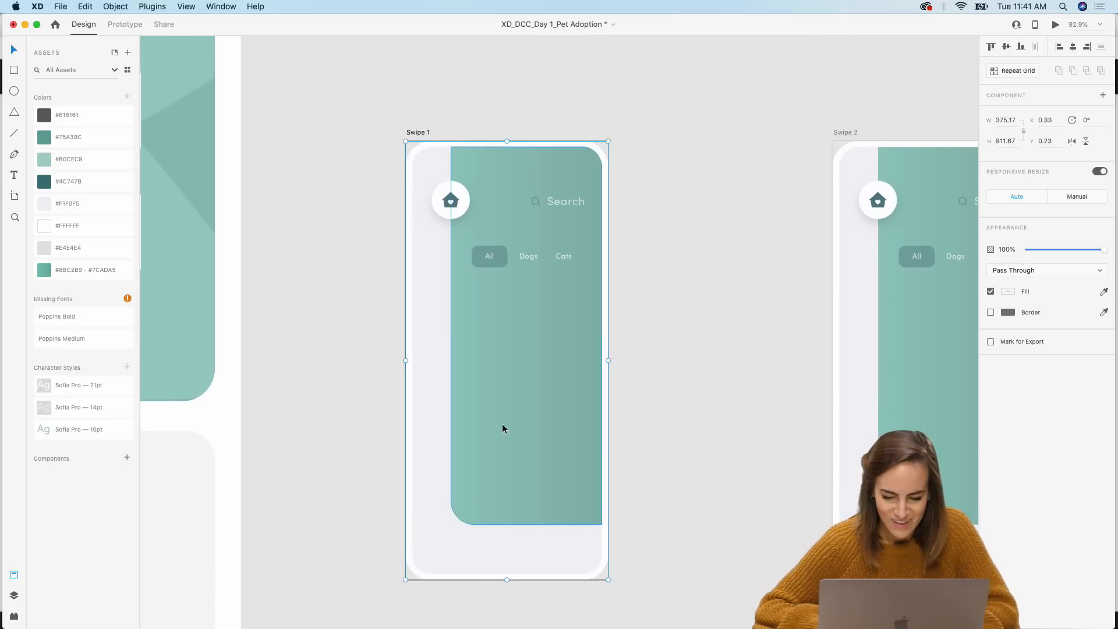
key("ctrl+v")
left_click_drag(487, 218, 478, 380)
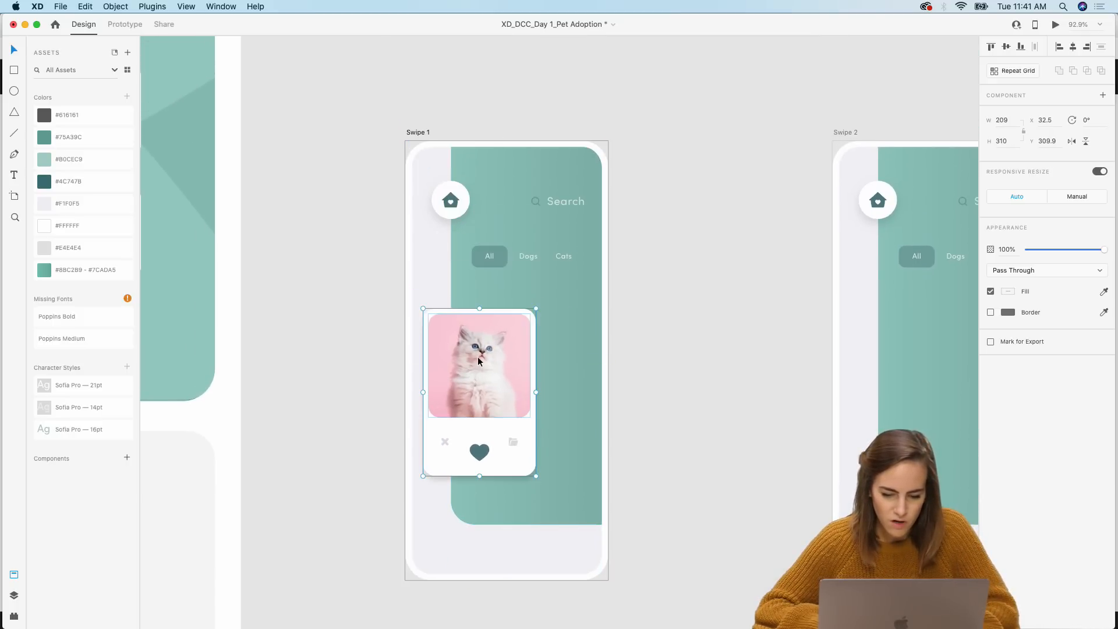
Step: Zoom in to inspect the pasted cat card inside Swipe 1
scroll(526, 444, "up", 5)
double_click(527, 444)
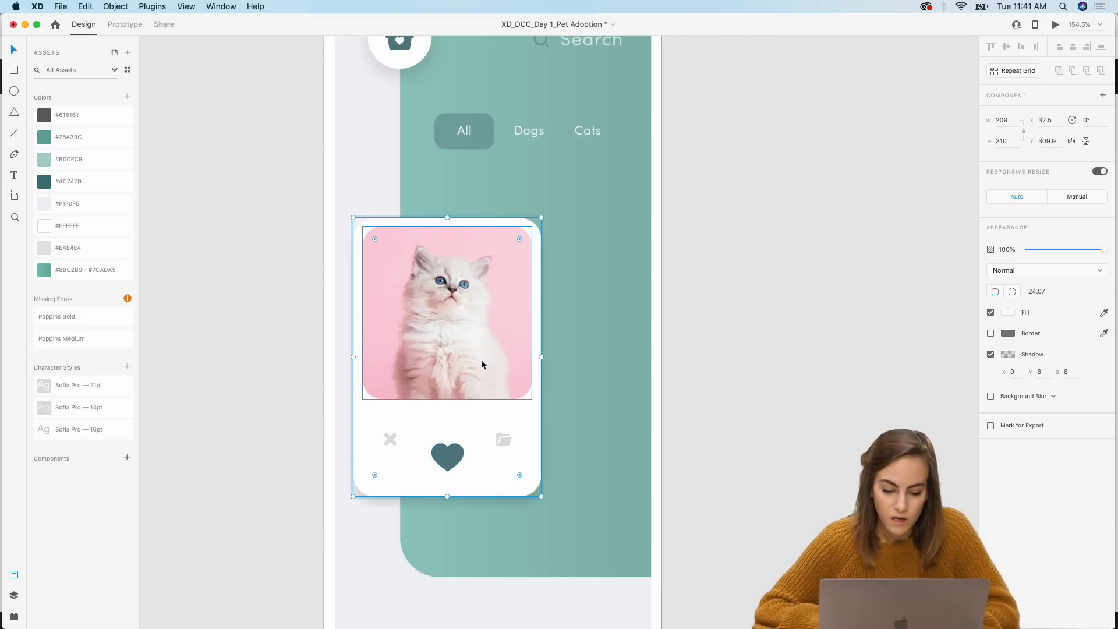
scroll(446, 377, "down", 5)
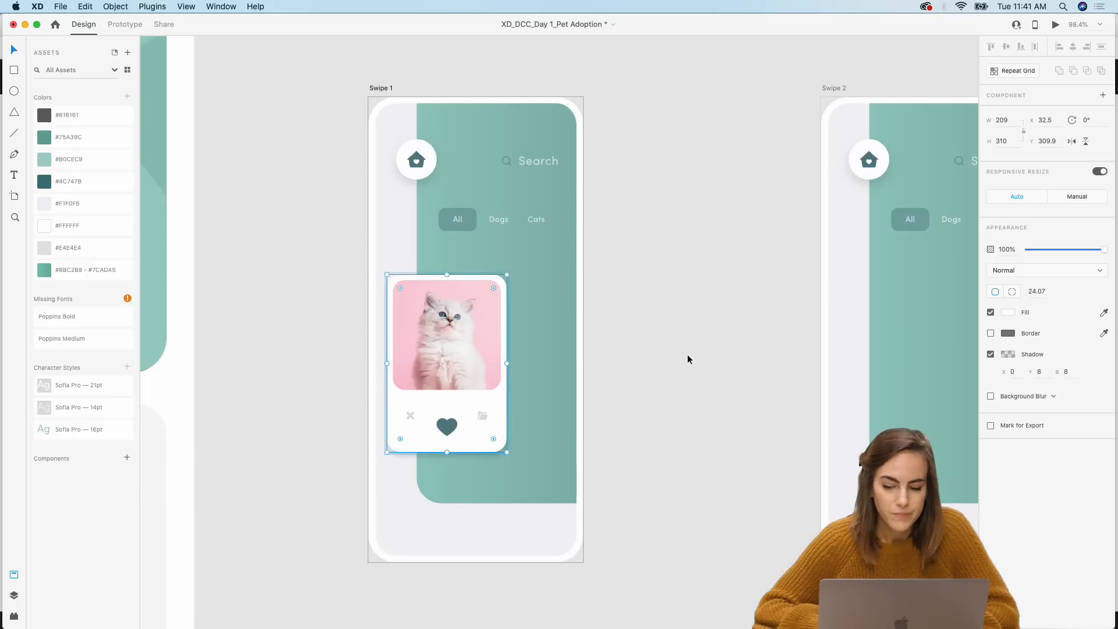
scroll(687, 358, "down", 10)
scroll(687, 359, "down", 3)
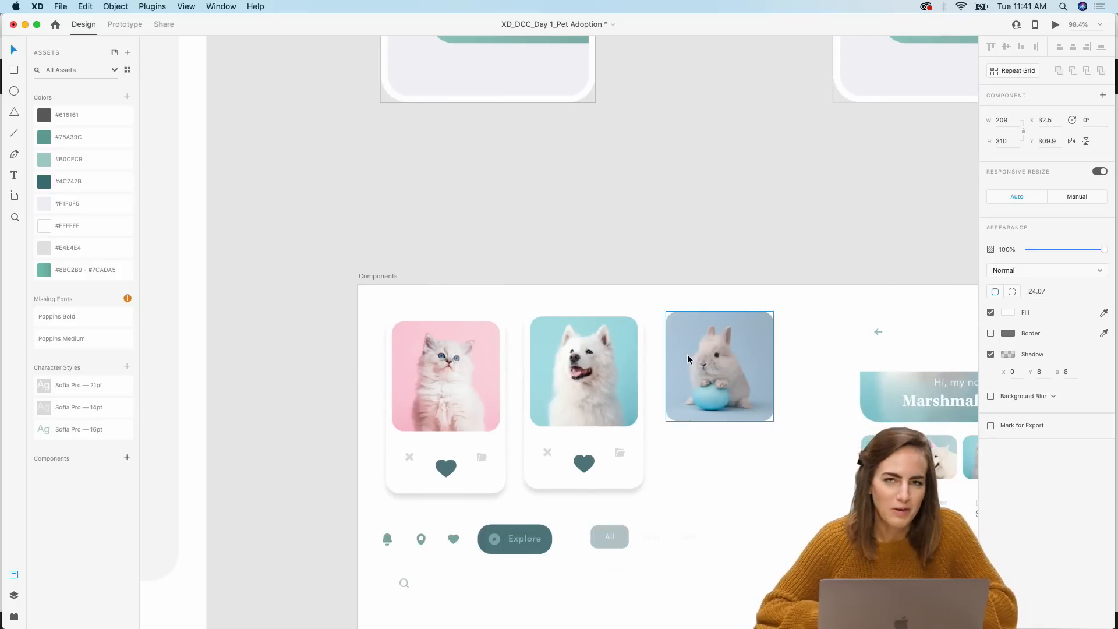
scroll(688, 358, "up", 2)
scroll(687, 358, "right", 1)
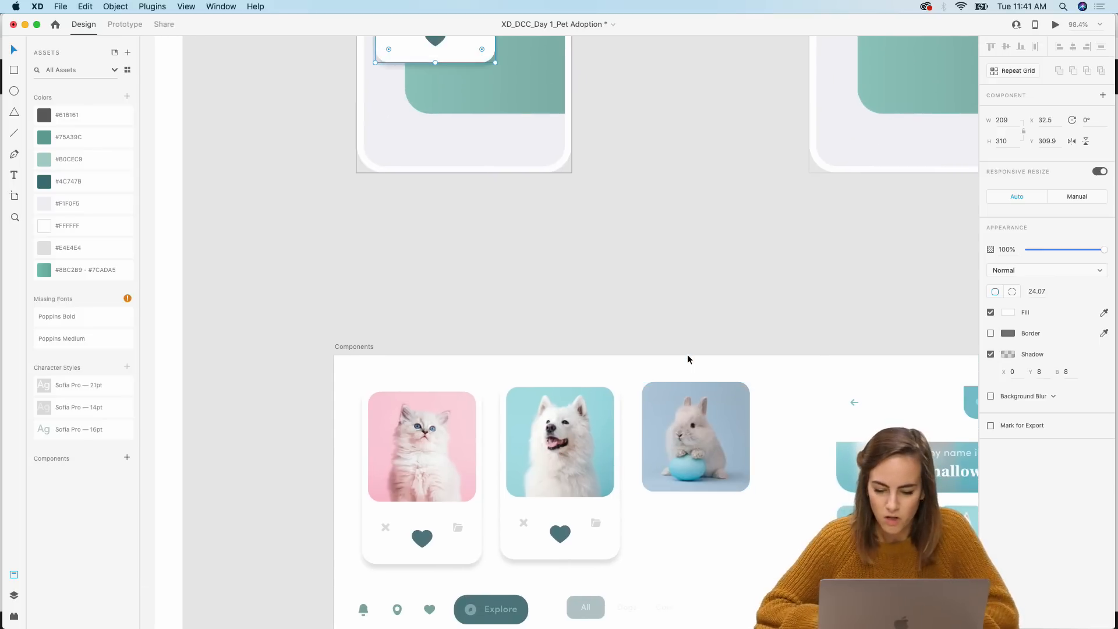
Step: Raise the cat card slightly and paste the dog card component beside it in Swipe 1
left_click(572, 428)
scroll(572, 424, "up", 10)
scroll(572, 424, "left", 1)
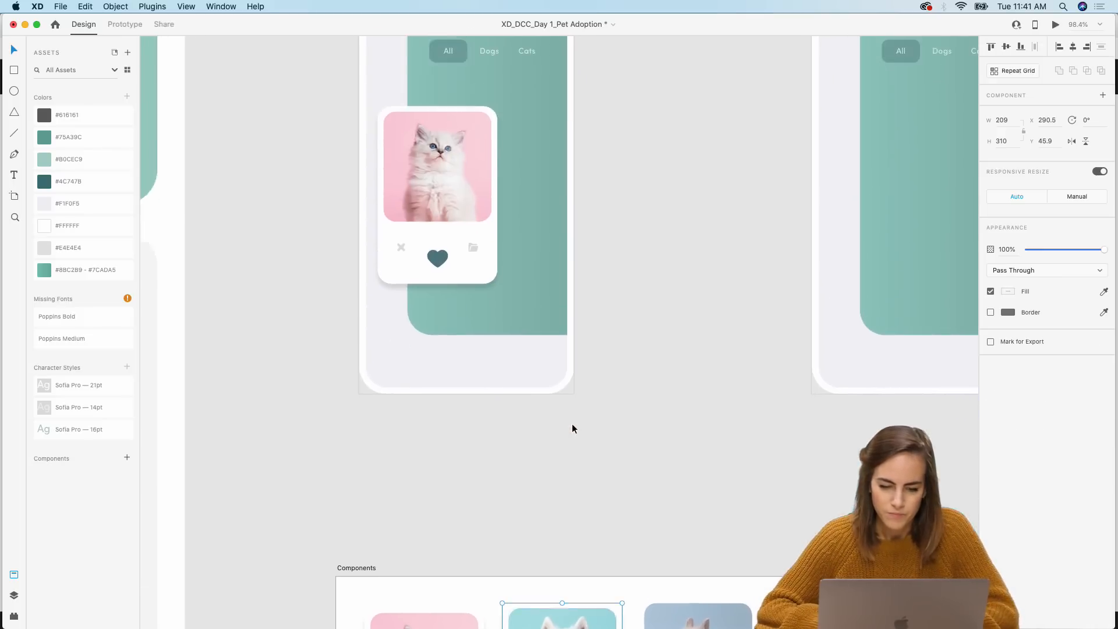
left_click_drag(464, 376, 463, 357)
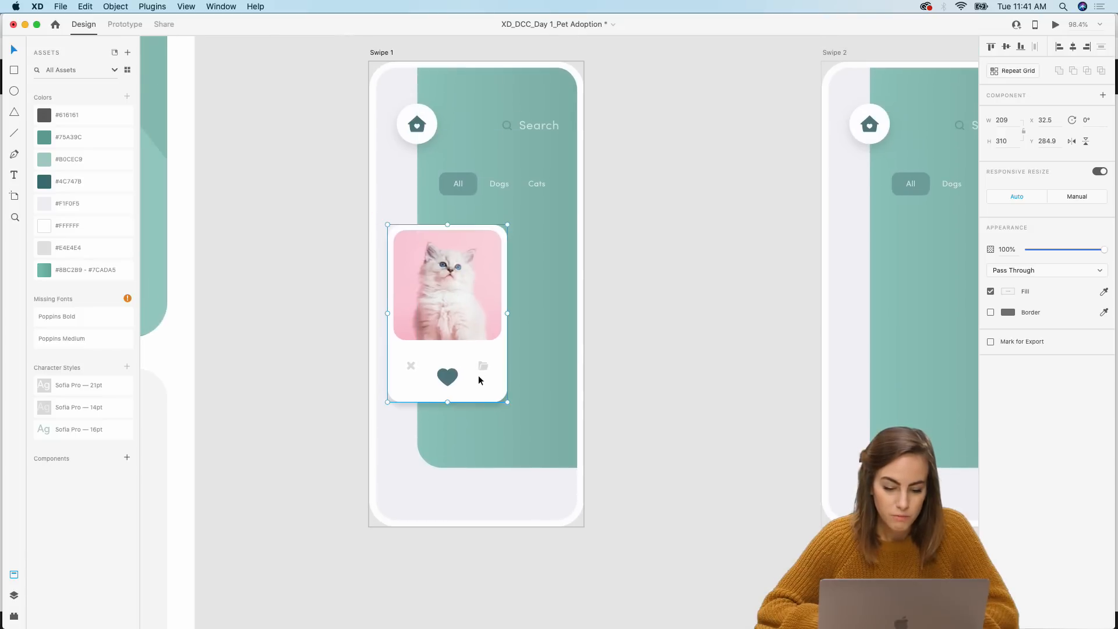
key("super+v")
left_click_drag(531, 177, 528, 315)
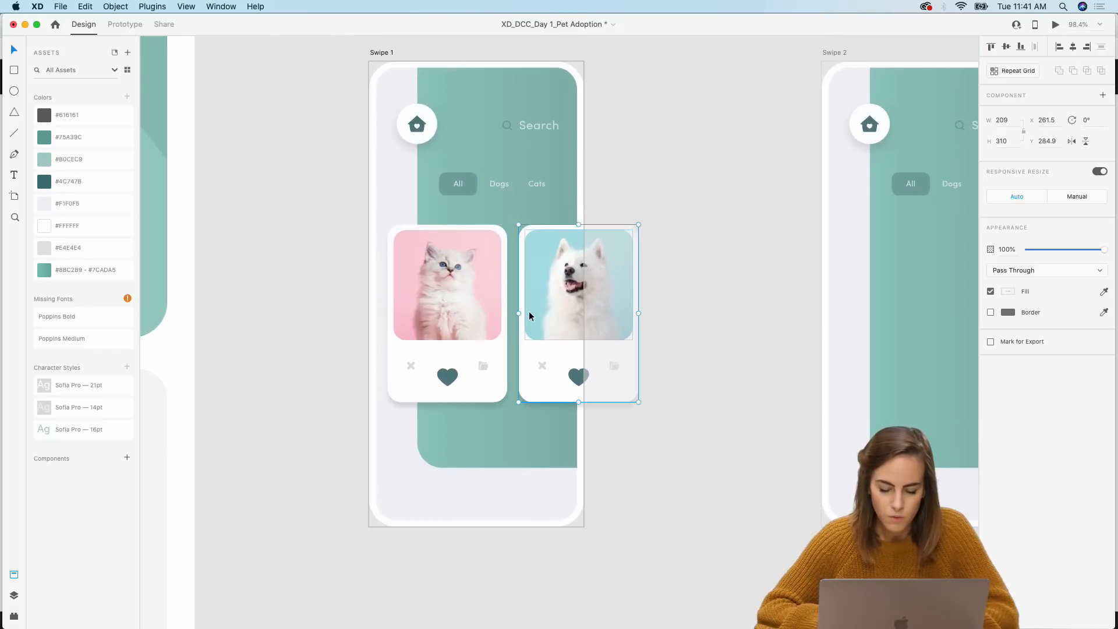
left_click(697, 459)
Step: Copy the bottom navigation bar with the Explore button and place it along the bottom of Swipe 1
scroll(697, 459, "down", 5)
scroll(696, 461, "down", 10)
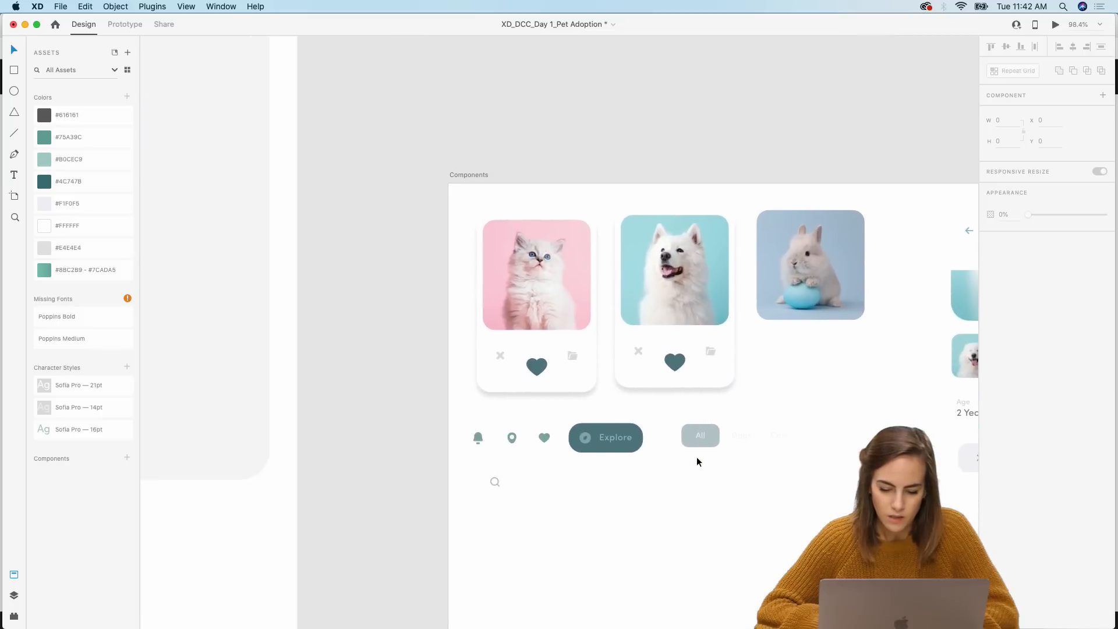
left_click(582, 446)
scroll(600, 439, "up", 15)
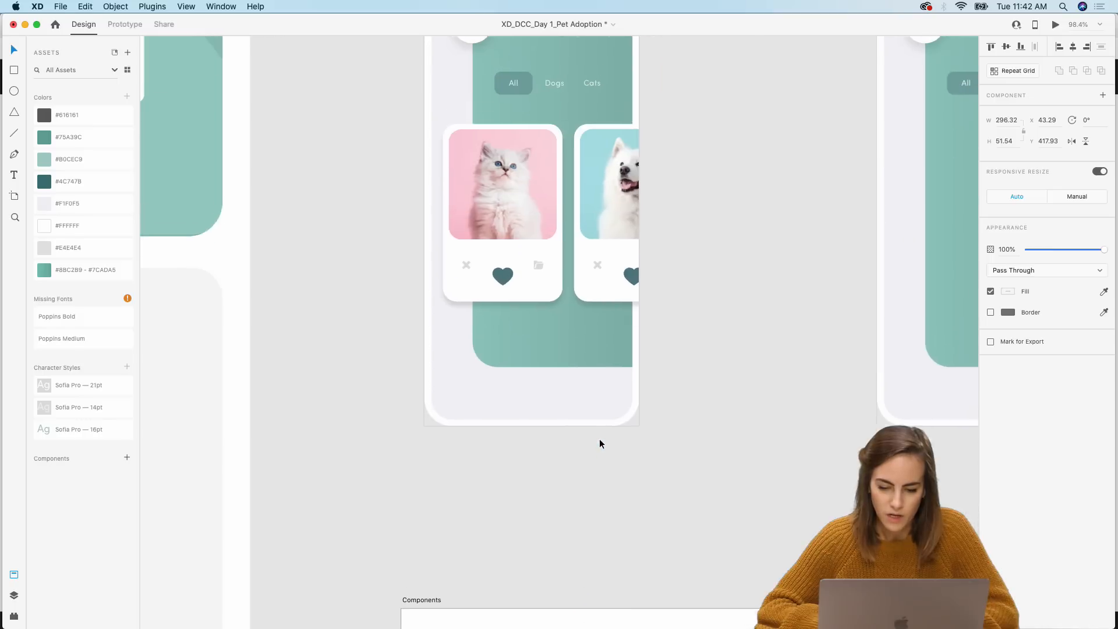
key("super+v")
left_click_drag(586, 236, 599, 408)
left_click(692, 410)
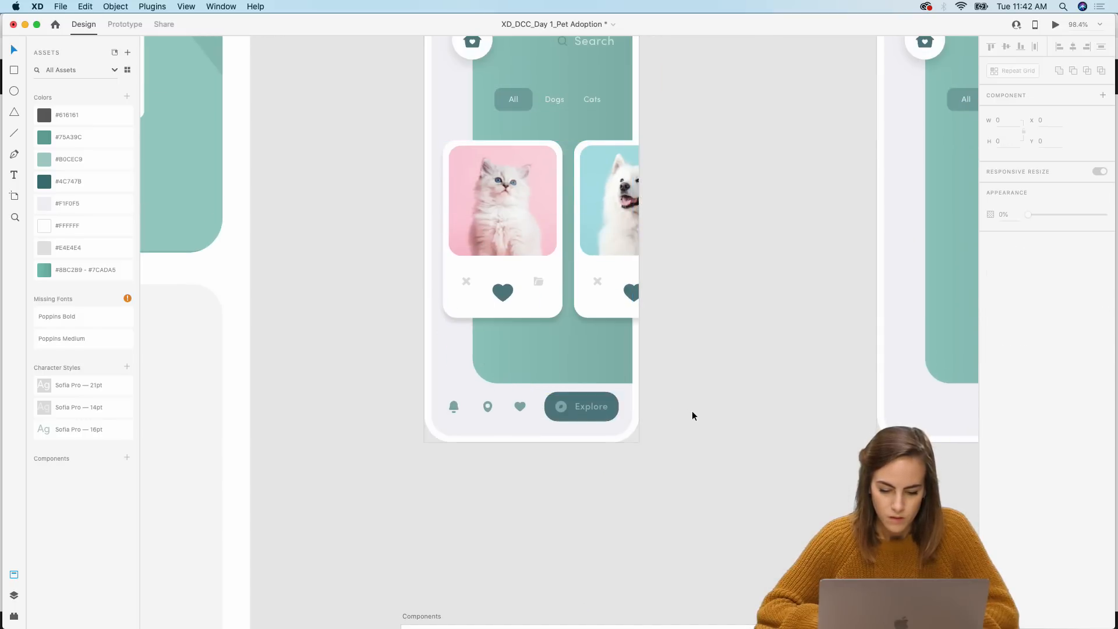
Step: Paste the bottom navigation bar with the Explore button into Swipe 2 at the same position along its bottom
scroll(692, 411, "up", 5)
scroll(692, 410, "down", 2)
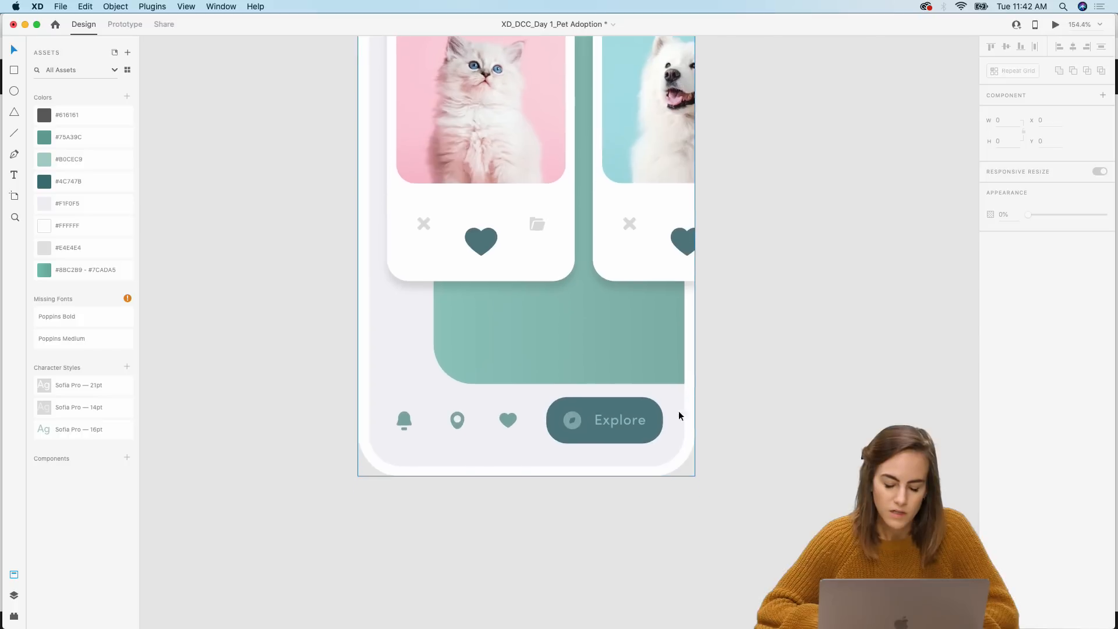
left_click(409, 423)
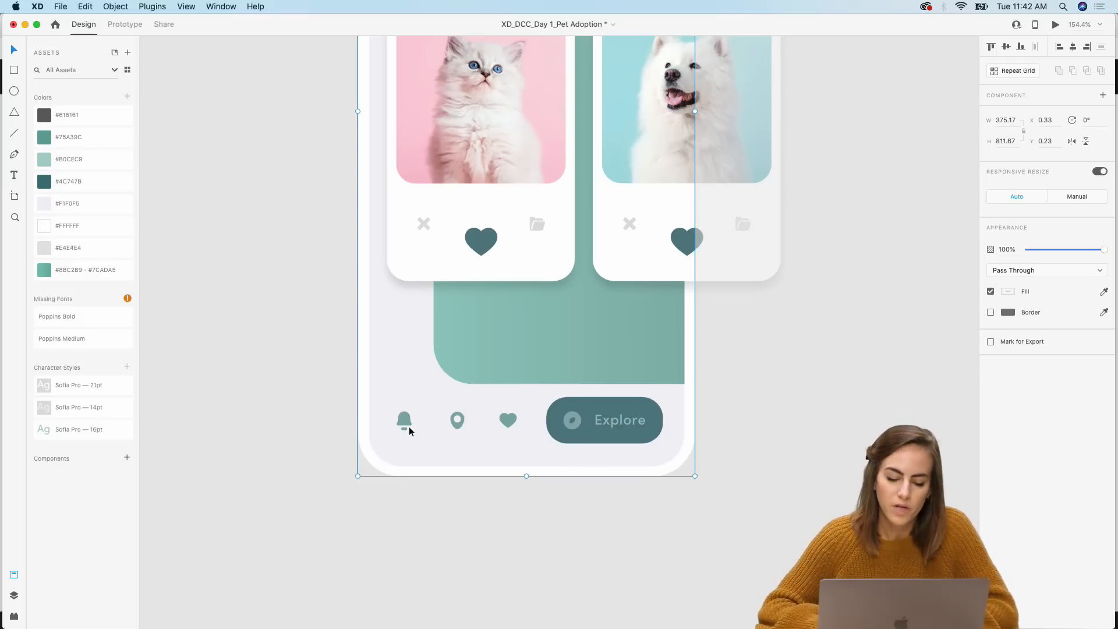
left_click(461, 424)
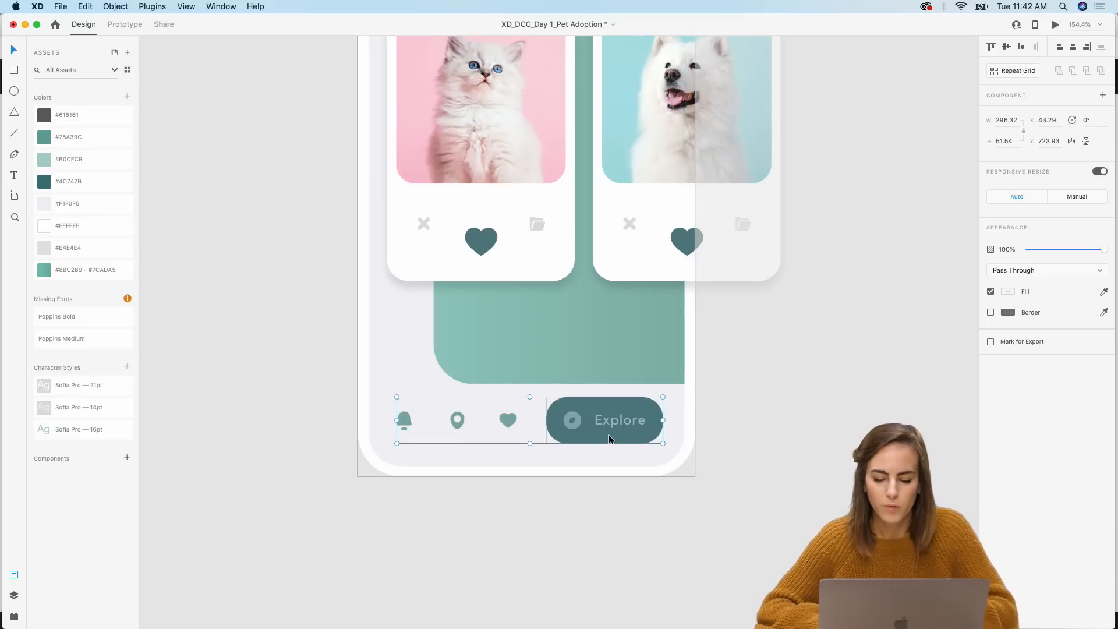
scroll(610, 440, "up", 3)
scroll(610, 440, "up", 5)
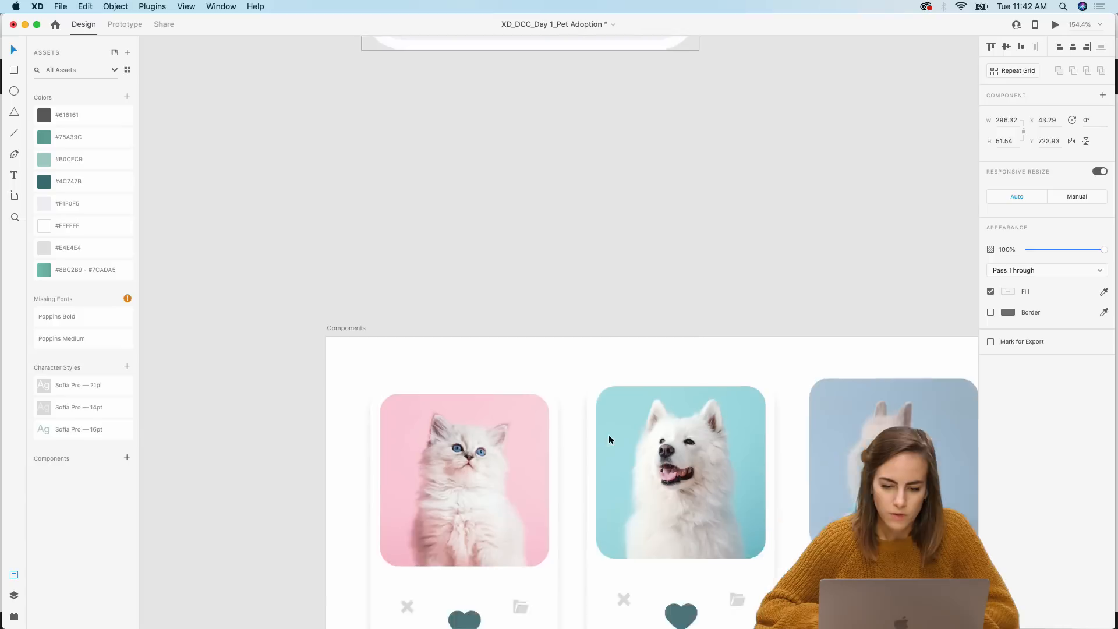
scroll(609, 440, "down", 6)
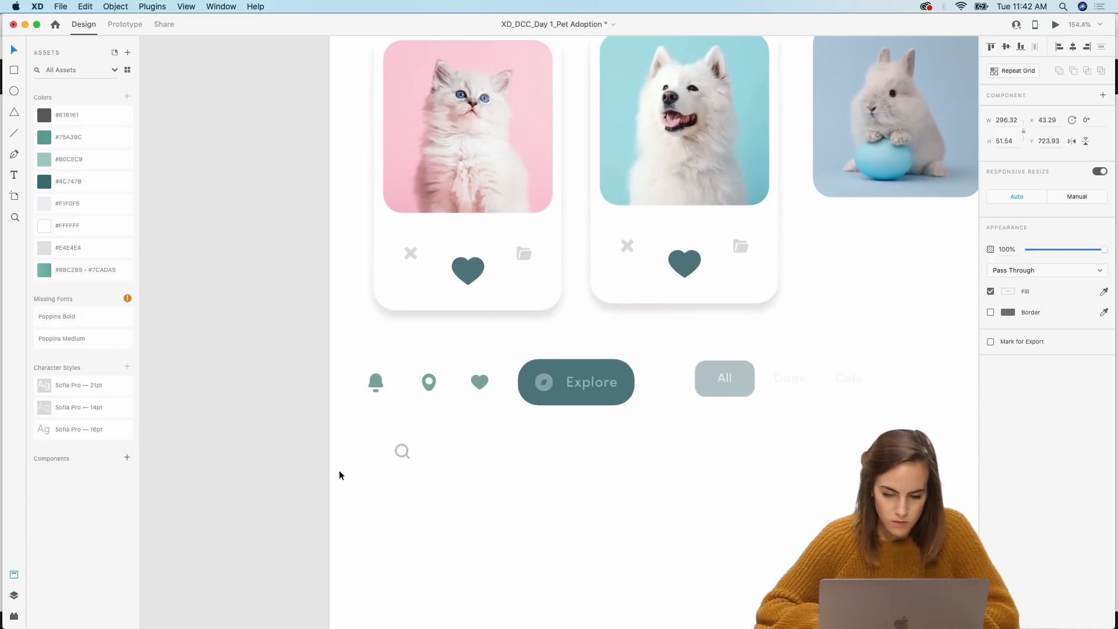
scroll(339, 475, "down", 5)
scroll(339, 470, "up", 10)
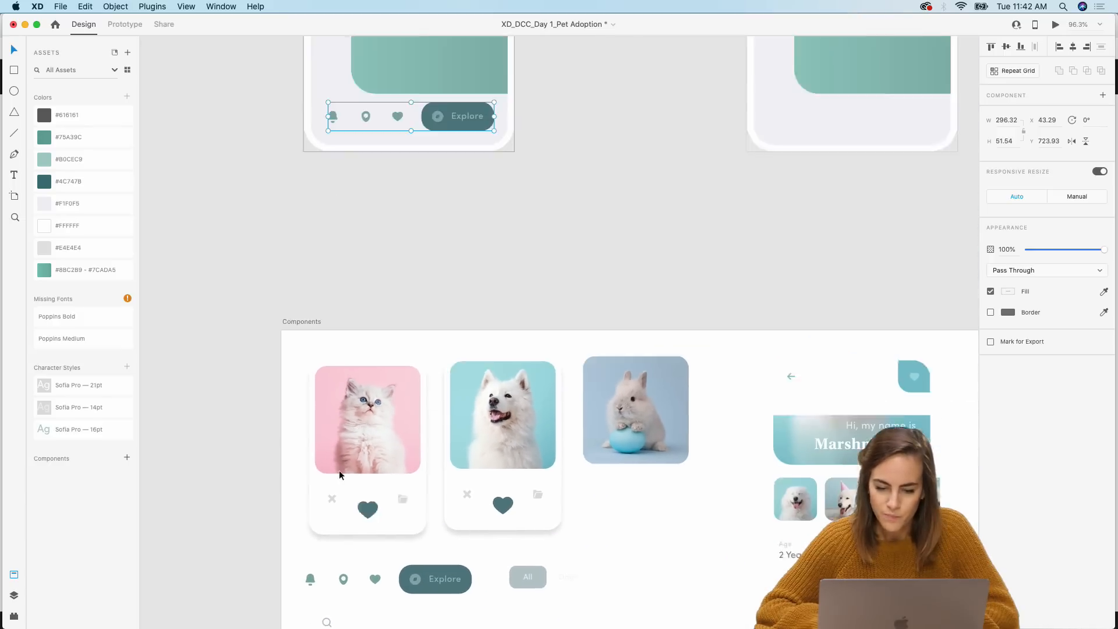
scroll(460, 454, "right", 3)
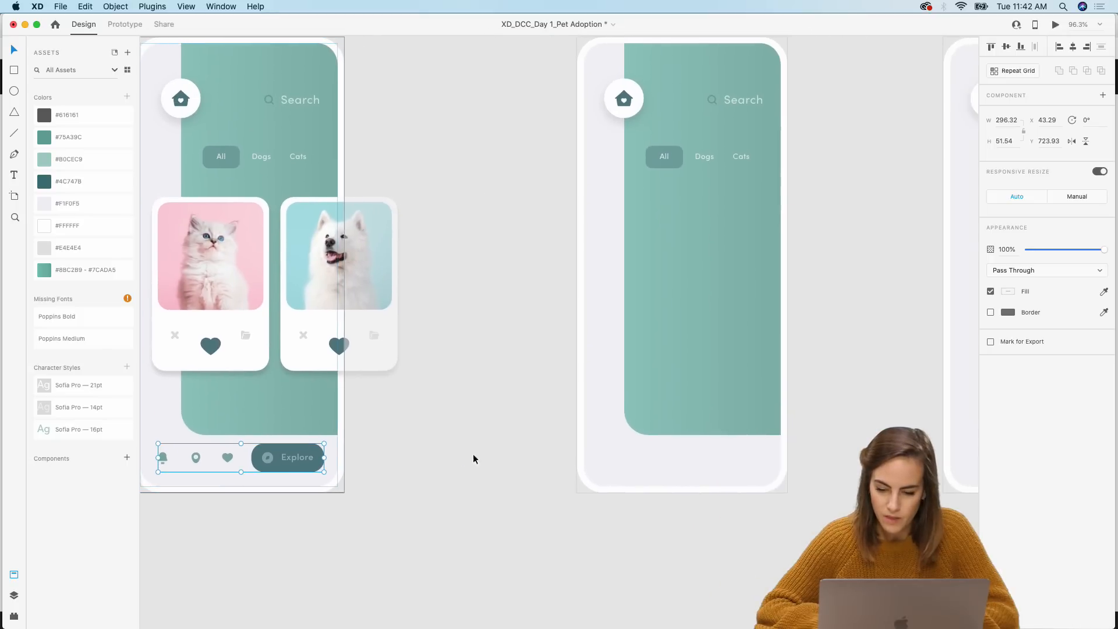
left_click(642, 454)
key("super+v")
left_click(518, 459)
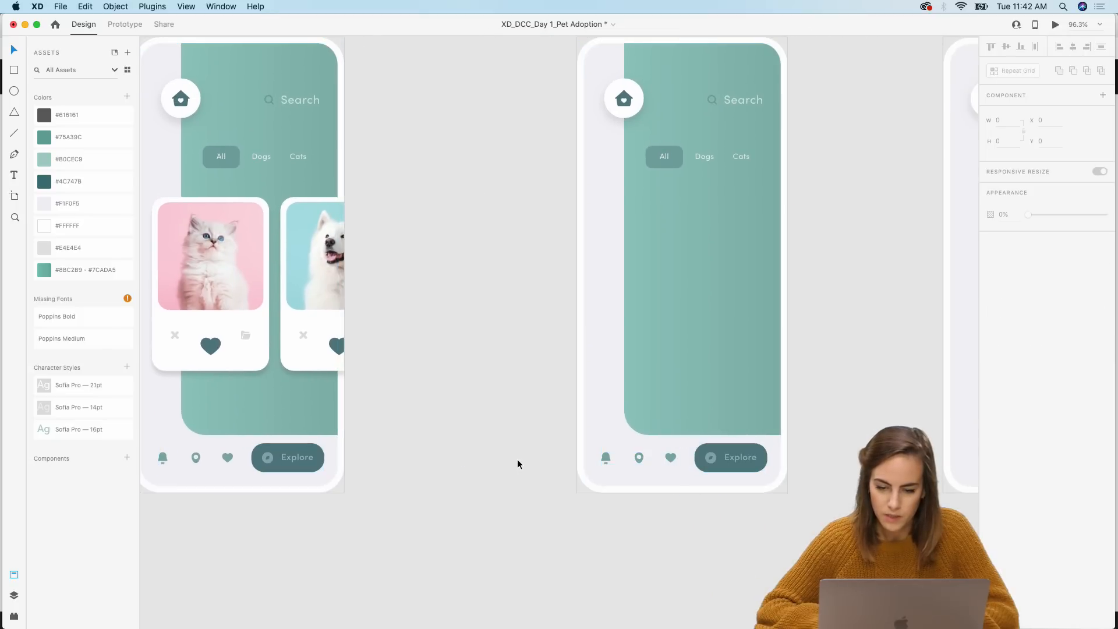
Step: Review the Swipe 1, Swipe 2 and Tap- Card detail view artboards and their contents
scroll(518, 459, "left", 3)
scroll(517, 459, "up", 2)
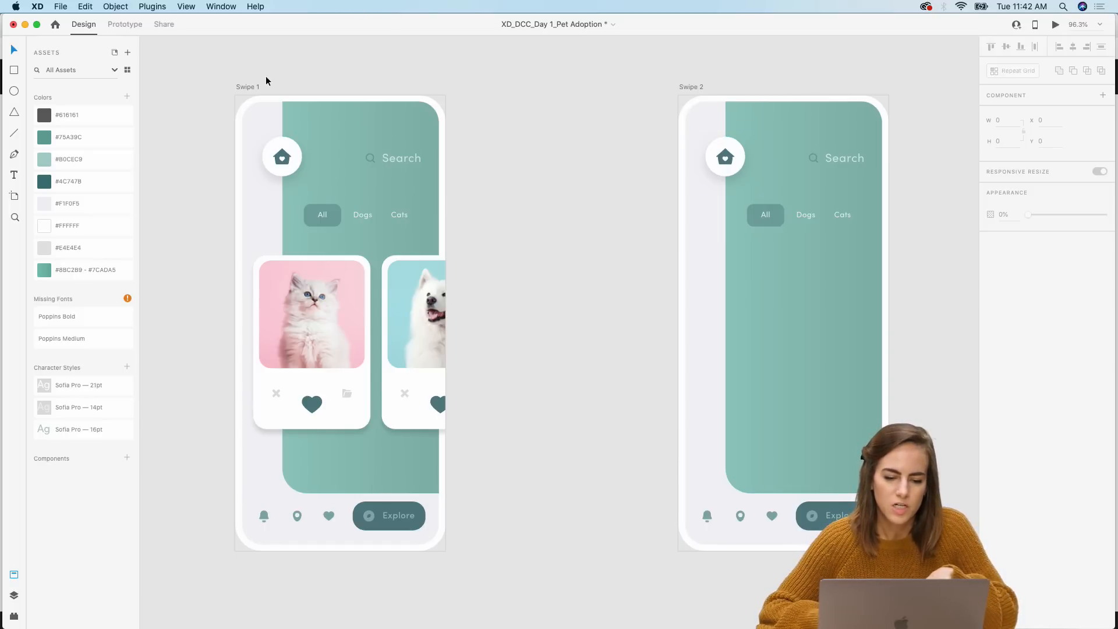
scroll(266, 76, "down", 5)
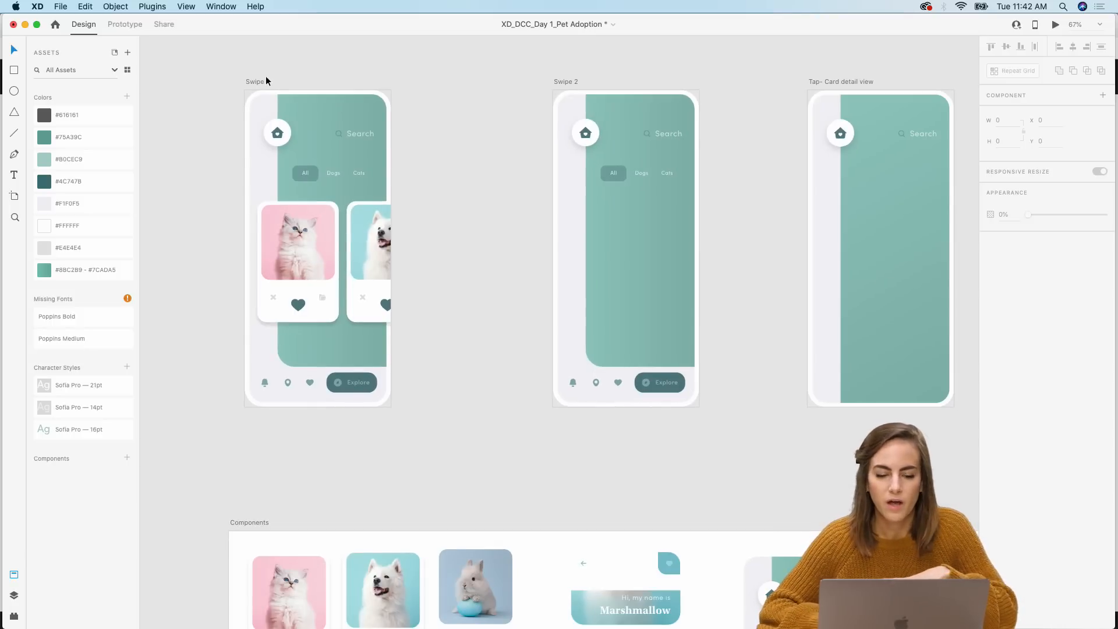
scroll(265, 76, "up", 4)
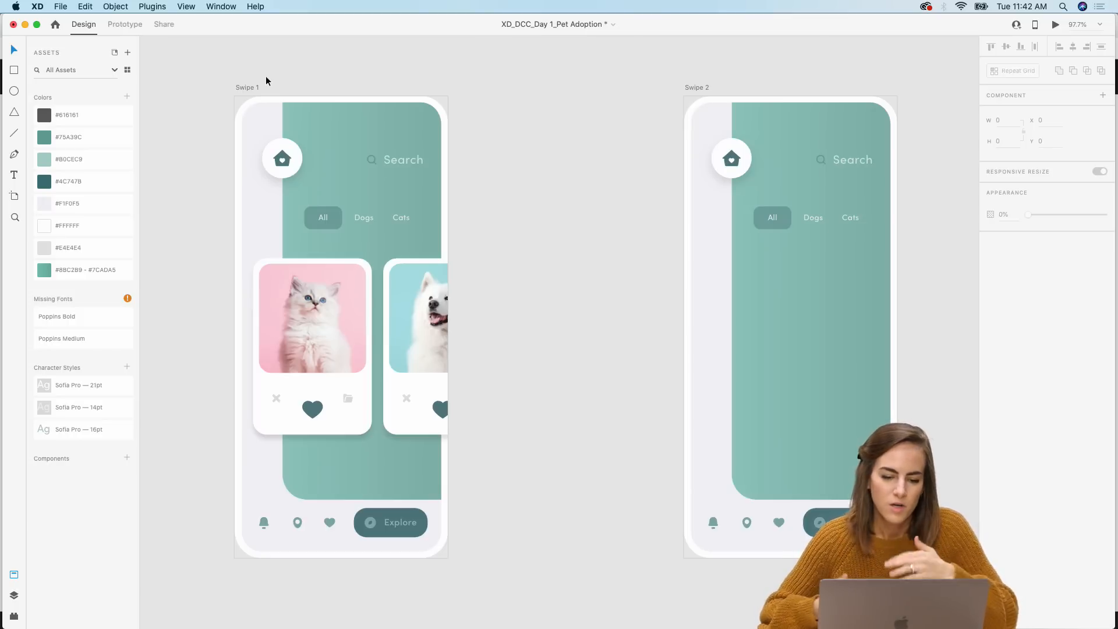
left_click(249, 87)
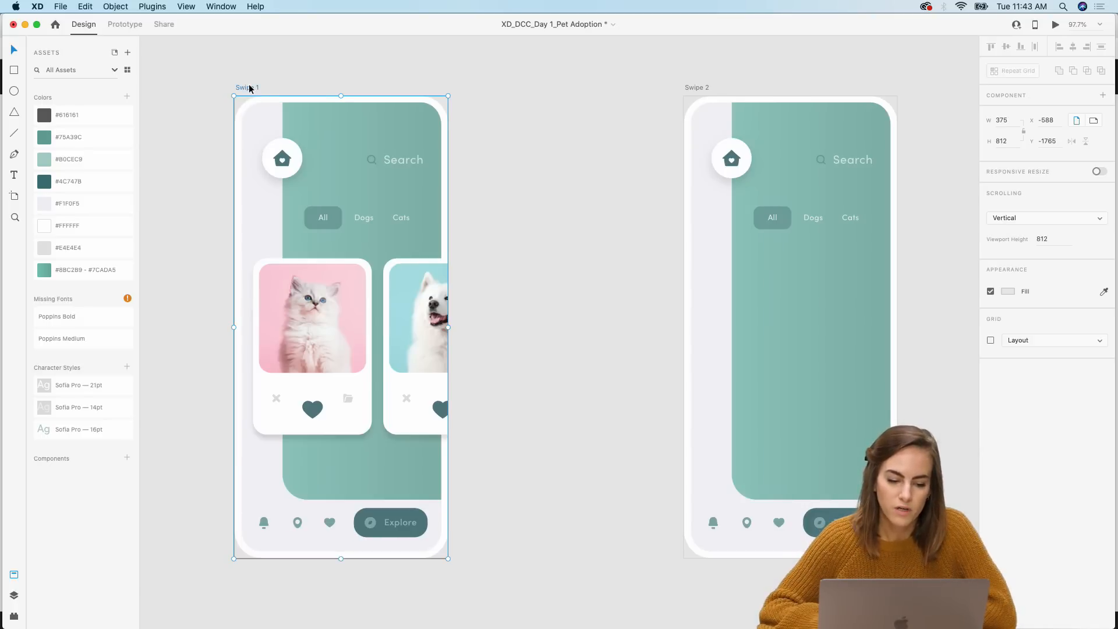
scroll(249, 88, "right", 5)
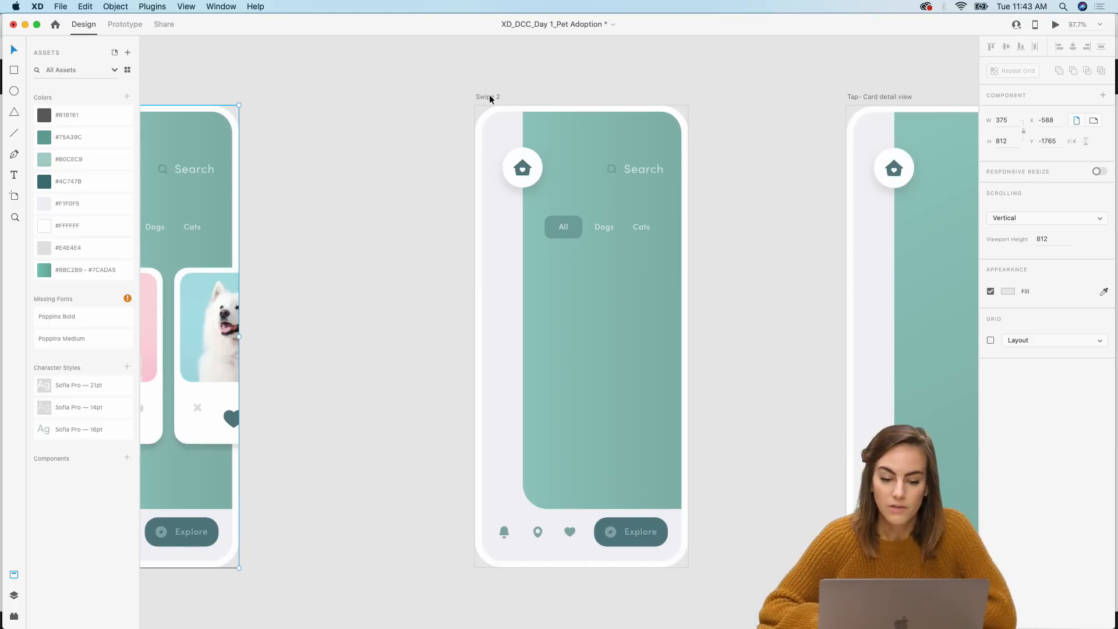
left_click(489, 97)
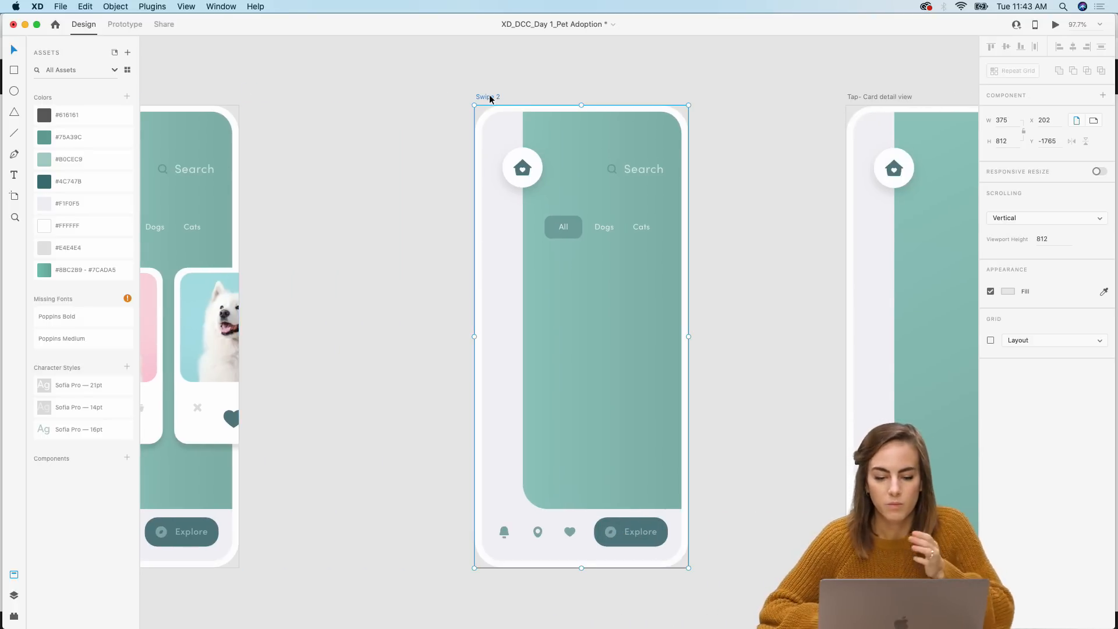
scroll(534, 99, "right", 4)
left_click(746, 114)
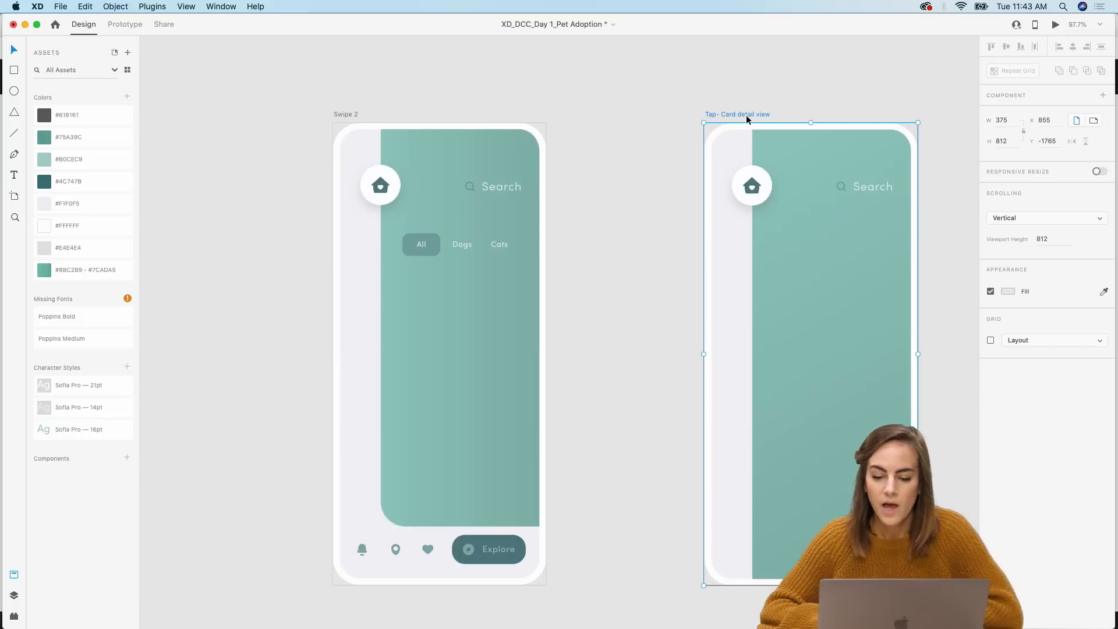
left_click(664, 166)
scroll(664, 165, "left", 8)
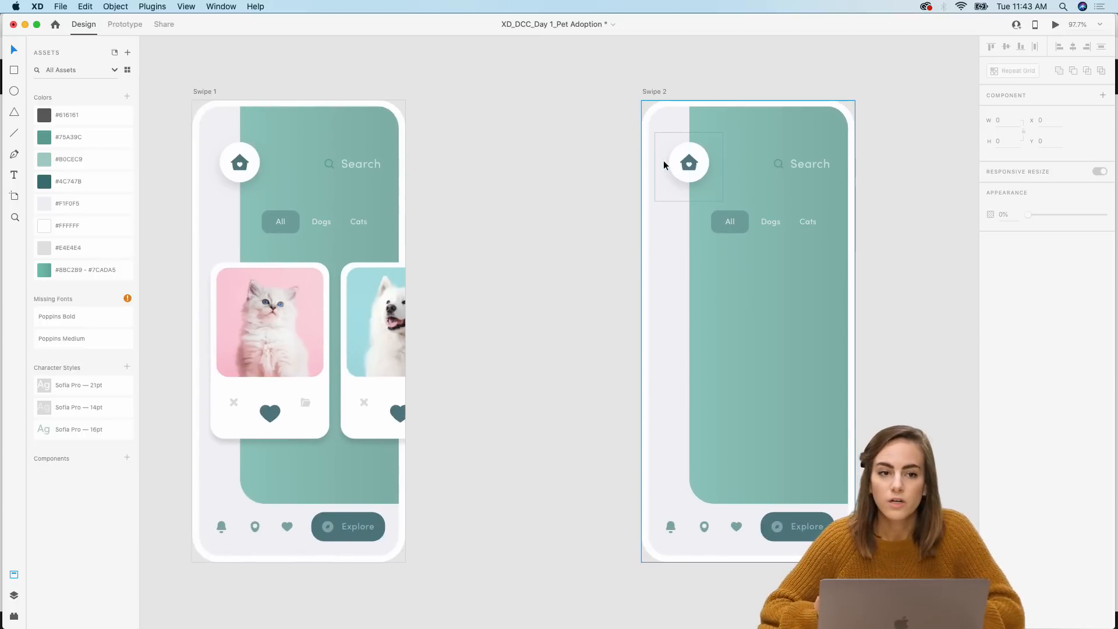
scroll(663, 160, "left", 5)
scroll(663, 159, "down", 2)
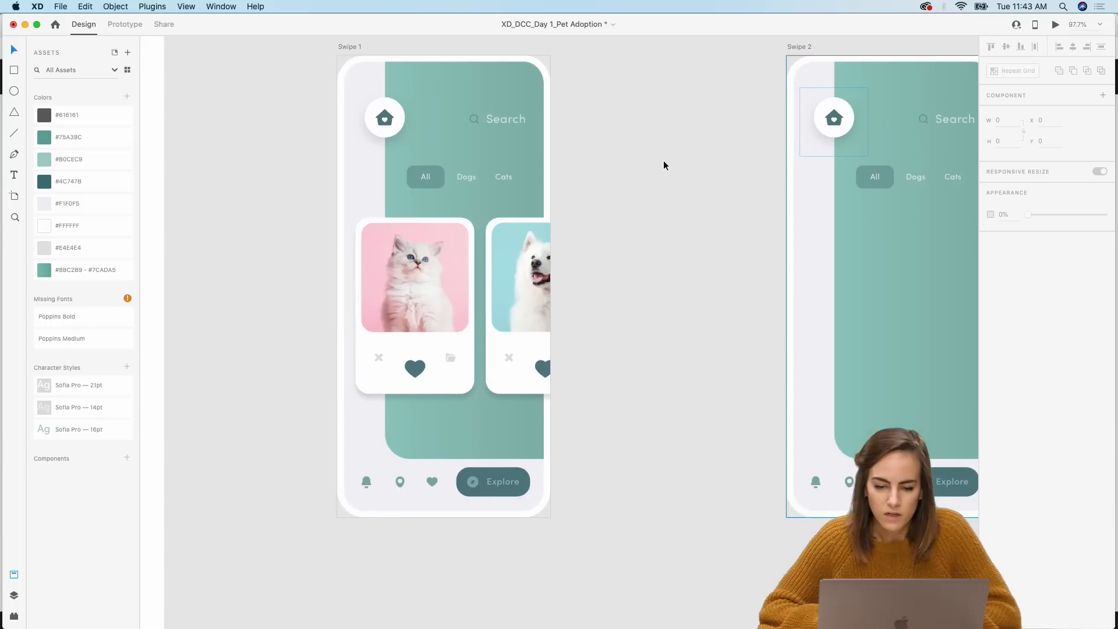
Step: Copy the cat and dog cards from Swipe 1 into Swipe 2 and shift them left so the dog card sits in the main position
left_click(444, 350)
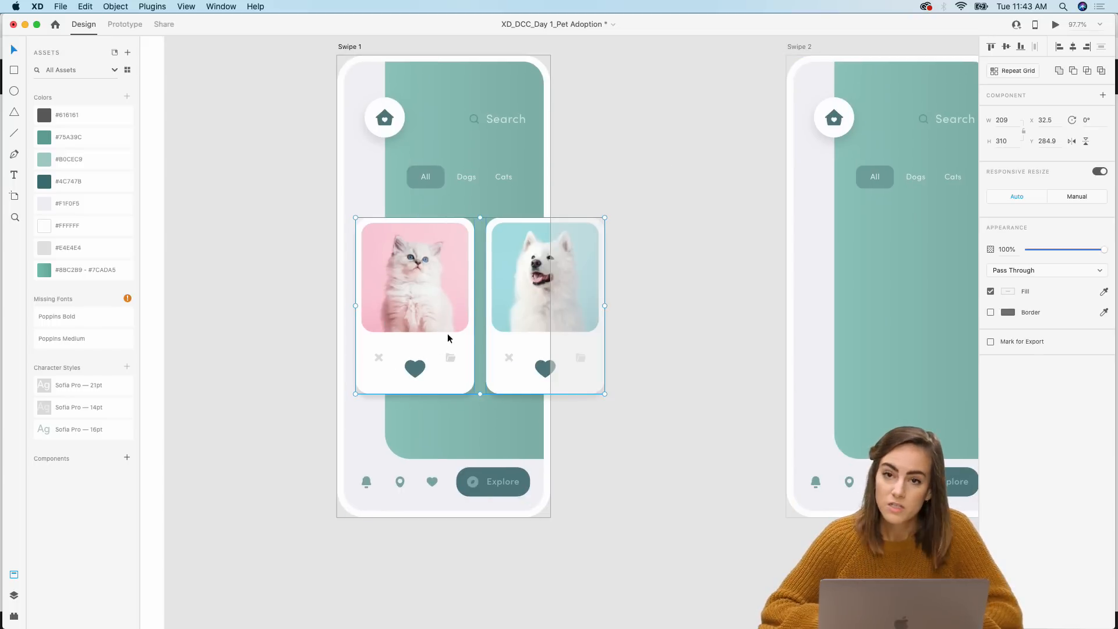
scroll(449, 333, "right", 10)
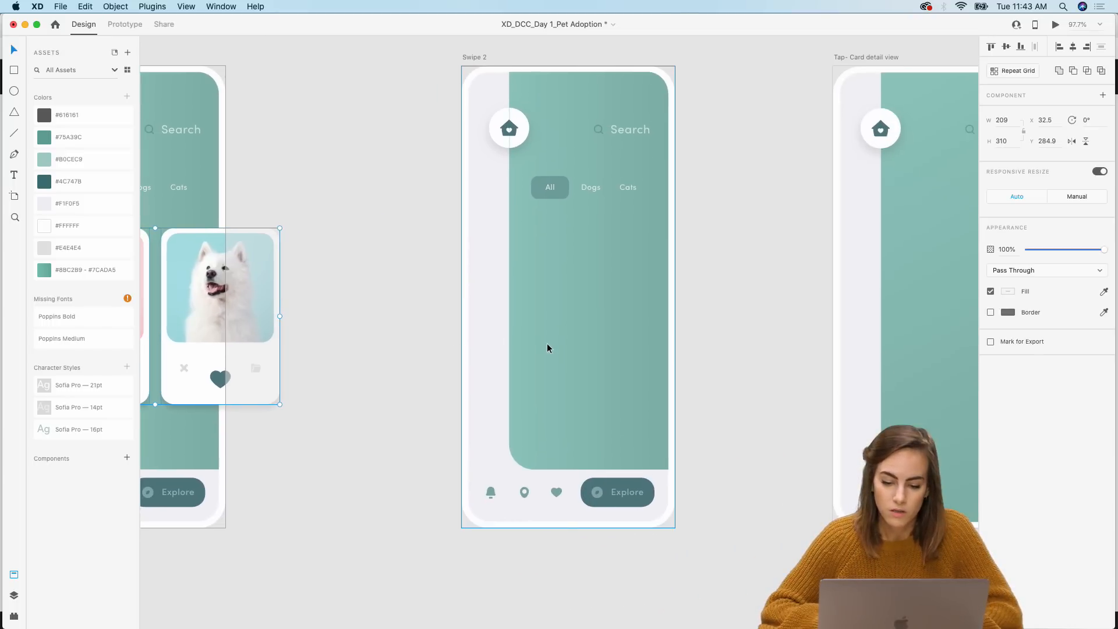
left_click(548, 348)
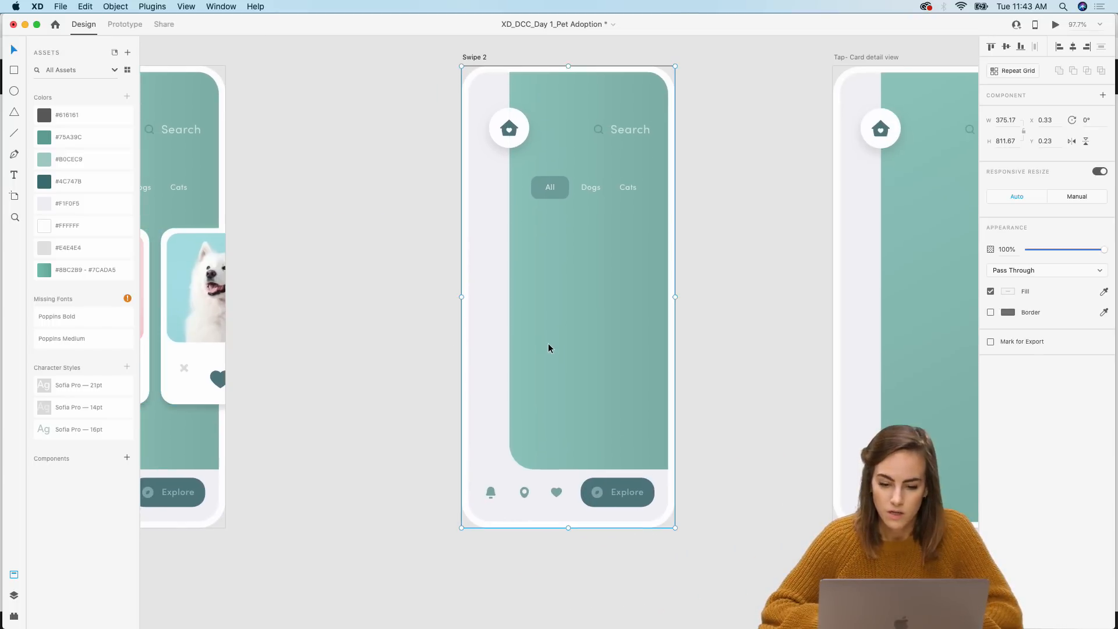
key("super+v")
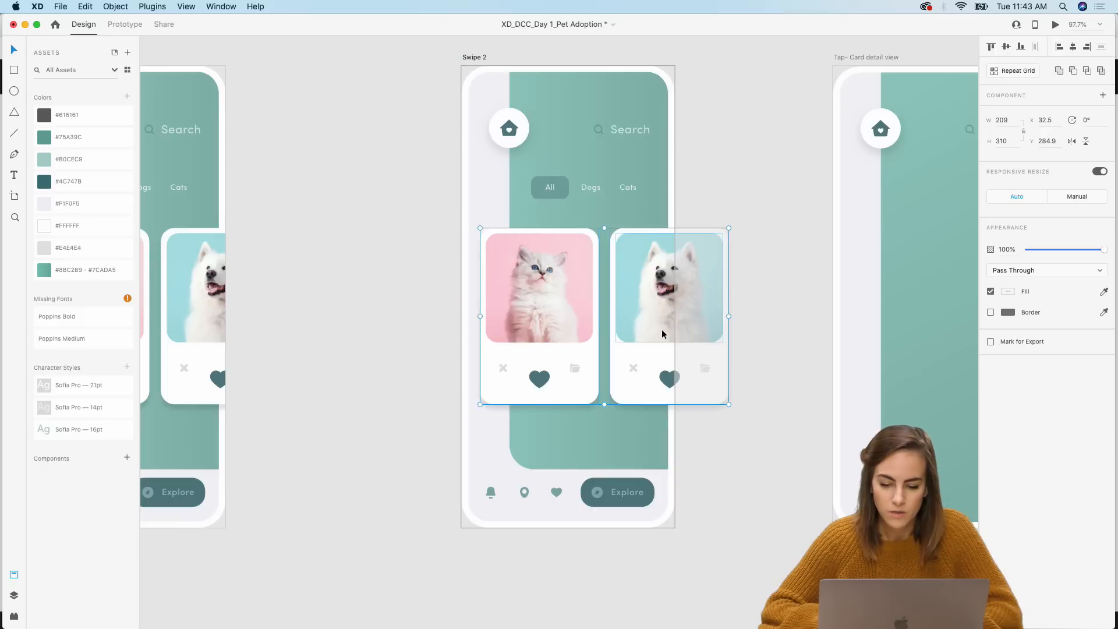
left_click_drag(661, 330, 531, 334)
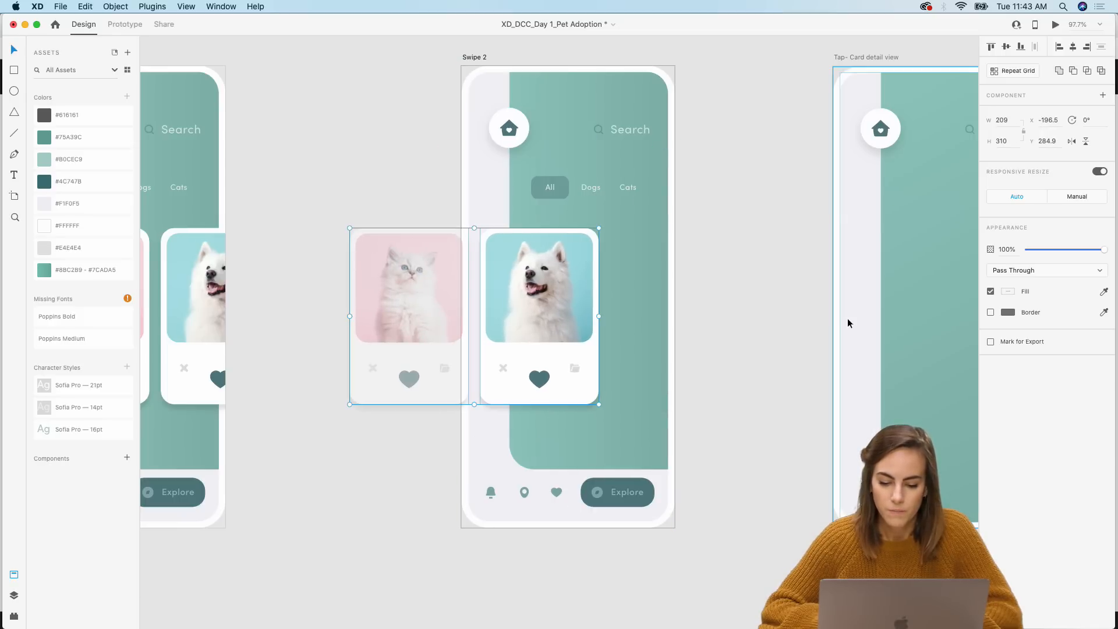
left_click(760, 348)
Step: Set the opacity of the cat card left of Swipe 2 to 0%
scroll(759, 349, "left", 5)
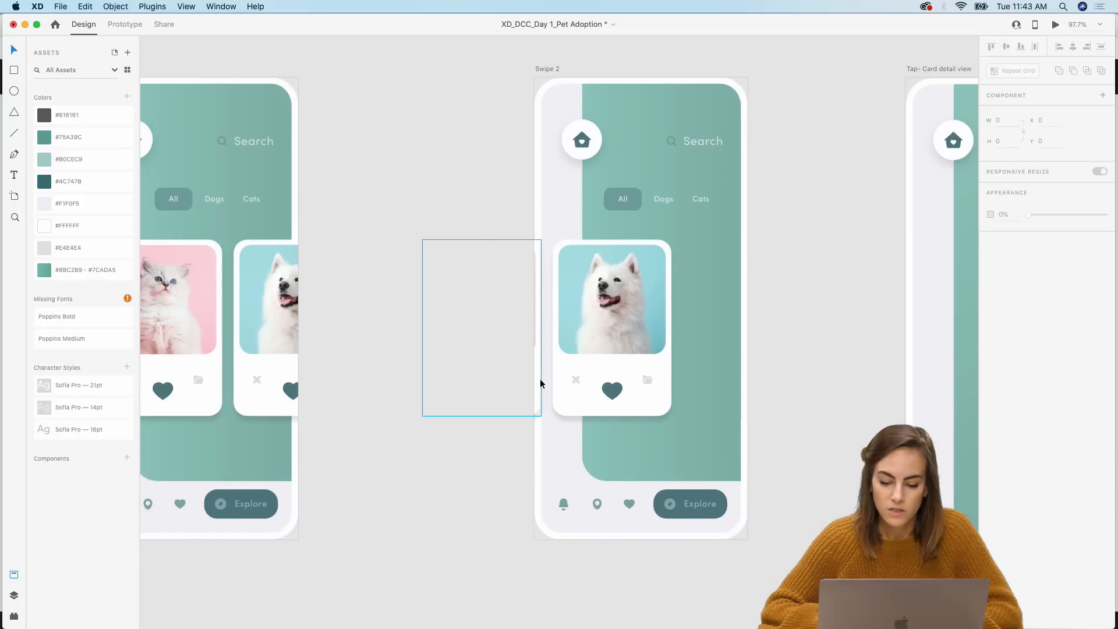
left_click(540, 378)
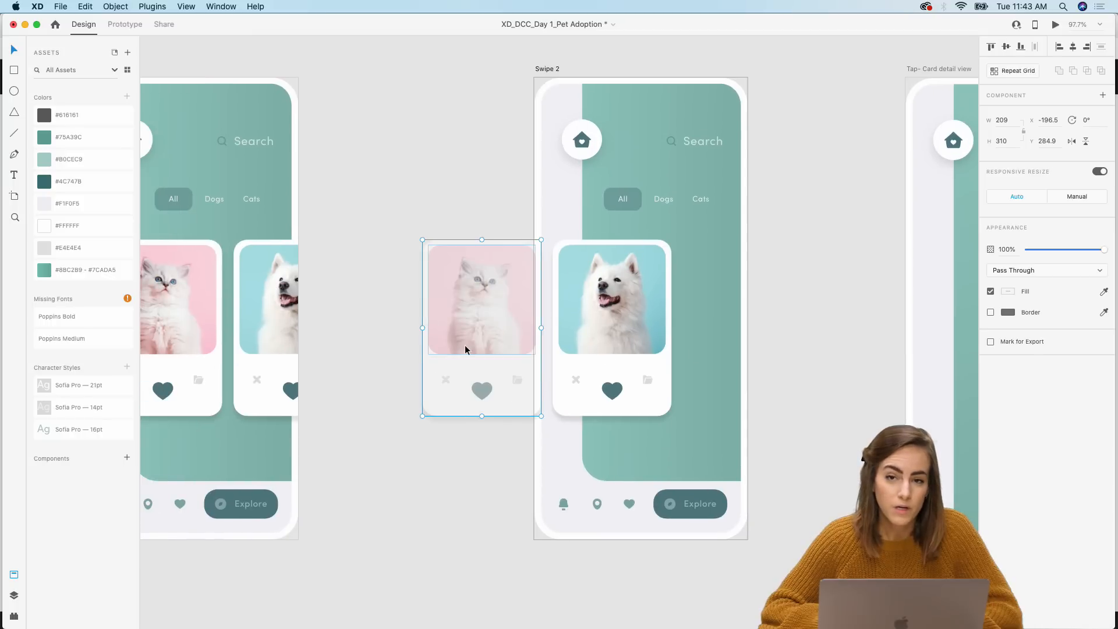
left_click_drag(1047, 252, 1018, 250)
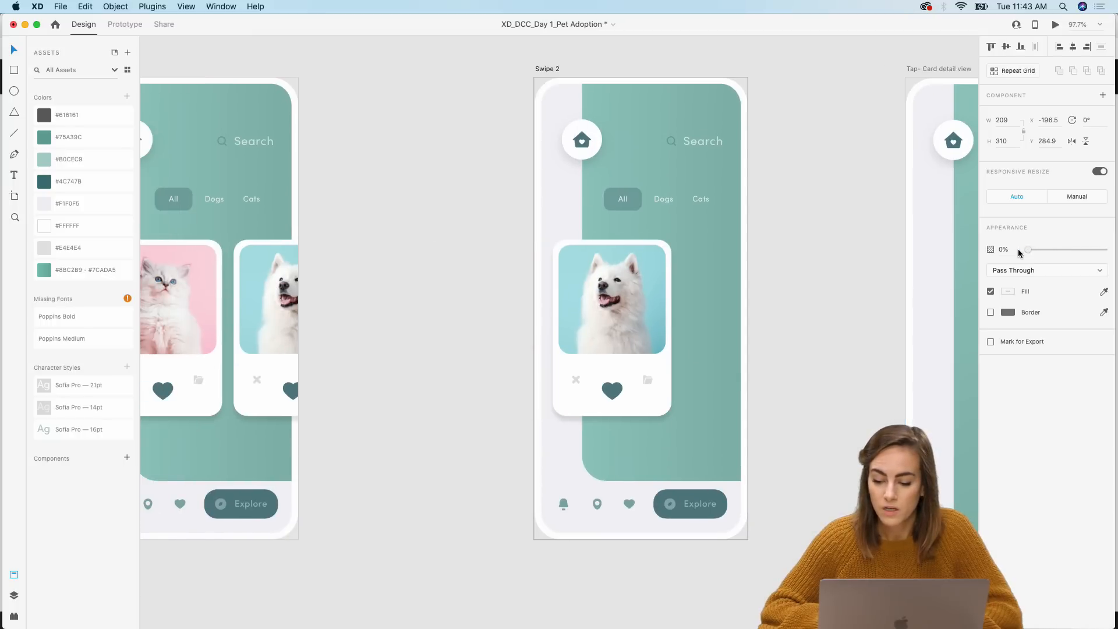
left_click(816, 356)
Step: Copy the bunny card from the Components board and place it beside the dog card in Swipe 2
scroll(817, 356, "left", 5)
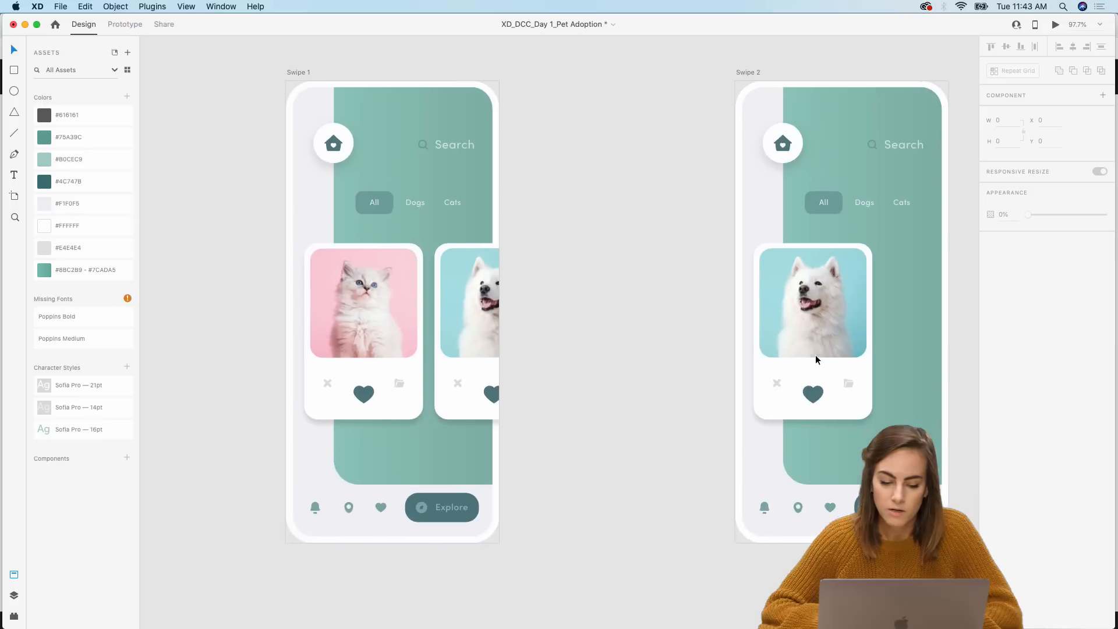
scroll(550, 414, "down", 10)
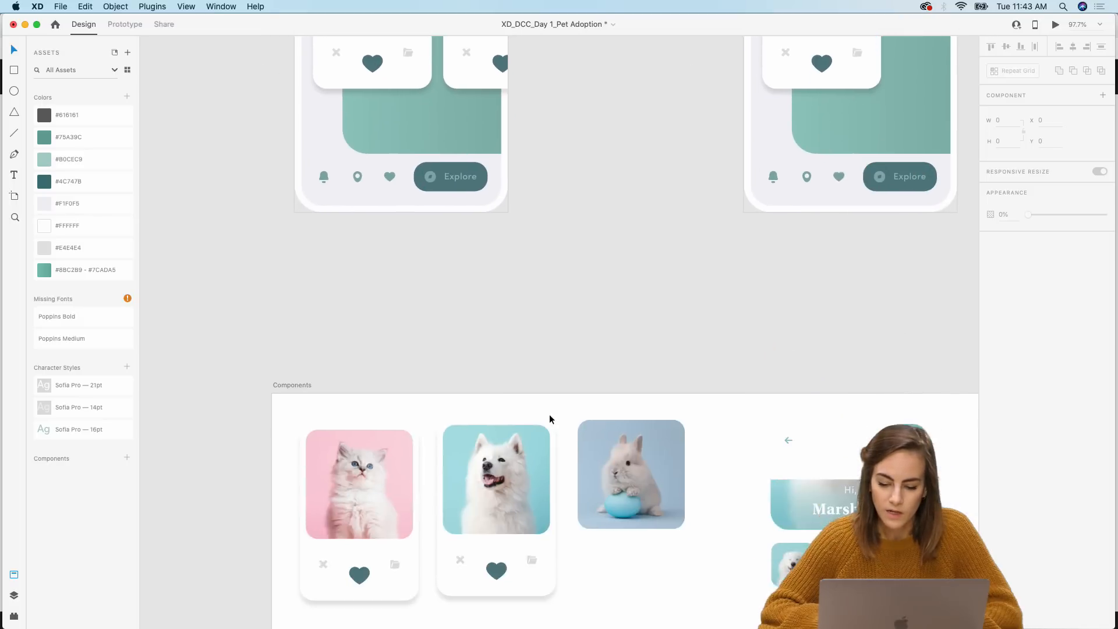
left_click(638, 384)
key("super+c")
scroll(637, 380, "up", 10)
scroll(569, 373, "right", 2)
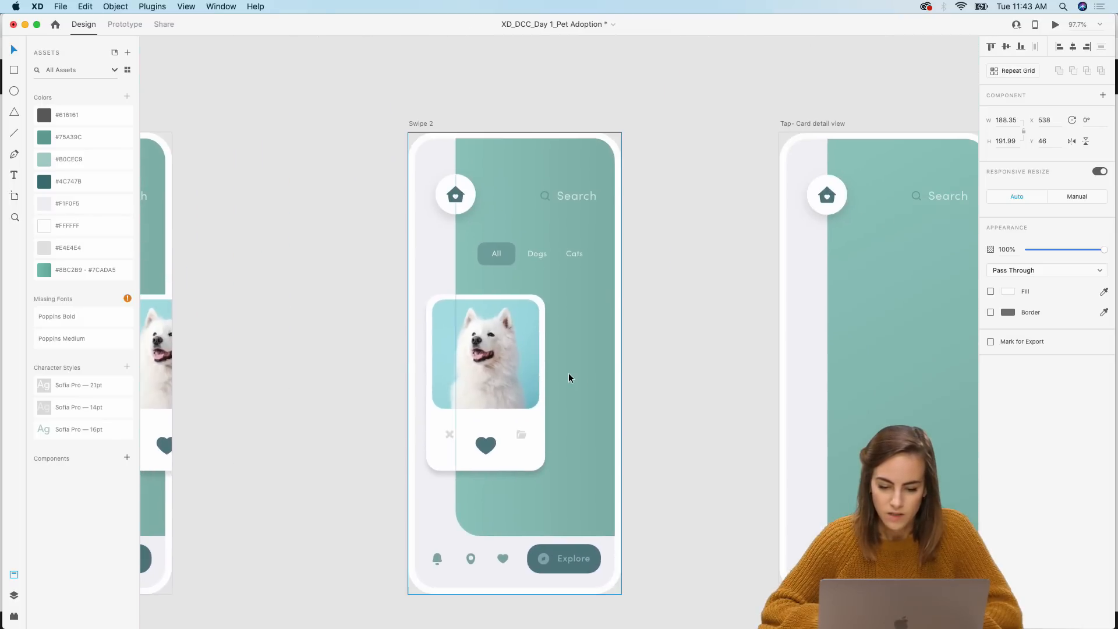
key("super+v")
scroll(569, 373, "up", 3)
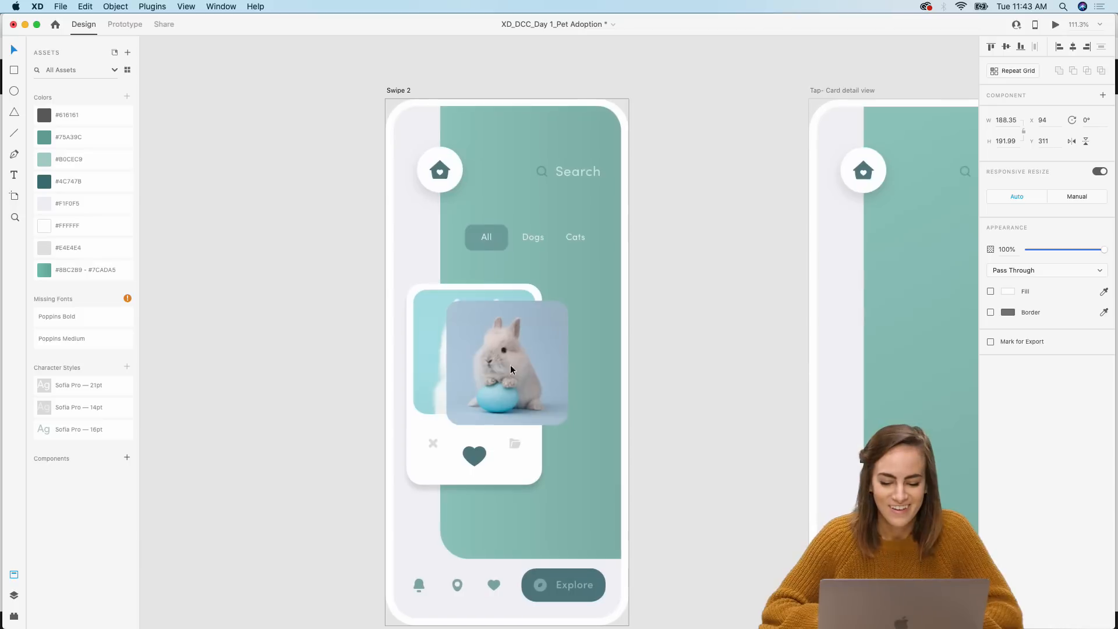
left_click_drag(510, 365, 598, 347)
left_click(722, 261)
Step: Zoom out and compare the card layouts in Swipe 1 and Swipe 2
scroll(722, 262, "left", 2)
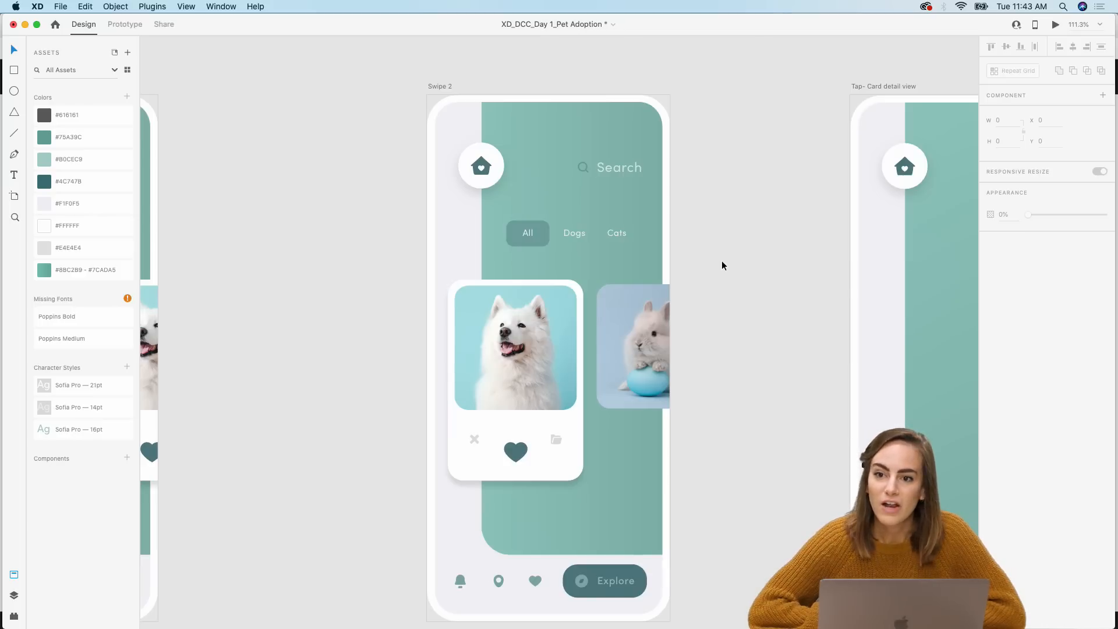
key("super+minus")
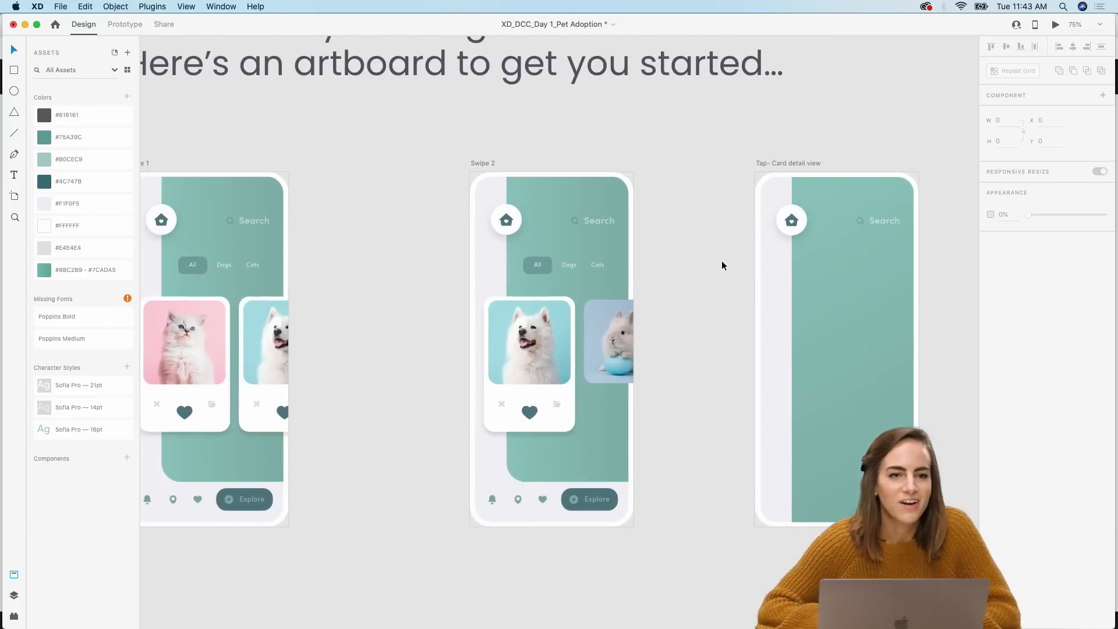
scroll(721, 260, "down", 5)
scroll(722, 260, "left", 3)
scroll(561, 339, "up", 2)
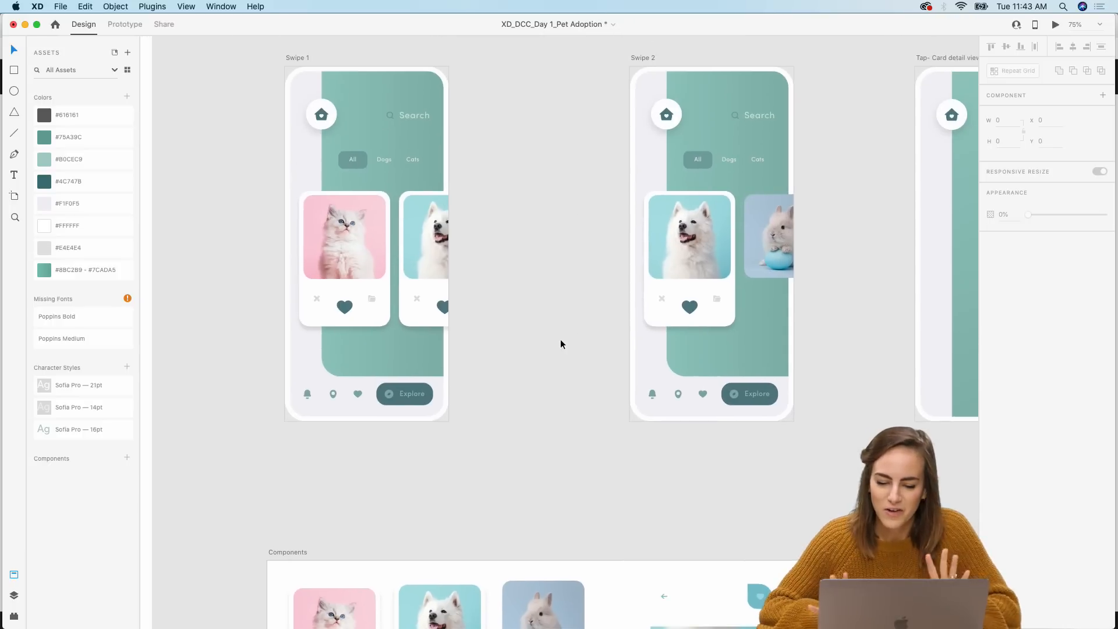
scroll(561, 340, "up", 2)
scroll(561, 339, "left", 2)
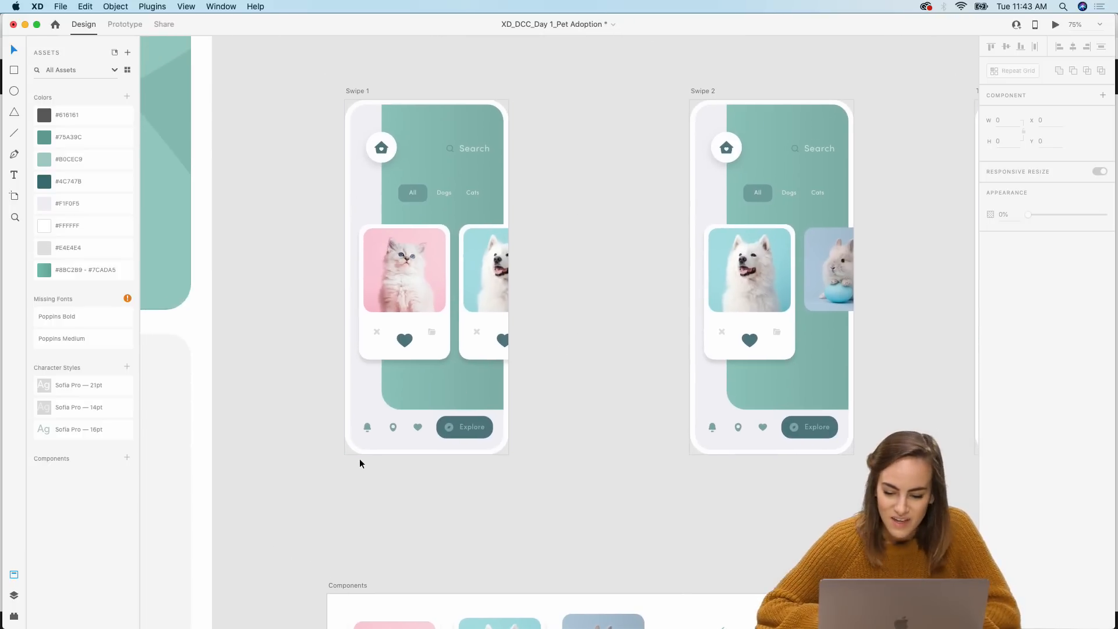
scroll(359, 452, "up", 5)
scroll(547, 299, "up", 3)
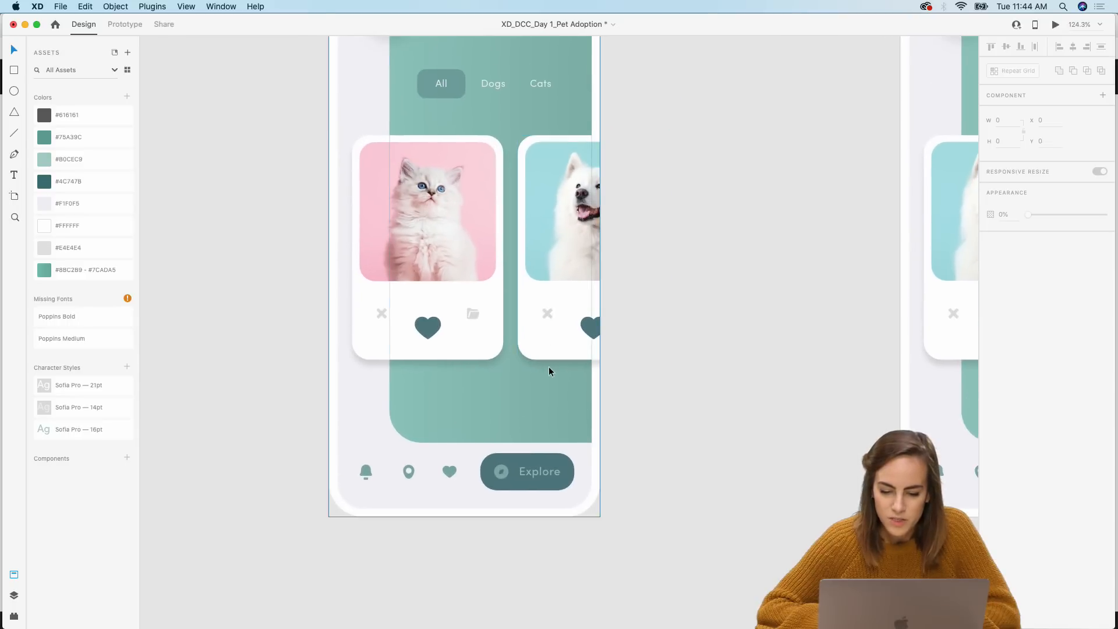
scroll(548, 366, "up", 3)
scroll(548, 365, "right", 3)
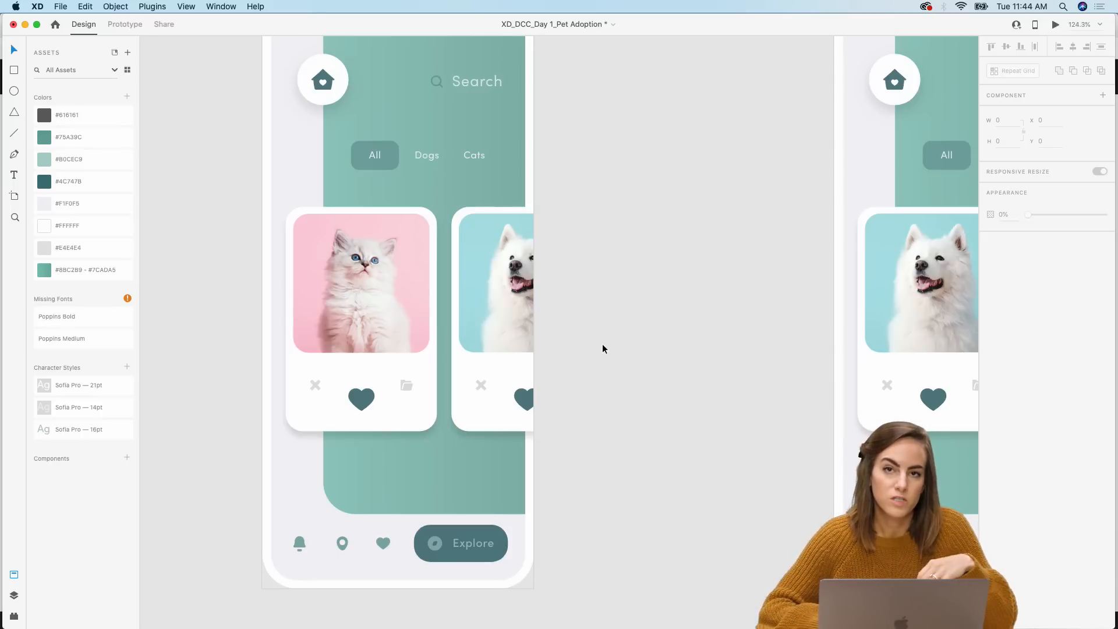
Step: Reduce the opacity of the dog card sitting beside the cat card in Swipe 1
left_click(476, 381)
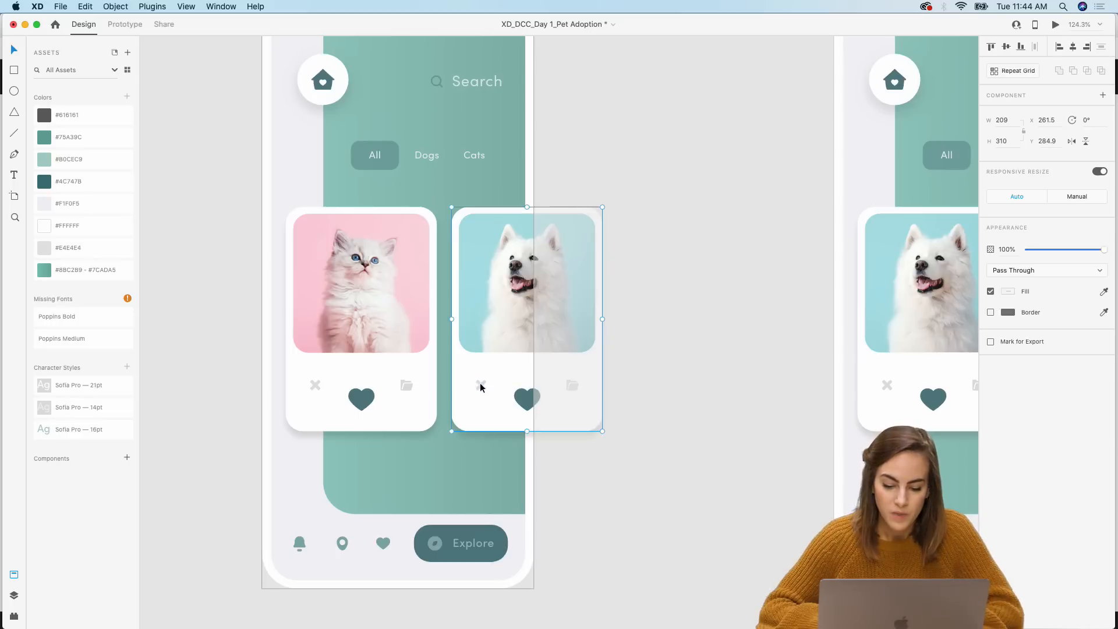
double_click(536, 386)
left_click(528, 397, "shift")
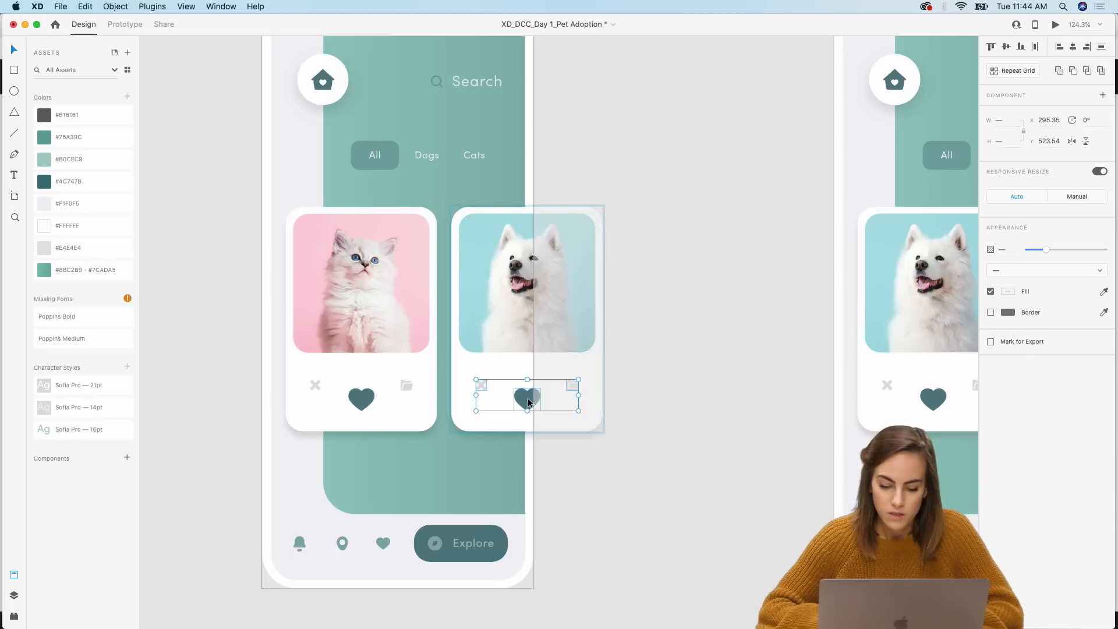
left_click(471, 421, "shift")
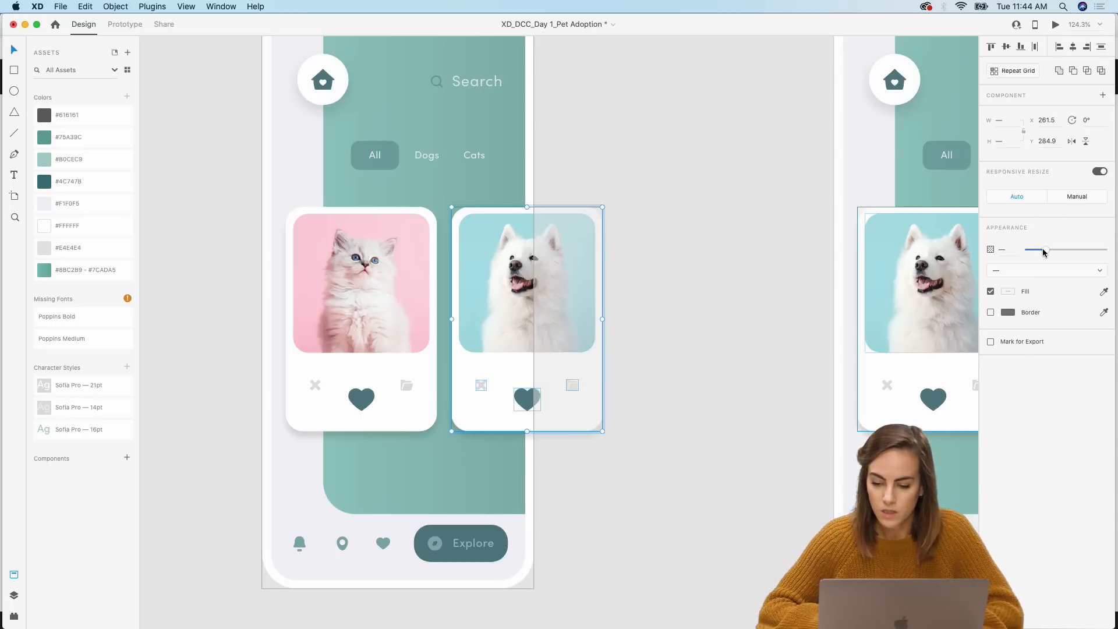
left_click_drag(1046, 249, 1017, 248)
left_click(738, 163)
Step: Try pasting a copy of Swipe 2's bunny image into Swipe 1 to the right of the dog card
scroll(739, 162, "right", 5)
scroll(738, 163, "right", 5)
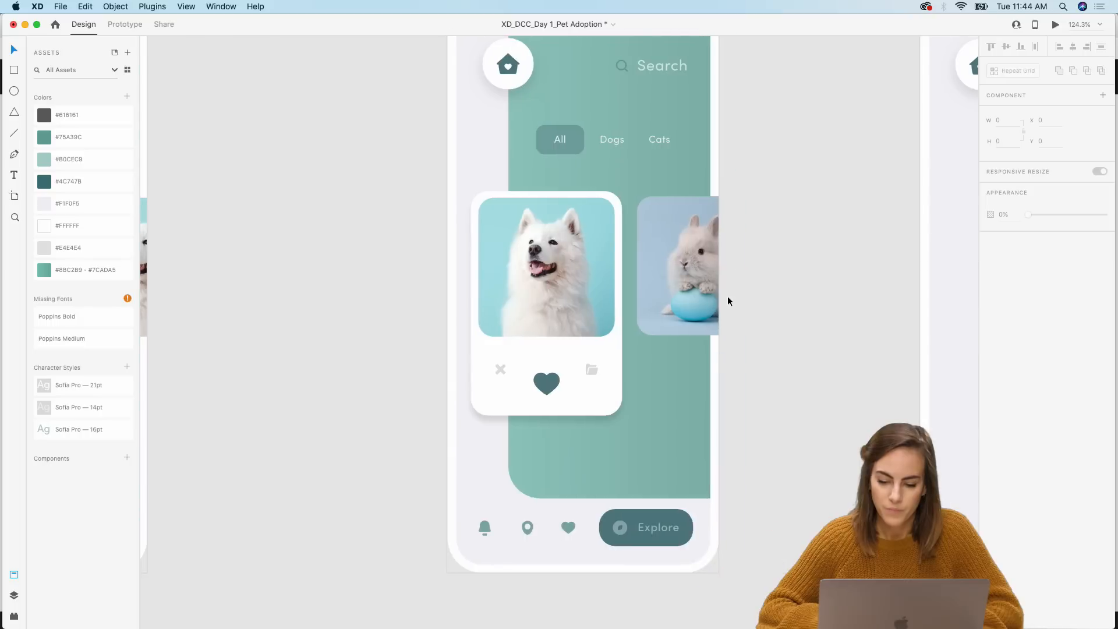
left_click(670, 271)
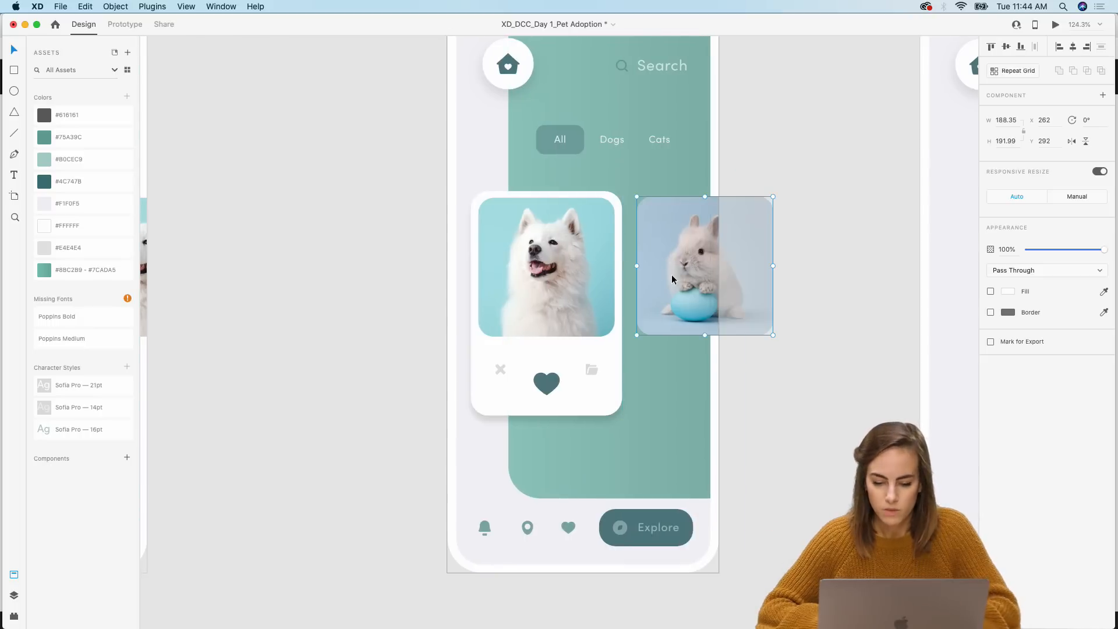
scroll(673, 279, "left", 5)
scroll(672, 275, "left", 3)
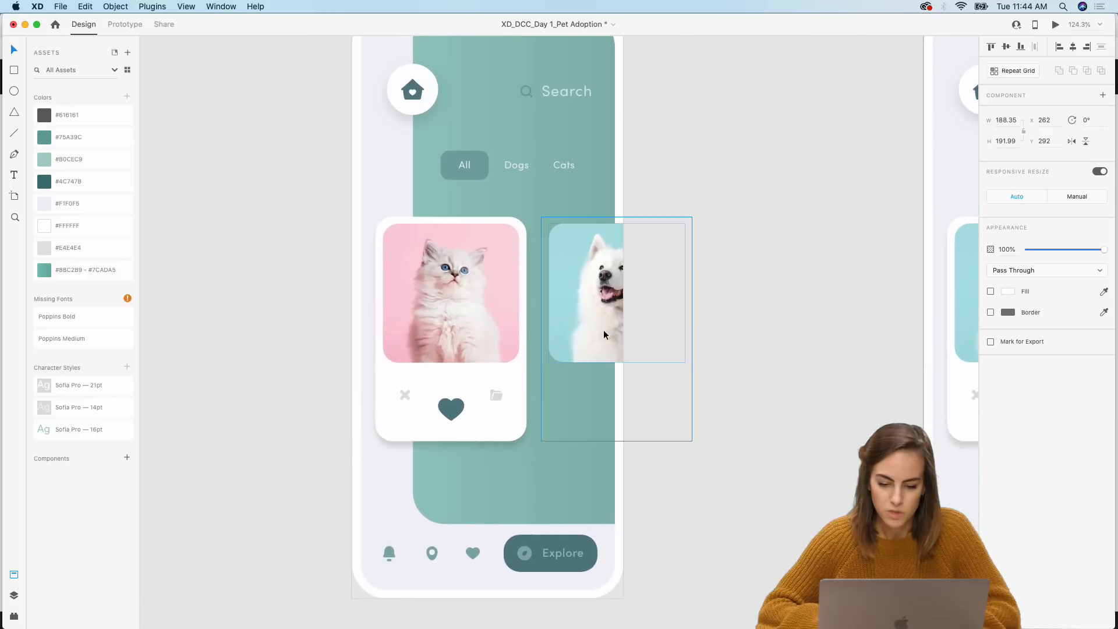
left_click(604, 330)
key("super+v")
left_click_drag(567, 312, 728, 313)
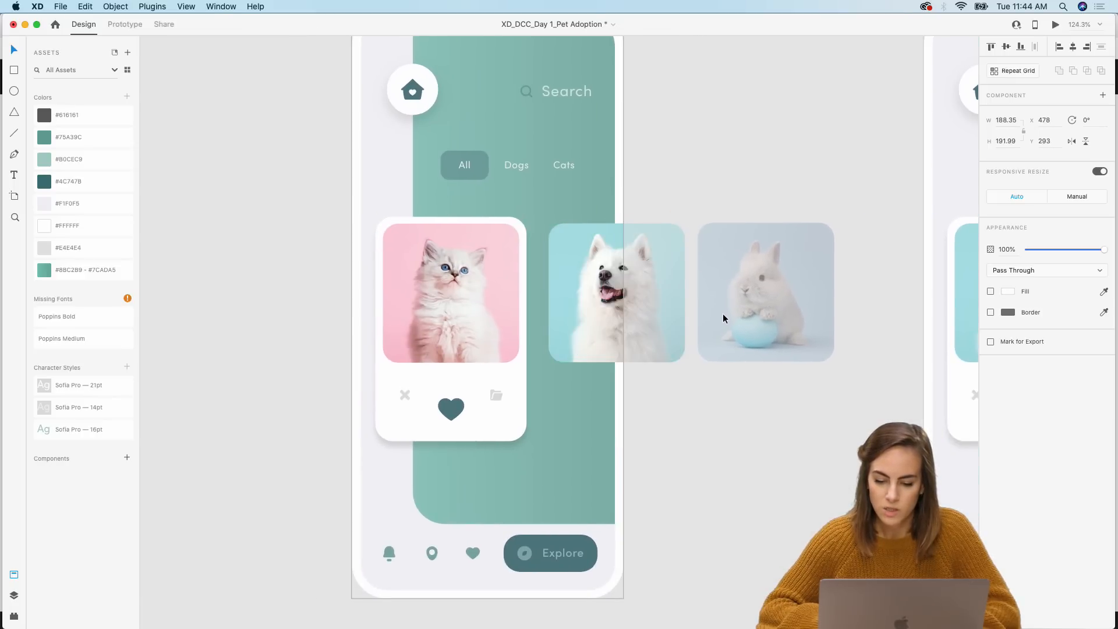
left_click(752, 177)
key("super+z")
key("super+z")
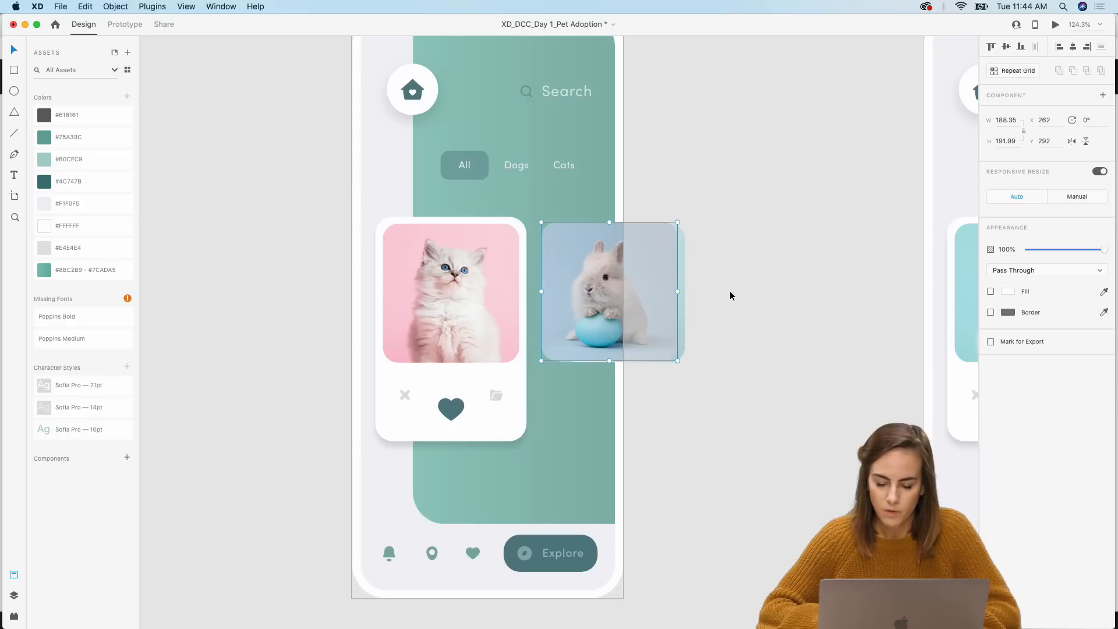
scroll(730, 291, "right", 8)
left_click(722, 311)
left_click(658, 303)
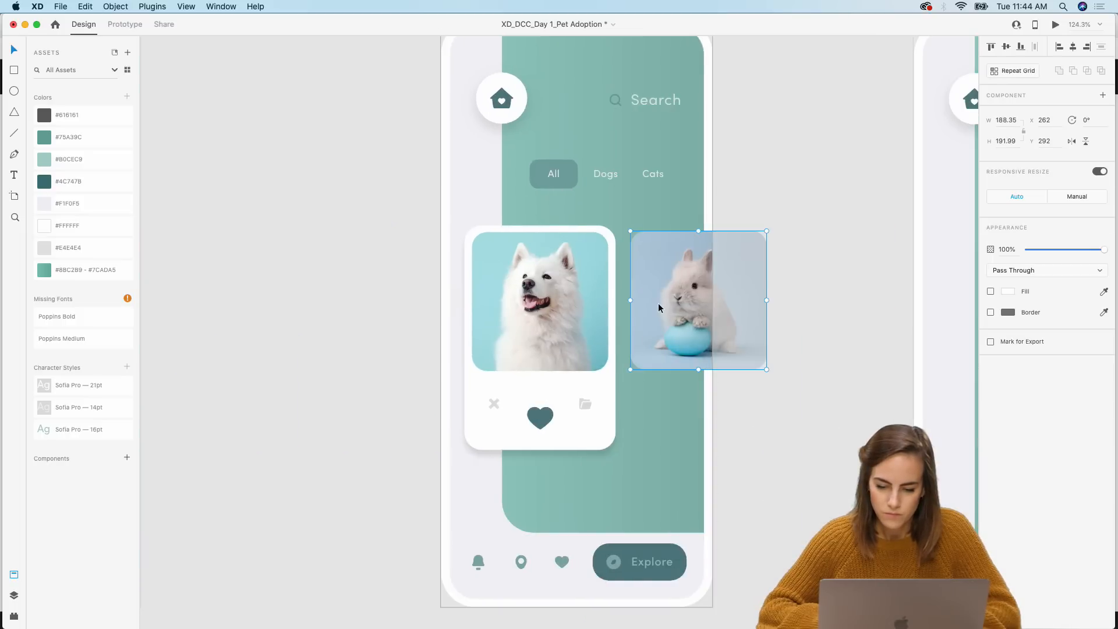
scroll(658, 303, "left", 8)
left_click(550, 309)
key("super+v")
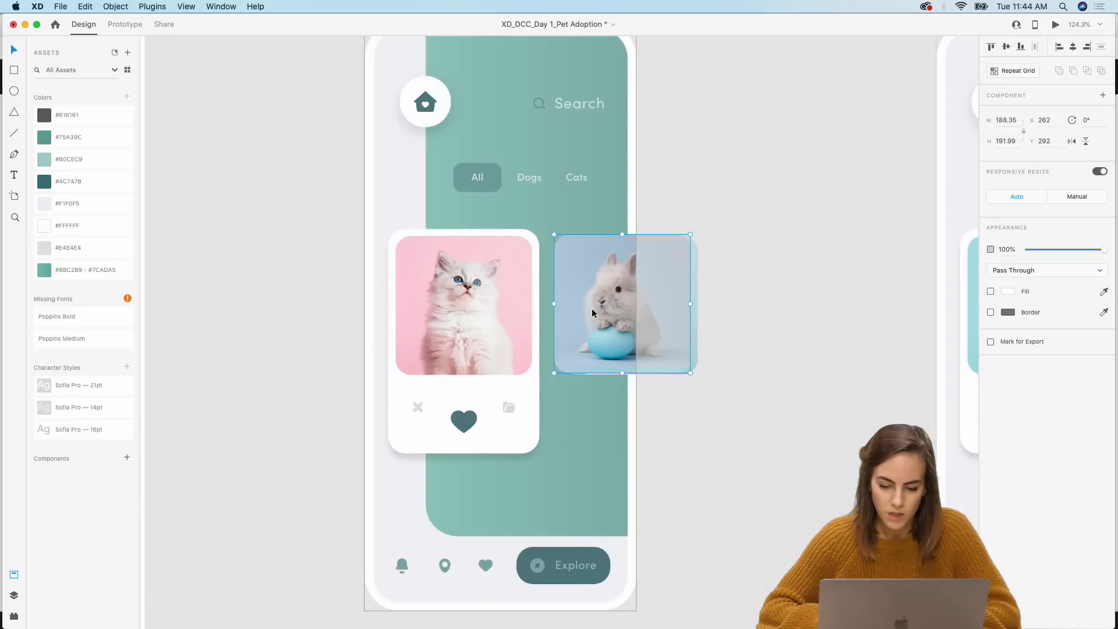
left_click_drag(592, 308, 725, 309)
key("super+z")
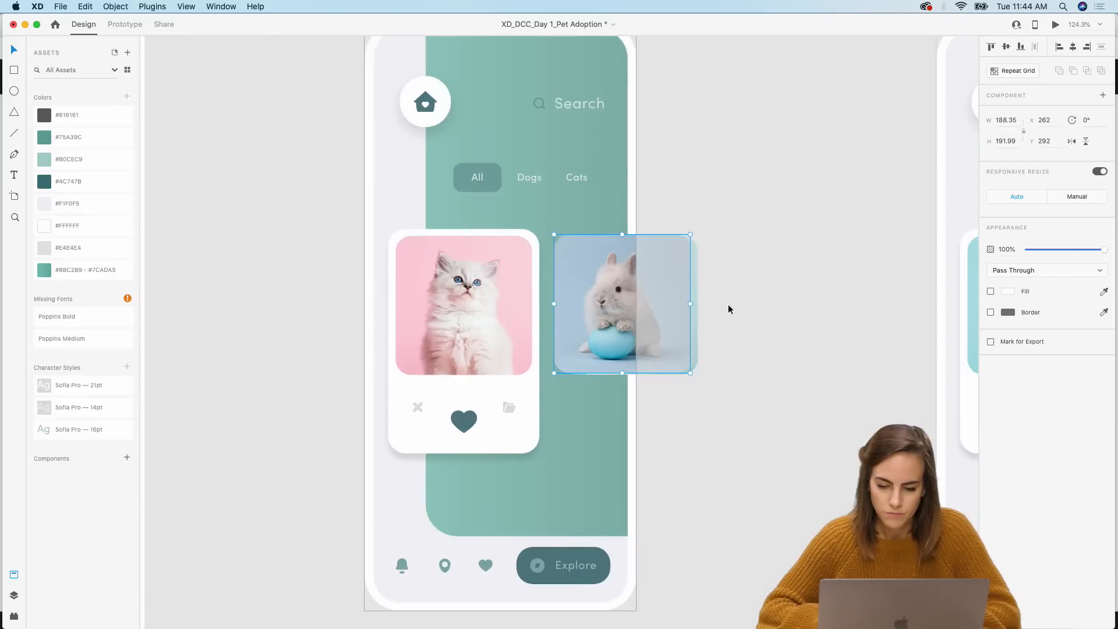
left_click(753, 199)
key("super+z")
left_click(753, 199)
Step: In prototype mode, wire the cat card in Swipe 1 to Swipe 2 with a Drag trigger
key("super+minus")
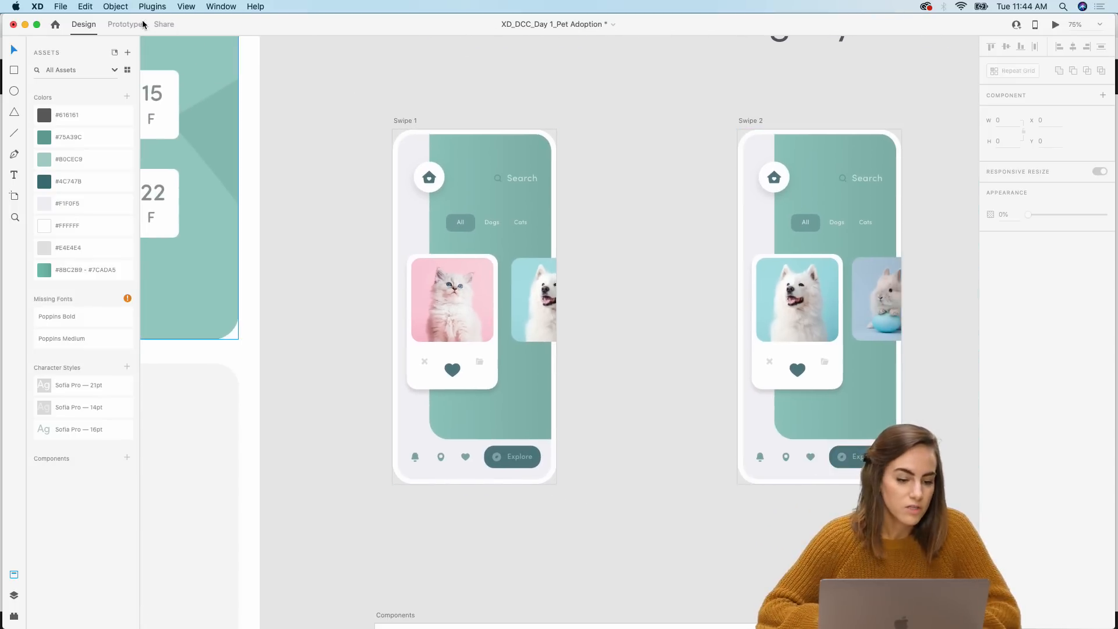
key("super+2")
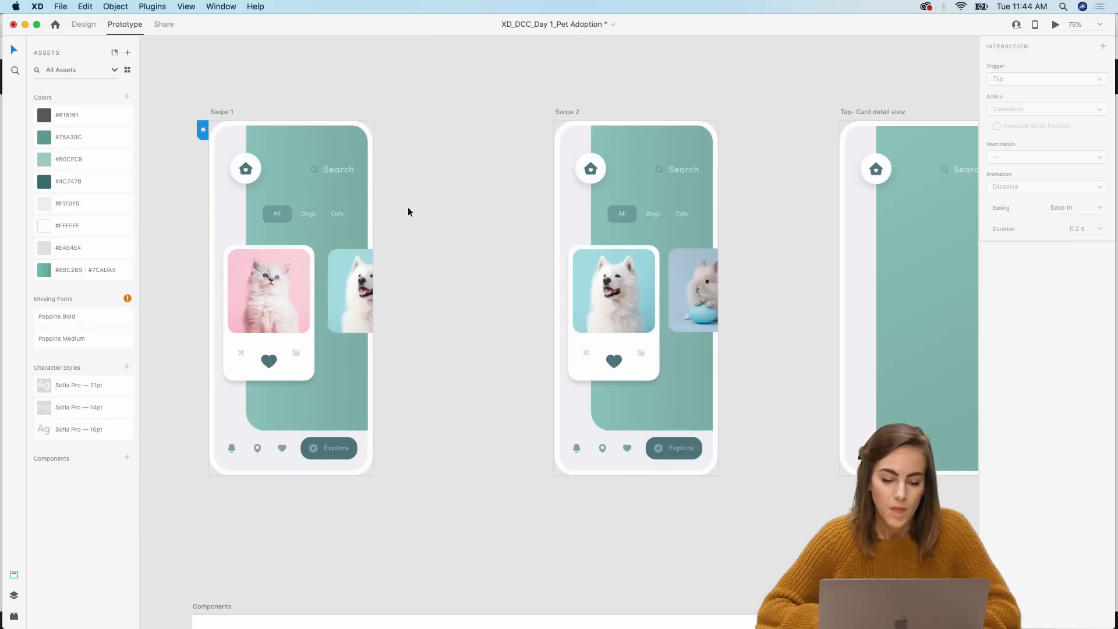
left_click(306, 354)
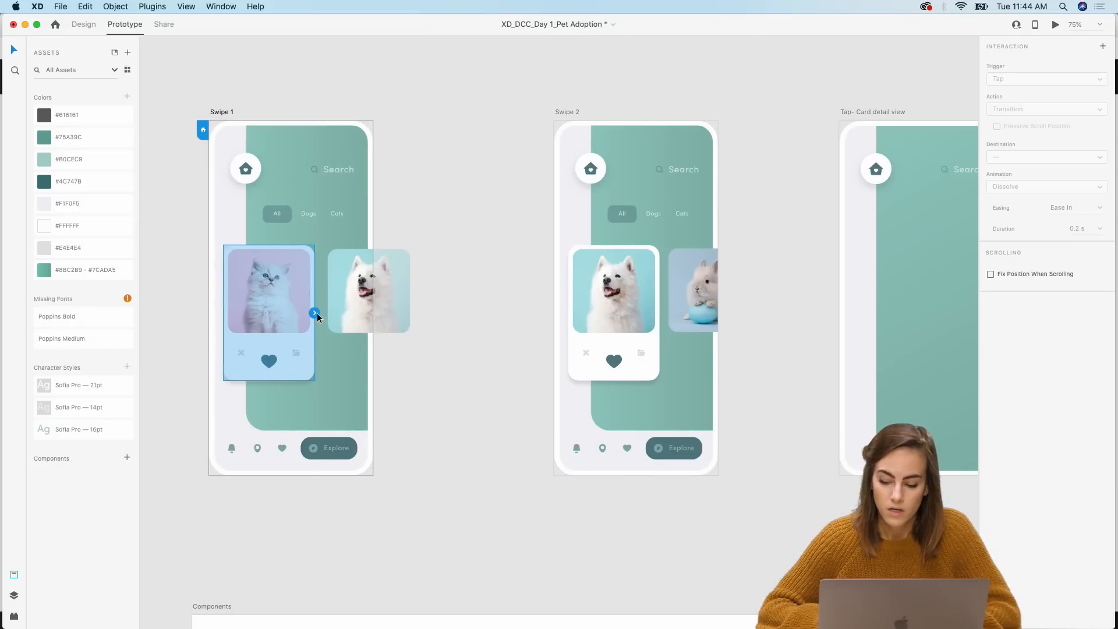
left_click_drag(316, 313, 574, 317)
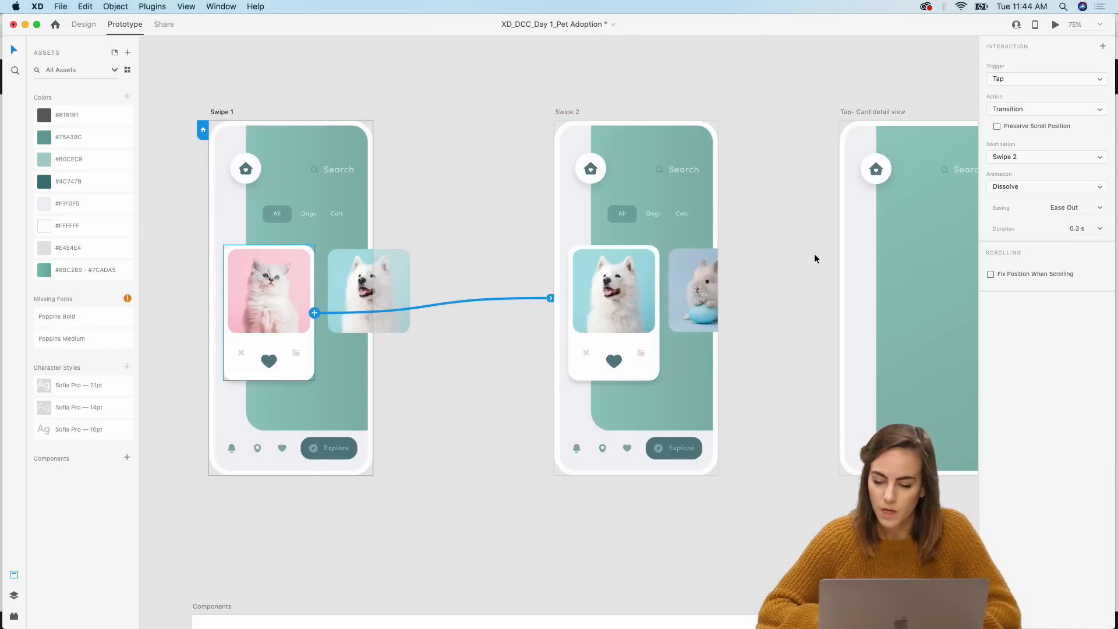
left_click(1006, 81)
left_click(1007, 88)
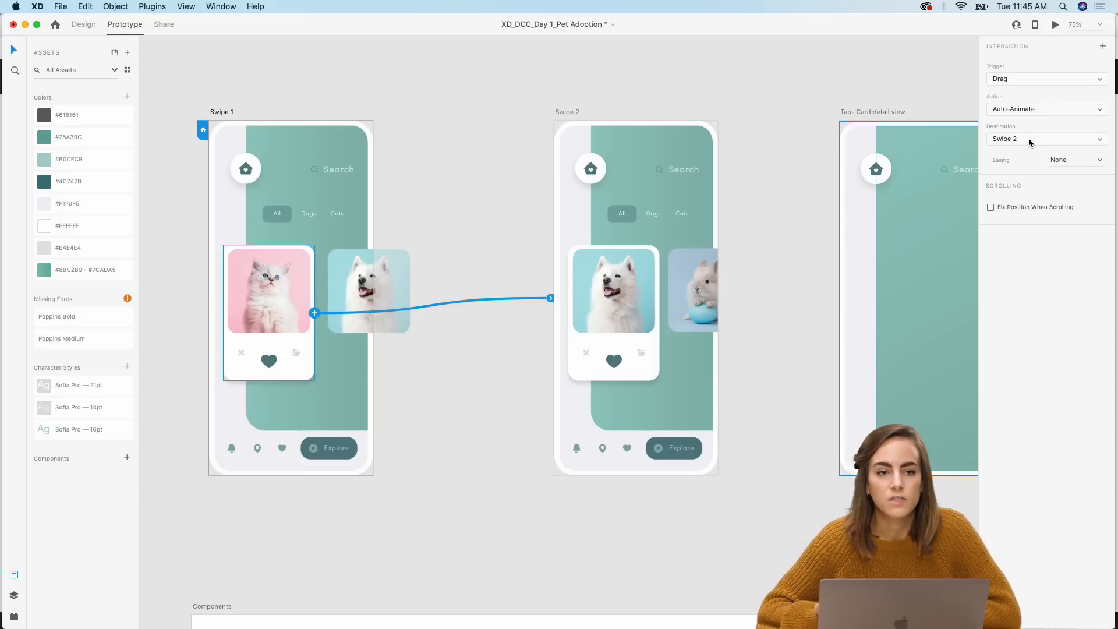
Step: Preview the prototype and swipe the card to test the drag transition
left_click(1056, 25)
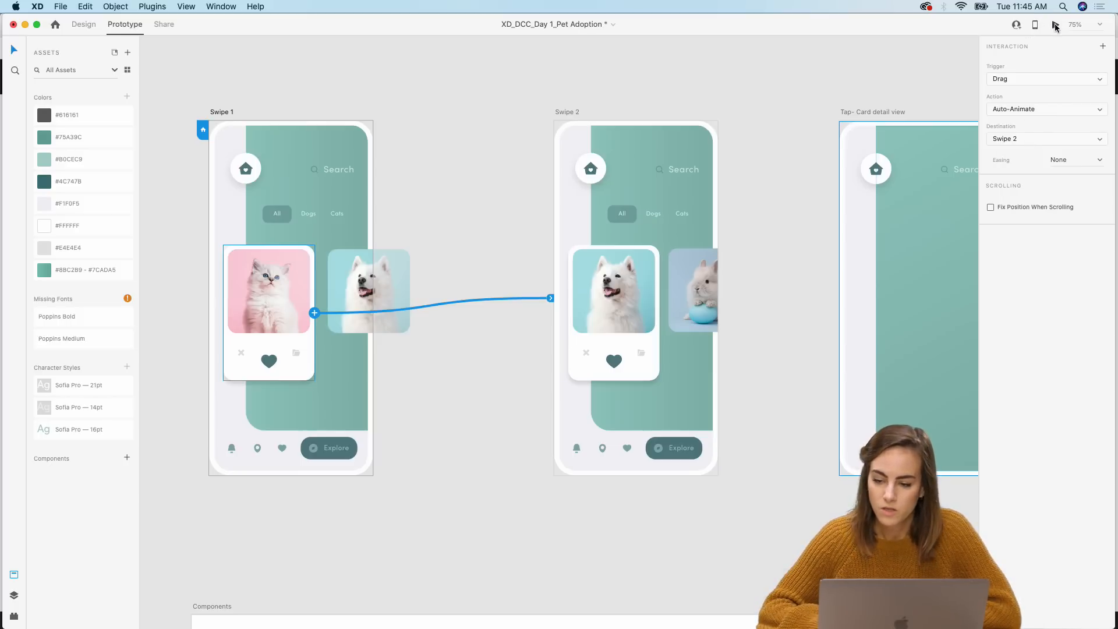
left_click_drag(458, 71, 561, 49)
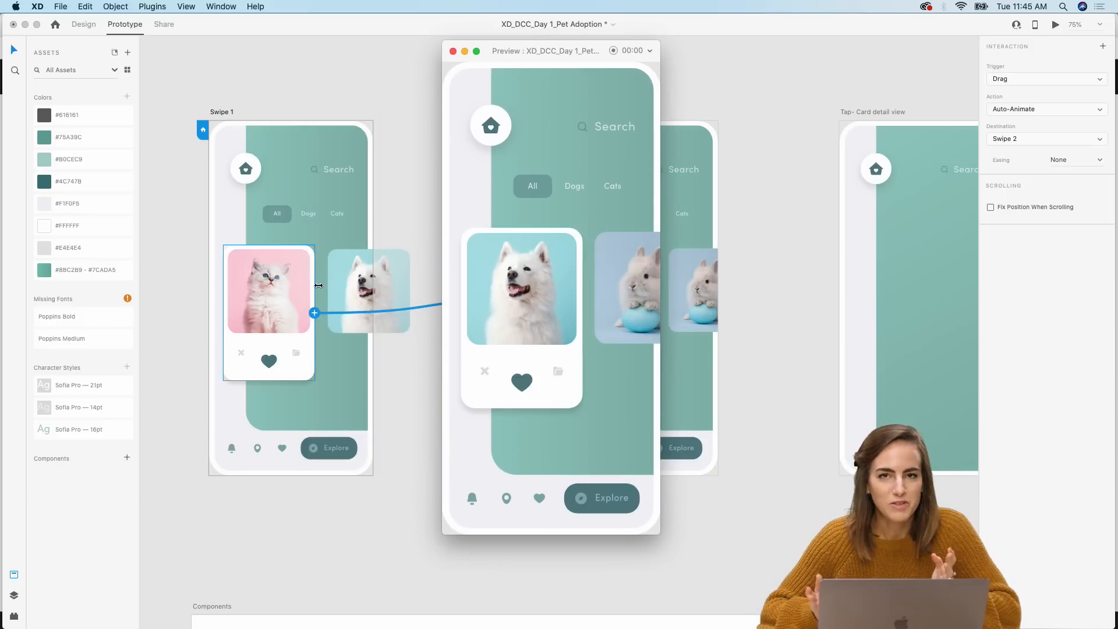
left_click(452, 52)
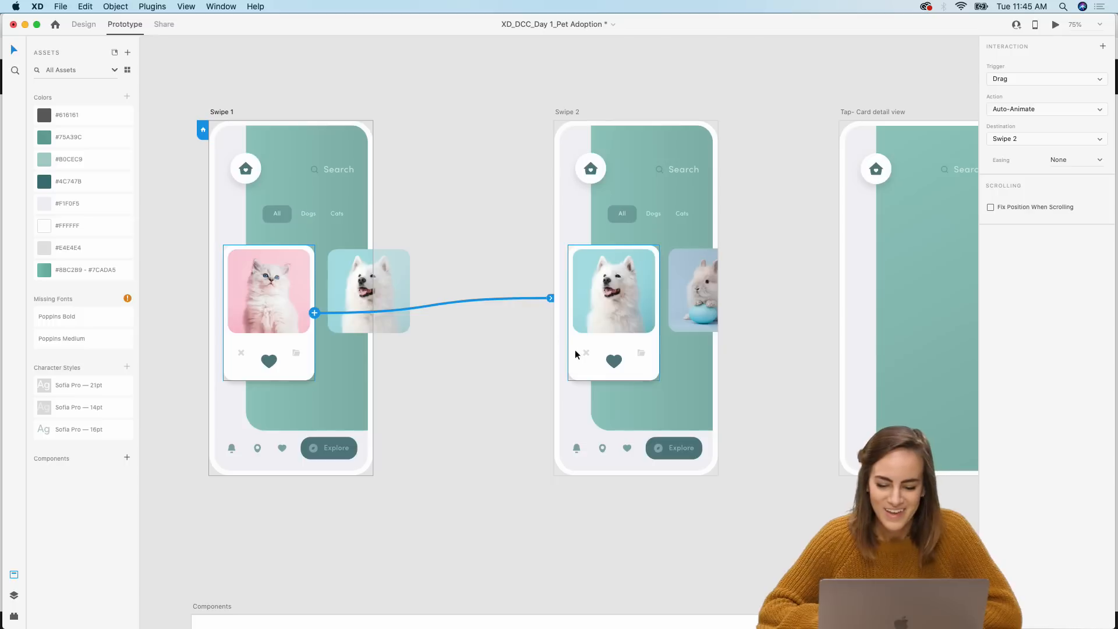
Step: Wire the dog card in Swipe 2 back to Swipe 1 with a Drag trigger and Auto-Animate
left_click(627, 359)
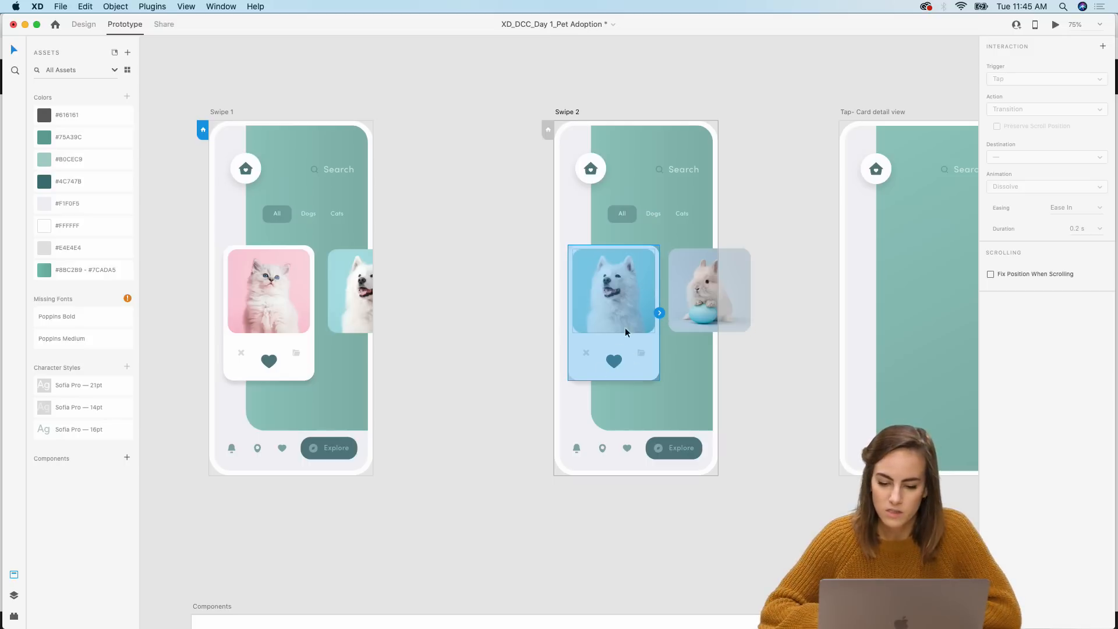
left_click_drag(660, 313, 344, 400)
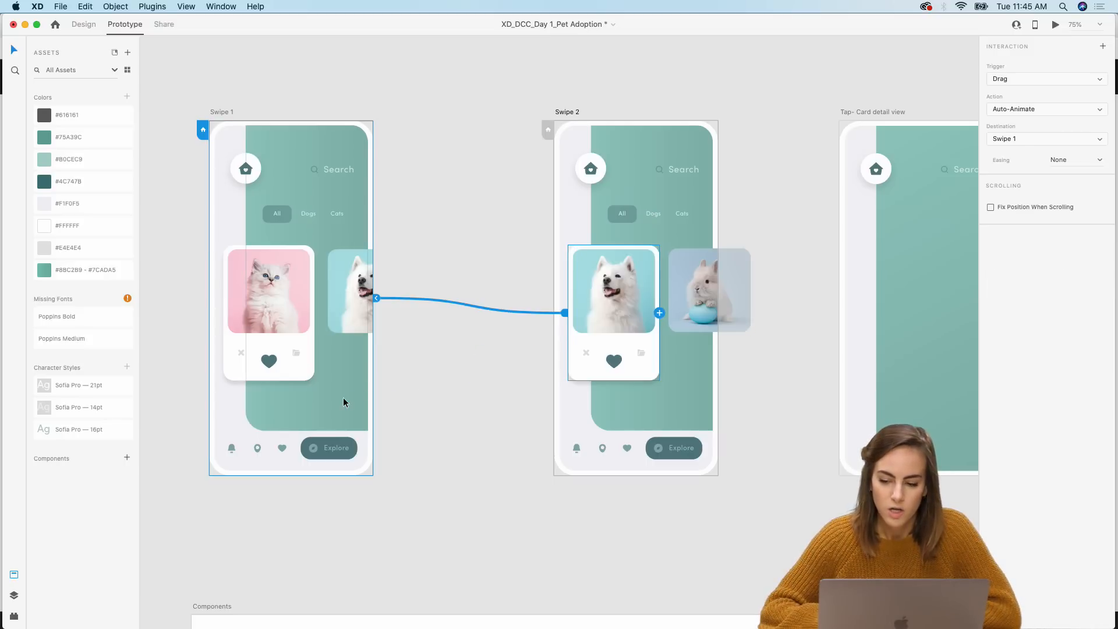
left_click(1028, 82)
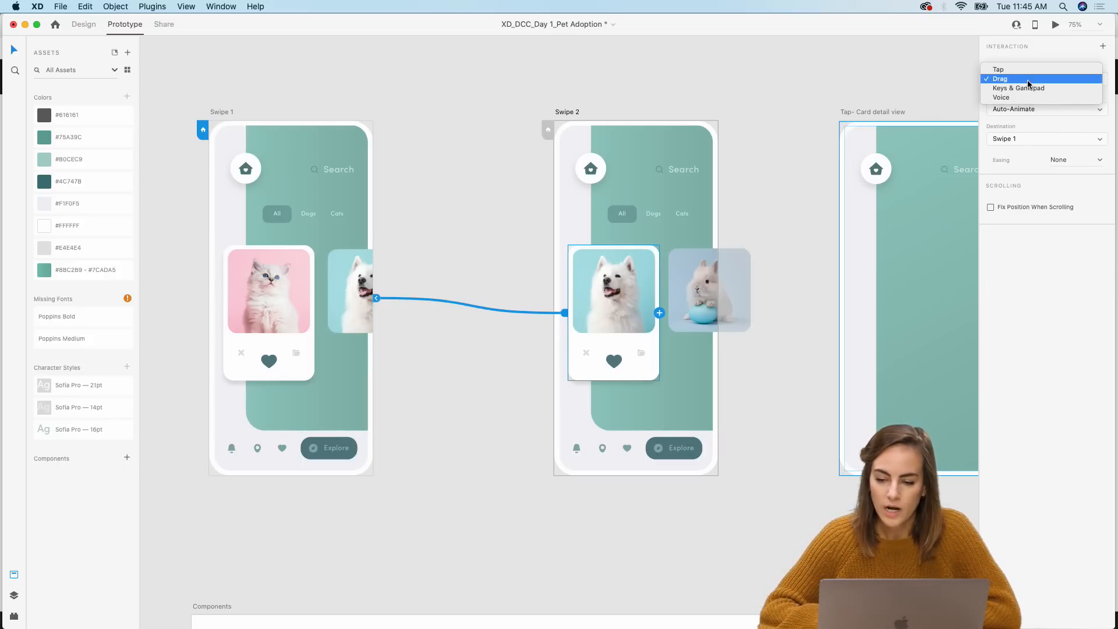
left_click(1050, 52)
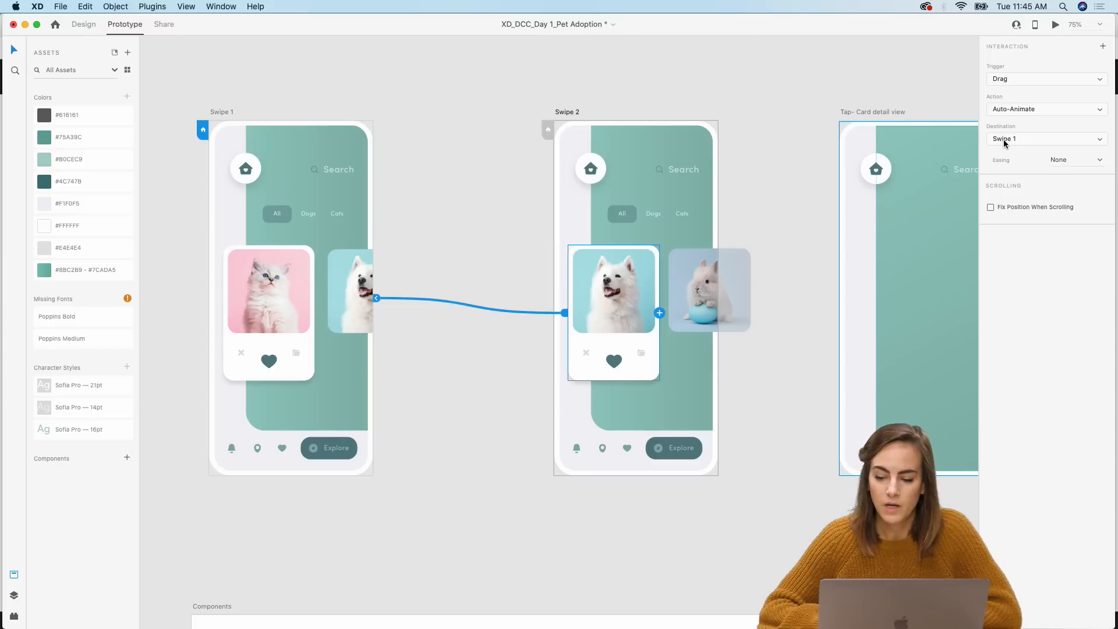
left_click(741, 89)
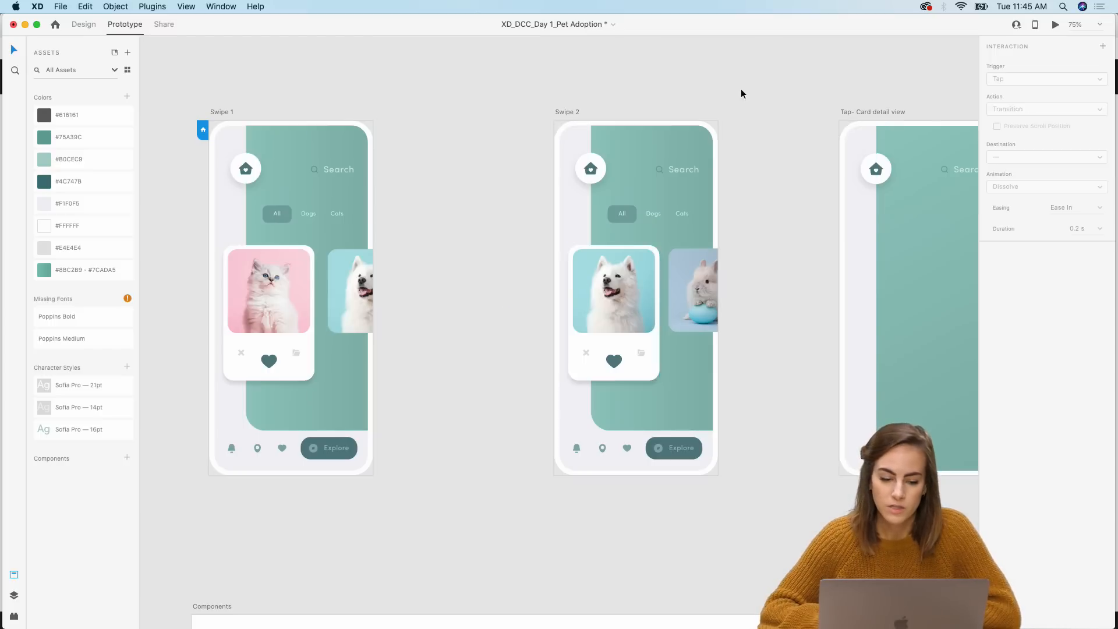
Step: Preview the prototype and swipe the cards left and right to test both drag interactions
left_click(1056, 26)
left_click_drag(528, 264, 383, 271)
left_click_drag(465, 302, 625, 298)
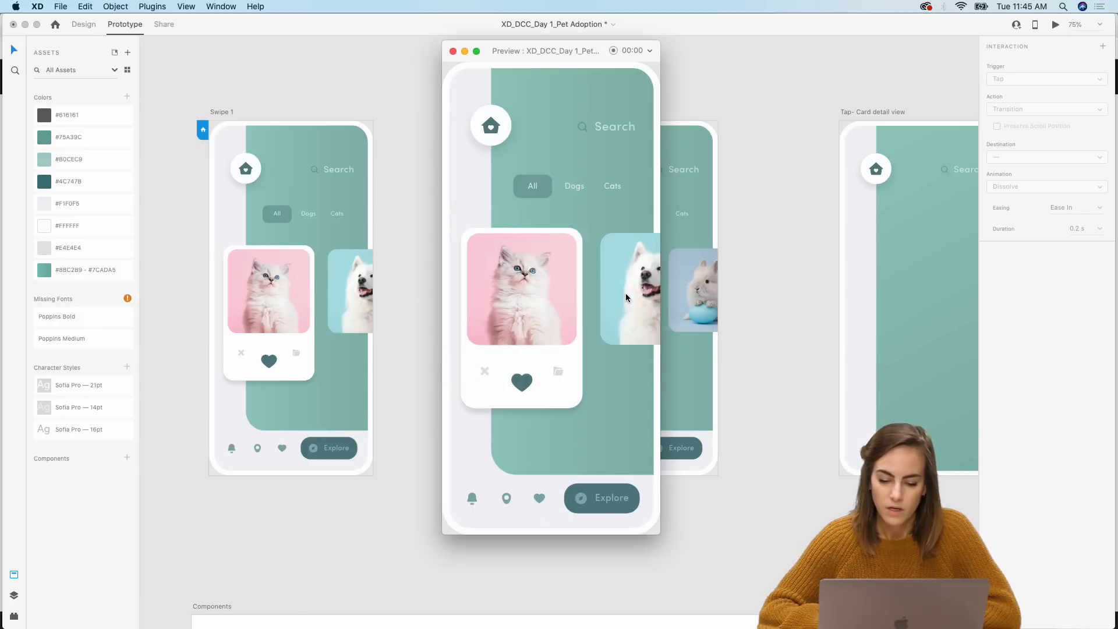
left_click(453, 52)
left_click(691, 291)
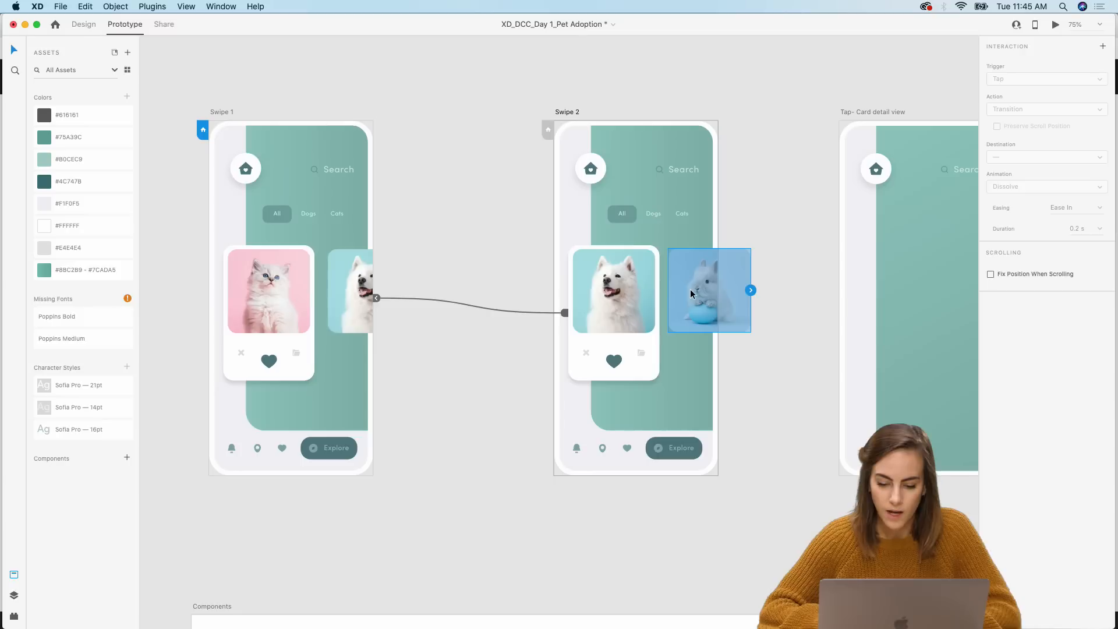
left_click(324, 330)
left_click(324, 330)
left_click_drag(343, 272, 446, 271)
left_click(470, 188)
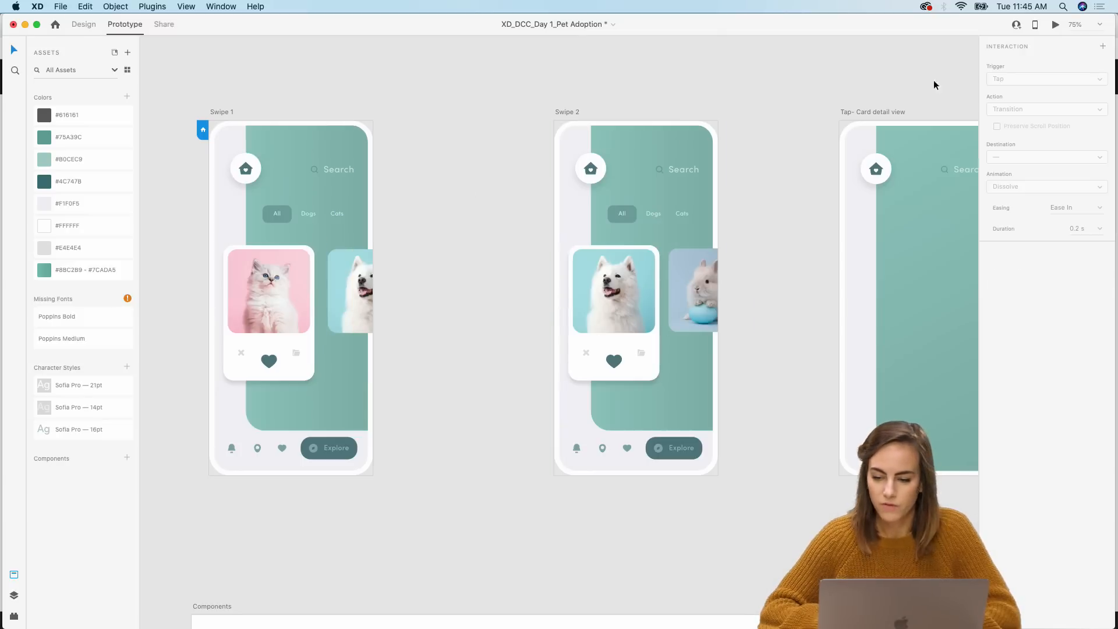
Step: Preview the prototype again to check the card swipe
left_click(1056, 24)
mouse_move(547, 312)
left_mouse_down()
mouse_move(395, 315)
mouse_move(554, 317)
mouse_move(407, 299)
mouse_move(547, 303)
left_mouse_up()
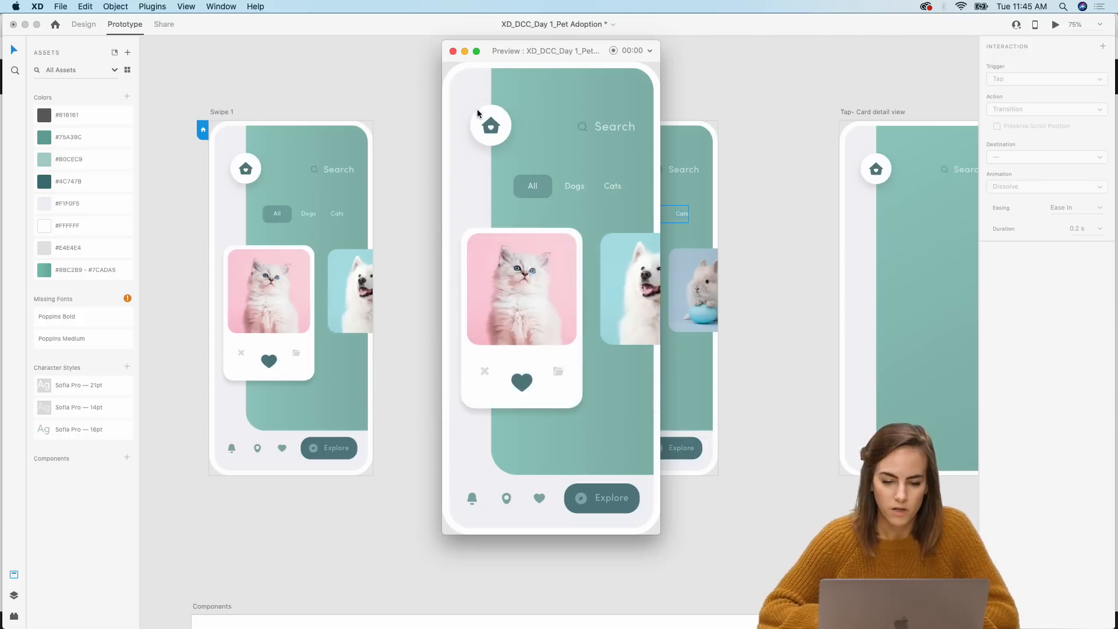
left_click(453, 51)
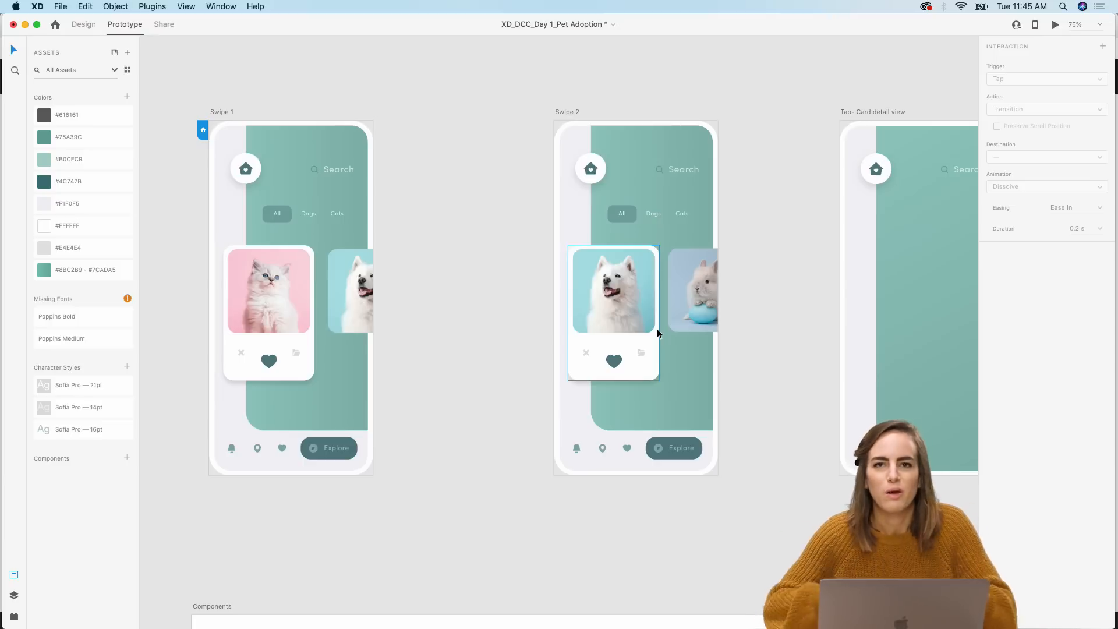
Step: Copy the dog card from the Swipe 2 artboard
scroll(657, 328, "down", 3)
scroll(657, 329, "down", 5)
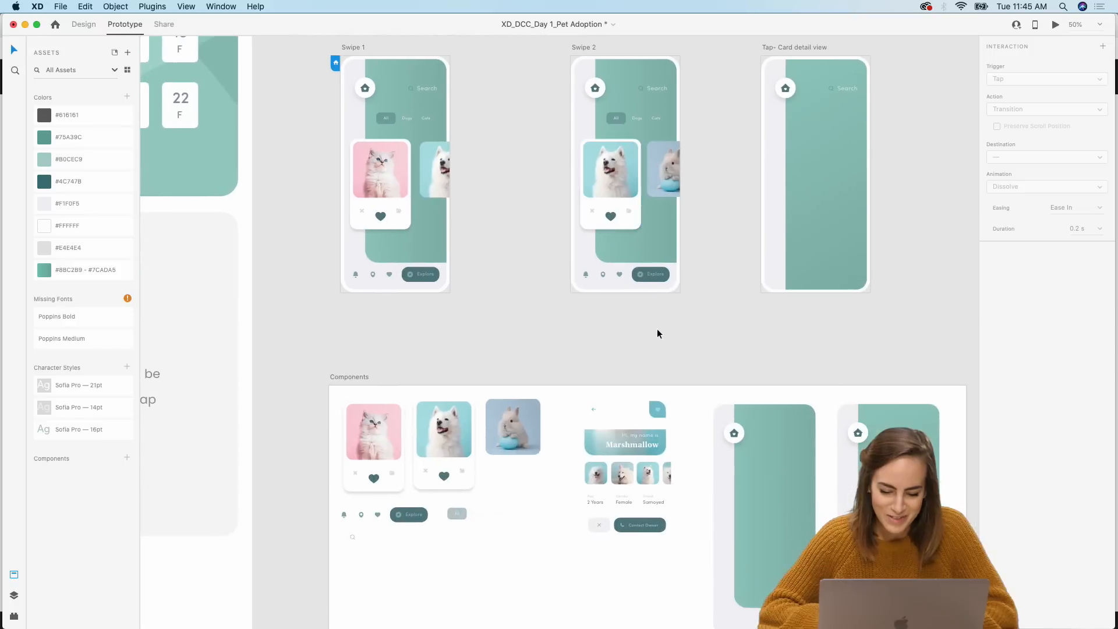
scroll(536, 328, "right", 4)
scroll(536, 328, "up", 2)
scroll(536, 329, "right", 1)
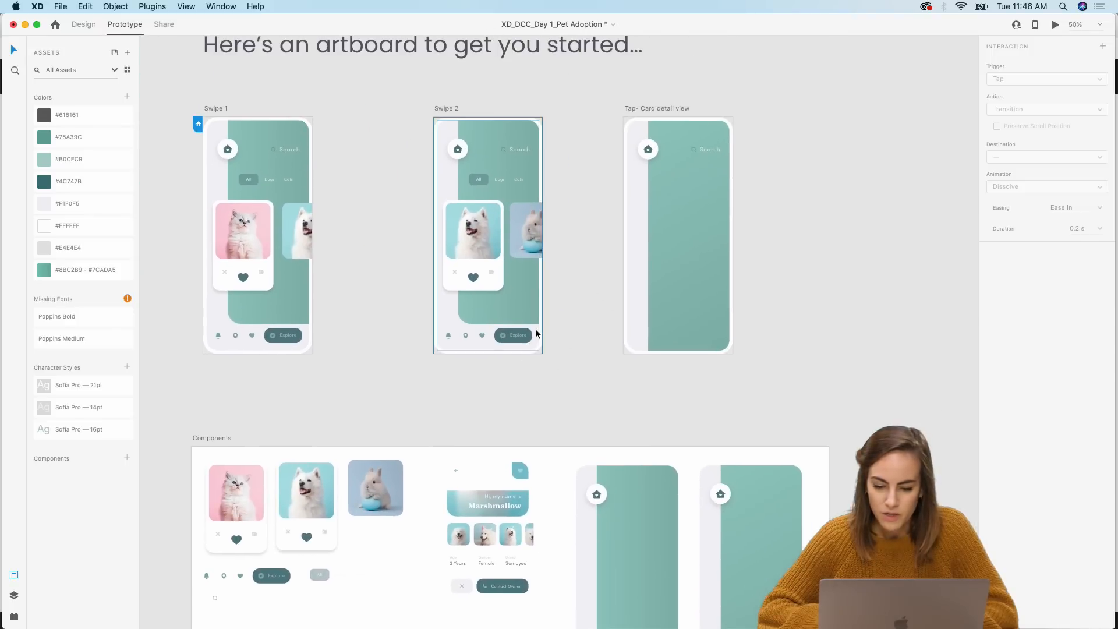
scroll(676, 178, "up", 5)
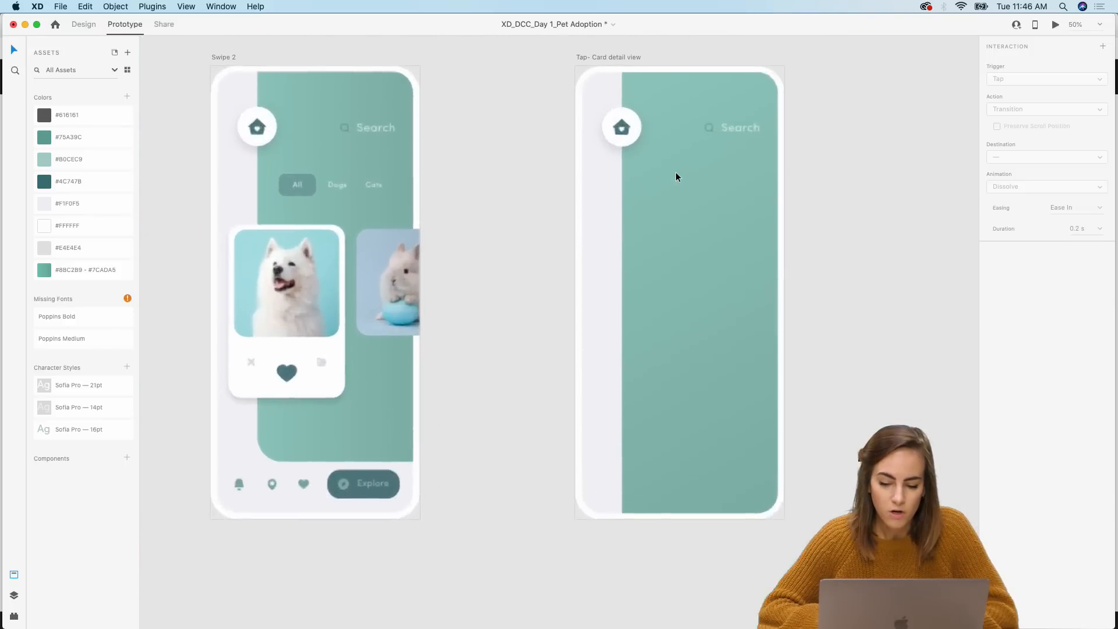
left_click(331, 329)
key("super+c")
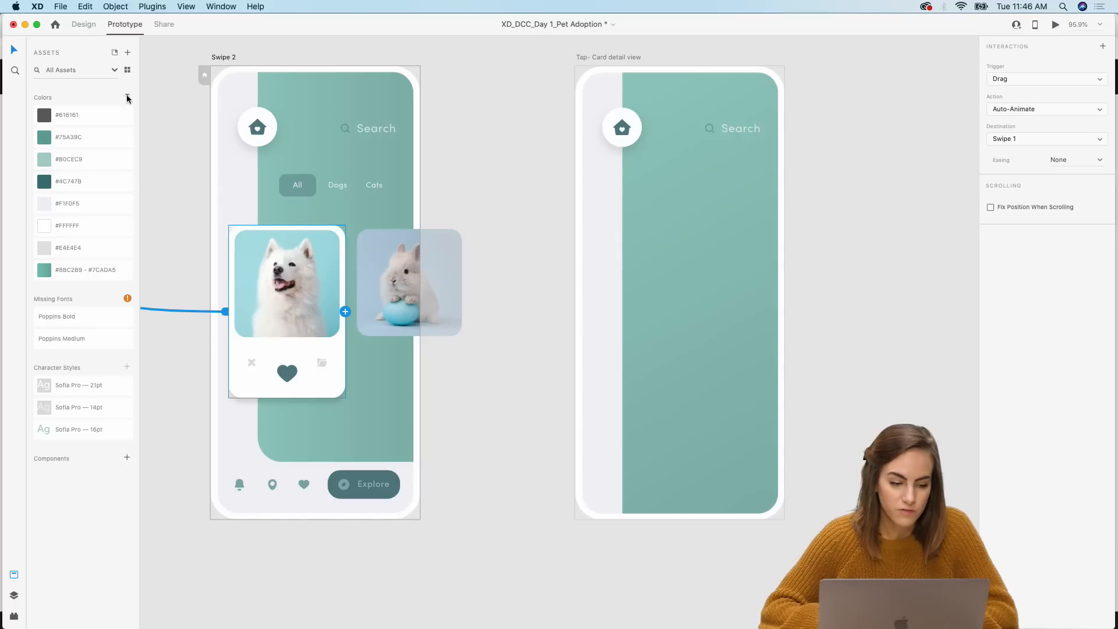
Step: Paste the dog card into the Tap- Card detail view artboard and move it up near the header
scroll(309, 313, "left", 4)
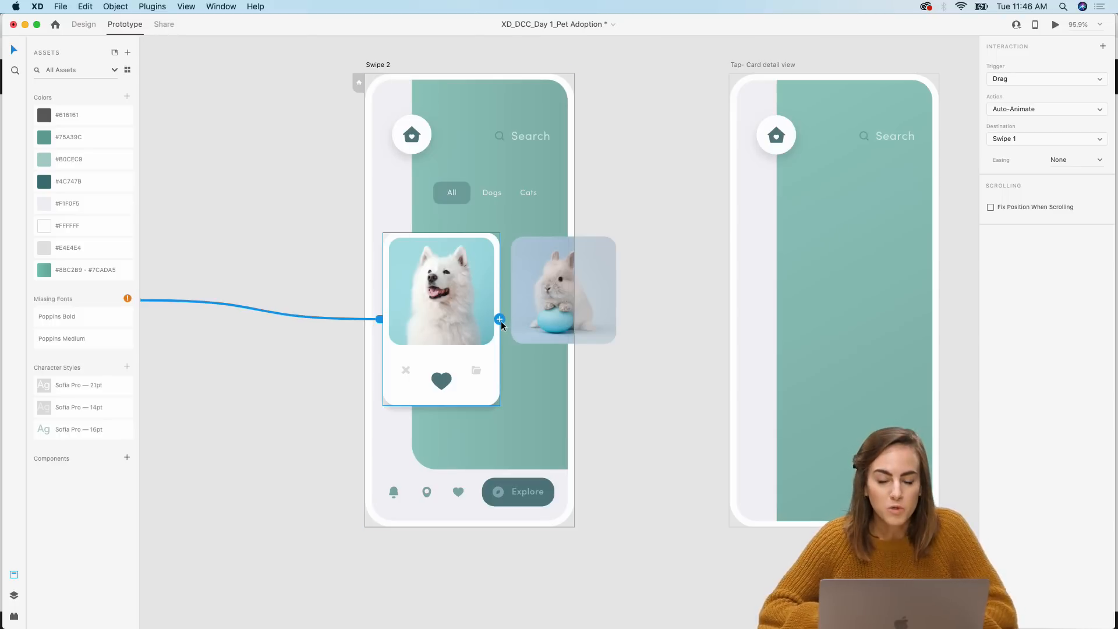
scroll(416, 337, "left", 5)
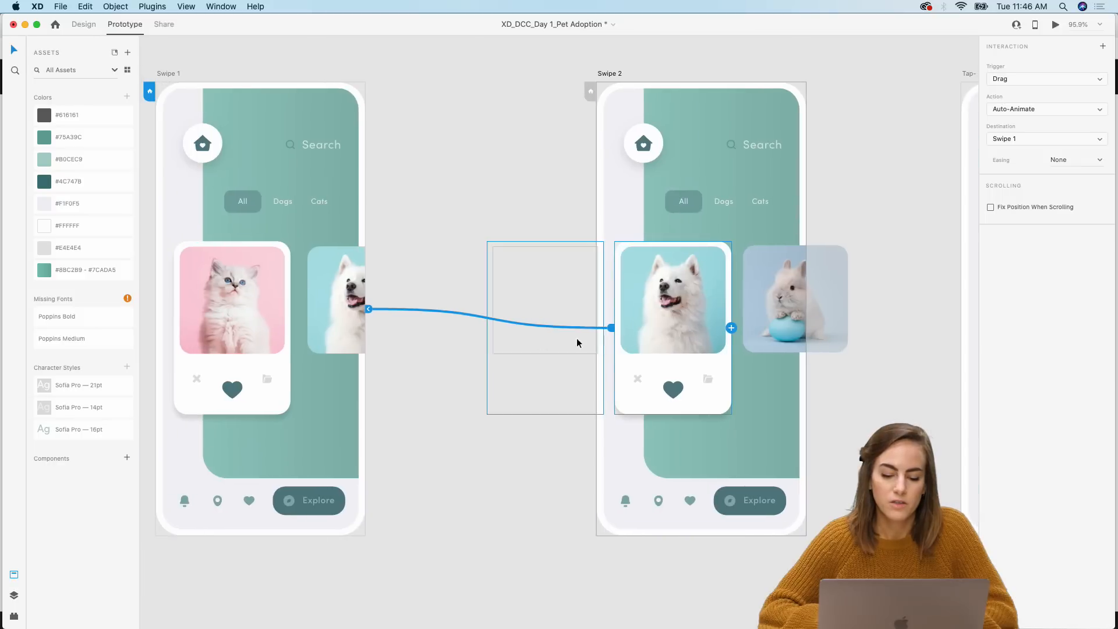
scroll(356, 313, "right", 4)
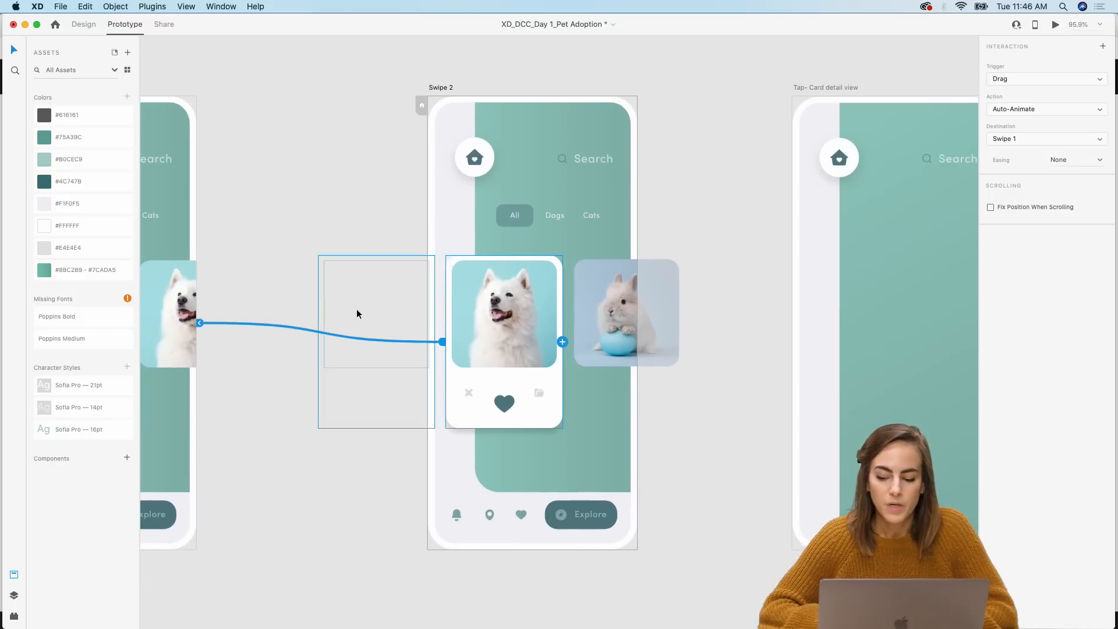
scroll(581, 340, "right", 1)
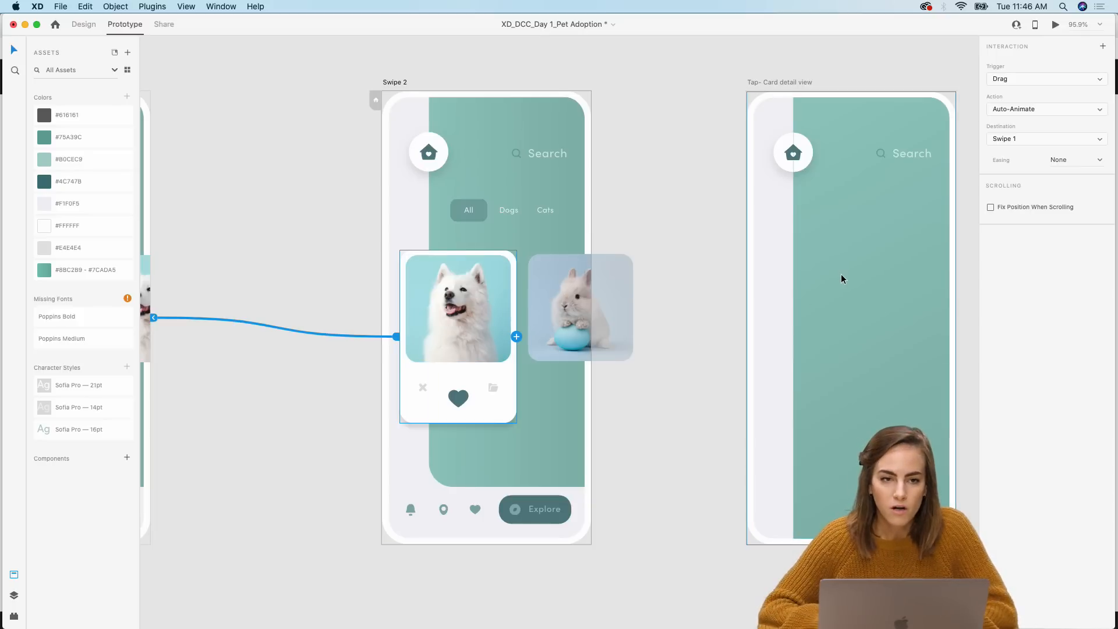
left_click(87, 25)
scroll(292, 137, "right", 5)
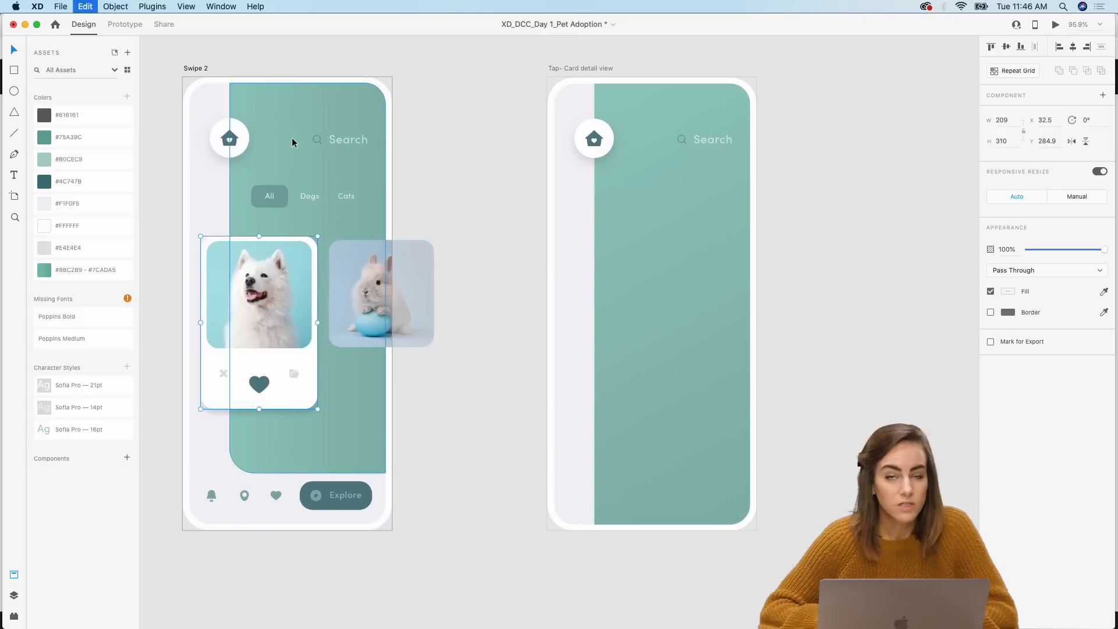
left_click(568, 219)
key("super+v")
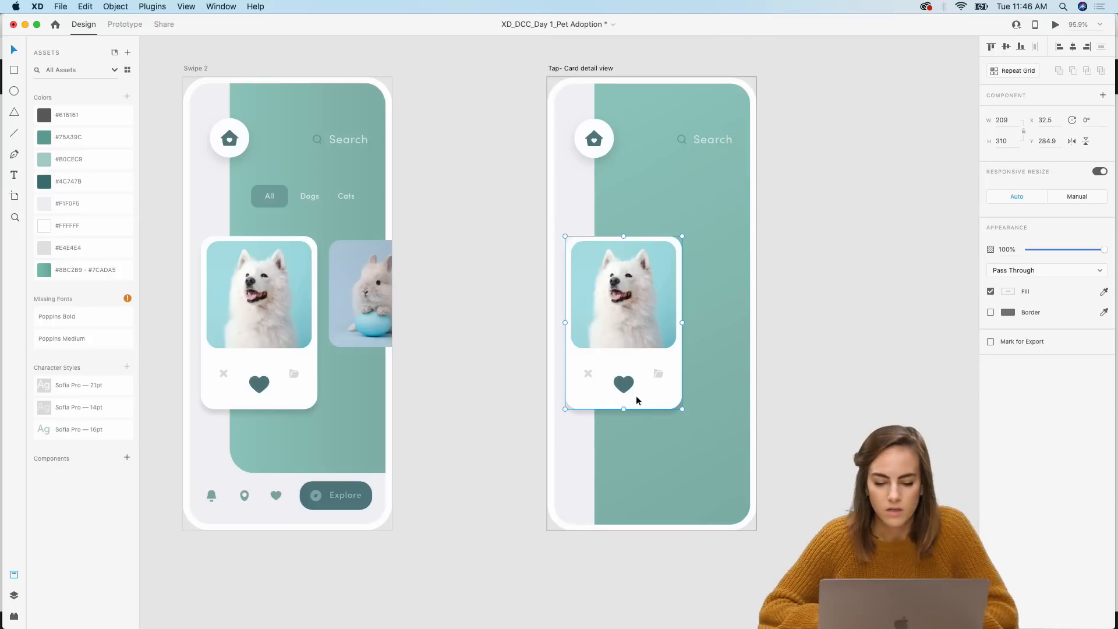
left_click_drag(638, 401, 631, 292)
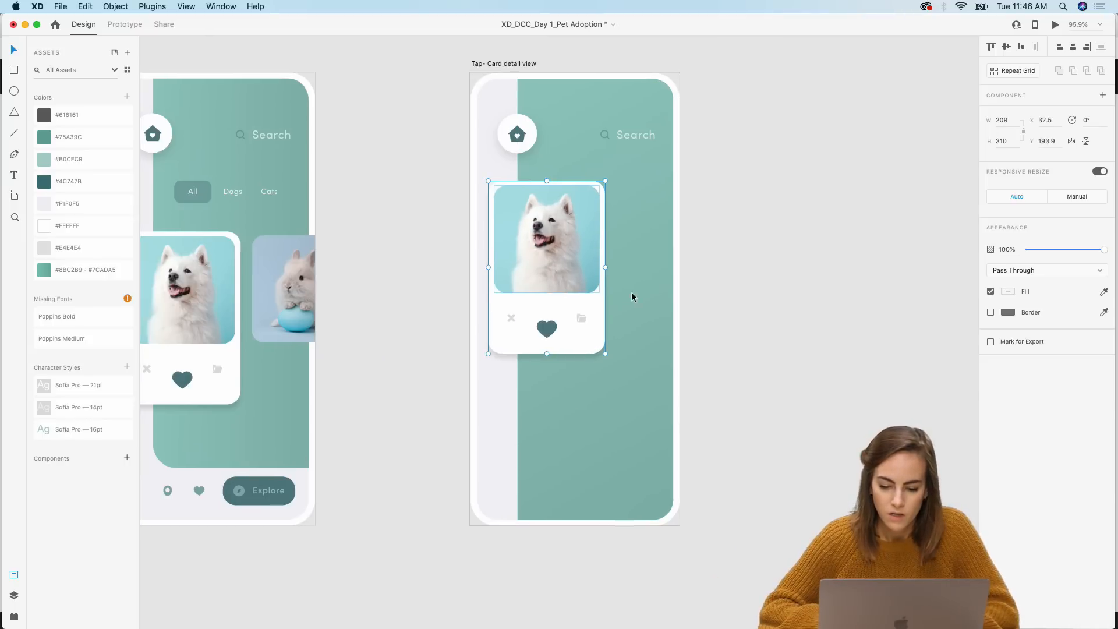
Step: Stretch the pasted card down to about 522 px tall and delete its row of action icons
scroll(632, 294, "right", 4)
left_click_drag(567, 353, 623, 472)
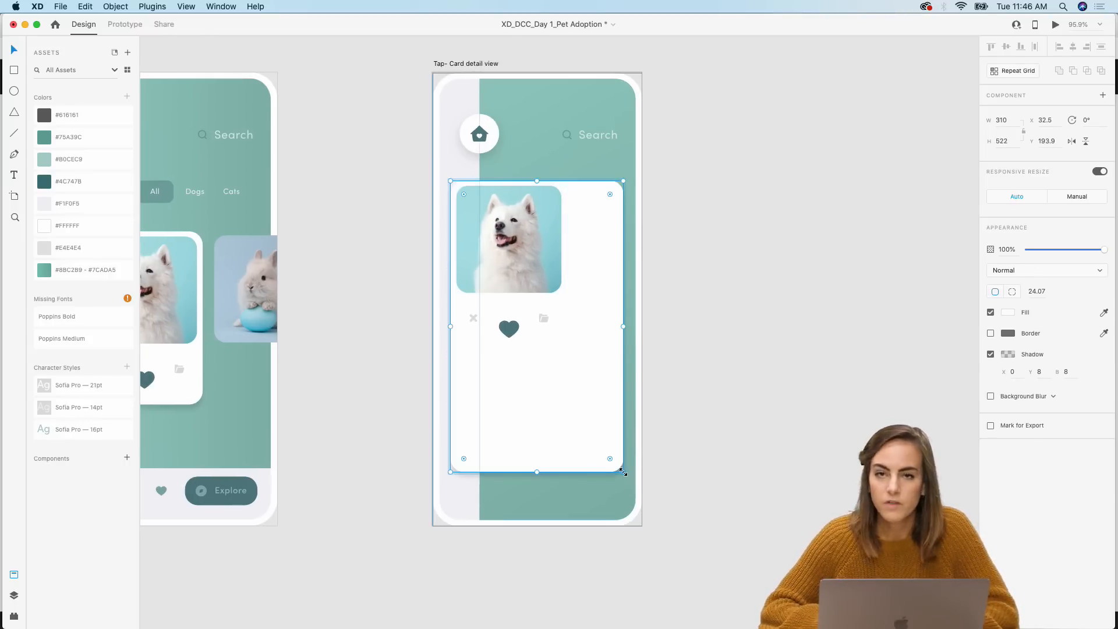
double_click(470, 318)
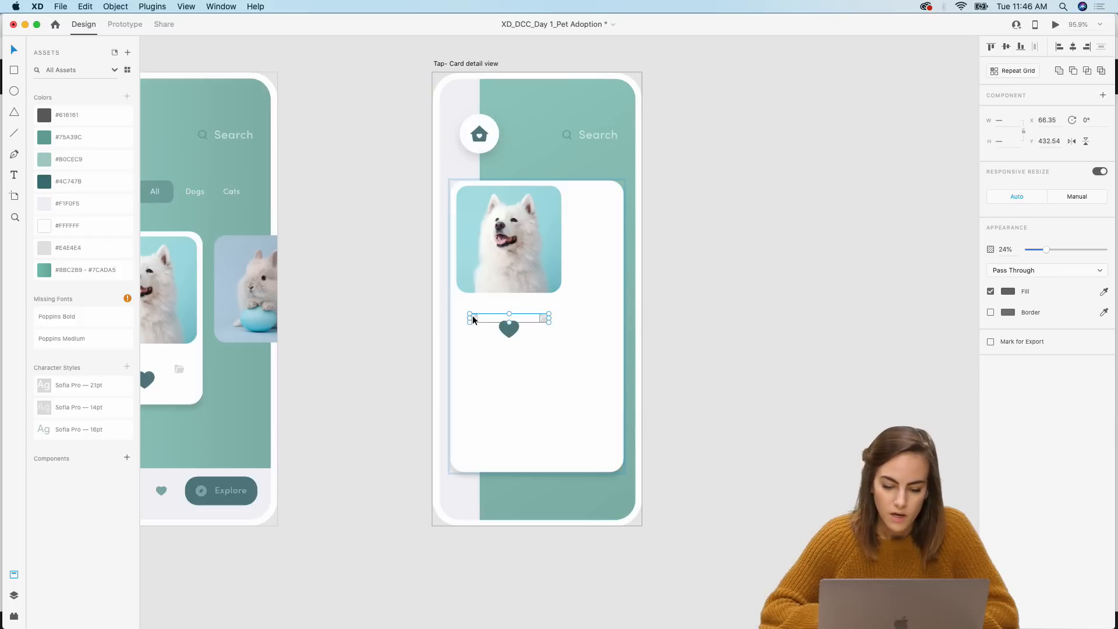
key("Escape")
double_click(509, 329)
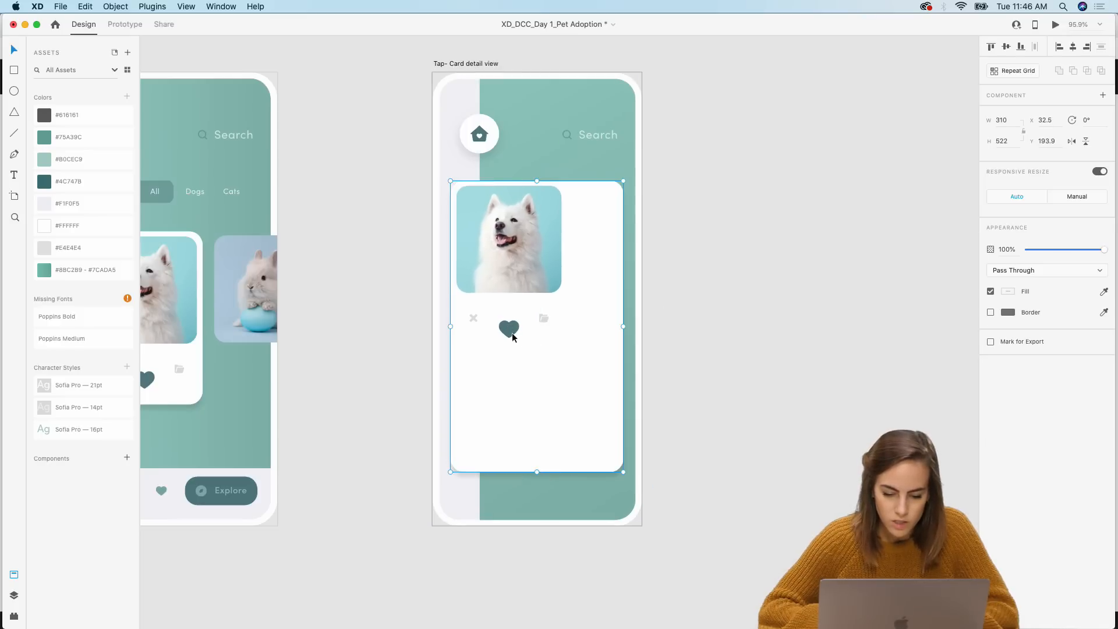
left_click_drag(537, 348, 540, 370)
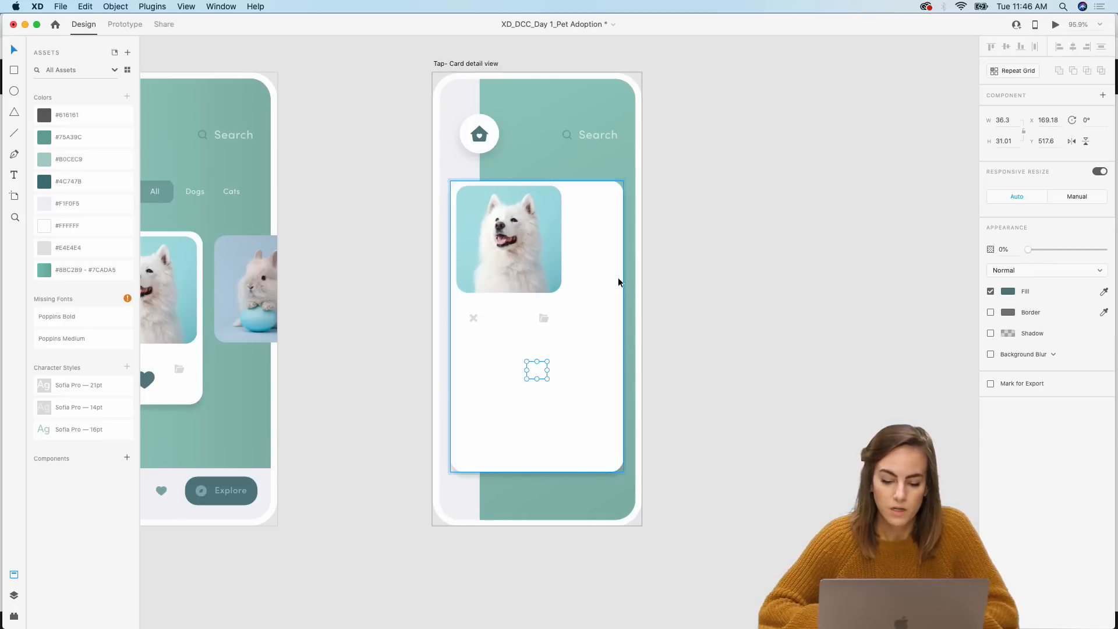
left_click(474, 318)
key("Delete")
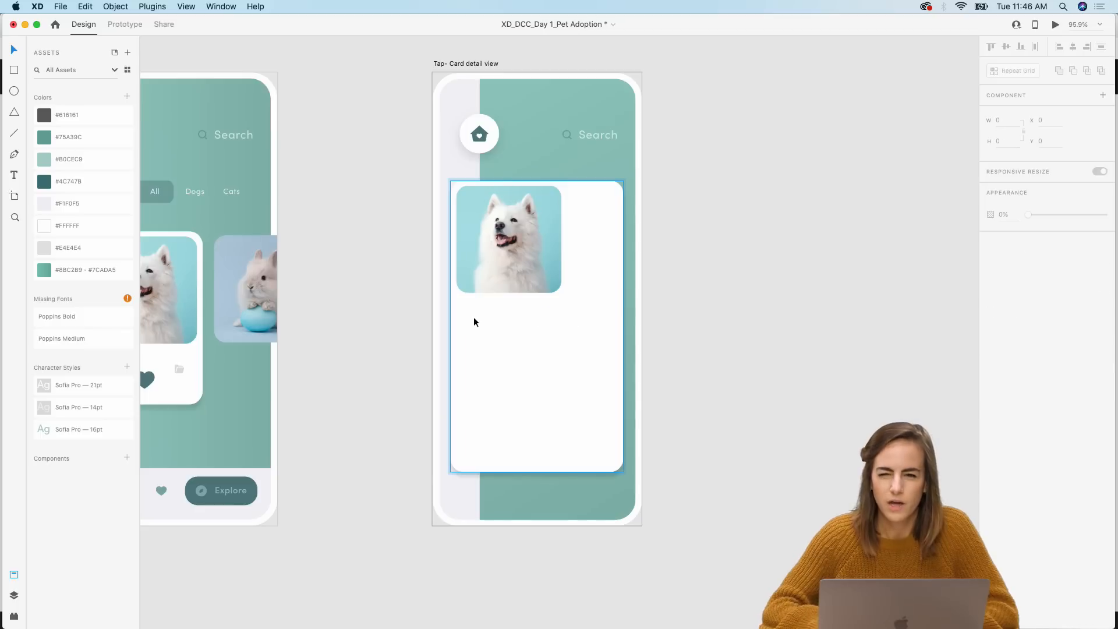
Step: Enlarge the dog photo inside the detail card to span the card's width
left_click(544, 278)
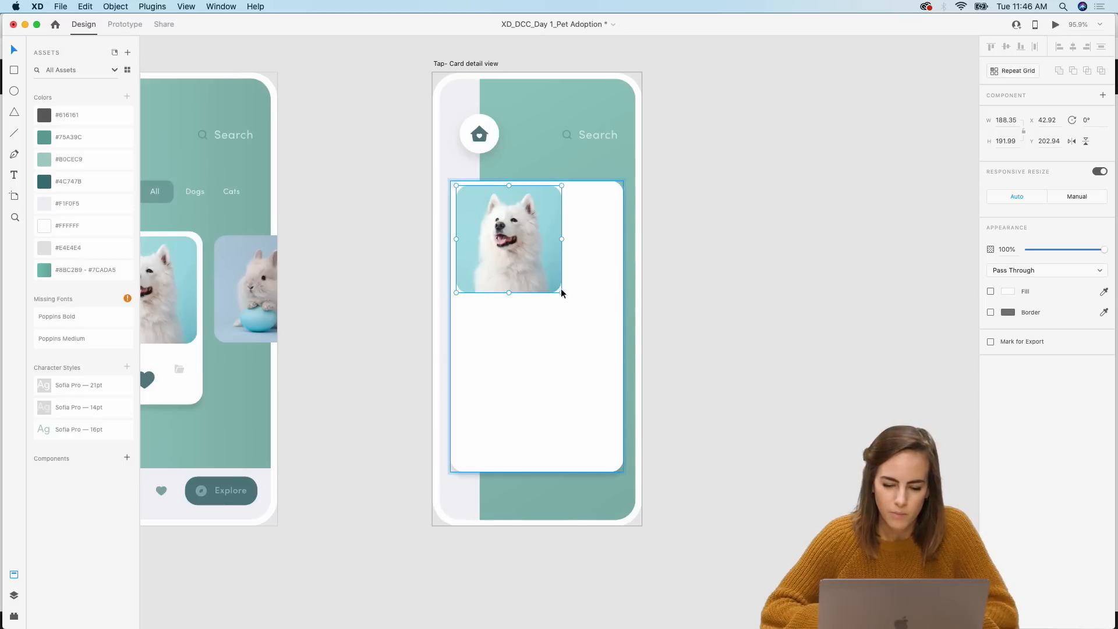
left_click_drag(561, 292, 621, 345)
left_click(747, 356)
scroll(747, 356, "down", 10)
scroll(747, 356, "left", 5)
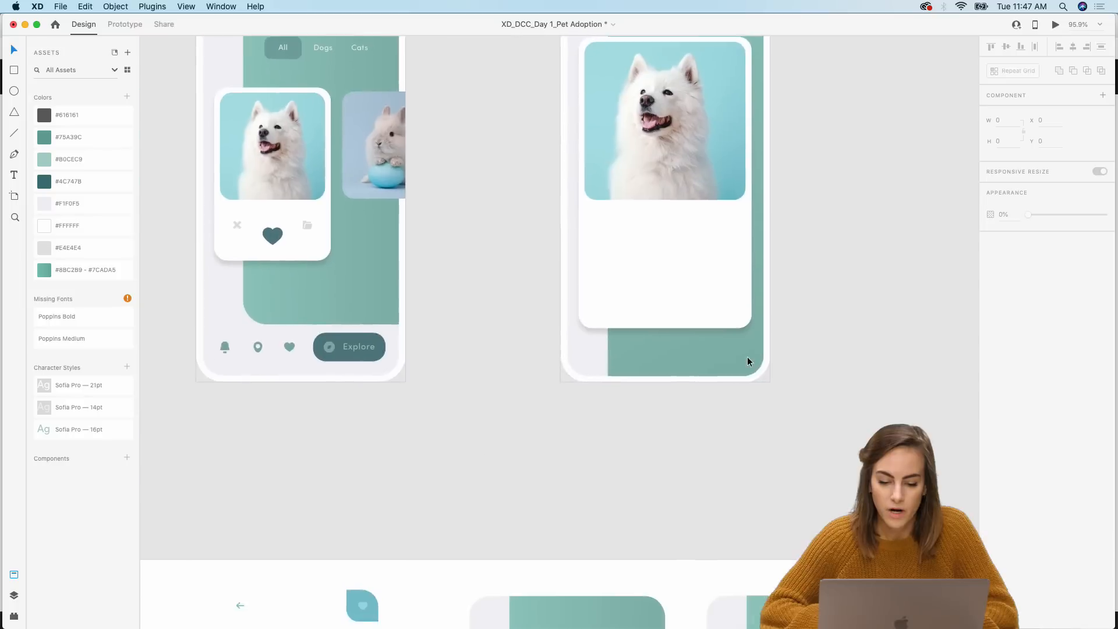
Step: Paste the back-arrow and heart header component onto the top of the dog photo in the detail card
scroll(747, 360, "down", 5)
scroll(747, 360, "left", 3)
left_click(679, 197)
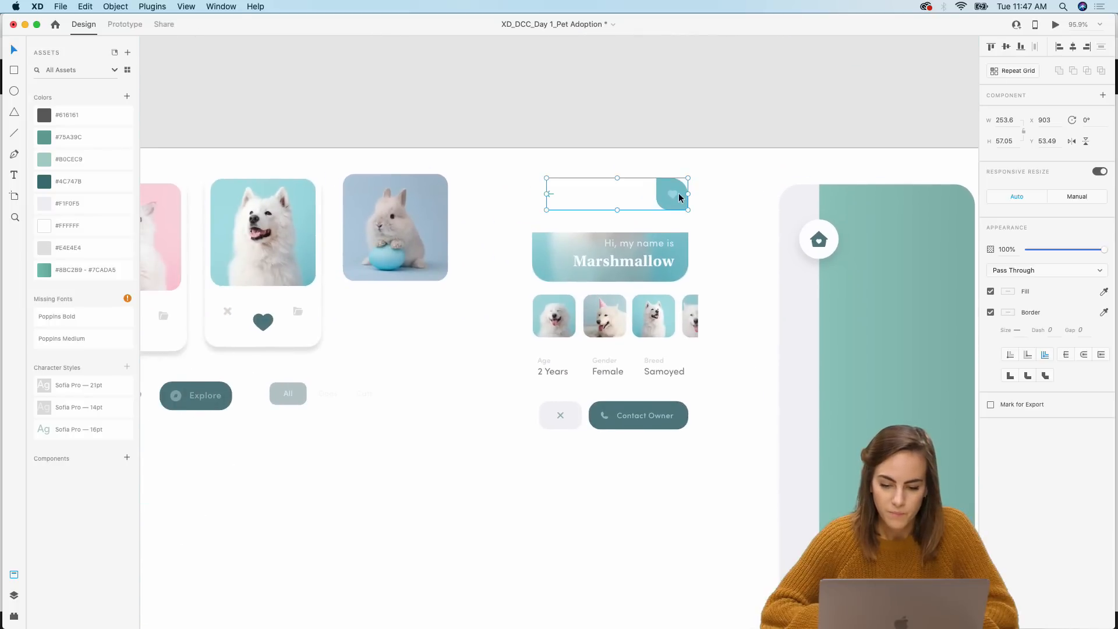
scroll(679, 196, "up", 3)
scroll(679, 197, "right", 3)
scroll(562, 319, "up", 8)
scroll(562, 319, "right", 6)
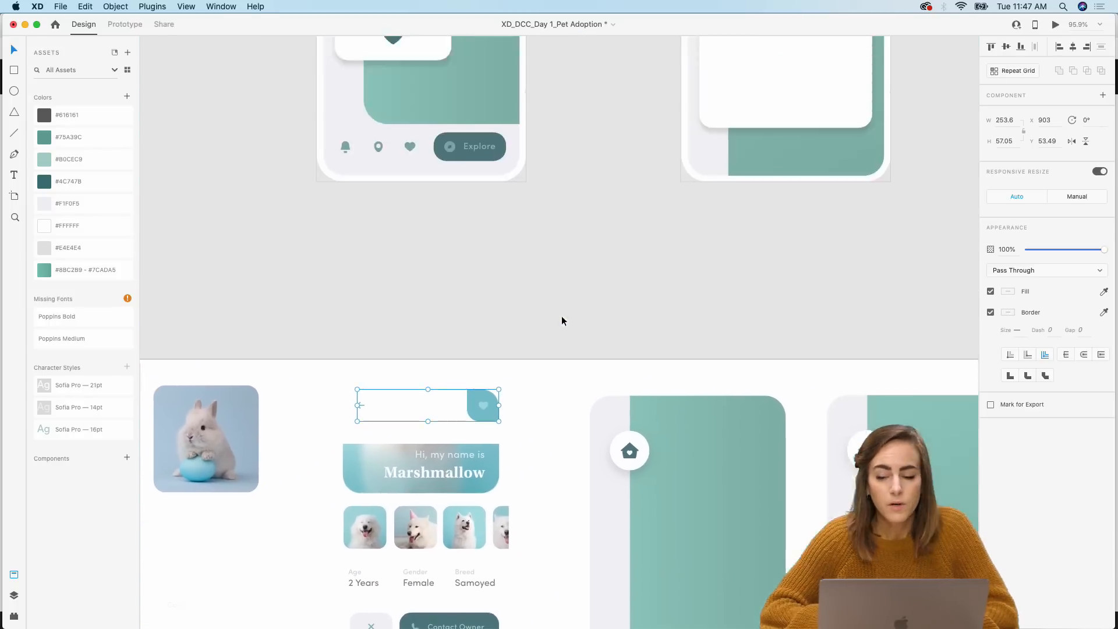
key("super+v")
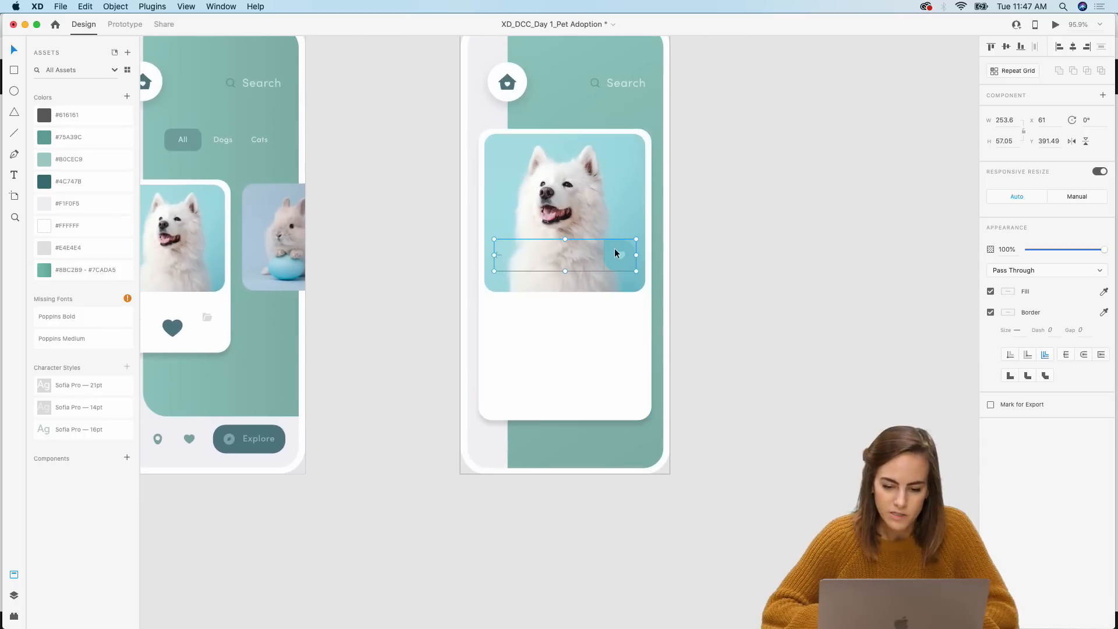
left_click_drag(614, 248, 624, 143)
left_click(504, 242)
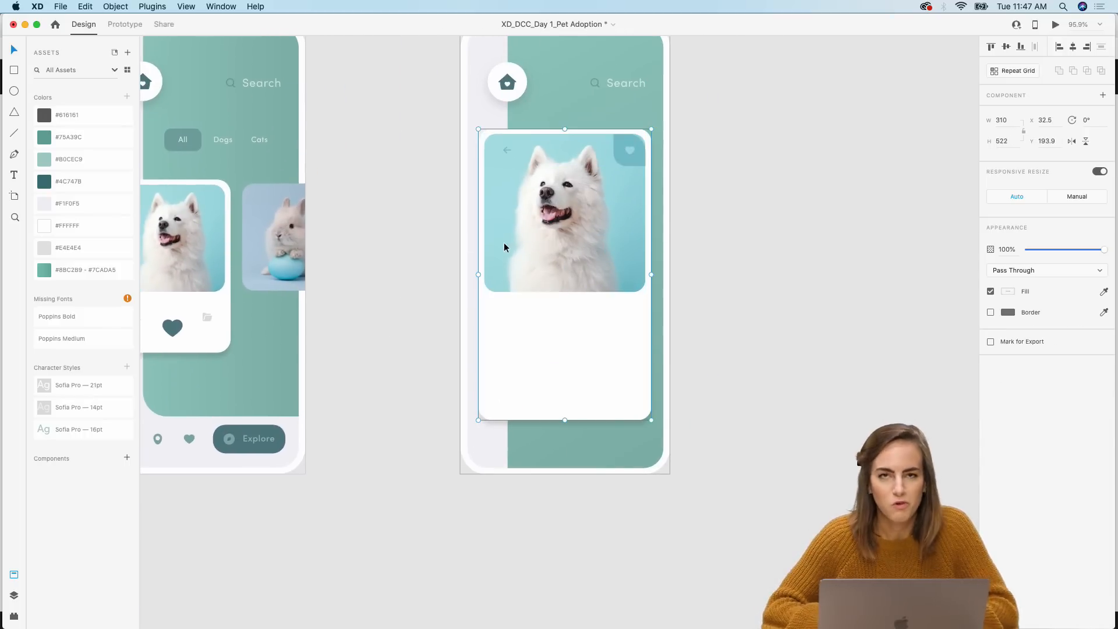
Step: Narrow the dog photo from its left edge and adjust its corner radius to fit the card
scroll(504, 242, "down", 3)
scroll(505, 234, "up", 5)
scroll(505, 238, "up", 3)
scroll(505, 239, "right", 2)
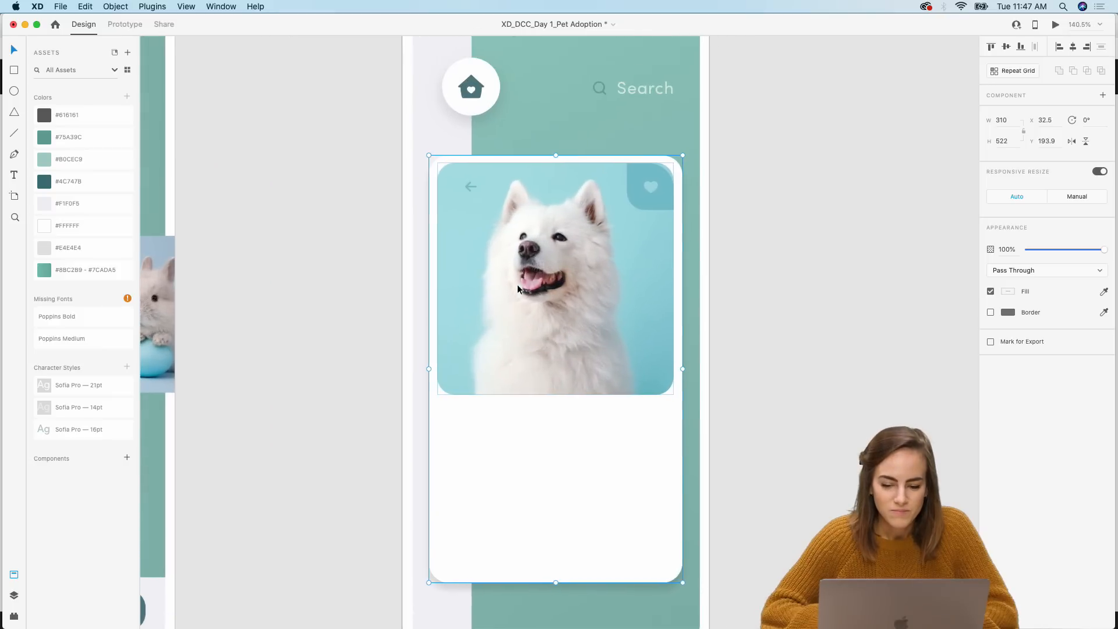
double_click(494, 311)
left_click(653, 184)
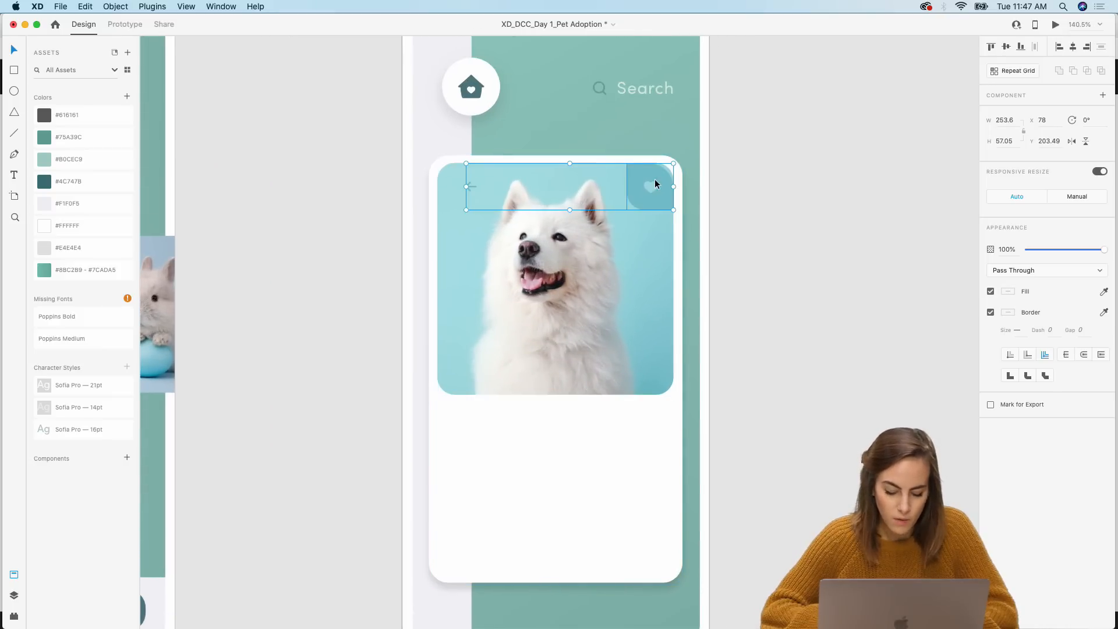
left_click(583, 260)
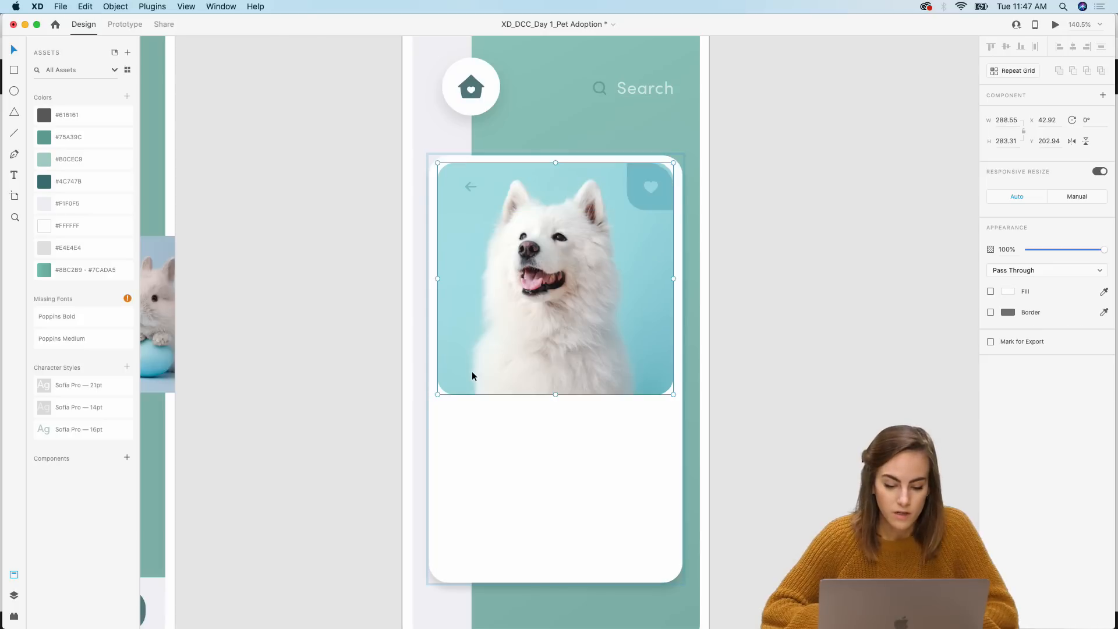
mouse_move(438, 394)
left_mouse_down()
mouse_move(460, 392)
mouse_move(447, 395)
left_mouse_up()
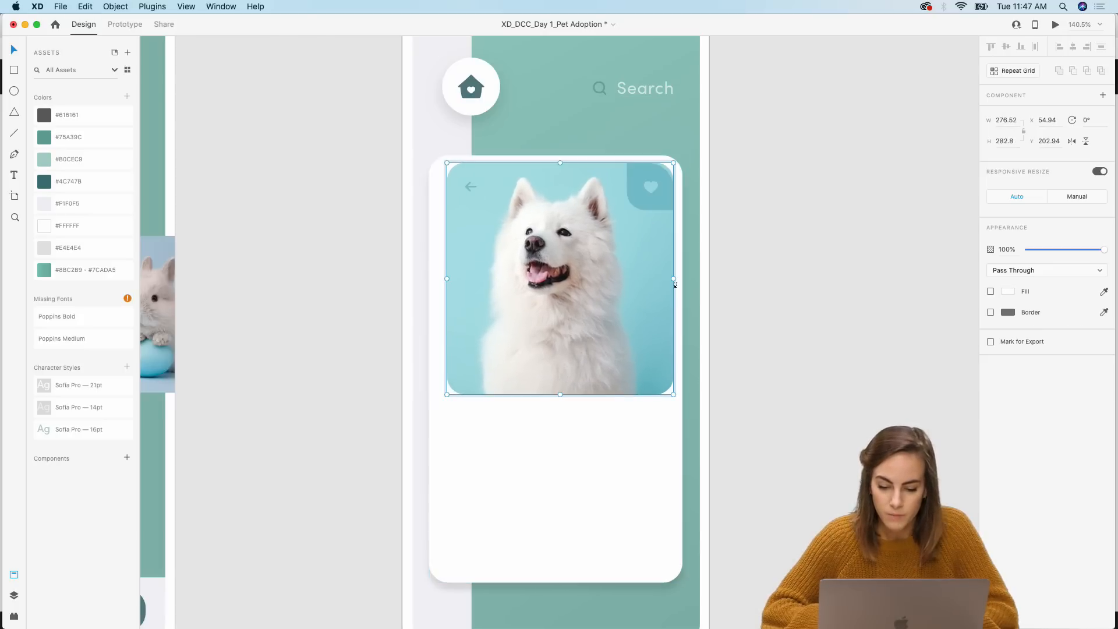
double_click(653, 226)
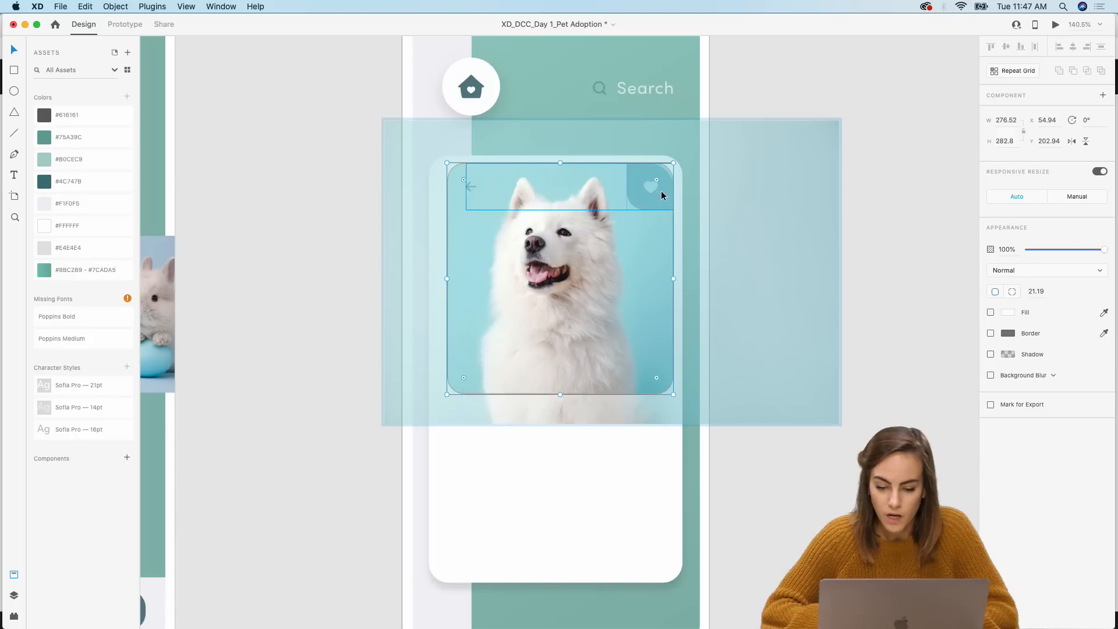
left_click_drag(656, 182, 648, 192)
left_click(772, 89)
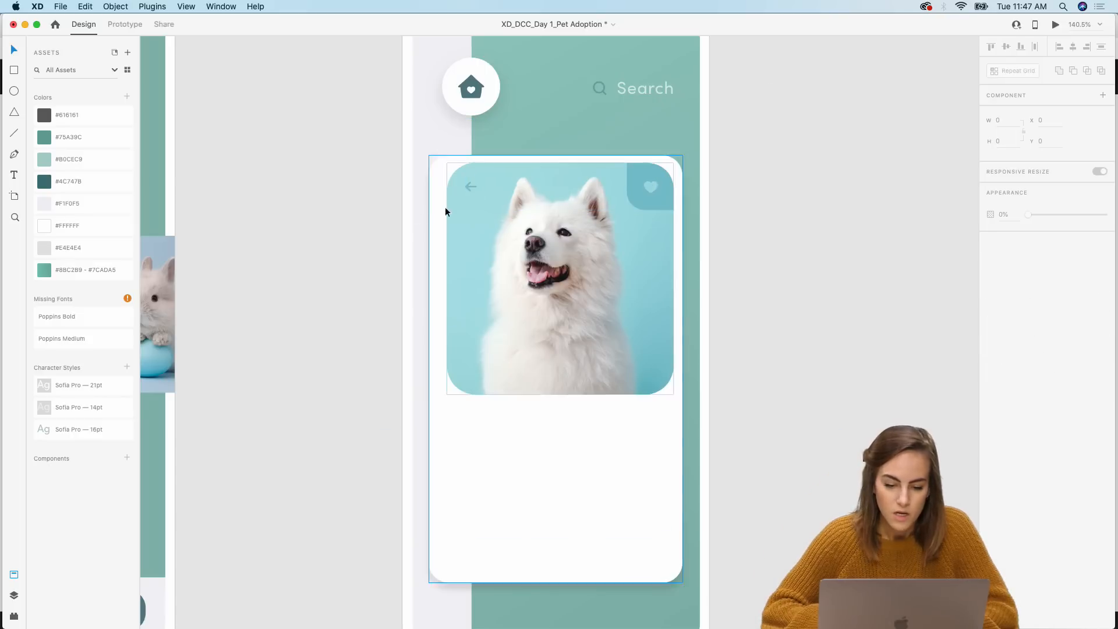
left_click(439, 171)
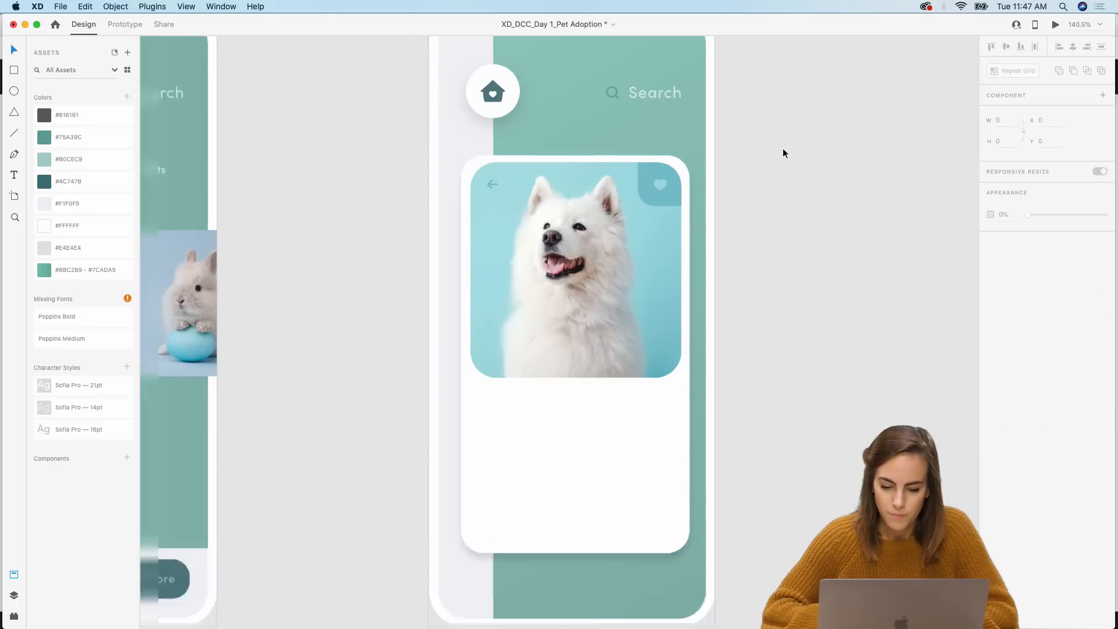
Step: Copy the 'Hi, my name is Marshmallow' banner from the components and paste it into the detail card
scroll(783, 149, "down", 5)
scroll(783, 149, "down", 5)
left_click(524, 333)
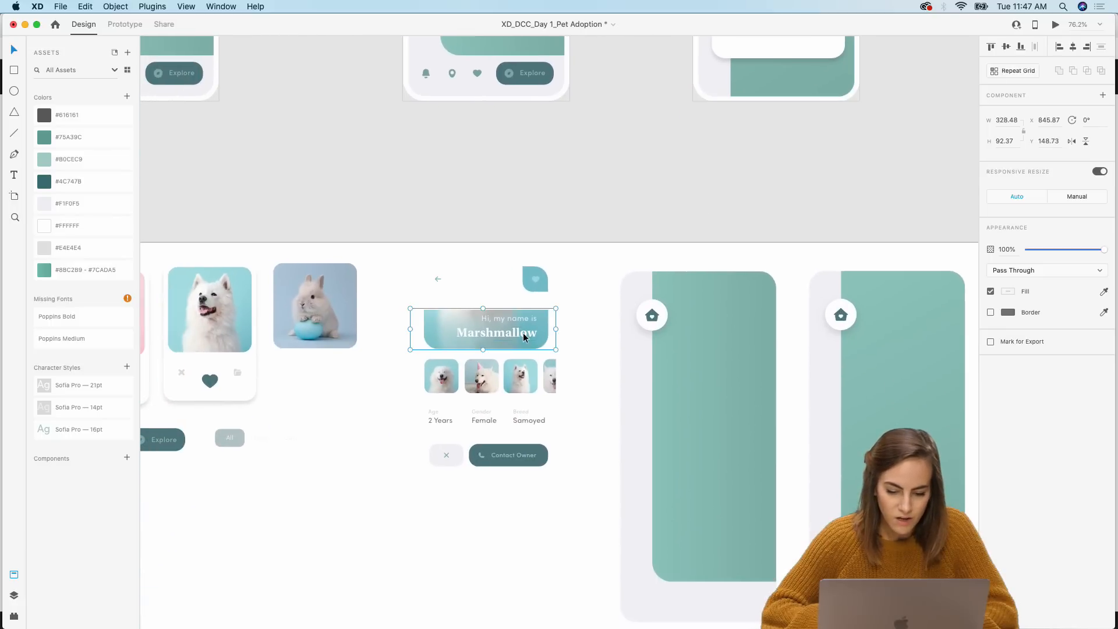
key("super+c")
scroll(523, 333, "up", 7)
scroll(523, 333, "right", 4)
left_click(524, 333)
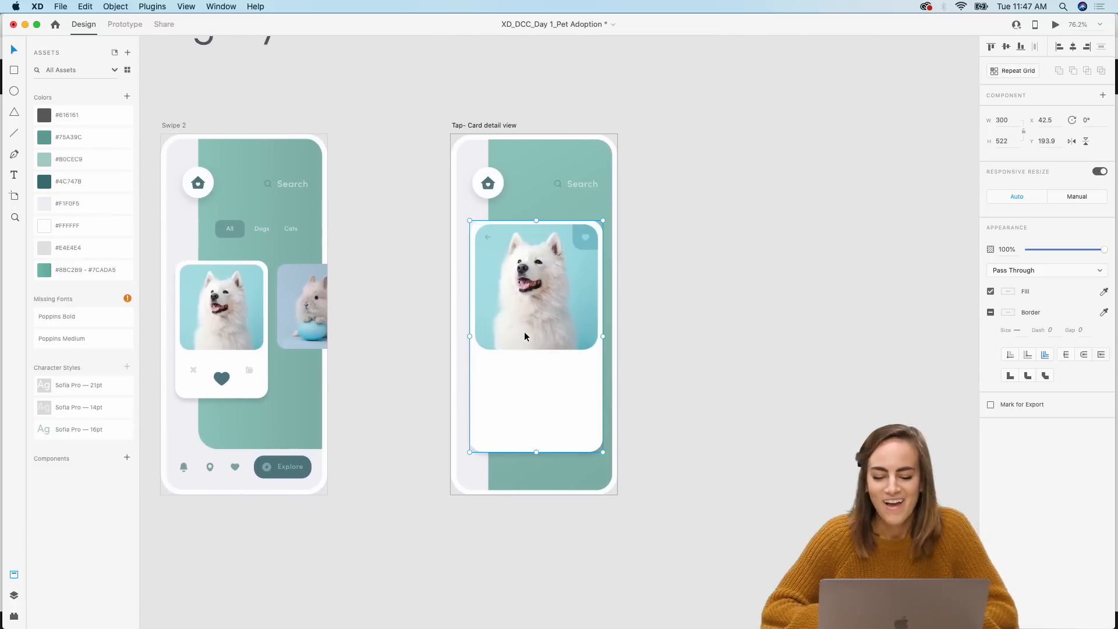
key("super+v")
Step: Position the Marshmallow banner over the bottom of the dog photo and trim its width to match
scroll(525, 336, "up", 6)
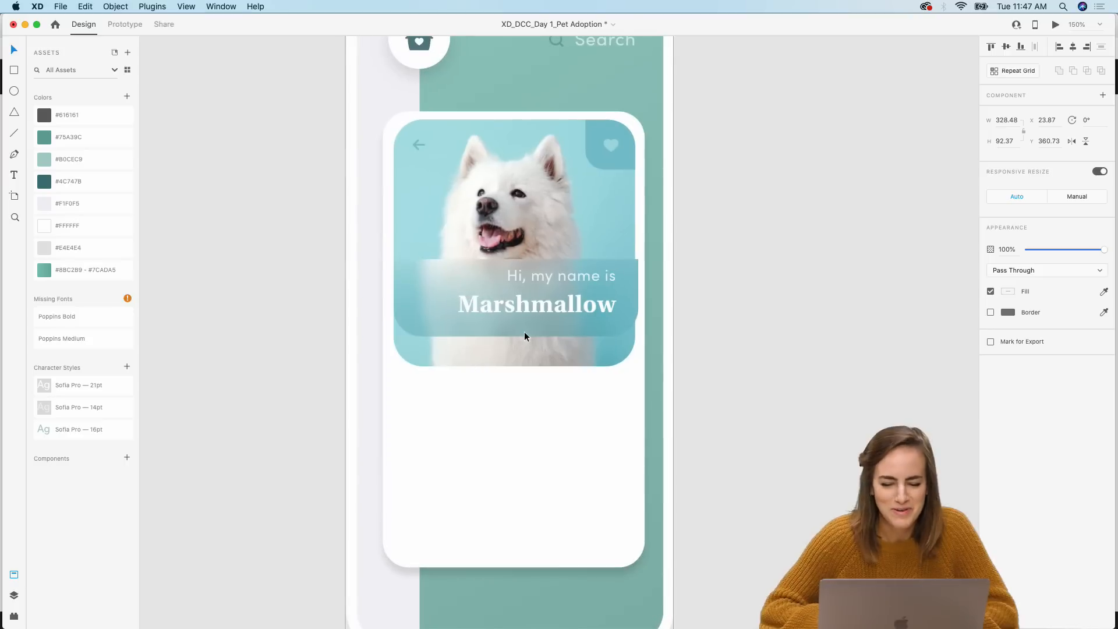
left_click_drag(525, 331, 484, 331)
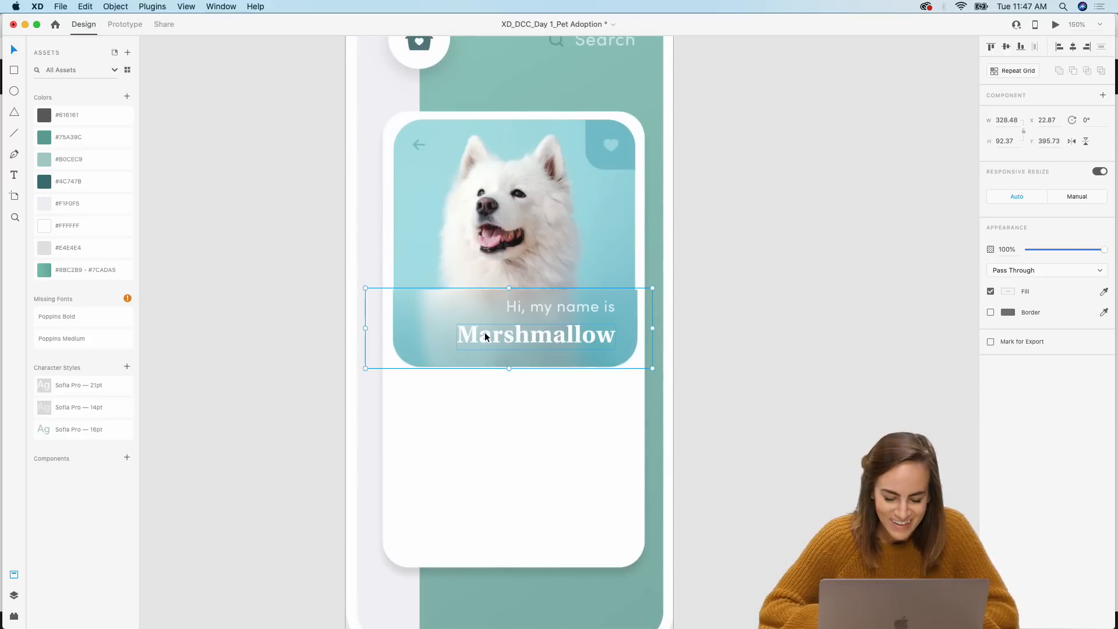
left_click(818, 302)
scroll(602, 343, "up", 2)
left_click(600, 328)
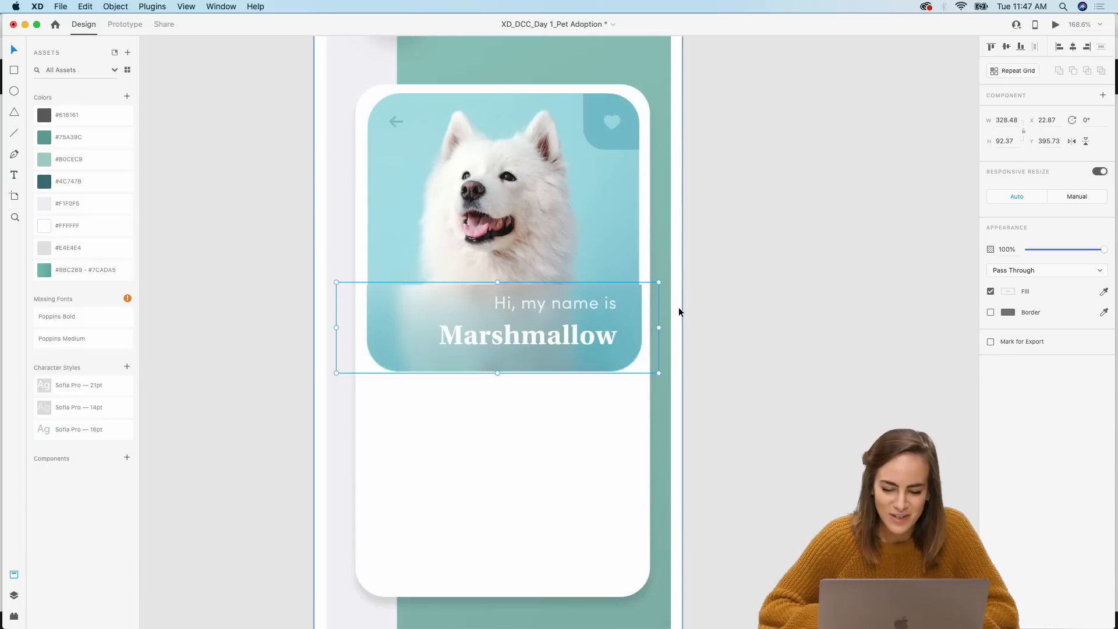
left_click_drag(656, 284, 652, 285)
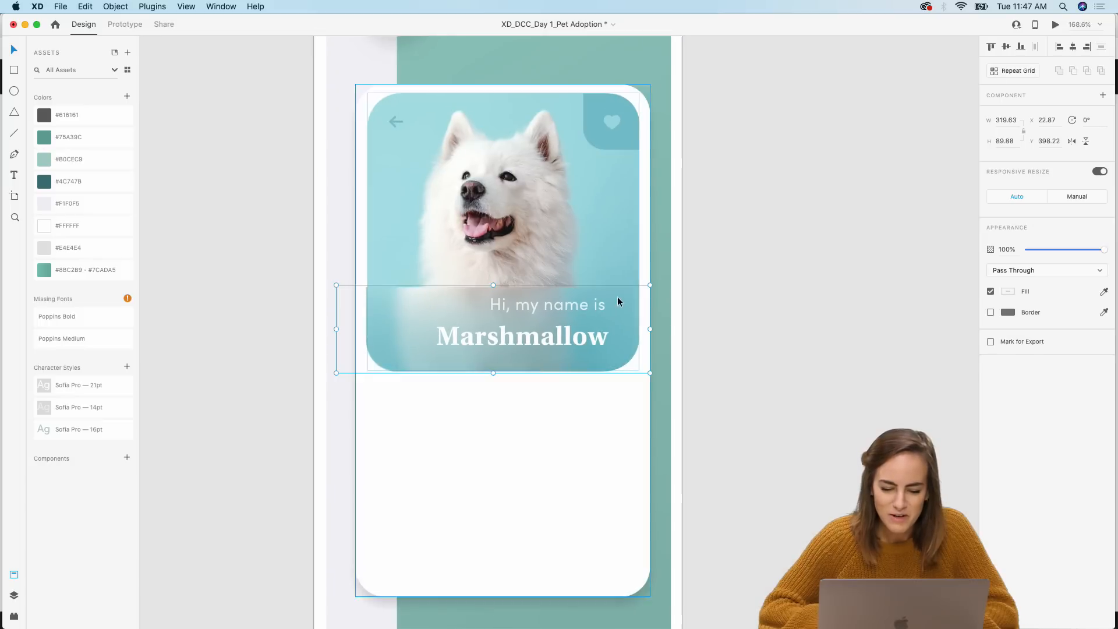
Step: Nudge the Marshmallow banner right and widen it from its left edge to cover the photo's bottom
left_click_drag(543, 325, 547, 323)
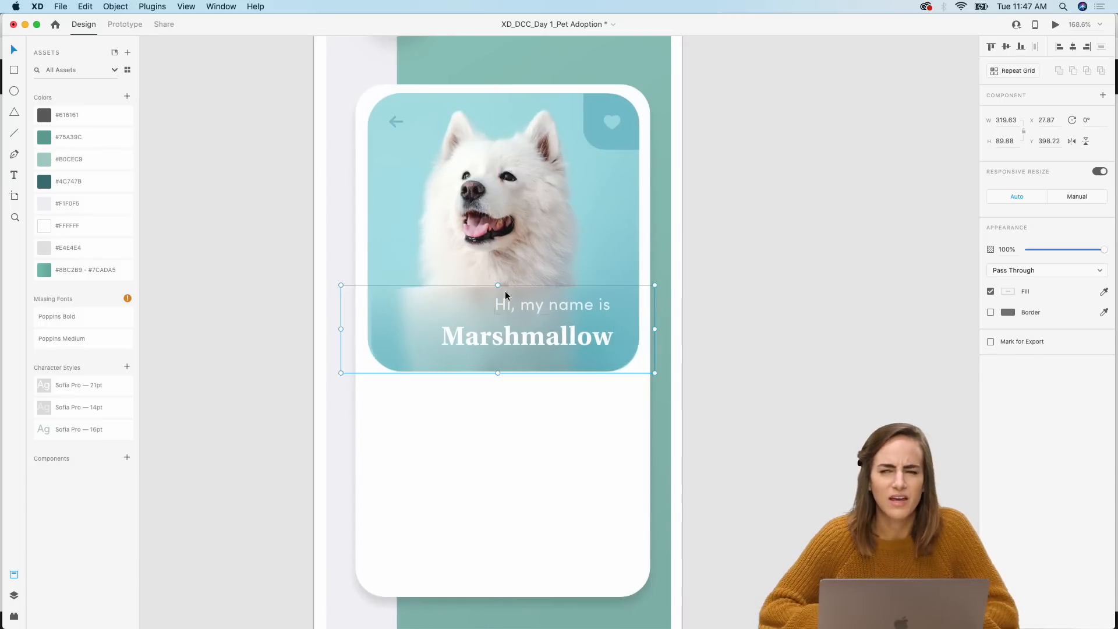
scroll(474, 289, "up", 2)
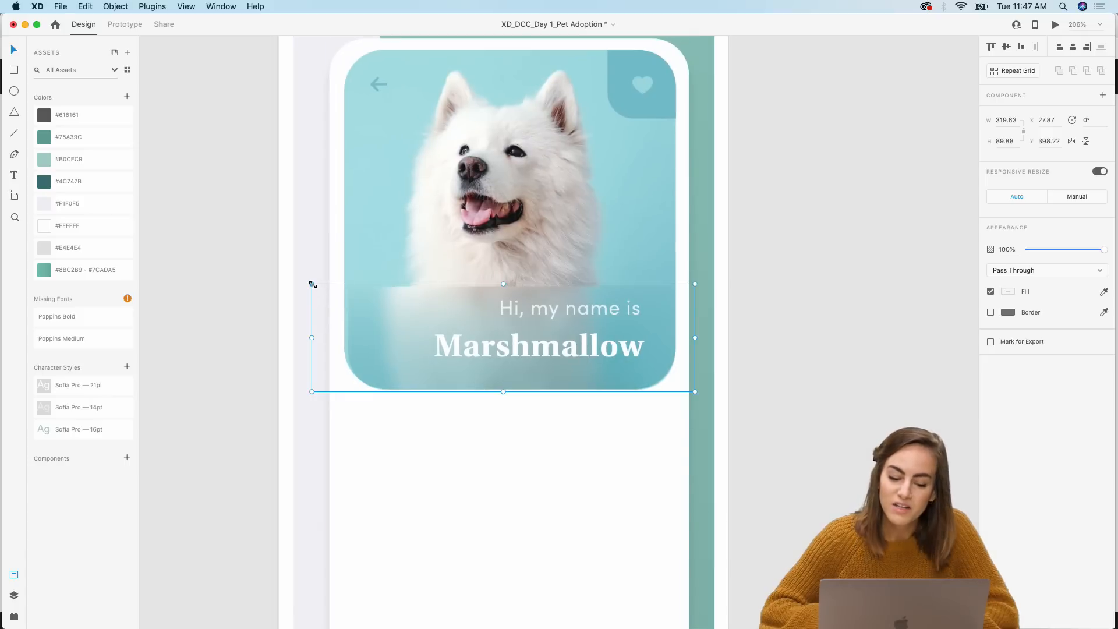
left_click_drag(312, 284, 299, 282)
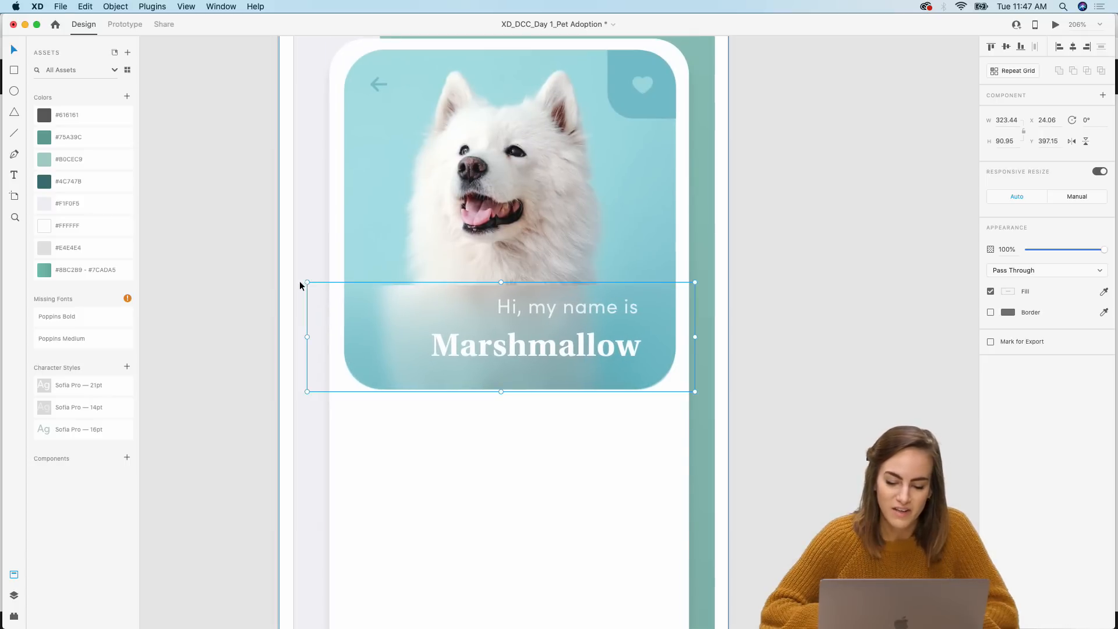
left_click(823, 304)
Step: Copy the row of dog photo thumbnails from the components and paste it below the photo in the detail card
scroll(824, 304, "down", 3)
scroll(825, 305, "down", 2)
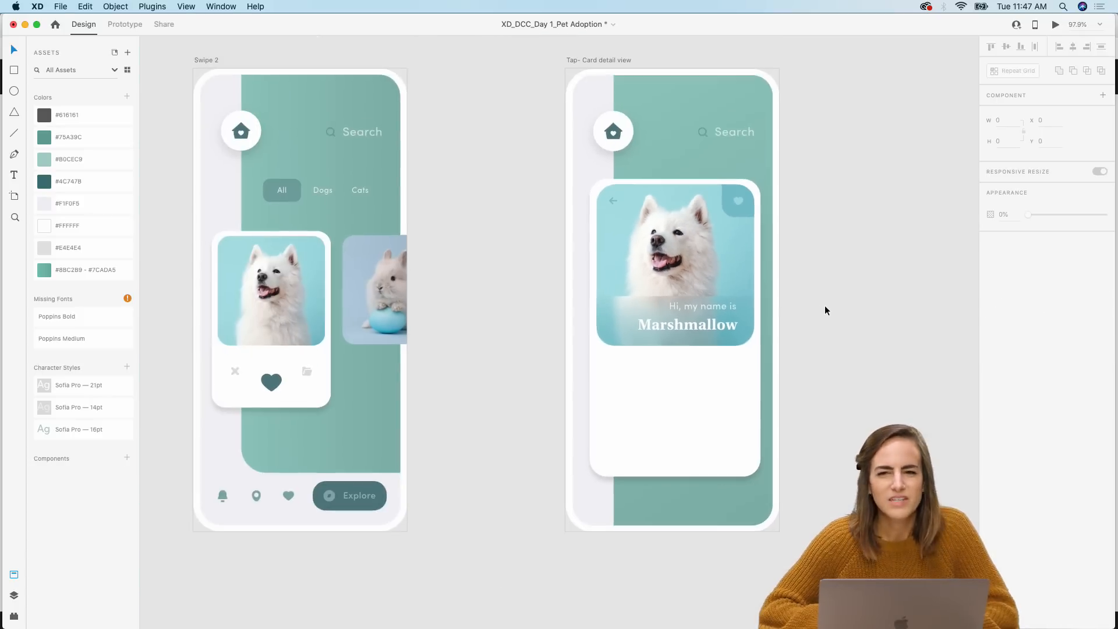
scroll(825, 306, "down", 10)
scroll(825, 305, "down", 1)
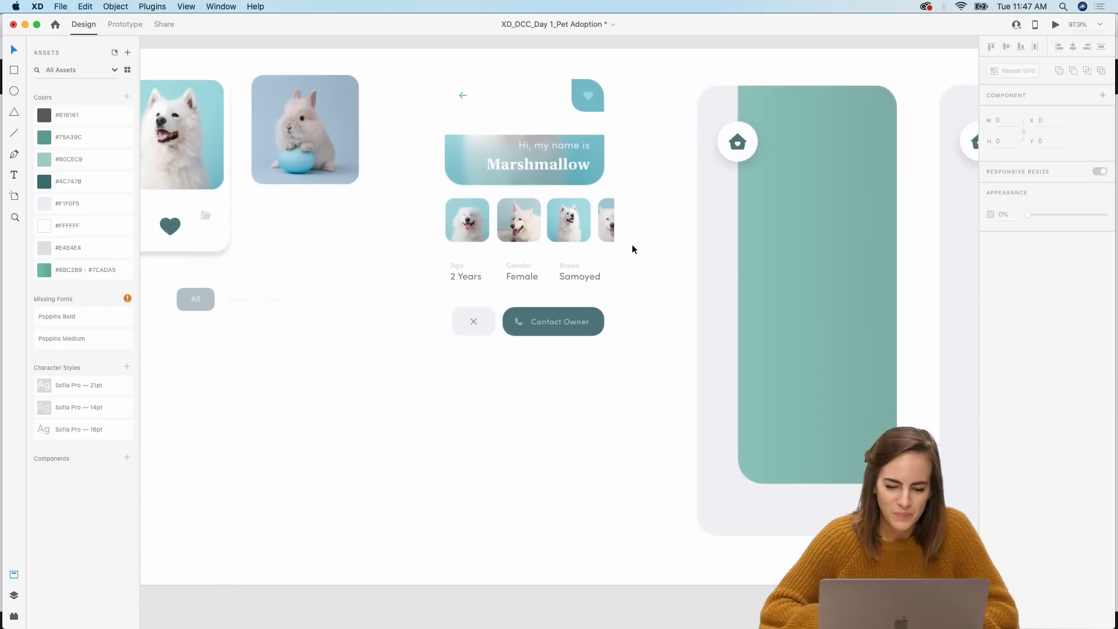
left_click(585, 236)
scroll(585, 235, "up", 9)
scroll(585, 236, "right", 6)
scroll(585, 239, "up", 4)
scroll(585, 239, "left", 1)
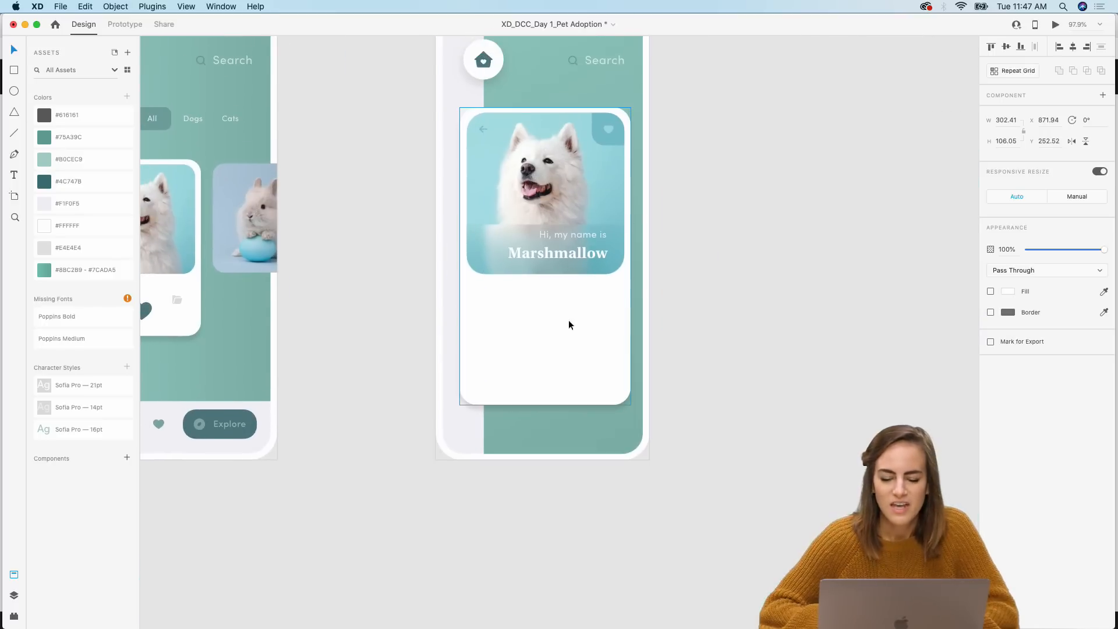
left_click(557, 360)
scroll(557, 356, "up", 5)
scroll(558, 357, "up", 5)
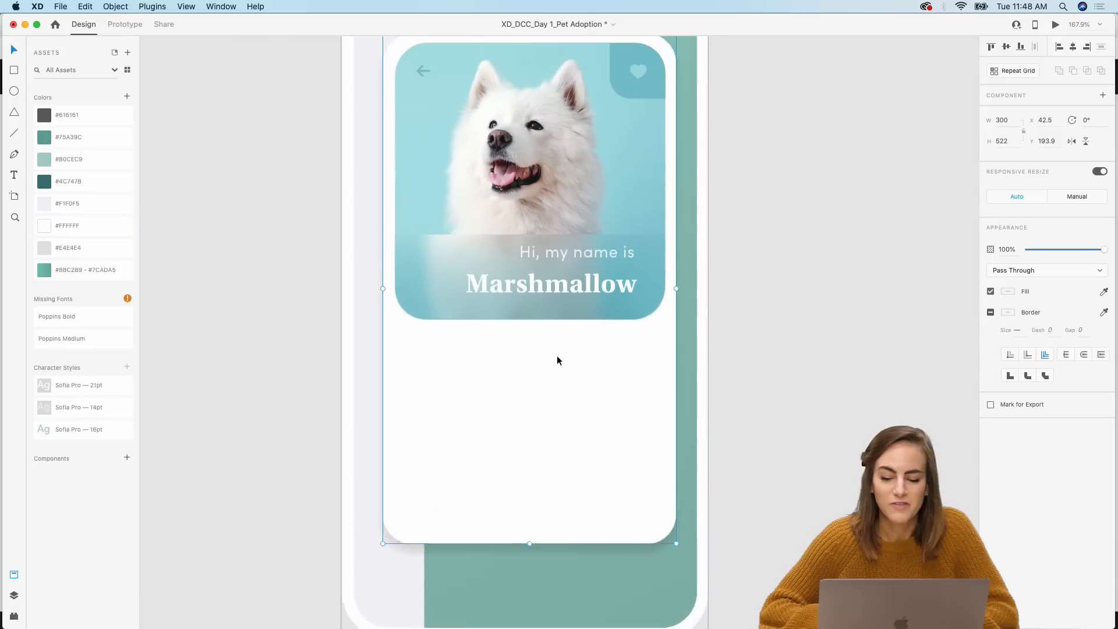
double_click(508, 474)
key("ctrl+v")
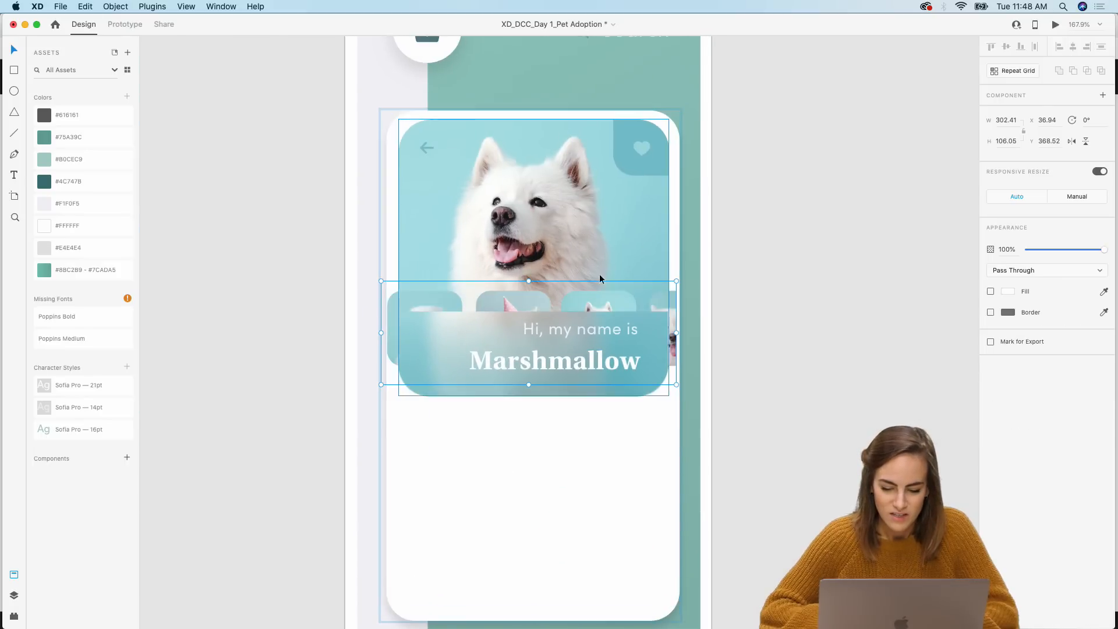
left_click_drag(588, 297, 591, 430)
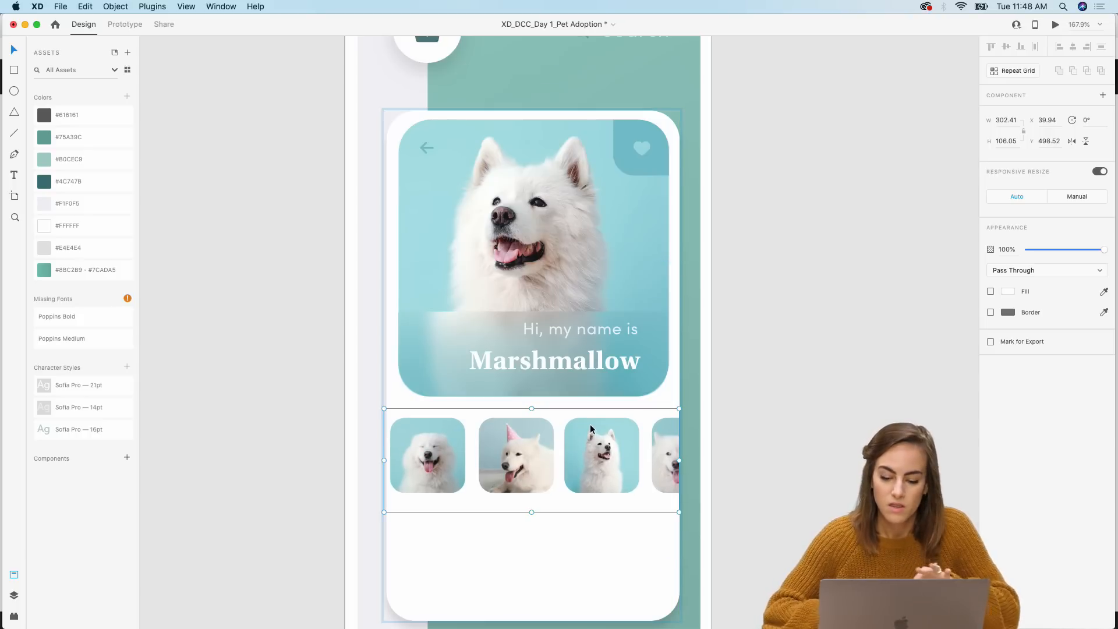
Step: Cut the Marshmallow banner and paste it back inside the detail card's group
left_click(883, 316)
scroll(883, 316, "down", 2)
left_click(561, 293)
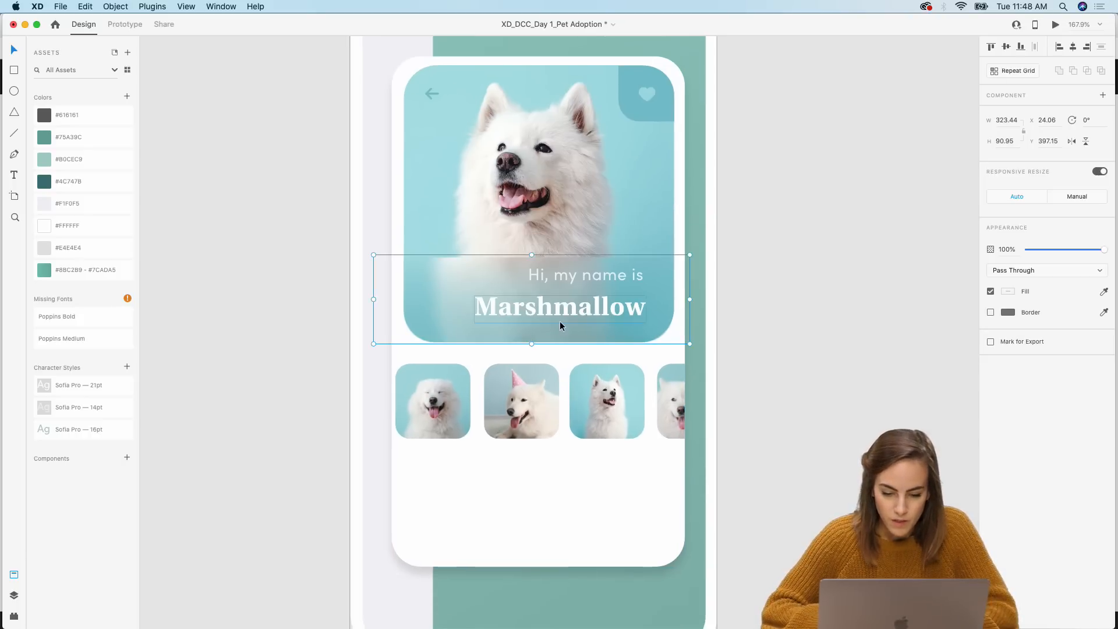
key("super+x")
double_click(571, 312)
key("super+v")
left_click(790, 281)
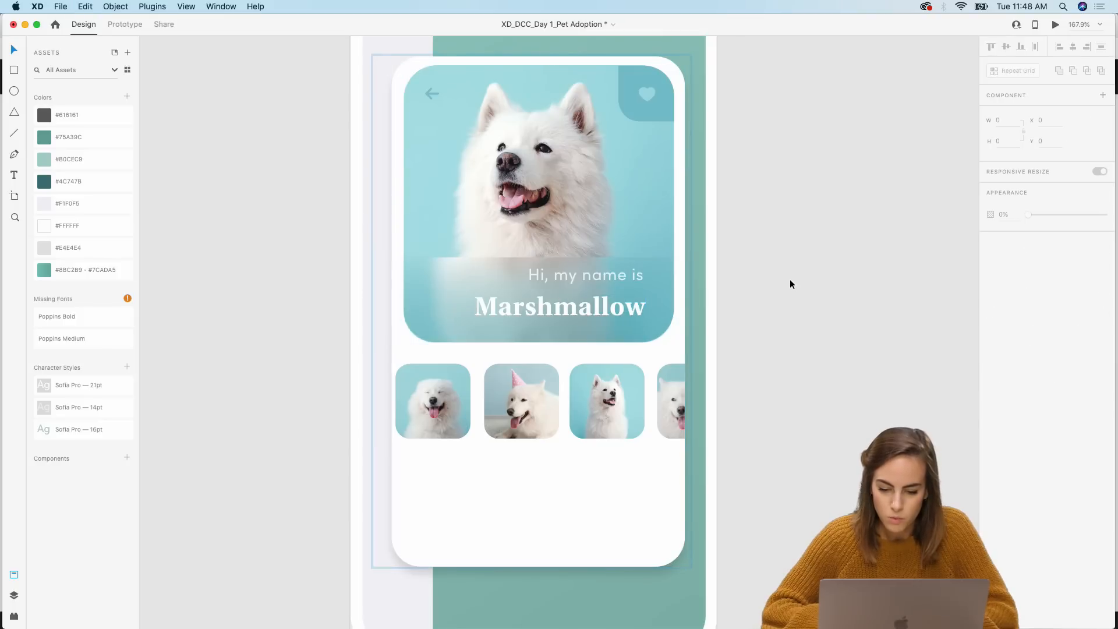
Step: Realign the banner's gradient background rectangle with the bottom of the dog photo
scroll(789, 284, "down", 5)
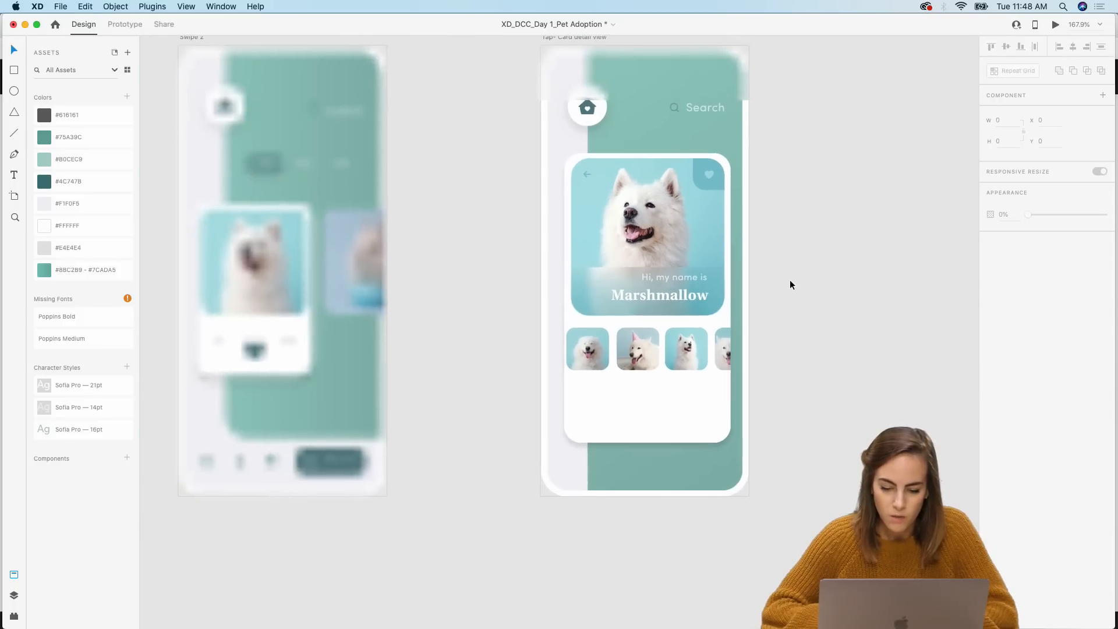
double_click(597, 286)
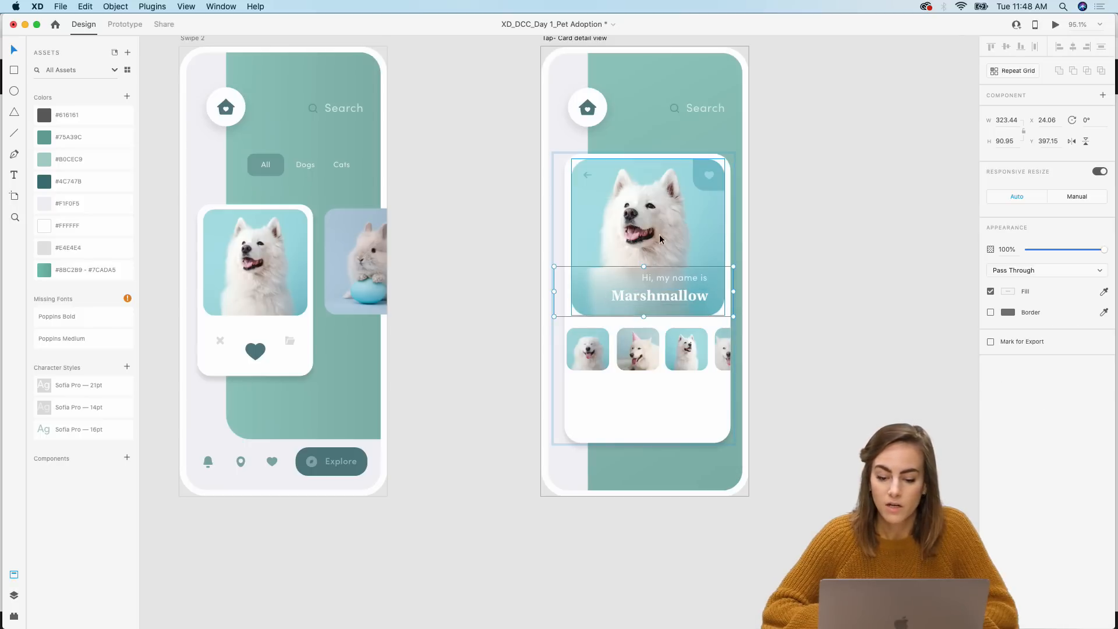
double_click(603, 284)
double_click(599, 305)
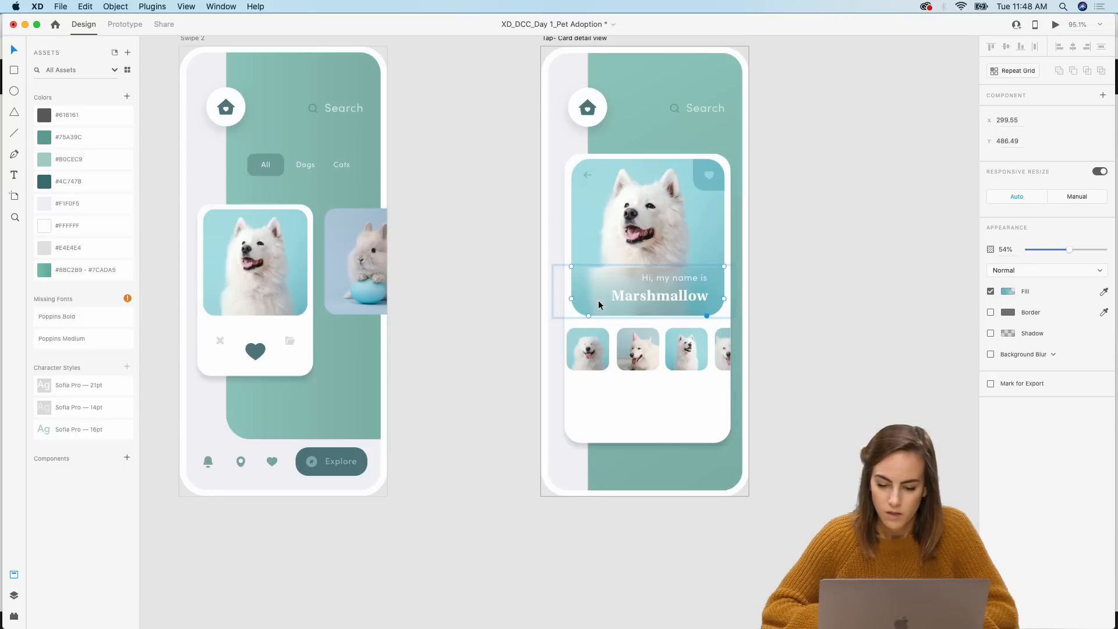
key("Escape")
left_click_drag(601, 284, 643, 282)
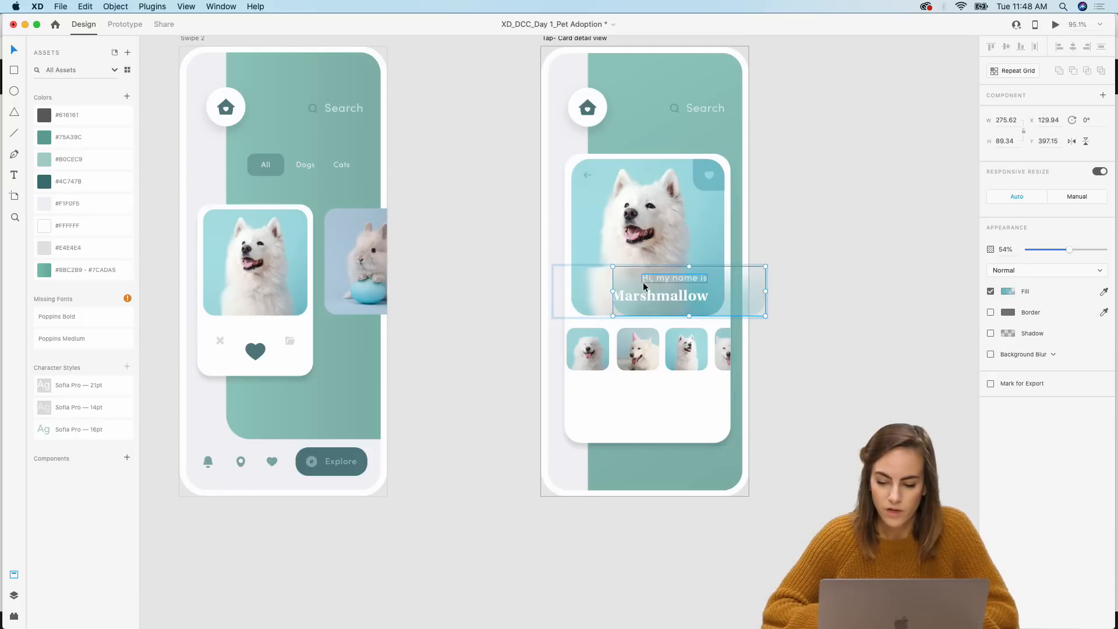
left_click(578, 303)
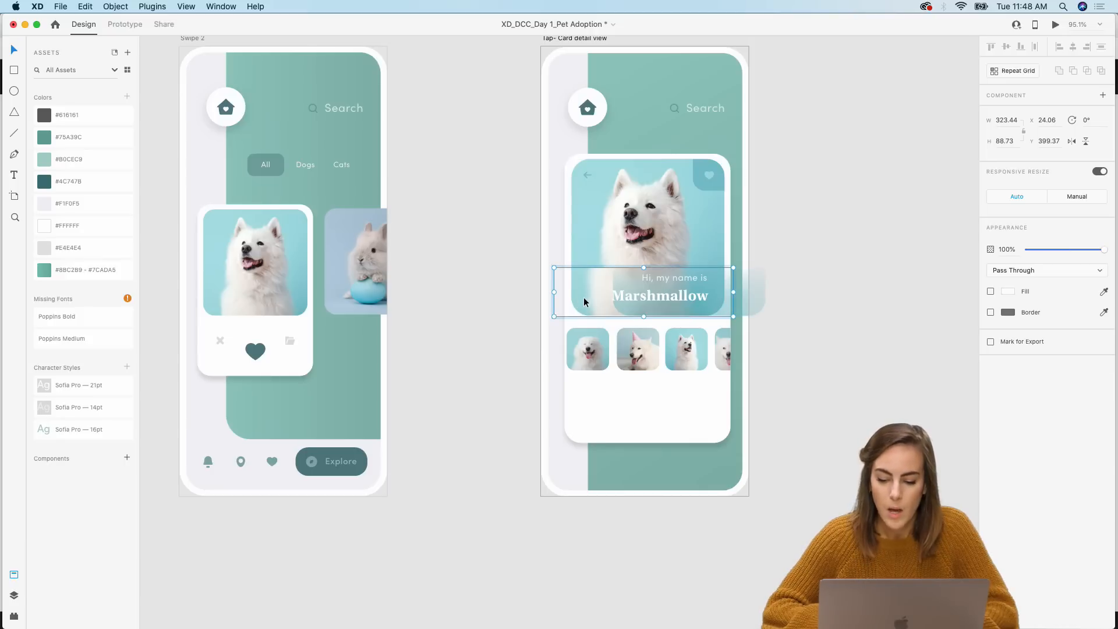
double_click(586, 301)
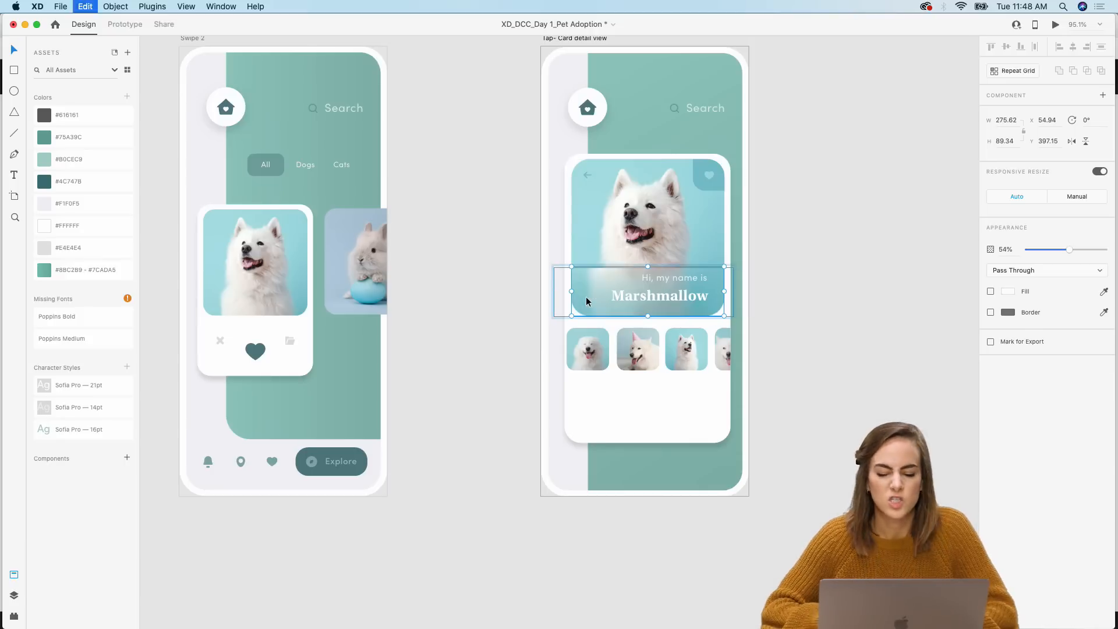
left_click(827, 308)
Step: Copy the Age, Gender and Breed info row from the components and paste it below the thumbnails in the detail card
scroll(827, 308, "down", 10)
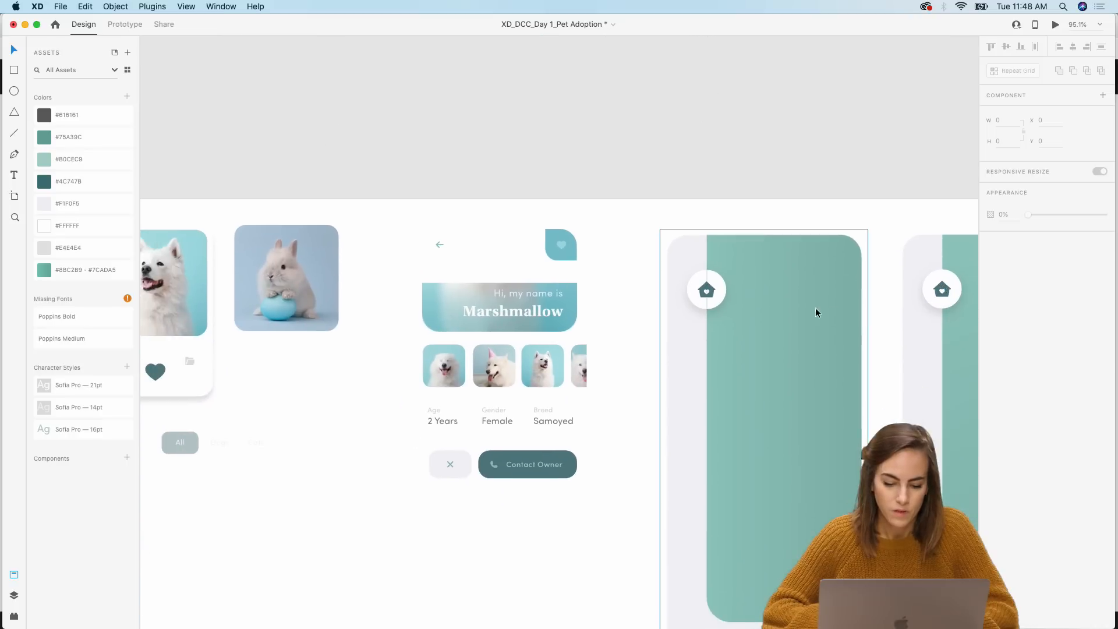
scroll(506, 371, "up", 5)
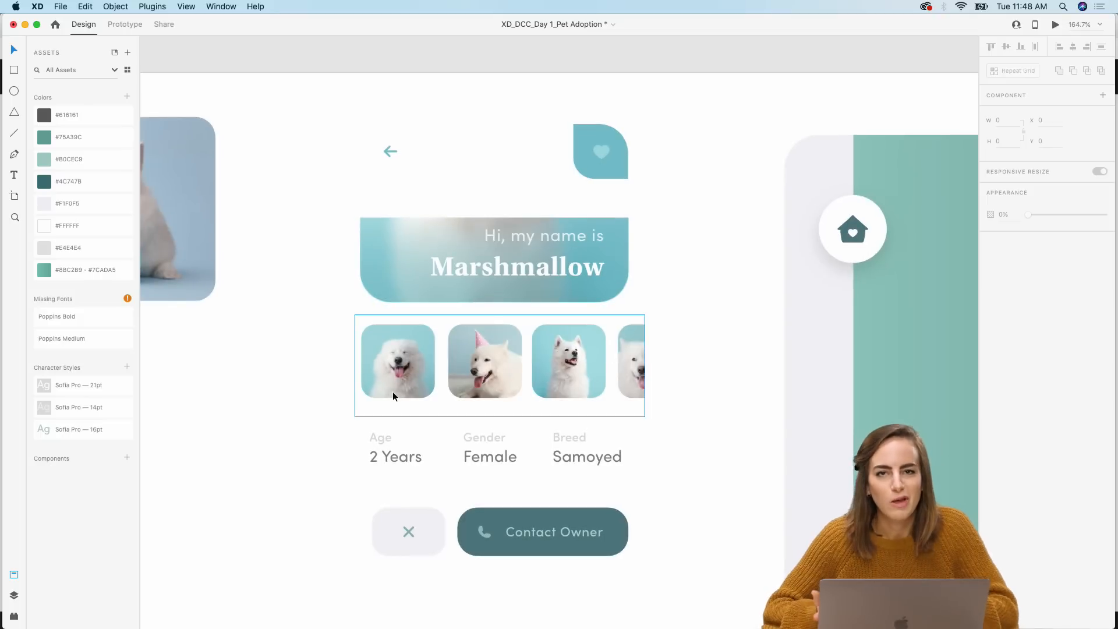
left_click(397, 461)
scroll(396, 464, "down", 5)
scroll(397, 465, "up", 5)
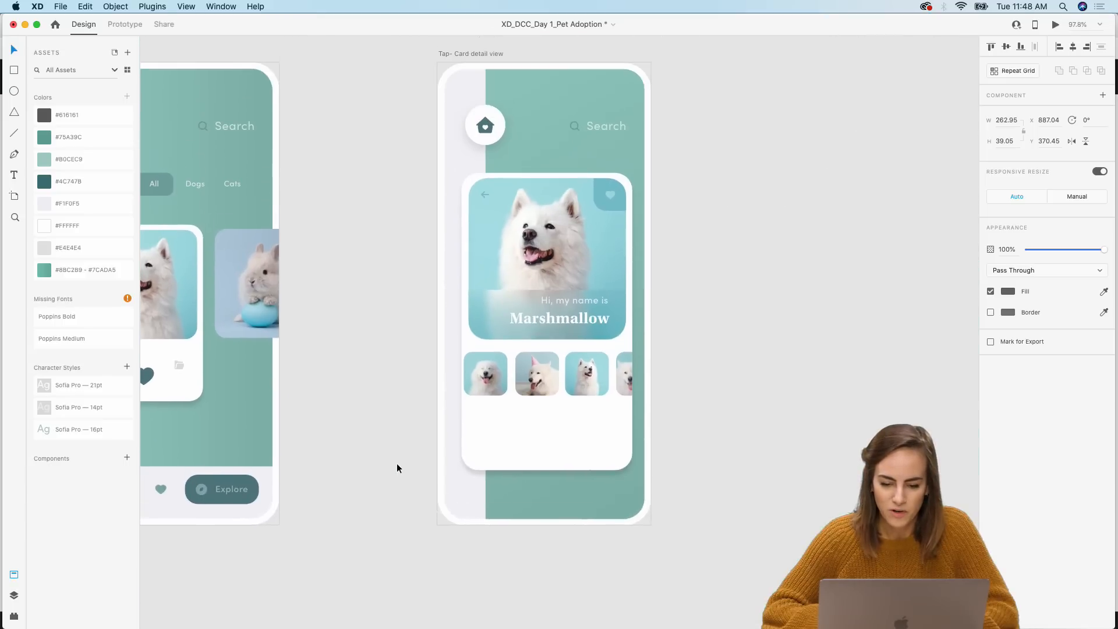
left_click(543, 444)
key("super+v")
left_click_drag(545, 316, 550, 441)
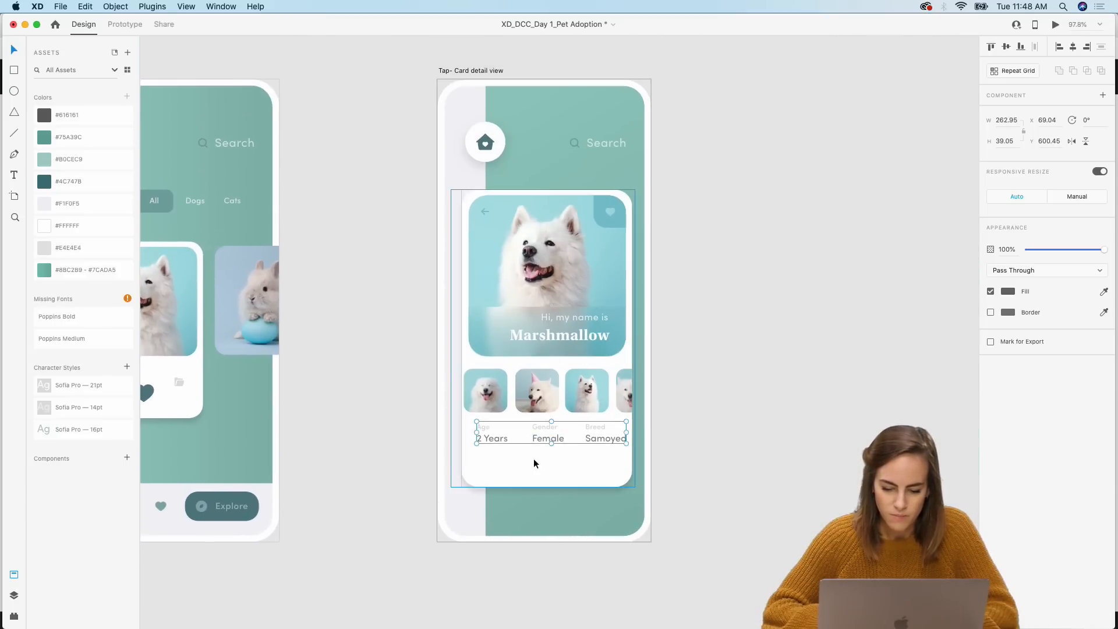
Step: Widen the detail card, the dog photo and the Marshmallow banner slightly from their left edges
left_click(534, 459)
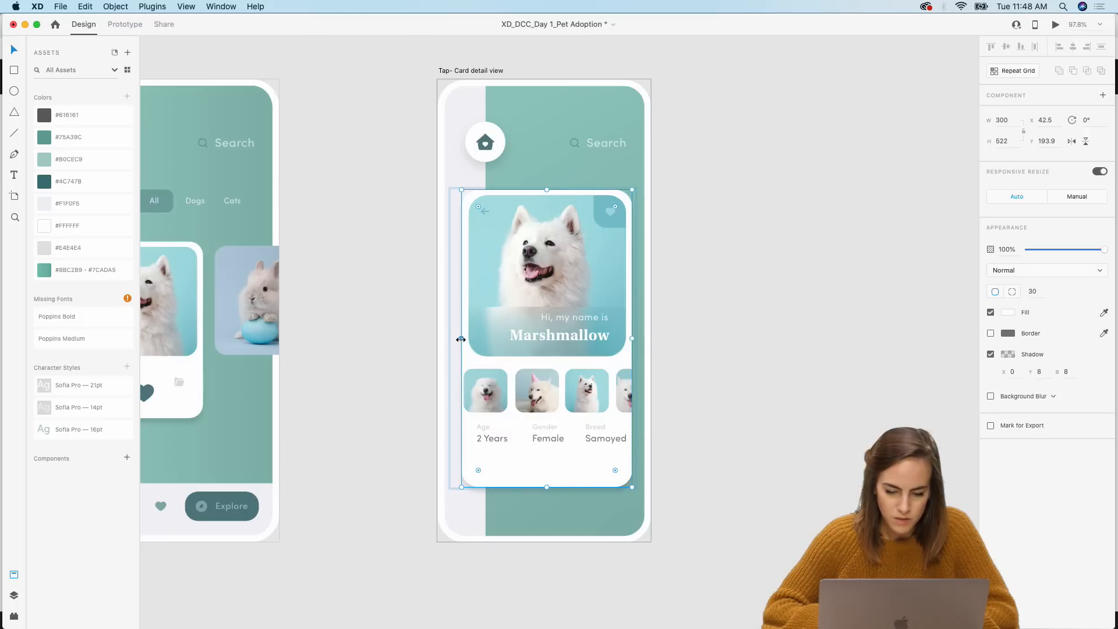
left_click_drag(461, 339, 455, 338)
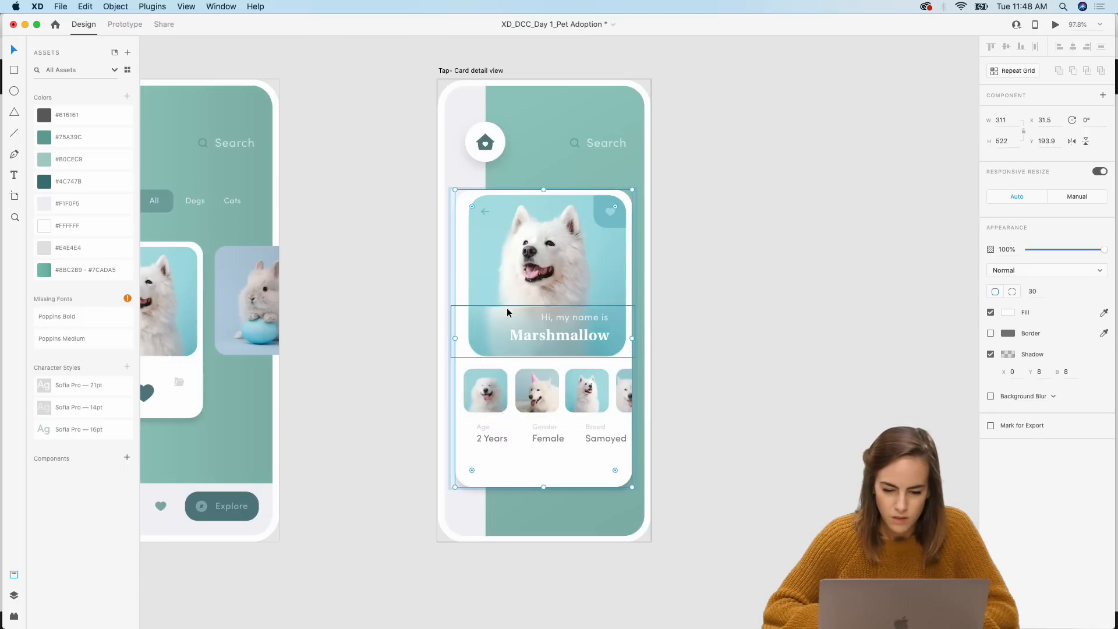
left_click(483, 268)
left_click_drag(469, 274, 464, 275)
left_click(453, 327)
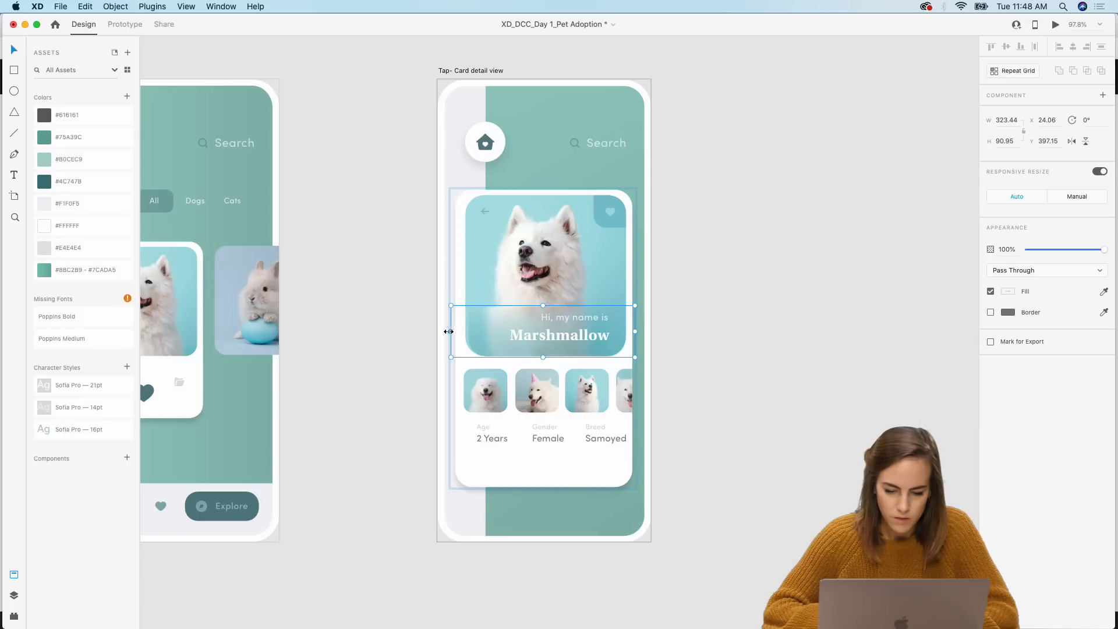
left_click_drag(449, 332, 447, 330)
left_click(732, 327)
Step: Copy the close and Contact Owner button row from the components and paste it at the bottom of the detail card
scroll(732, 327, "down", 5)
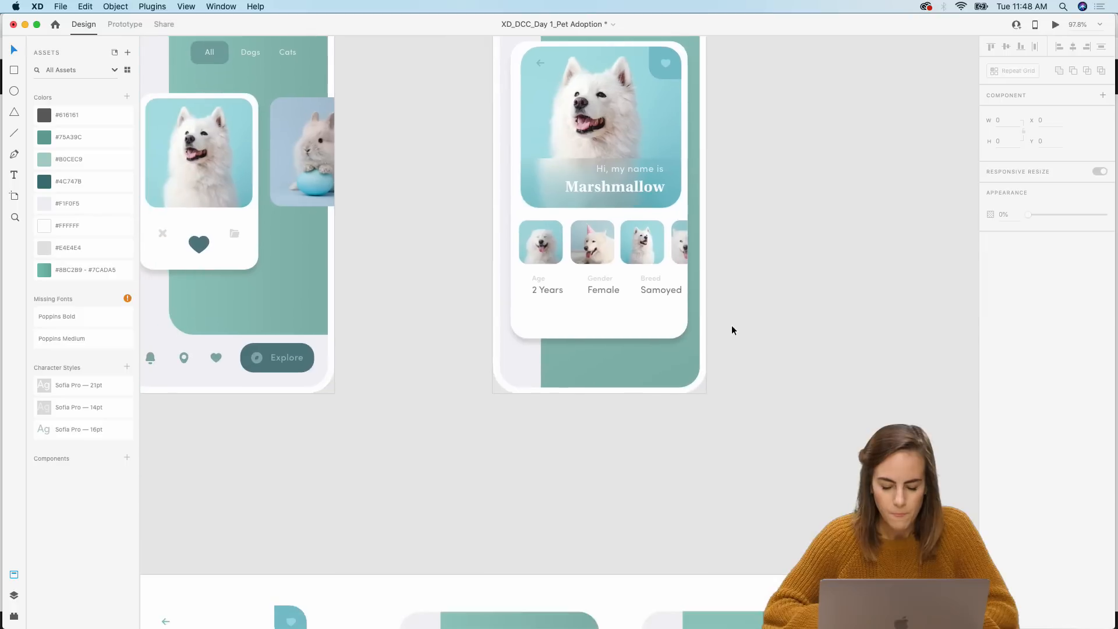
scroll(732, 325, "down", 2)
scroll(679, 271, "down", 7)
scroll(680, 271, "left", 4)
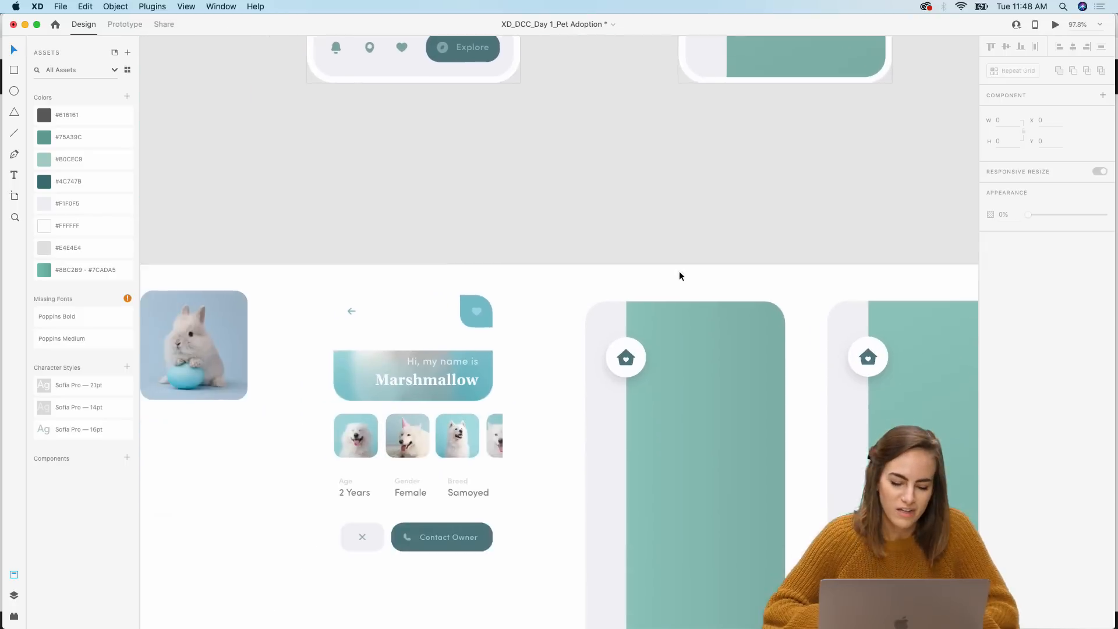
left_click(543, 404)
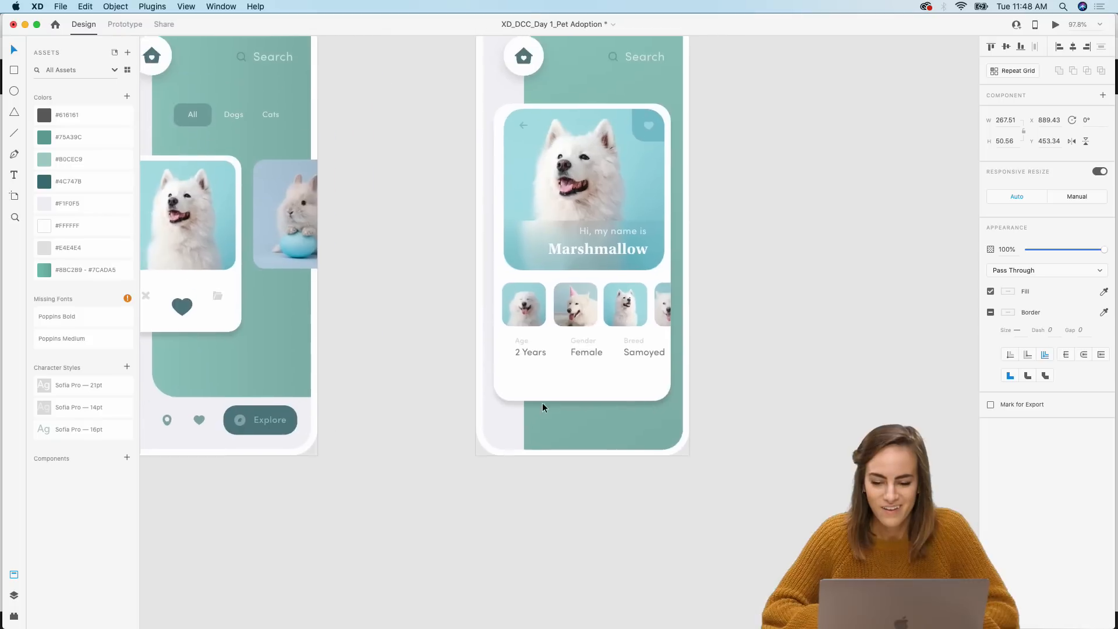
key("super+z")
left_click(606, 376)
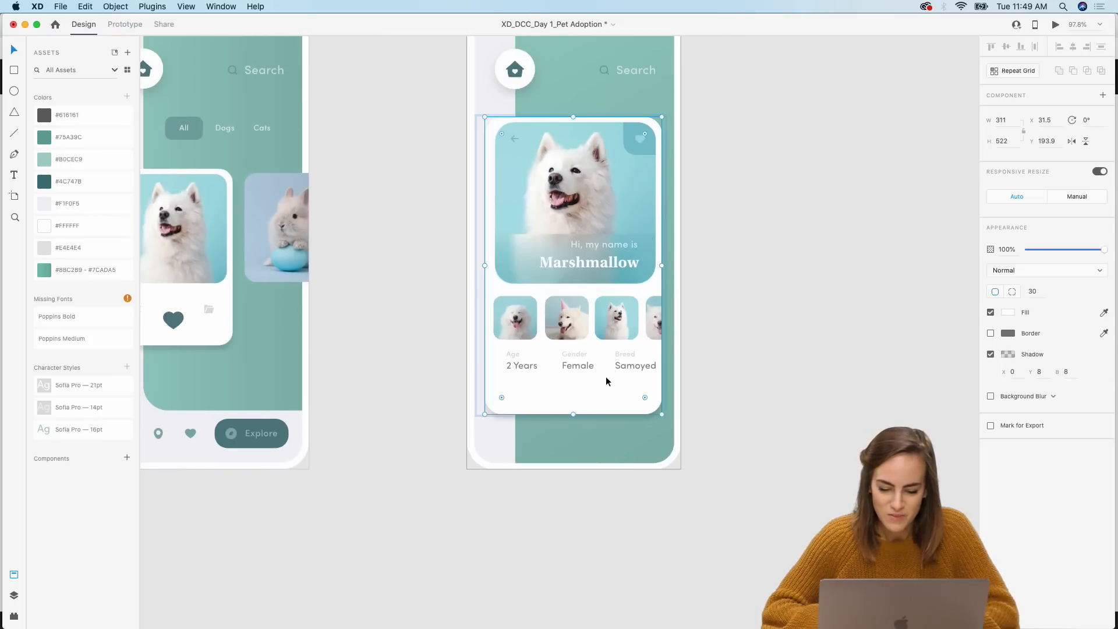
key("super+v")
left_click_drag(604, 265, 606, 400)
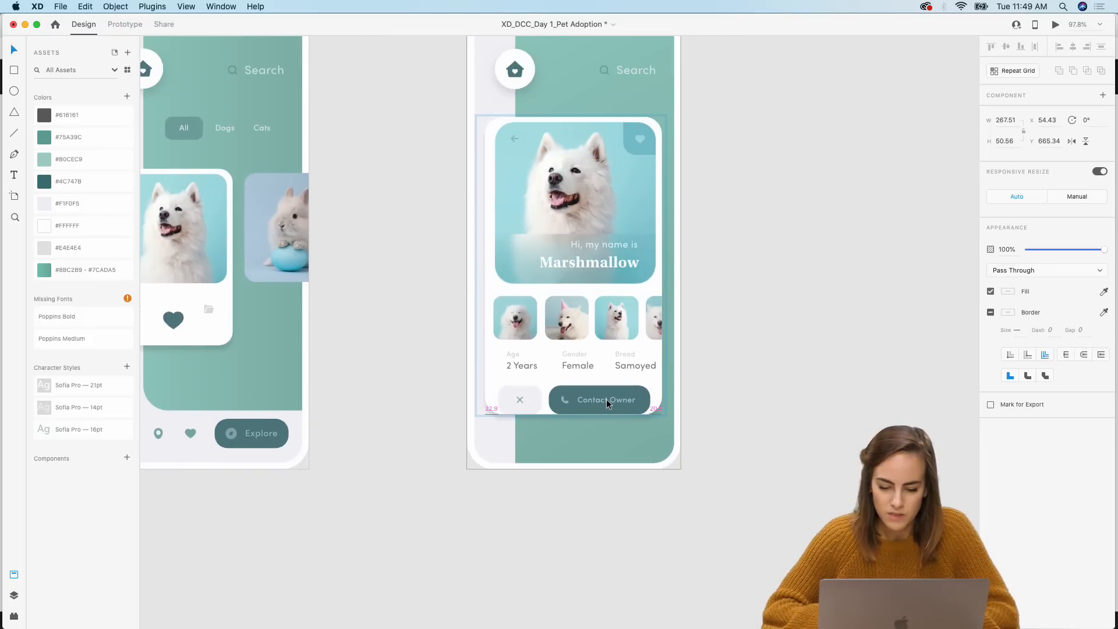
Step: Lengthen the detail card downward so the button row fits inside it
left_click(536, 379)
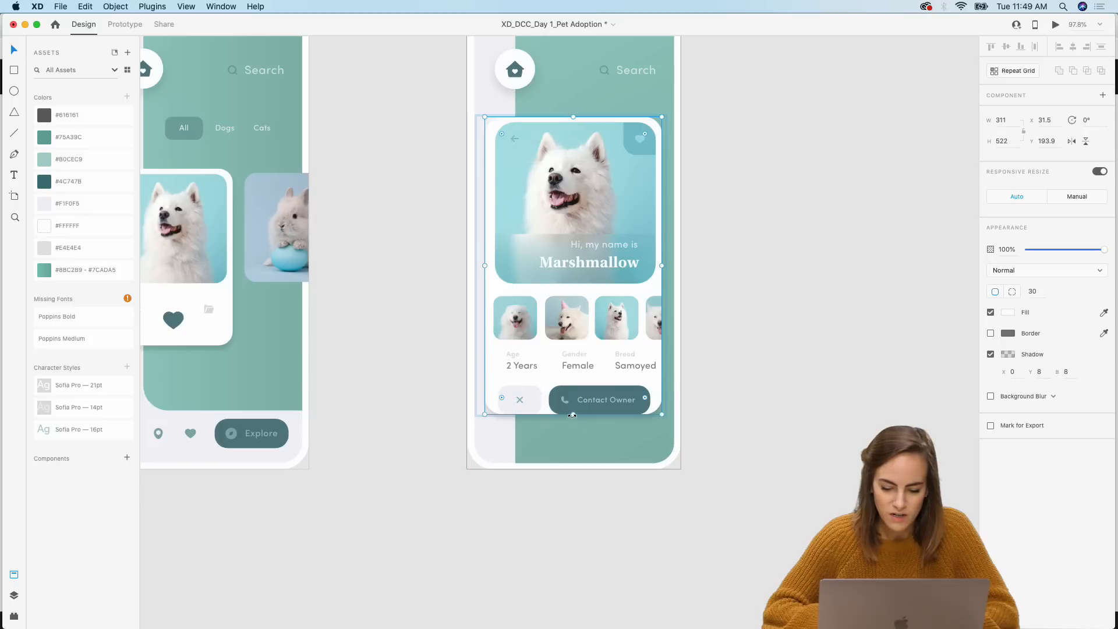
left_click_drag(573, 415, 571, 431)
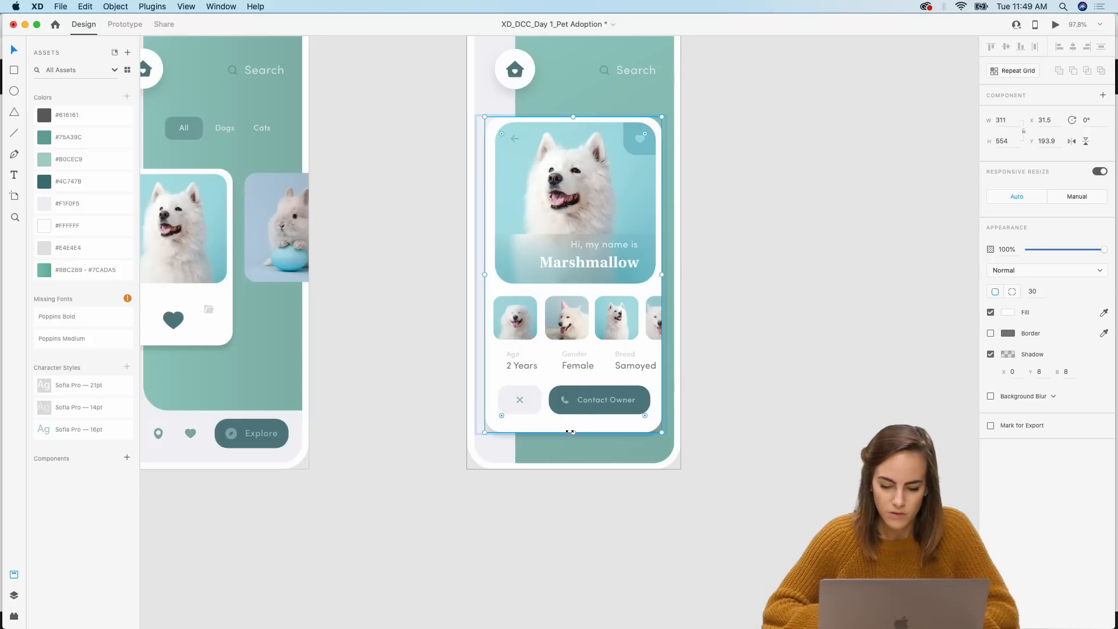
double_click(593, 410)
key("super+1")
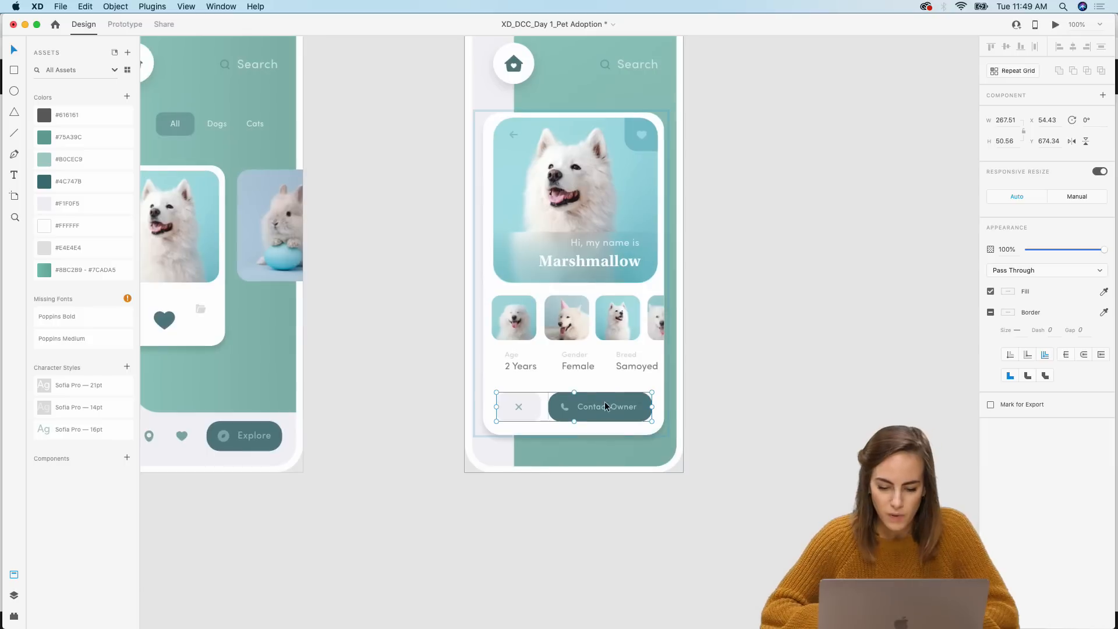
left_click(604, 406)
key("Delete")
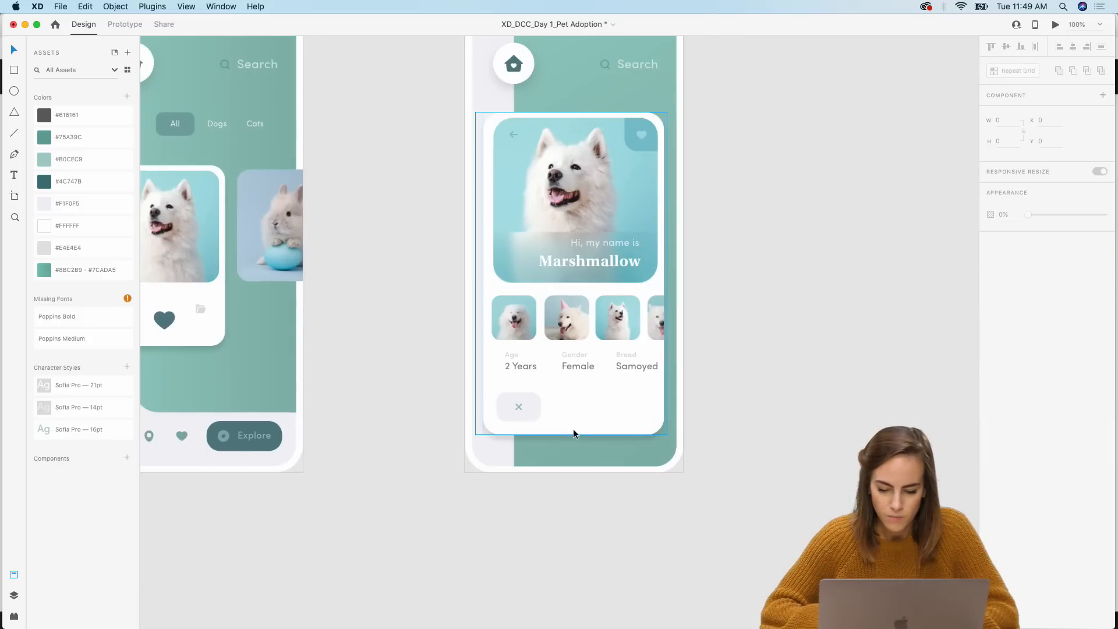
key("super+z")
left_click(749, 375)
left_click(592, 411)
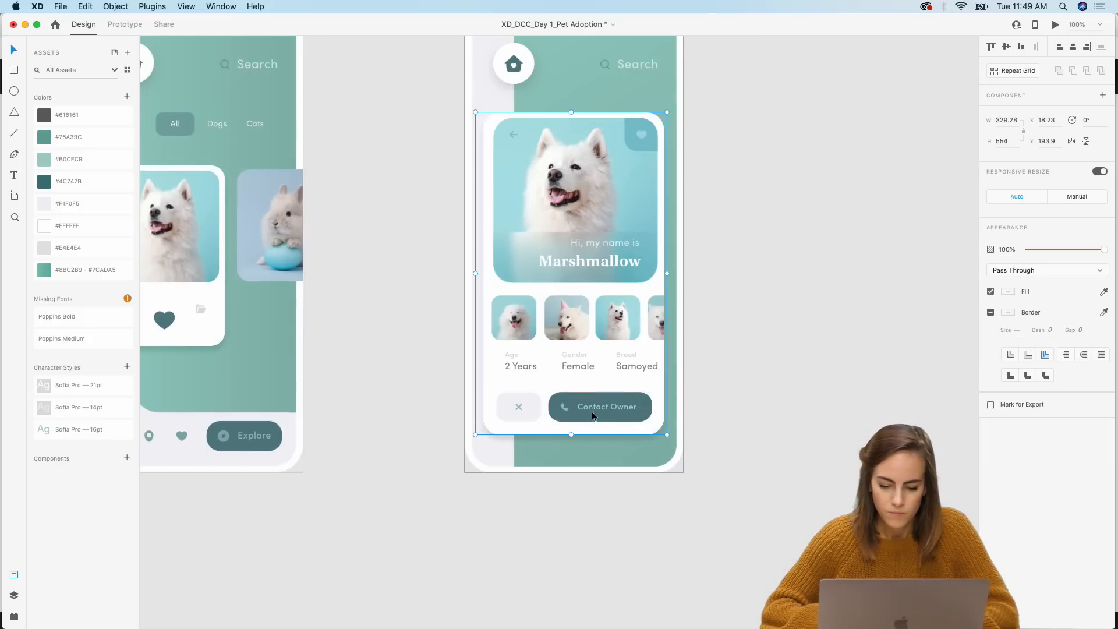
left_click_drag(606, 354, 705, 367)
key("super+z")
Step: Move the Age, Gender and Breed info row into the detail card group and nudge it slightly lower
left_click(623, 363)
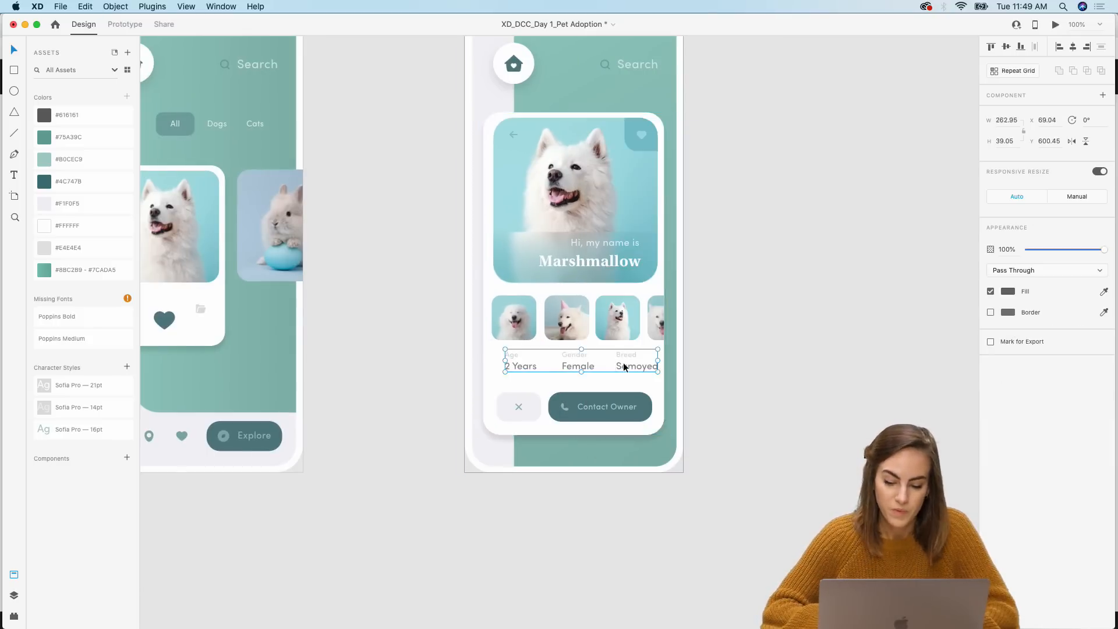
key("super+x")
double_click(587, 386)
key("super+v")
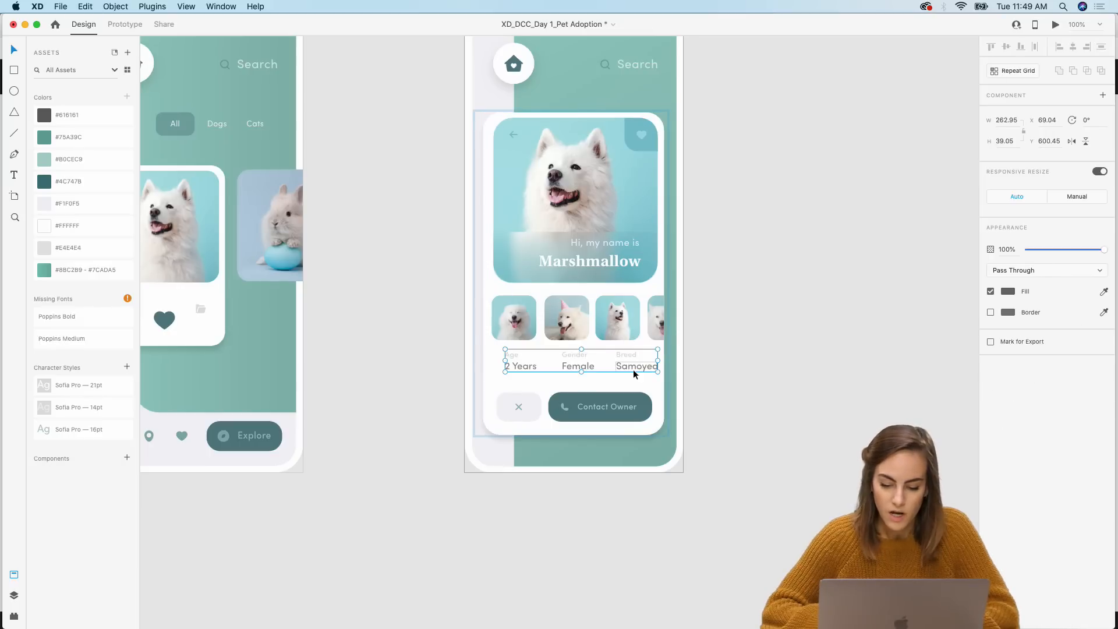
left_click_drag(634, 370, 627, 375)
left_click(742, 349)
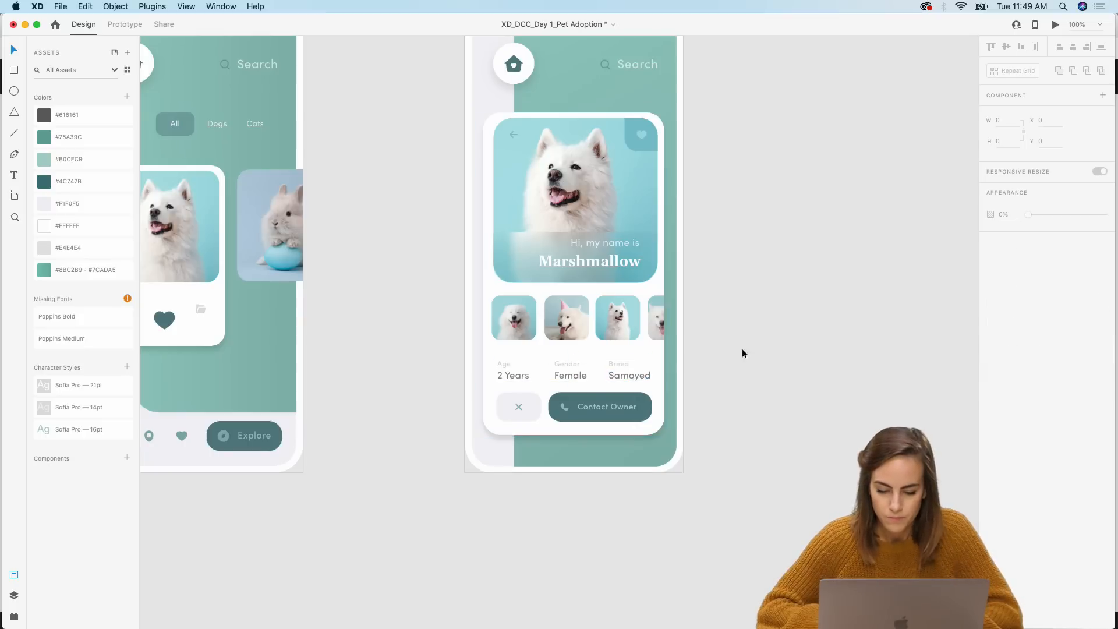
Step: Move the close and Contact Owner button row slightly down inside the detail card
left_click(586, 408)
double_click(590, 408)
left_click_drag(590, 408, 590, 417)
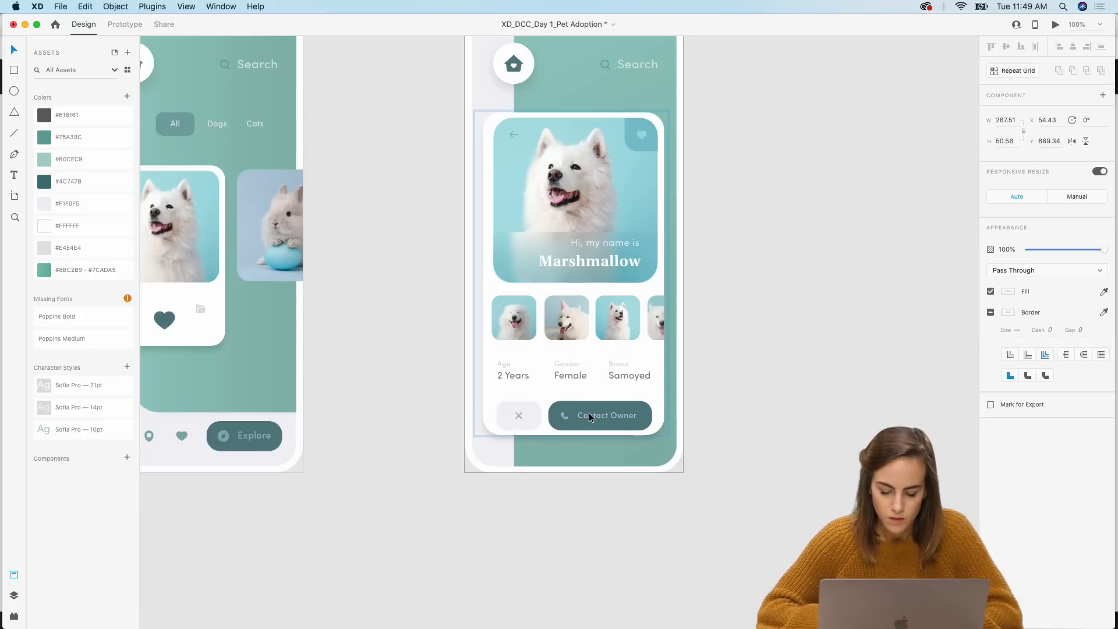
Step: Lengthen the detail card downward to a height of 572
left_click(660, 396)
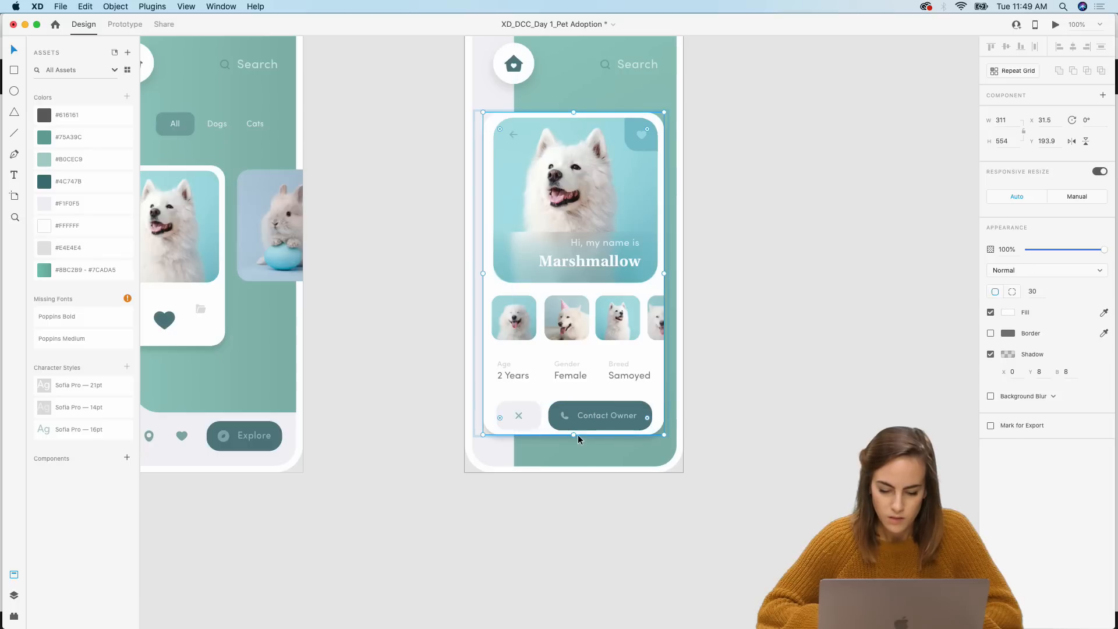
left_click_drag(575, 436, 574, 446)
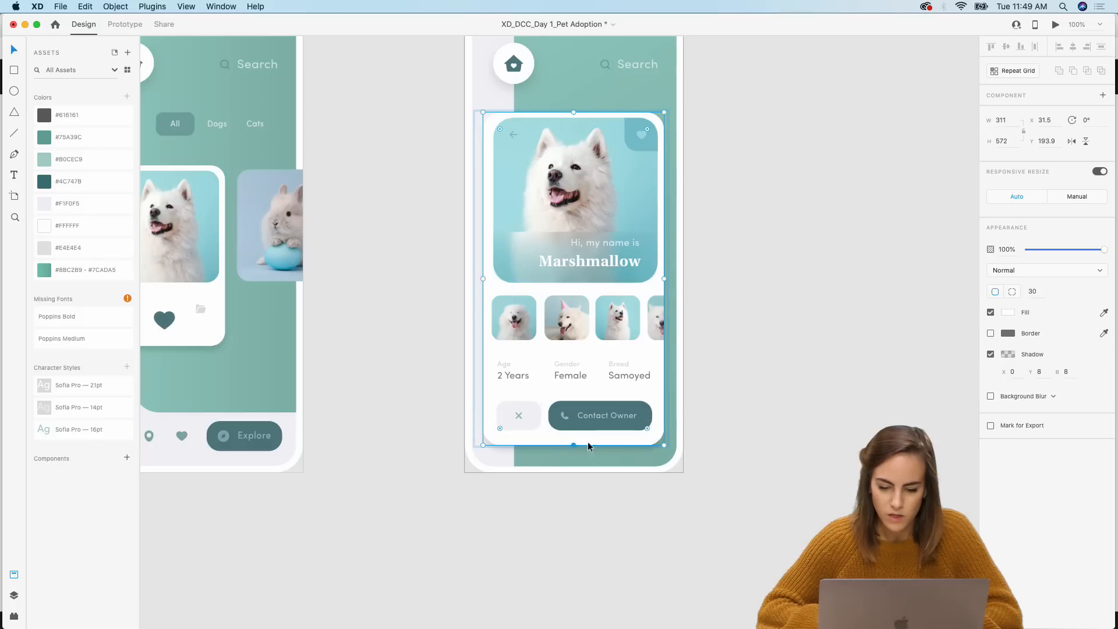
left_click(825, 412)
scroll(825, 412, "down", 5)
scroll(824, 413, "down", 5)
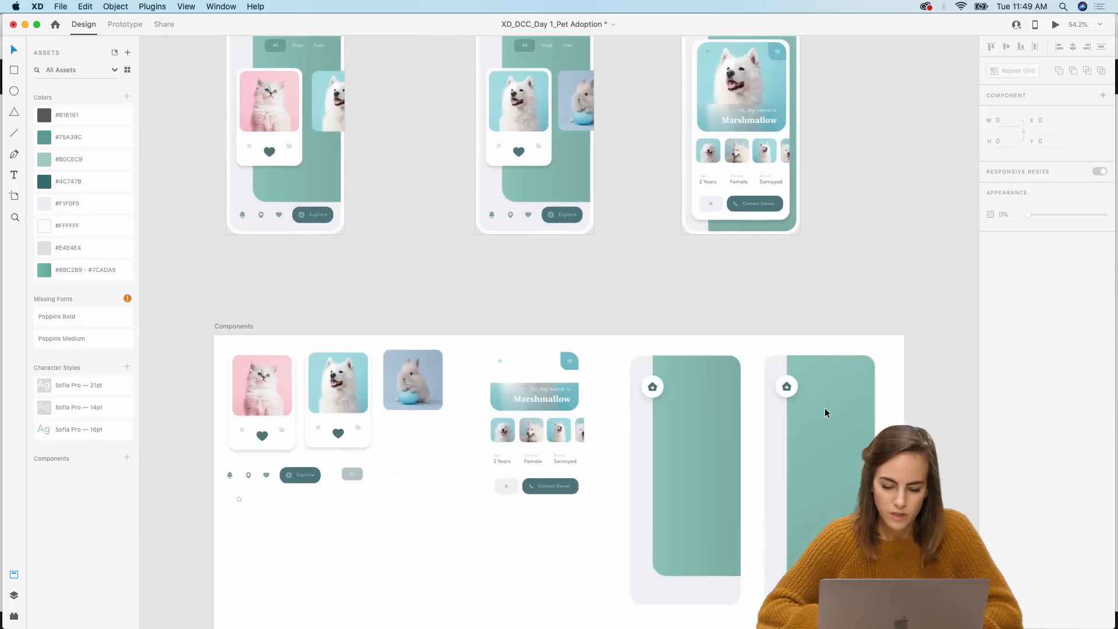
scroll(824, 407, "up", 6)
scroll(825, 407, "up", 4)
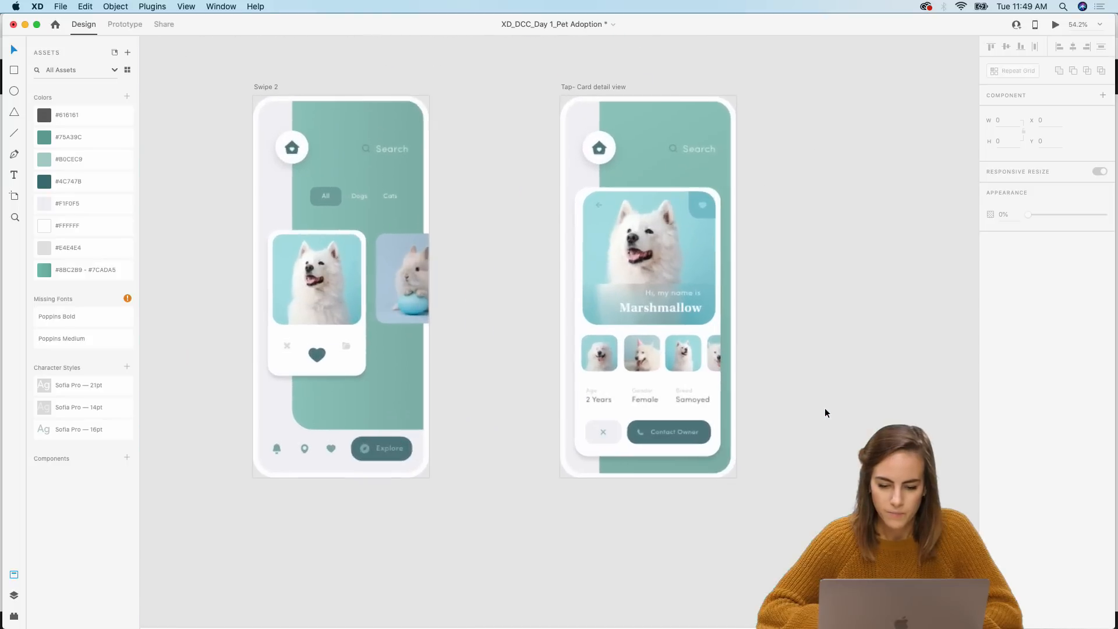
left_click_drag(797, 284, 715, 289)
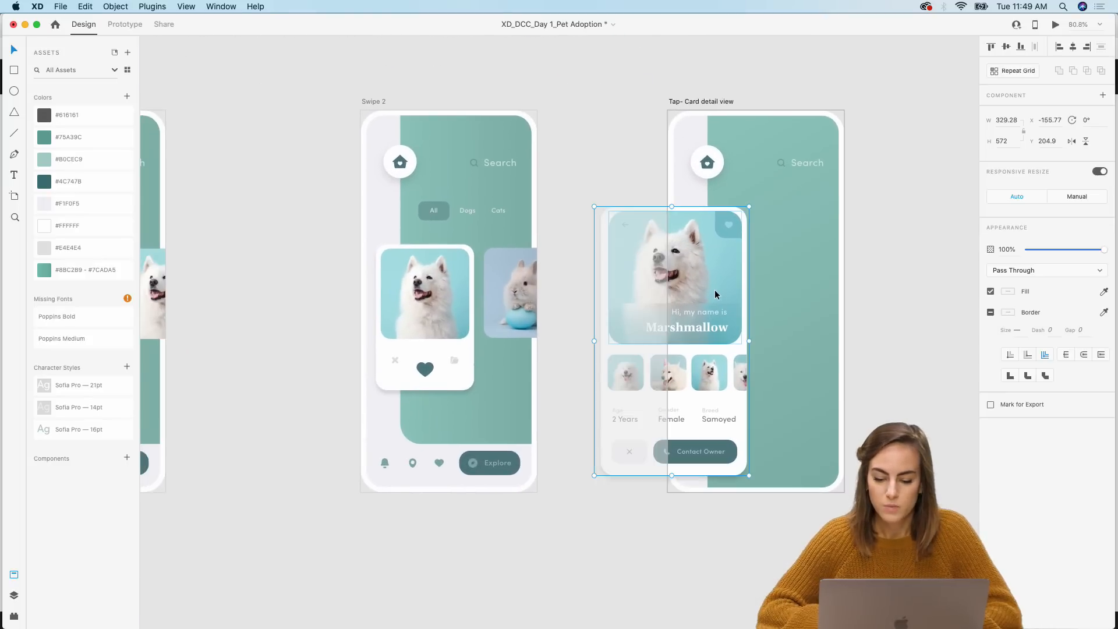
key("super+z")
left_click(585, 201)
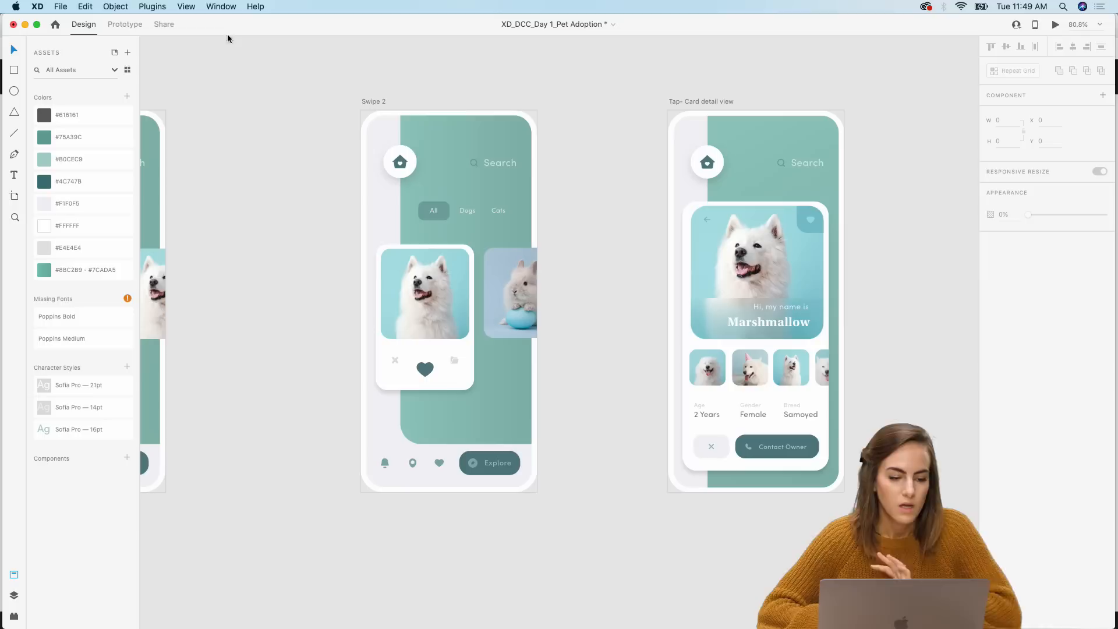
Step: In prototype mode, wire the dog card on Swipe 2 to the Tap- Card detail view artboard with a Tap trigger
left_click(123, 26)
left_click(452, 272)
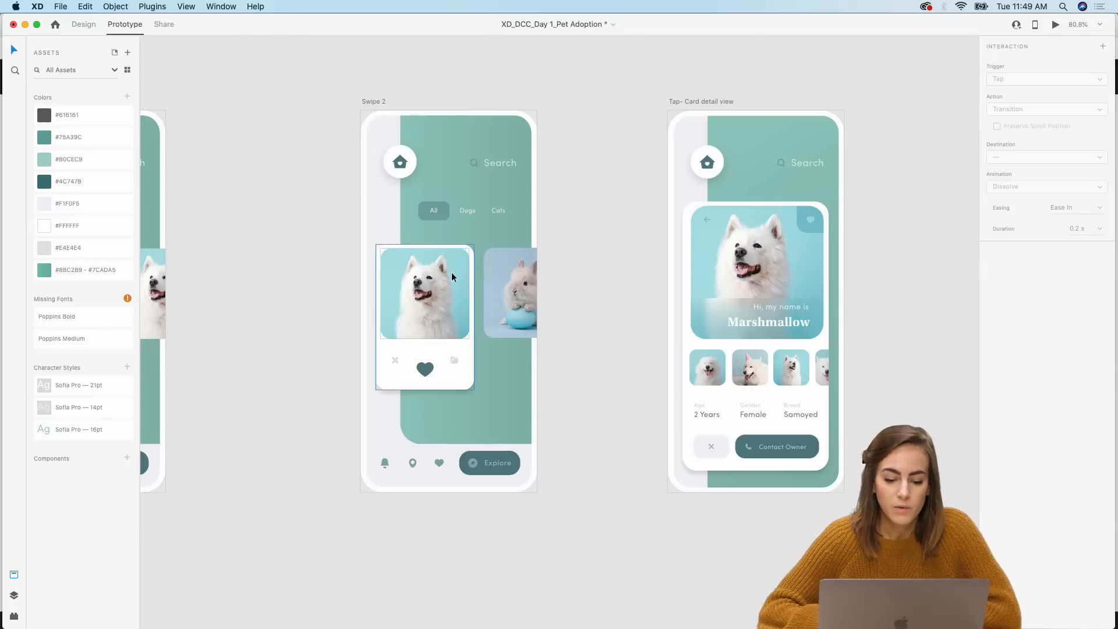
scroll(445, 287, "left", 5)
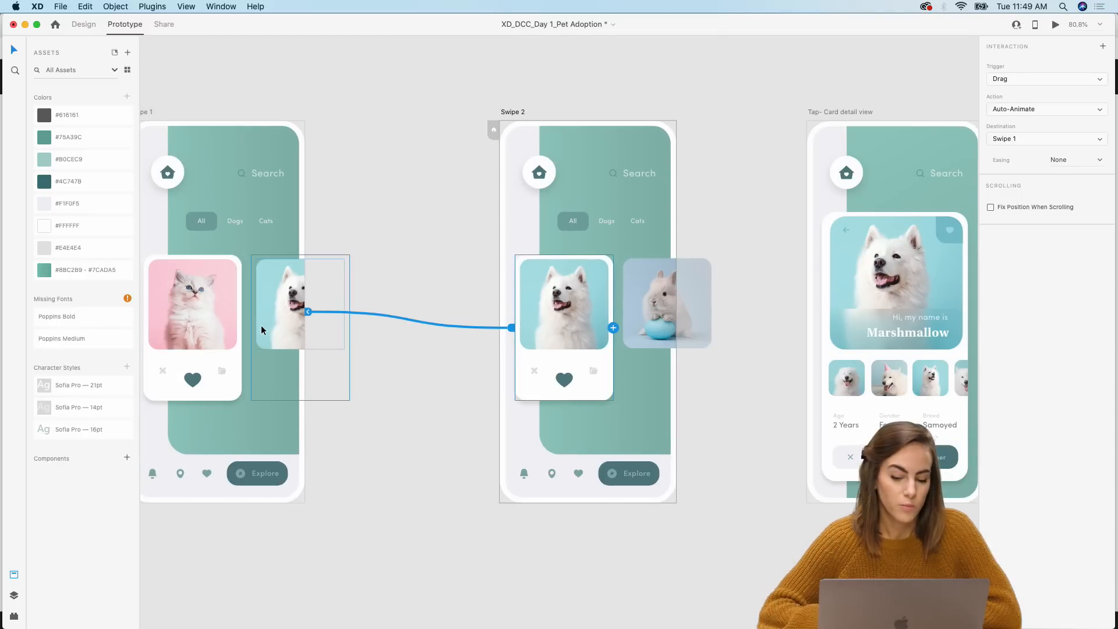
scroll(261, 325, "right", 4)
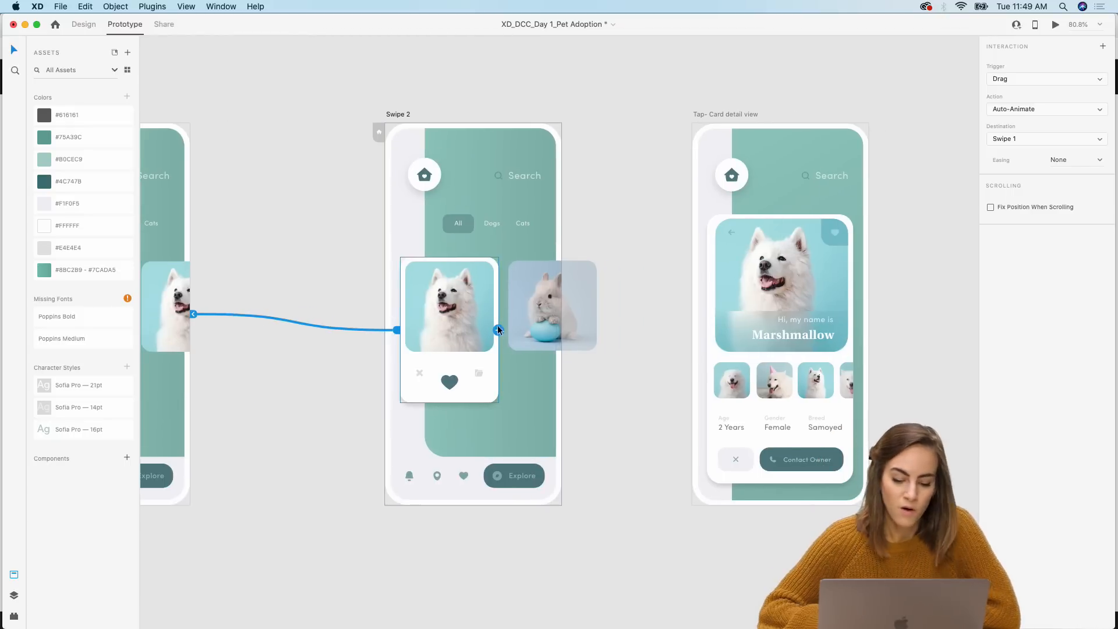
left_click_drag(498, 330, 715, 320)
scroll(715, 320, "right", 5)
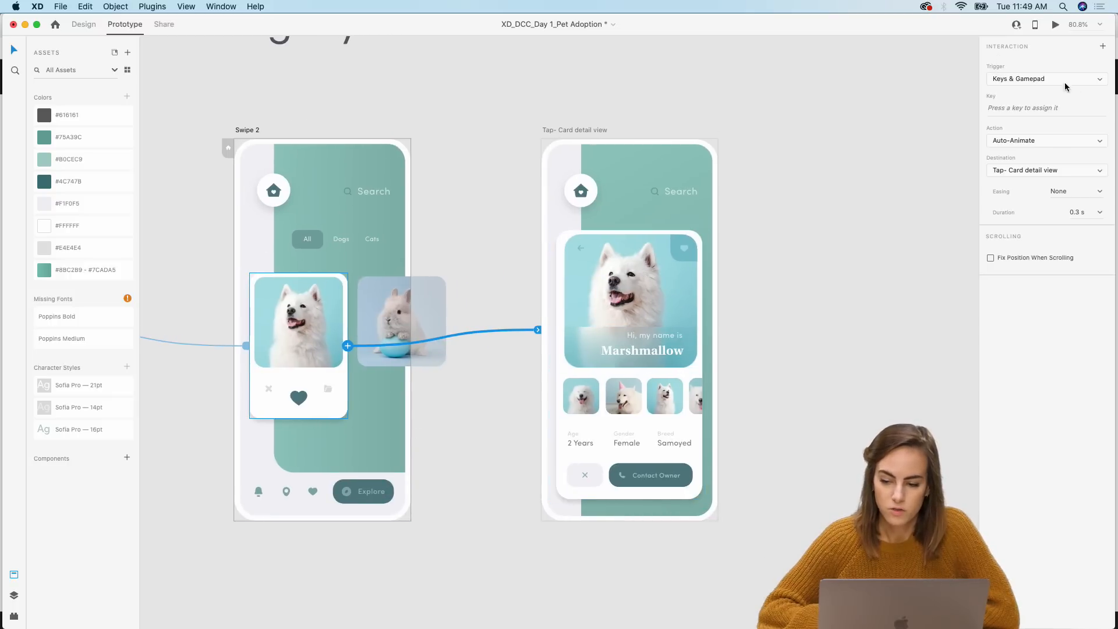
left_click(1036, 82)
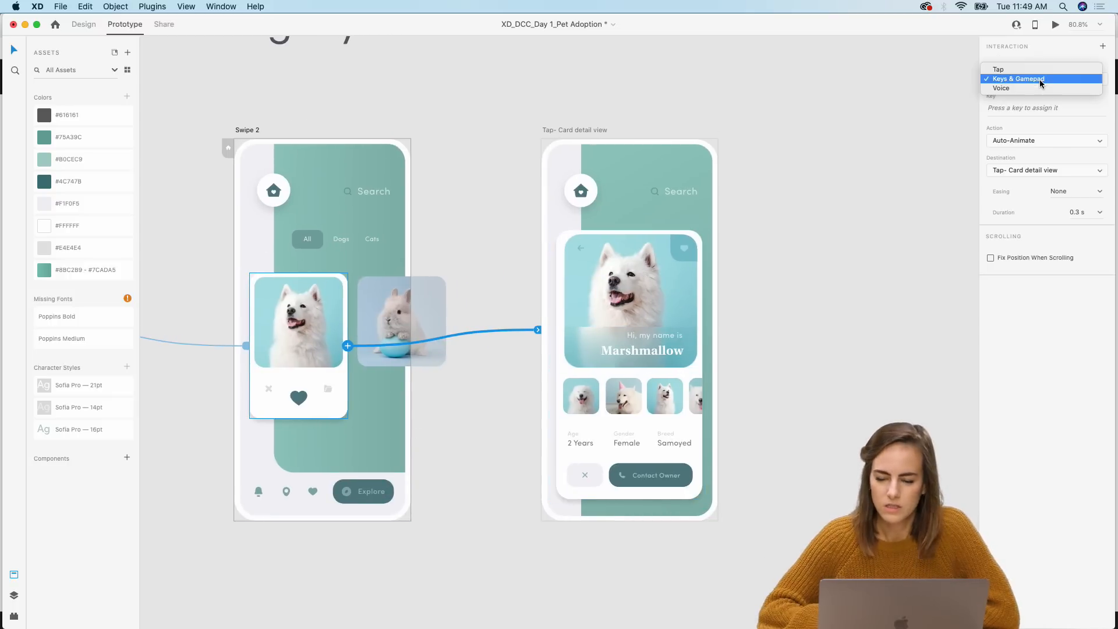
left_click(1010, 70)
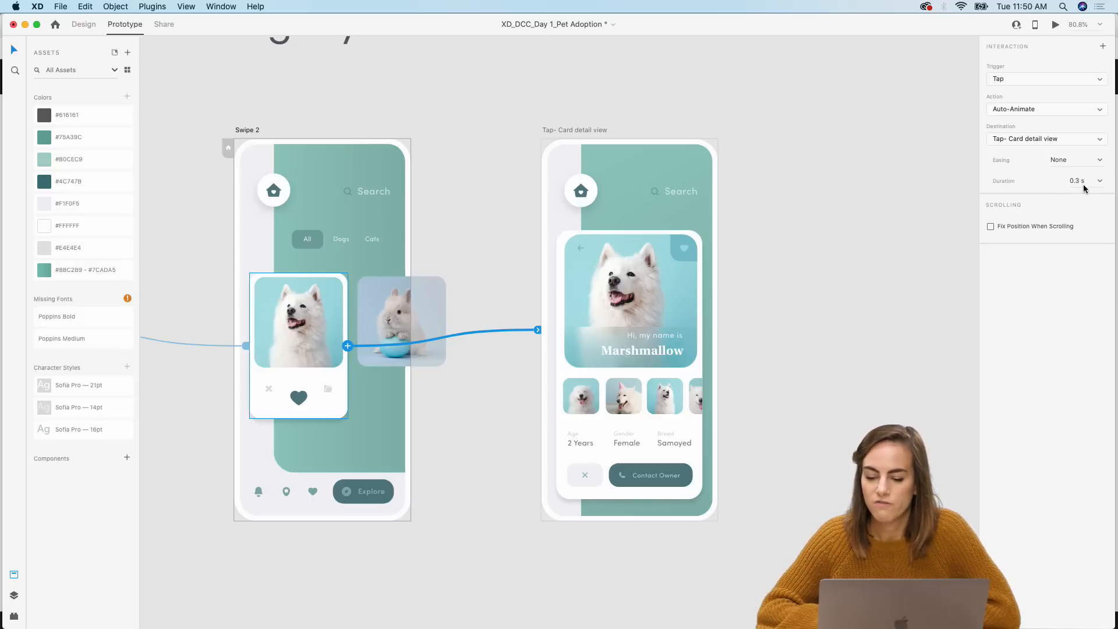
left_click(873, 245)
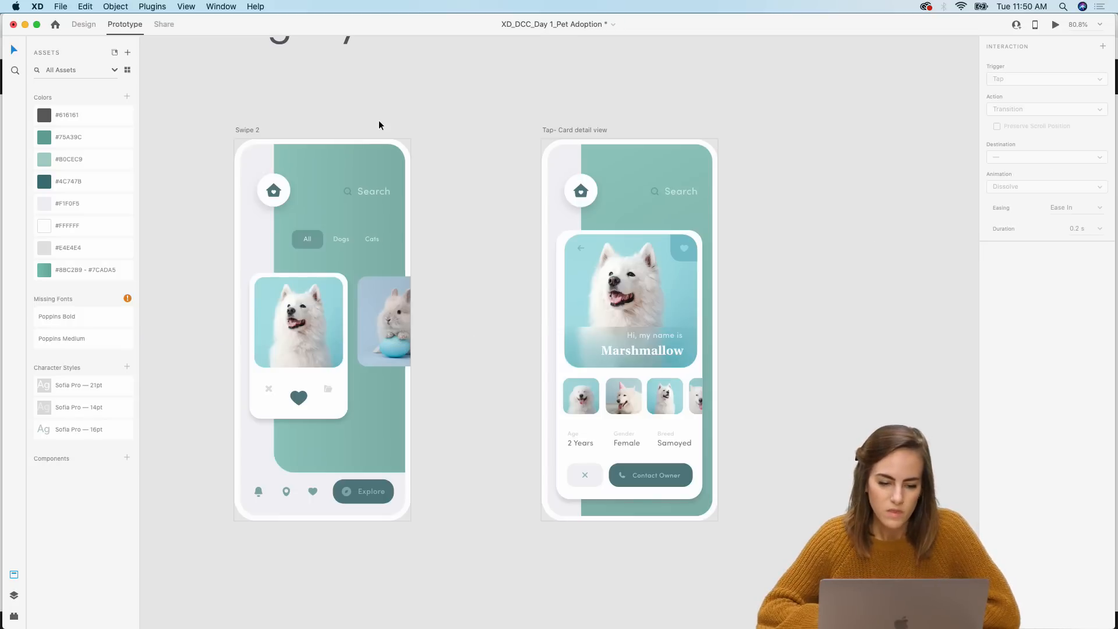
Step: Preview the prototype, swiping between the cards and tapping the dog card to test the detail view
scroll(379, 120, "left", 5)
left_click(1055, 25)
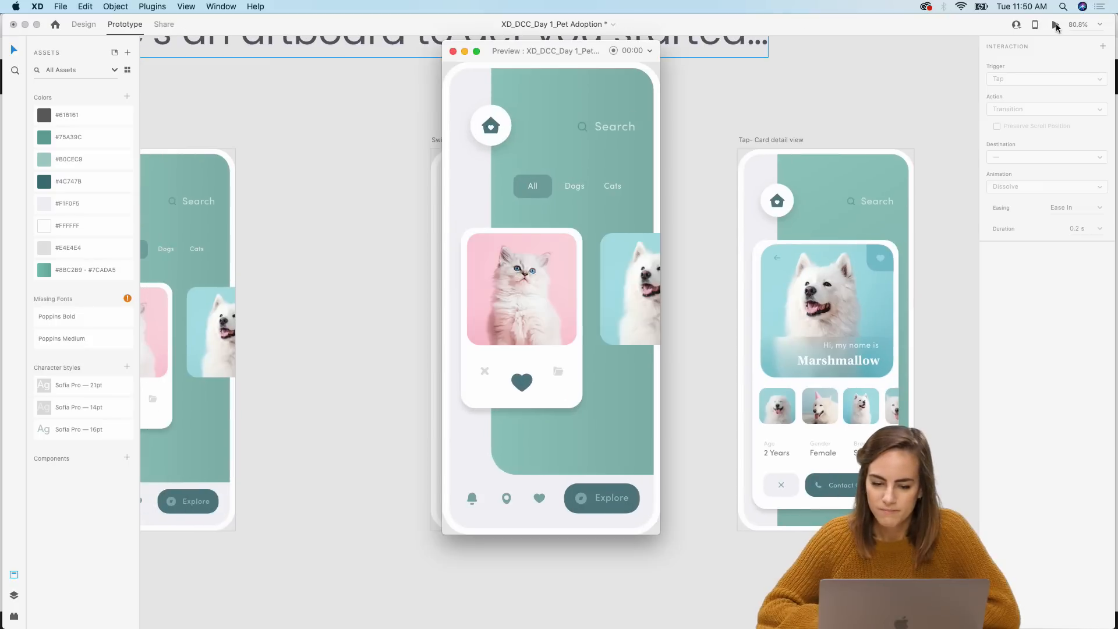
left_click_drag(531, 279, 417, 291)
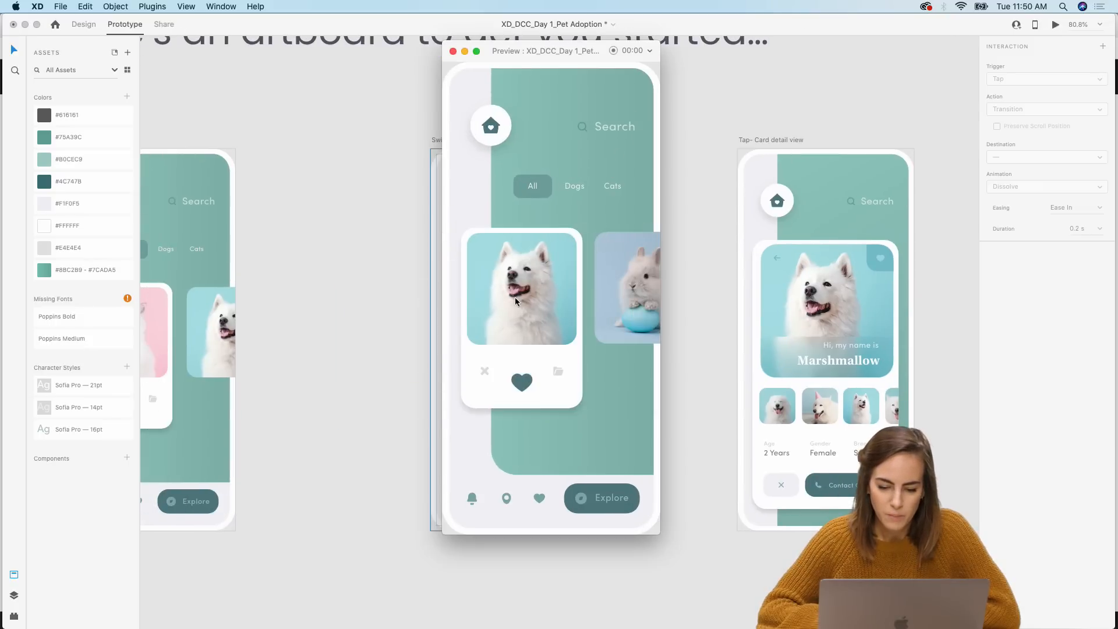
left_click_drag(515, 297, 432, 297)
left_click_drag(518, 292, 636, 287)
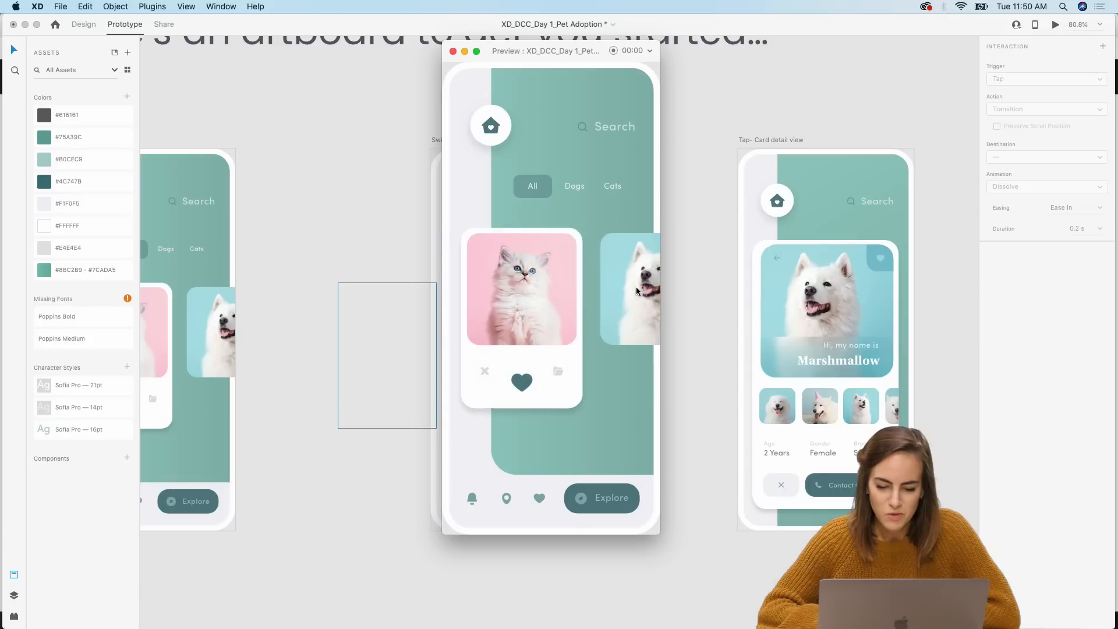
left_click_drag(557, 290, 400, 292)
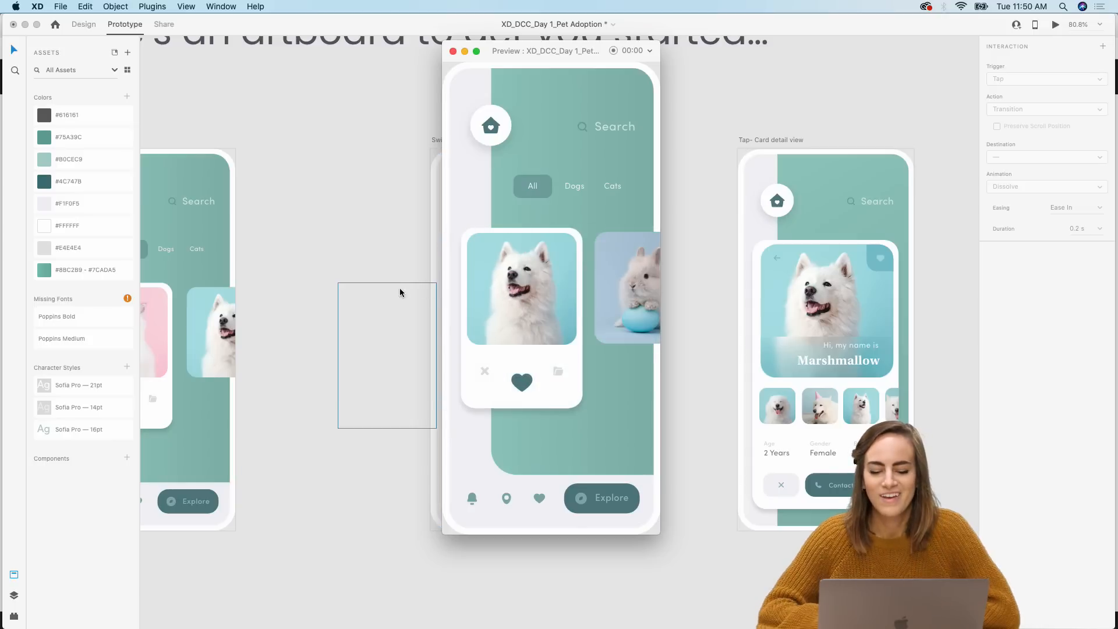
left_click(542, 269)
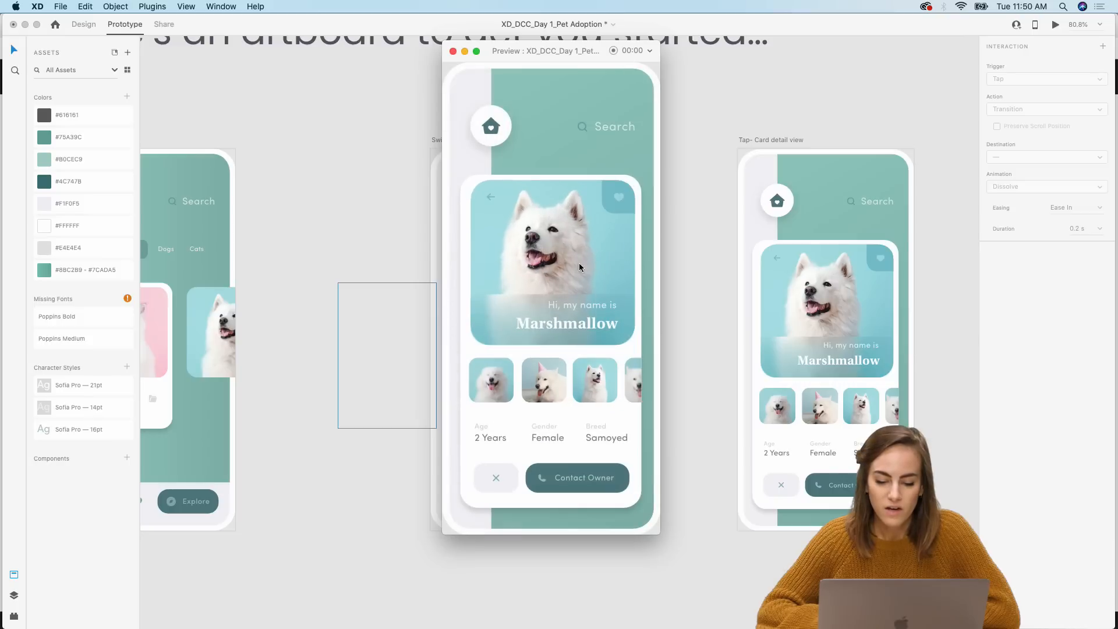
left_click(453, 52)
scroll(365, 295, "left", 3)
left_click(533, 308)
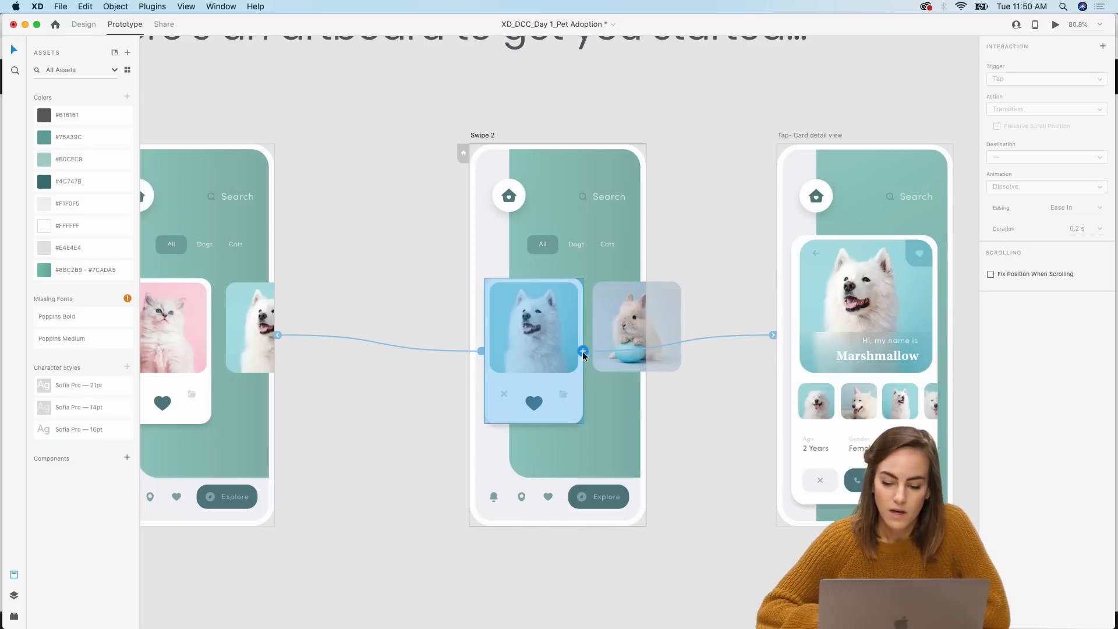
left_click_drag(582, 352, 884, 571)
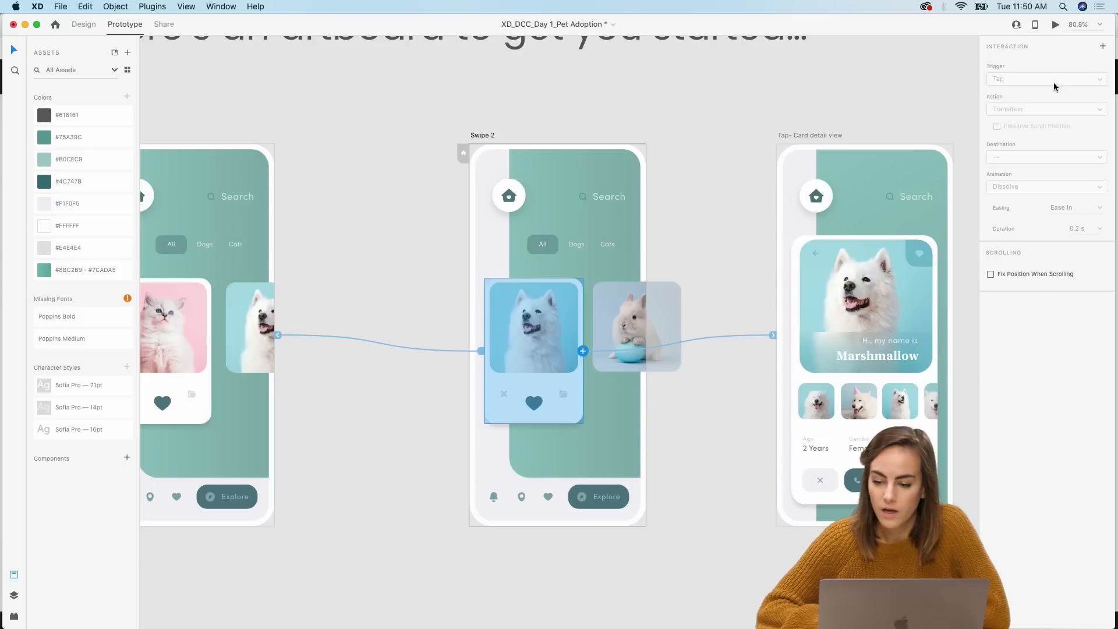
scroll(653, 325, "down", 5)
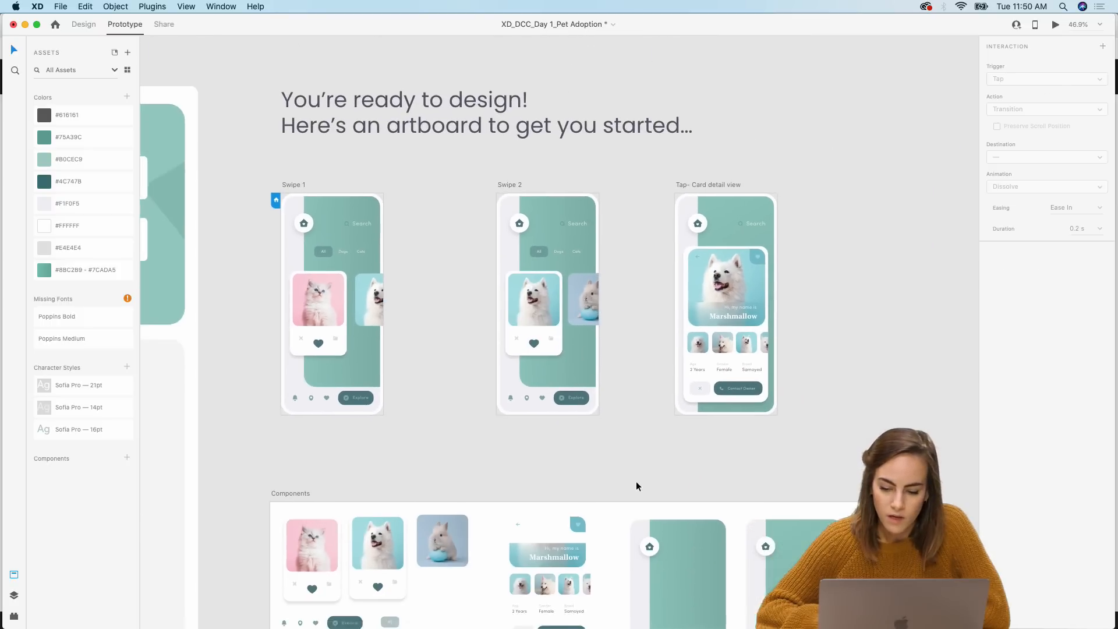
Step: Back in design mode, shift the Marshmallow banner's gradient background shape to the right
scroll(725, 371, "up", 8)
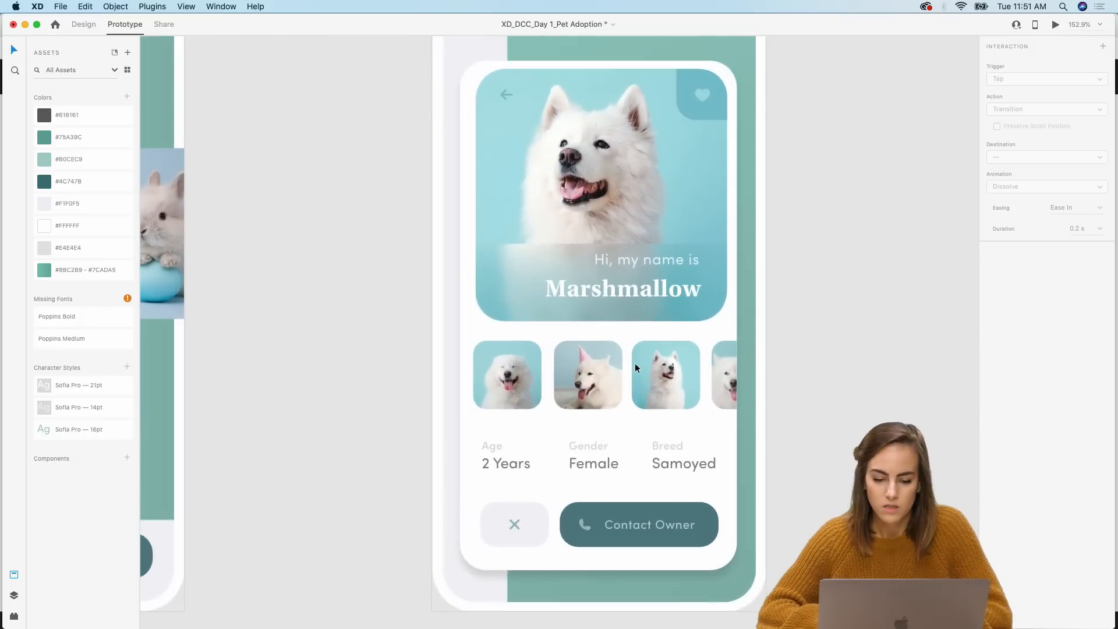
scroll(635, 362, "up", 3)
left_click(547, 253)
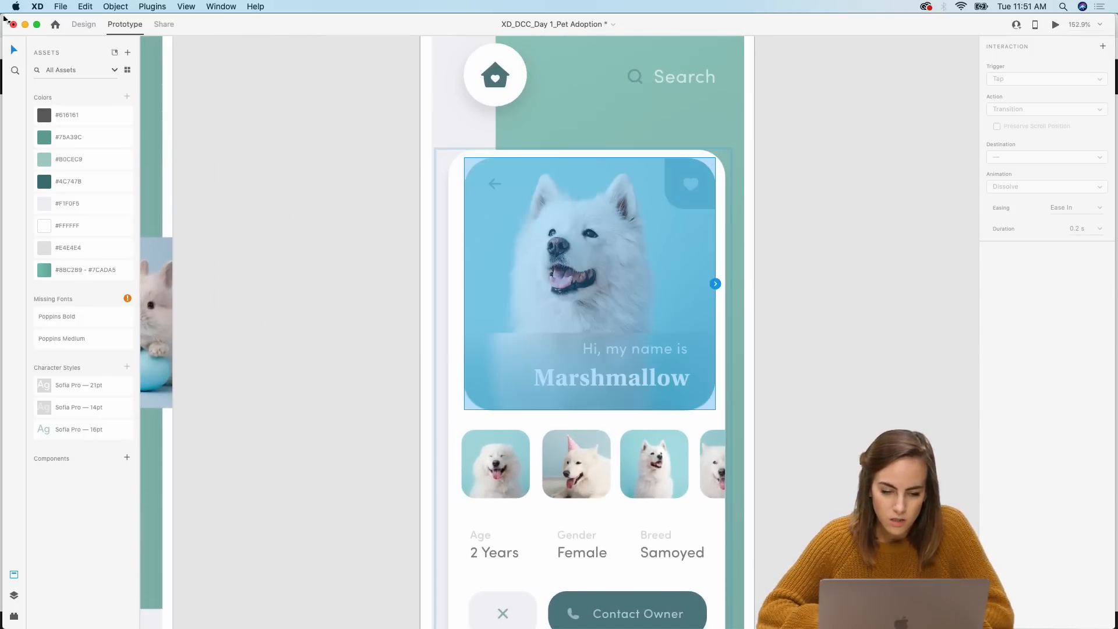
left_click(84, 25)
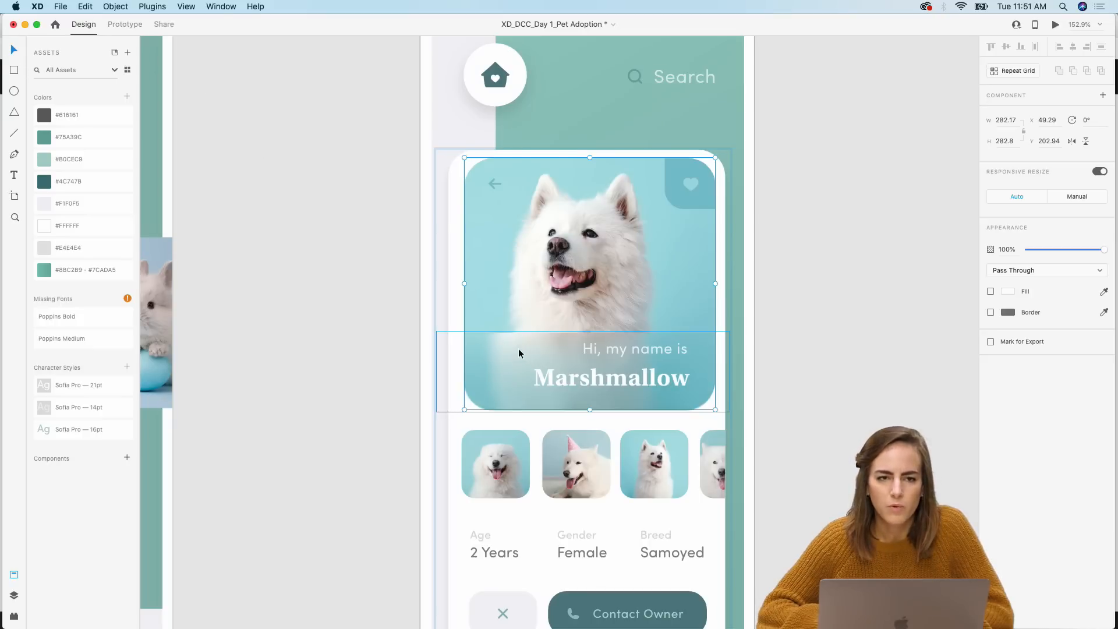
scroll(519, 353, "up", 2)
left_click(494, 350)
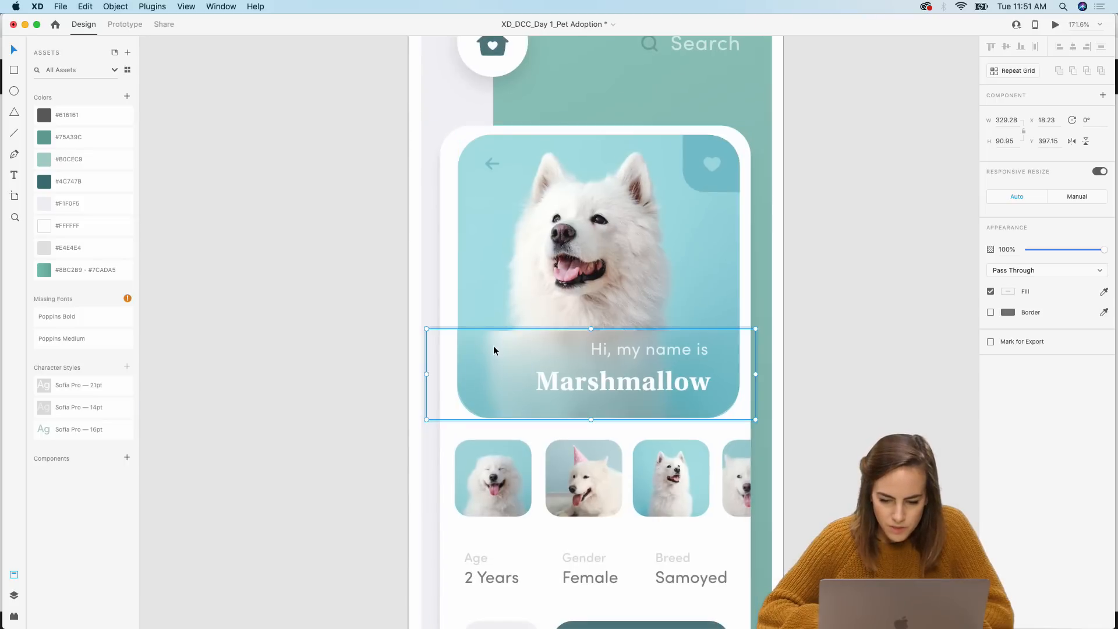
double_click(485, 344)
left_click_drag(476, 348, 547, 348)
left_click(463, 358)
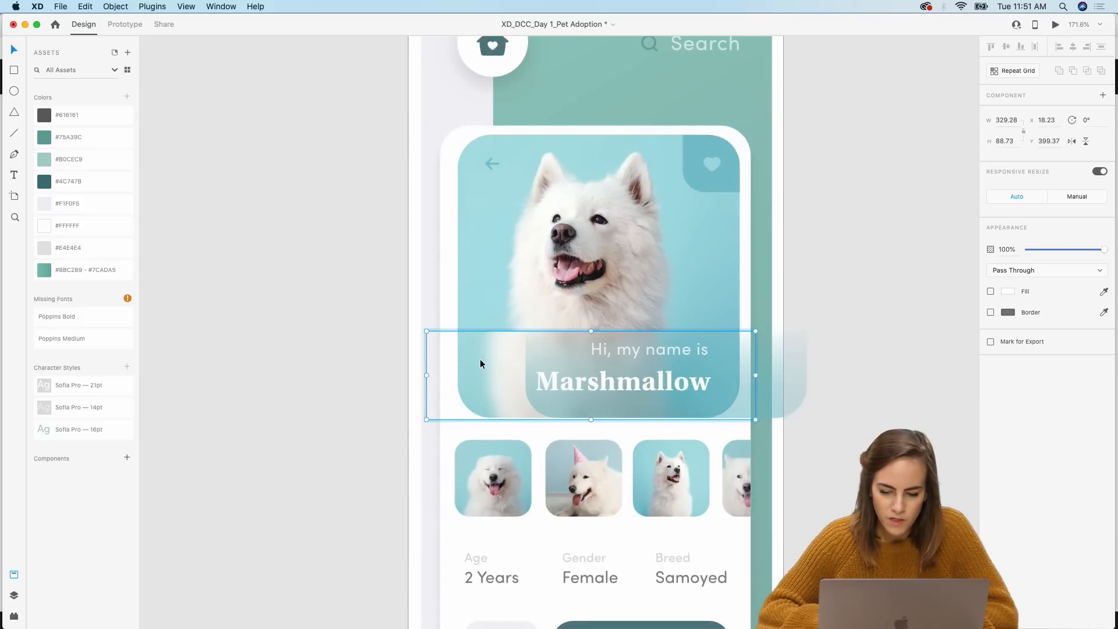
Step: Delete the oversized translucent overlay shape covering the dog photo in the detail card
left_click(554, 206)
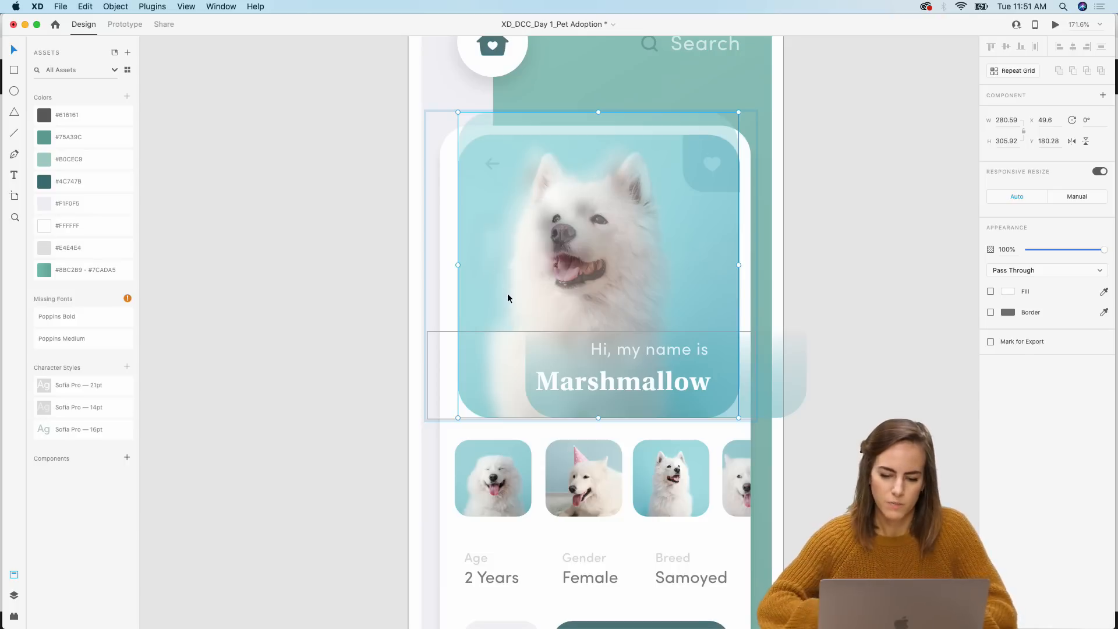
left_click(533, 271)
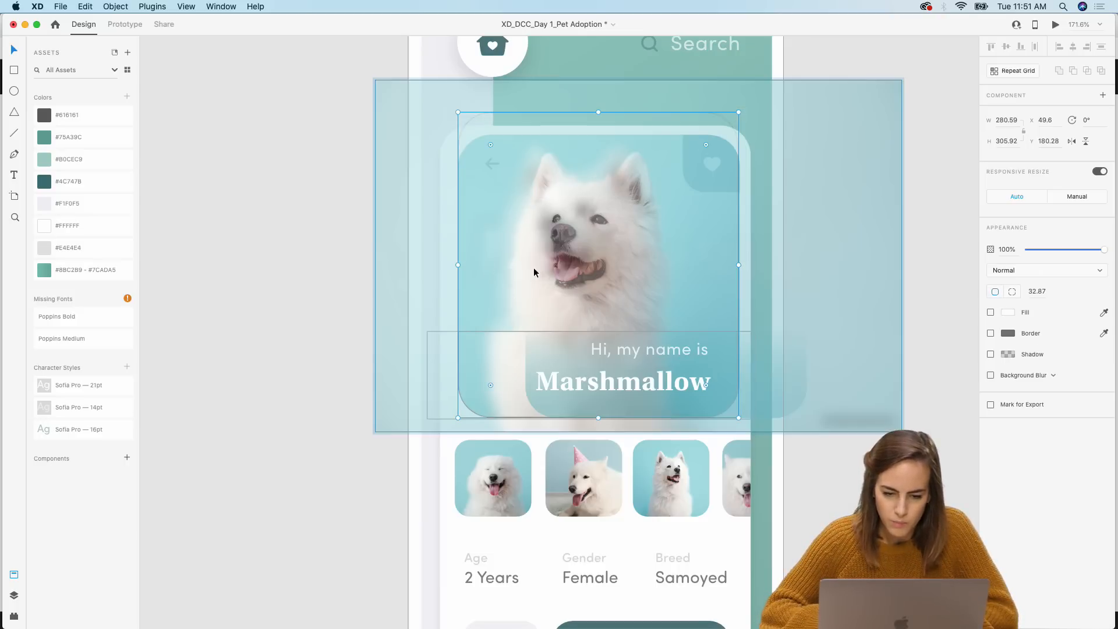
left_click_drag(373, 78, 387, 95)
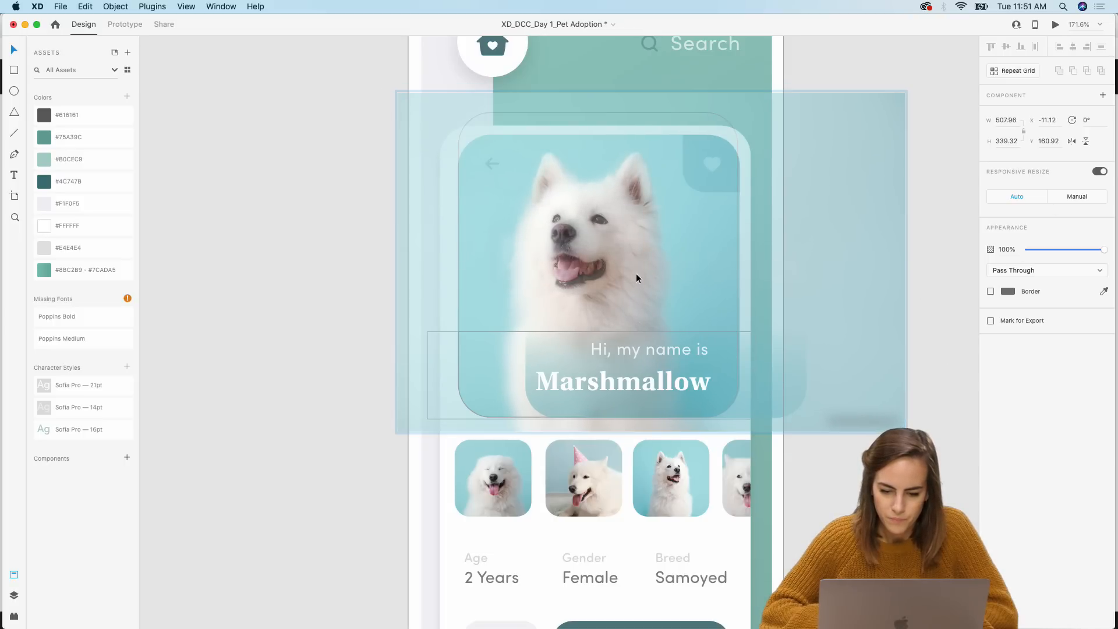
key("BackSpace")
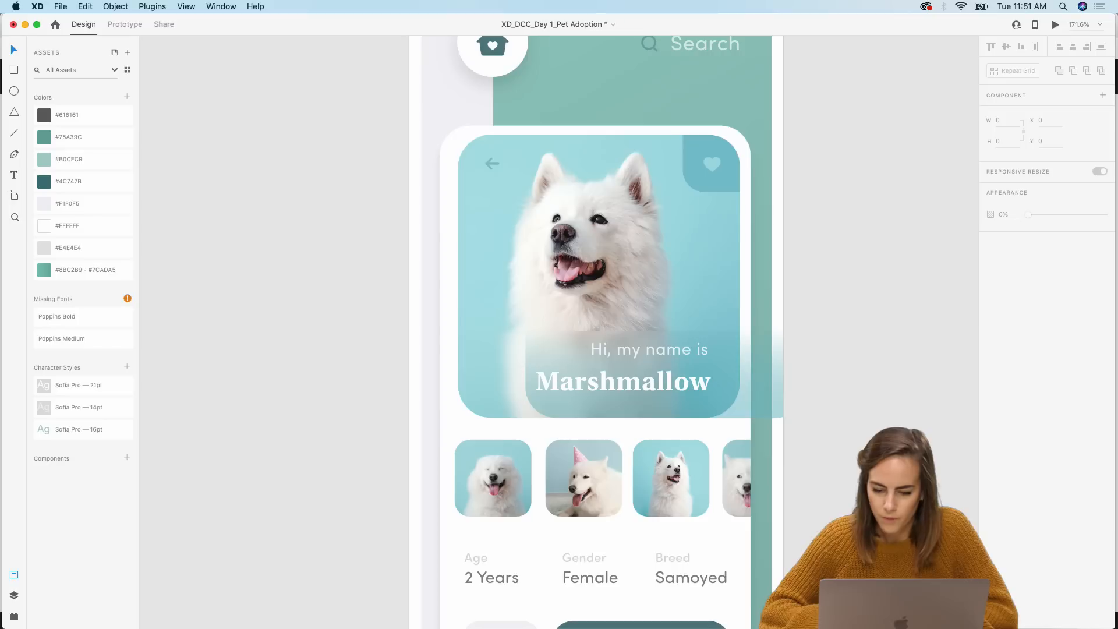
Step: Select the Marshmallow banner's gradient shape in the detail card and shift it left to align with the card's edge
left_click(577, 379)
double_click(548, 362)
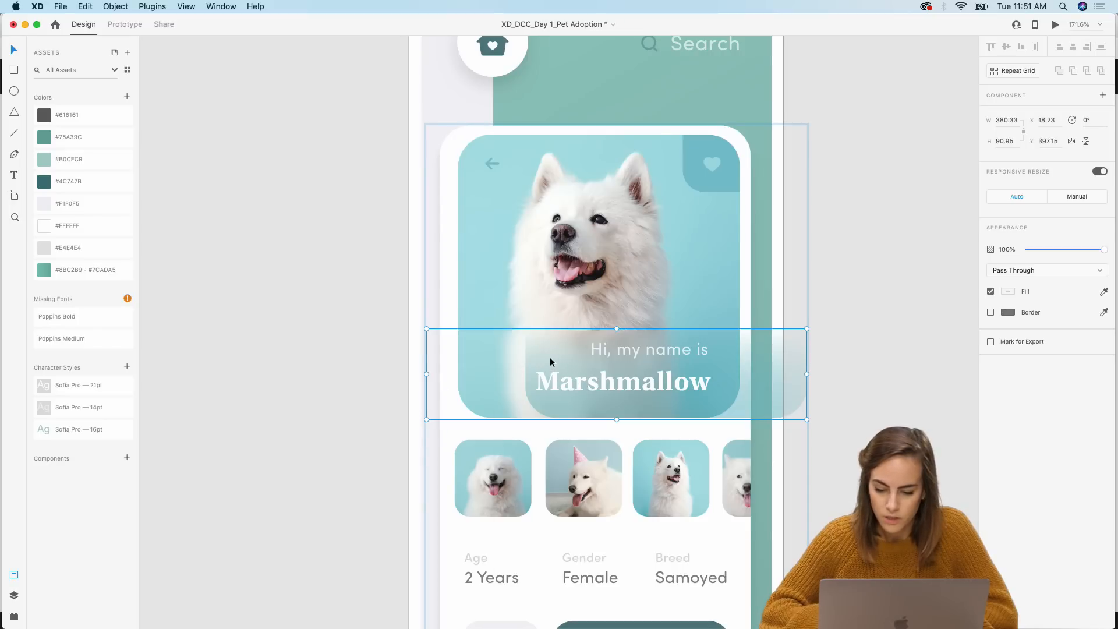
left_click_drag(555, 356, 487, 352)
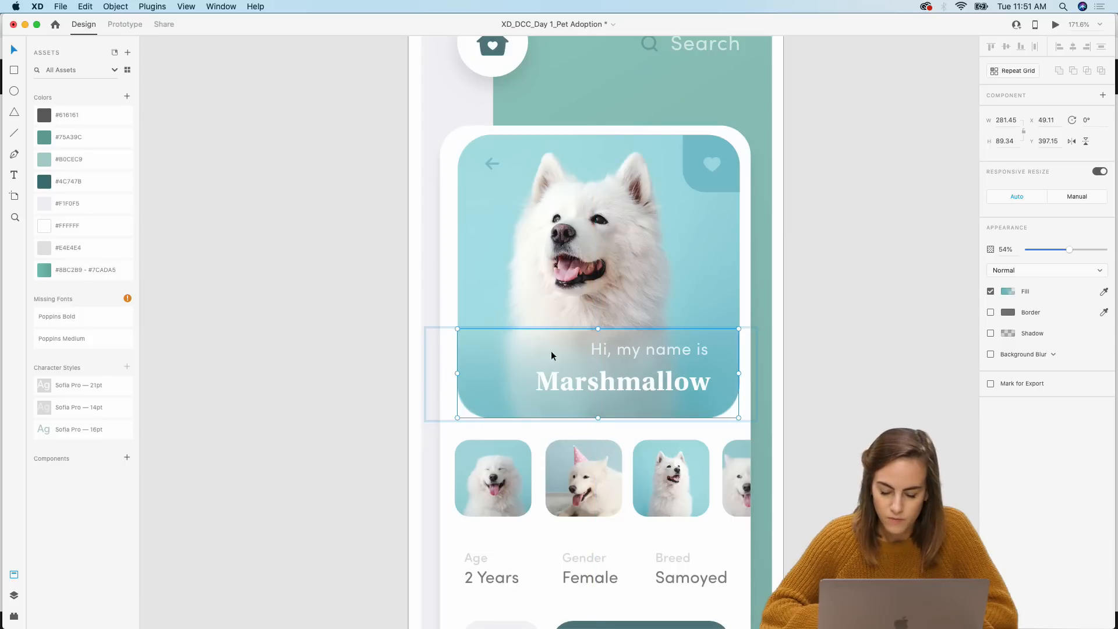
left_click(673, 390)
left_click(854, 360)
Step: Preview the prototype, swiping from the cat card to the dog card and tapping it to open the detail view
scroll(854, 360, "down", 5)
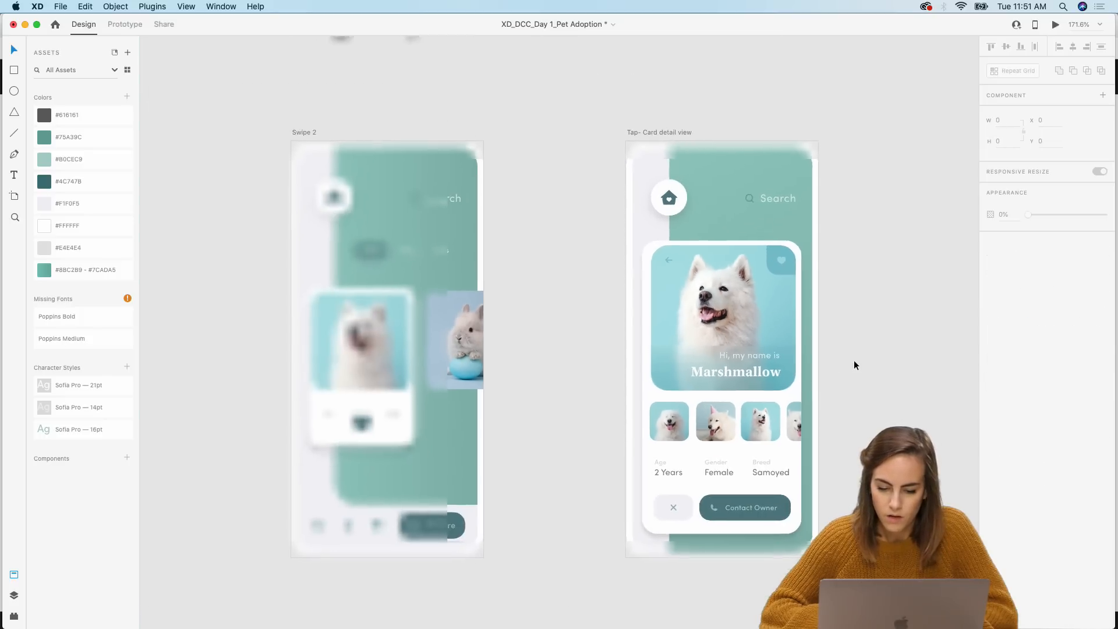
scroll(710, 375, "left", 6)
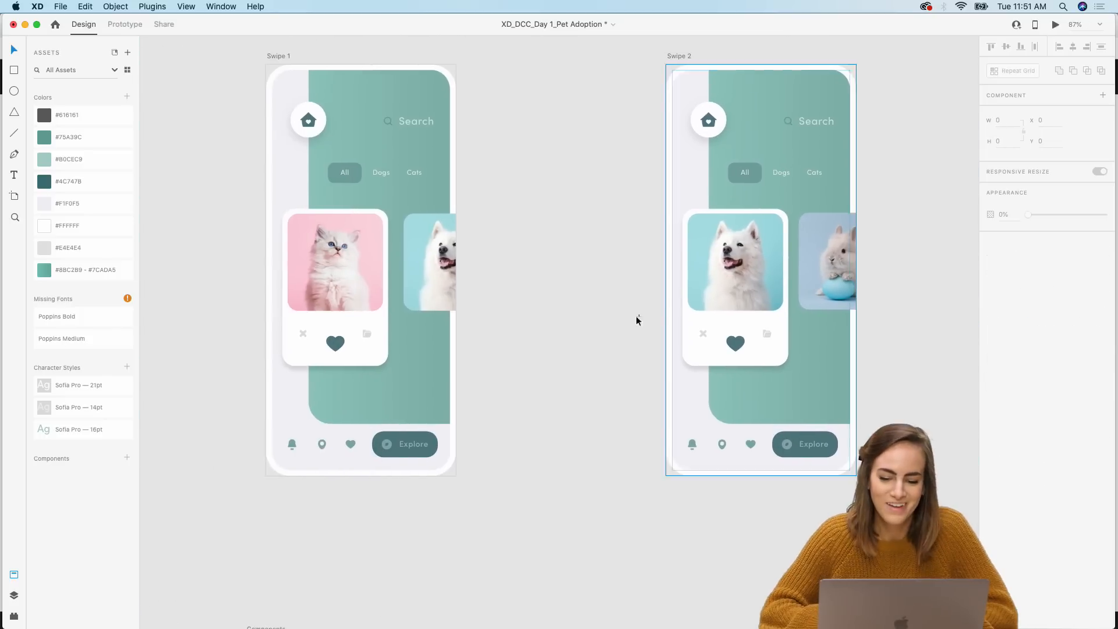
scroll(607, 291, "down", 5)
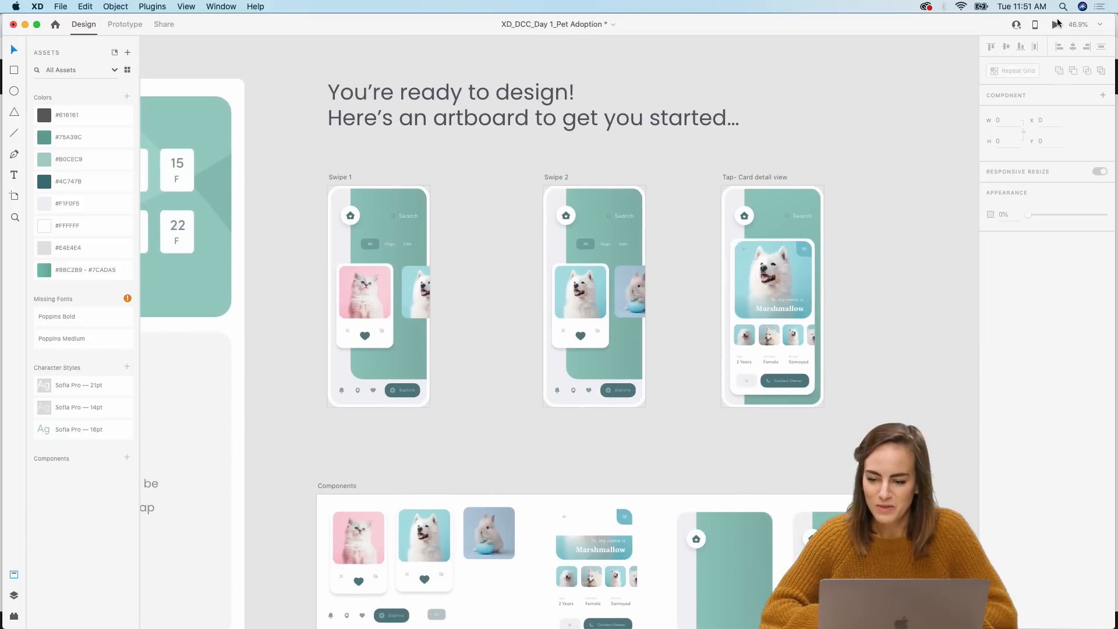
left_click(1057, 24)
left_click_drag(508, 51, 505, 32)
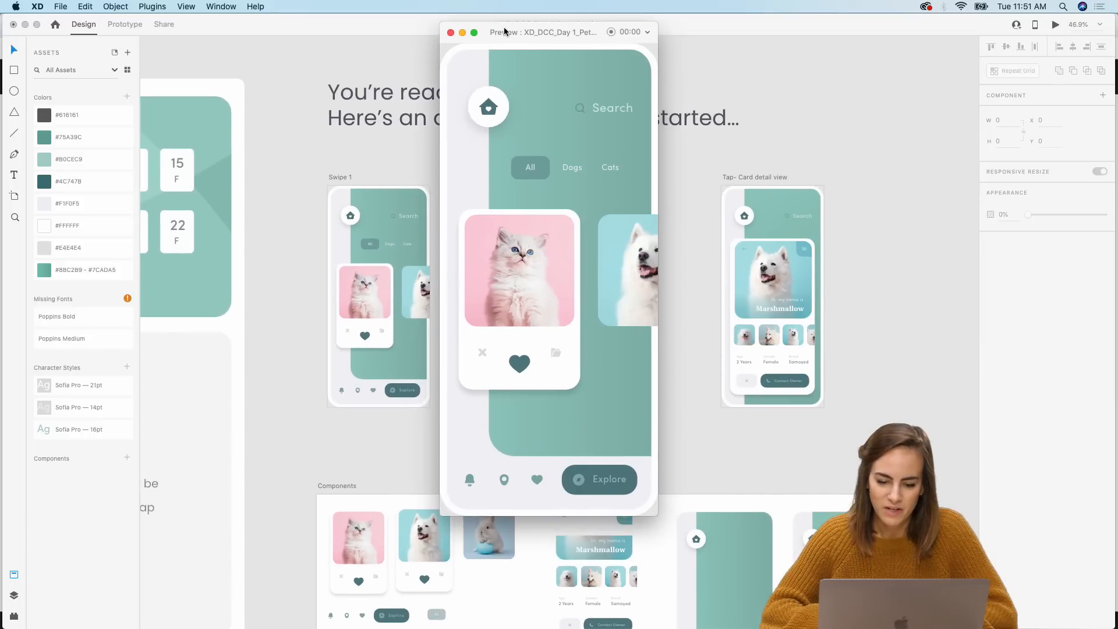
left_click(517, 272)
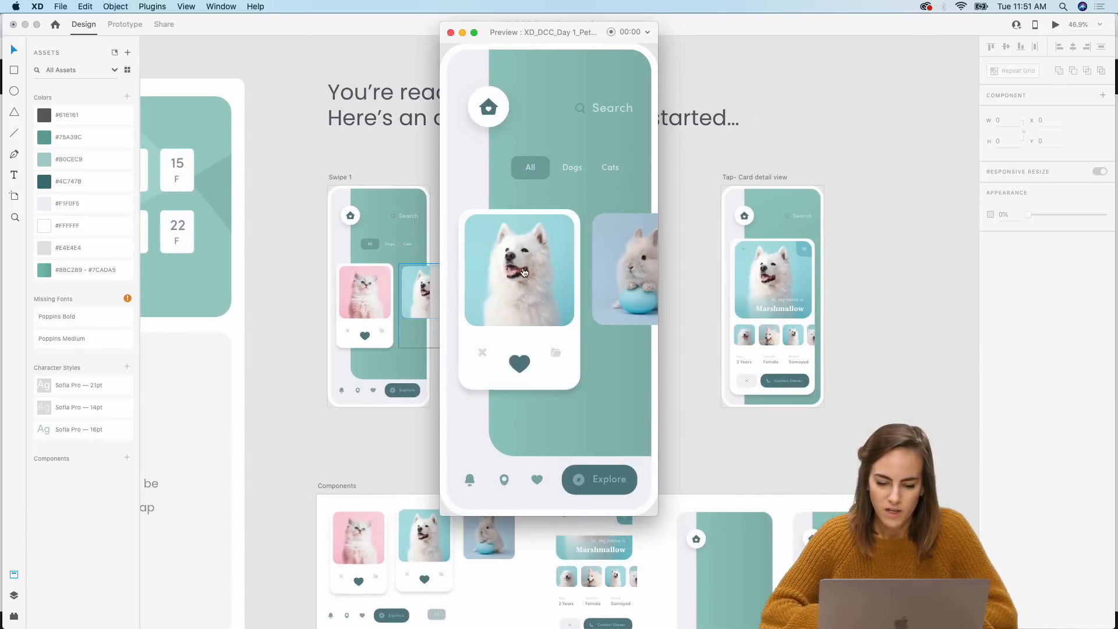
left_click(523, 272)
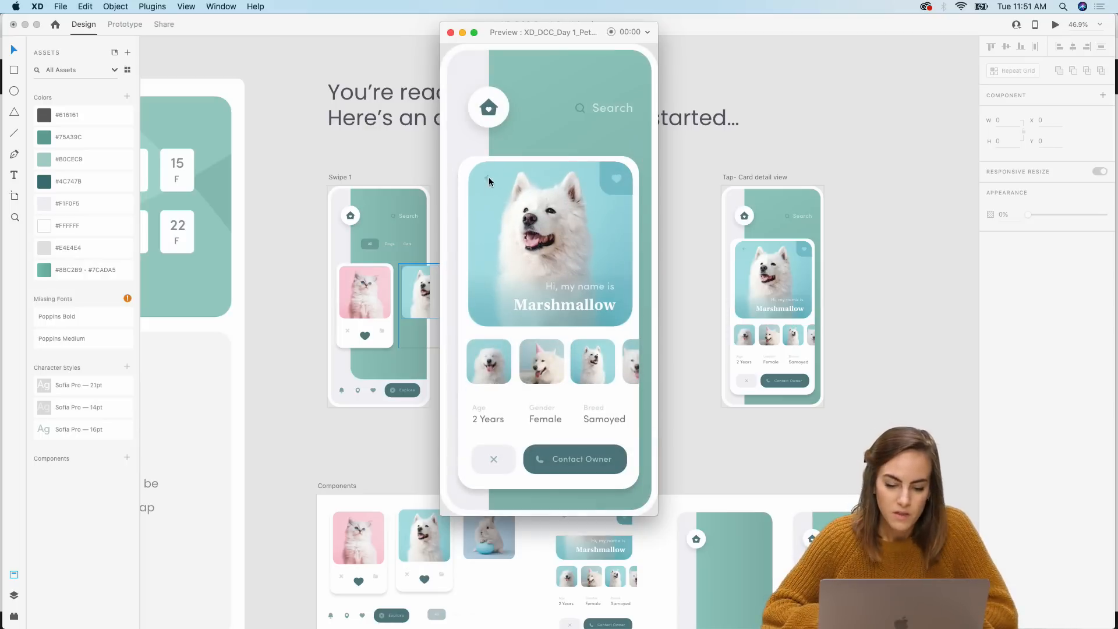
left_click(451, 32)
Step: Wire the back arrow on the detail card to the Swipe 2 artboard with a Tap trigger and Auto-Animate action
double_click(745, 250)
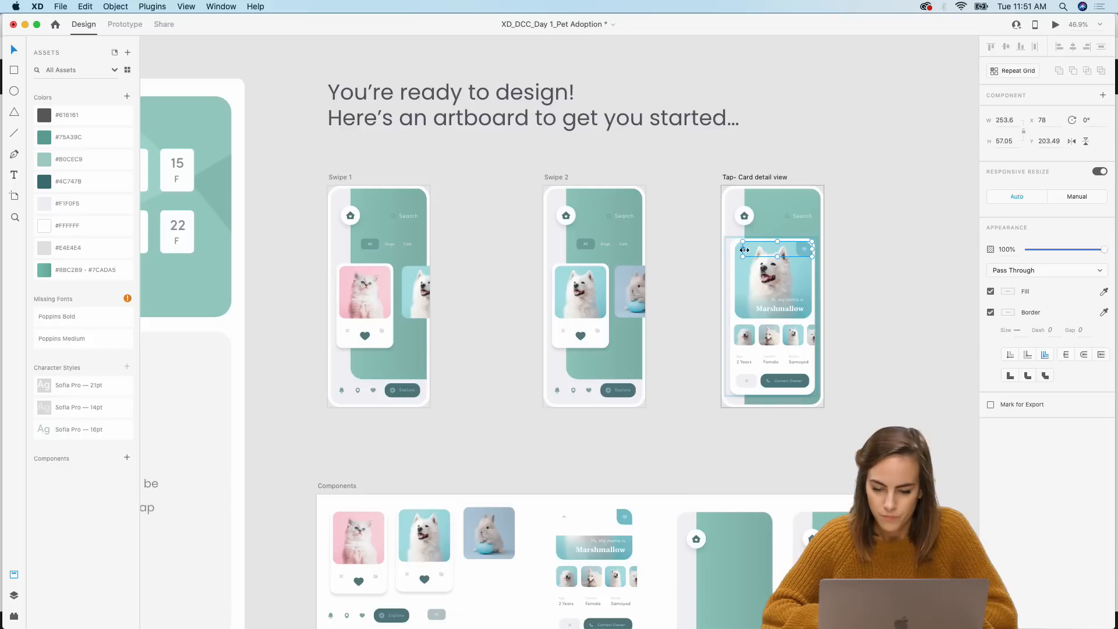
left_click(746, 253)
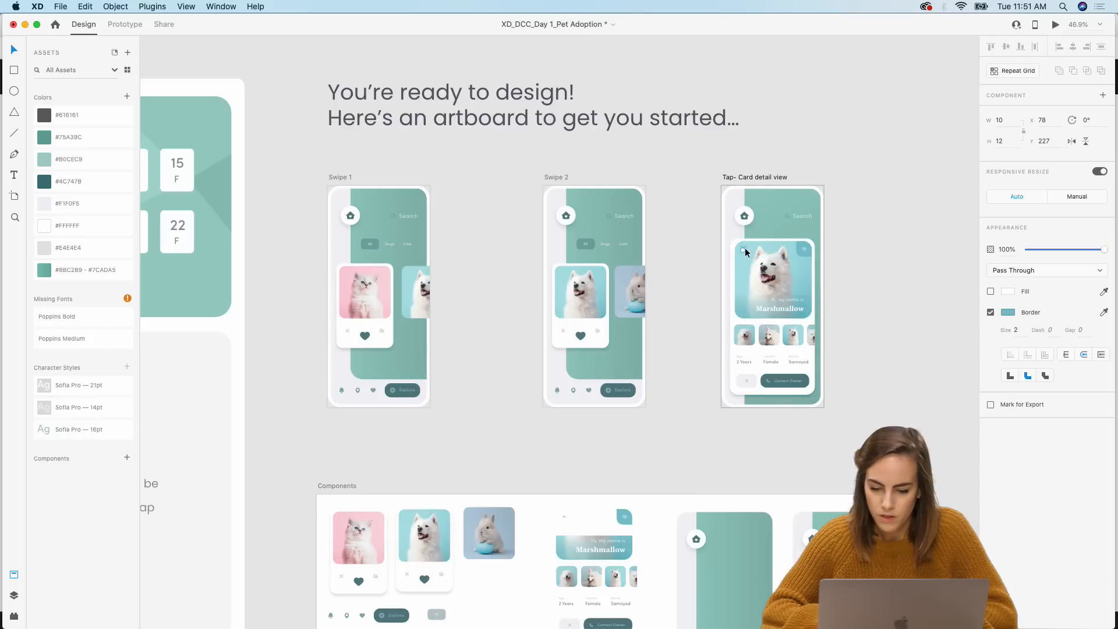
left_click(107, 28)
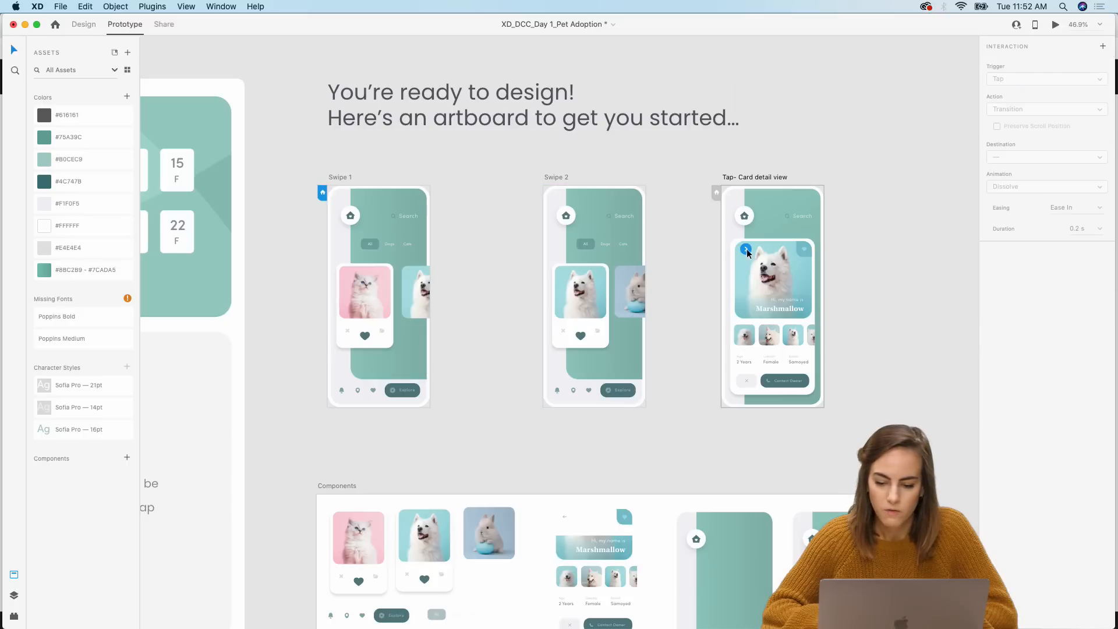
left_click_drag(745, 248, 584, 342)
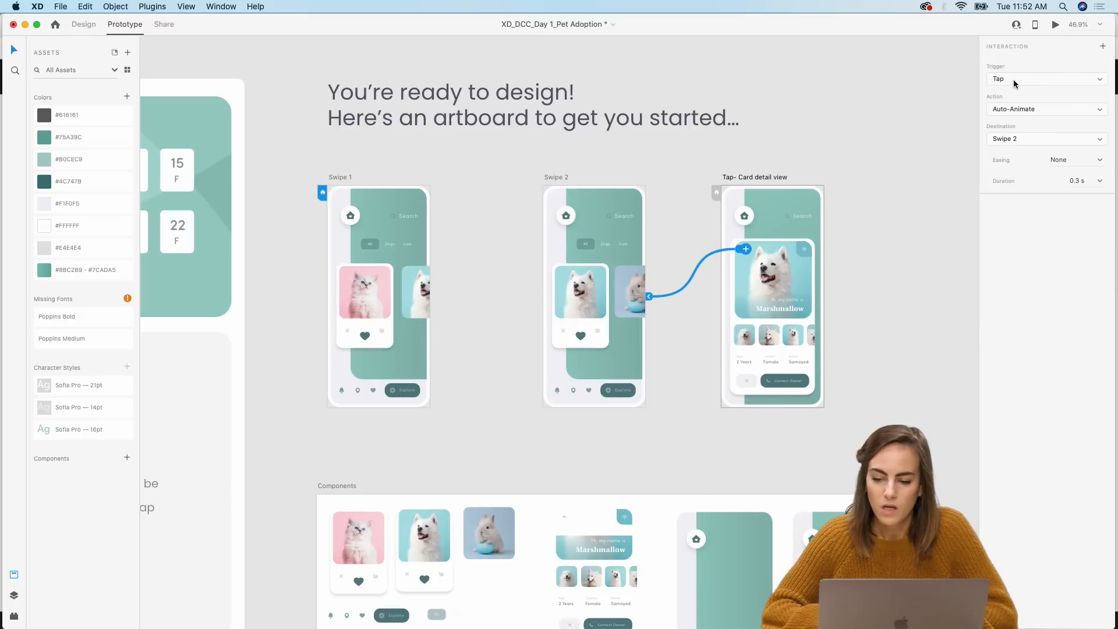
left_click(1037, 111)
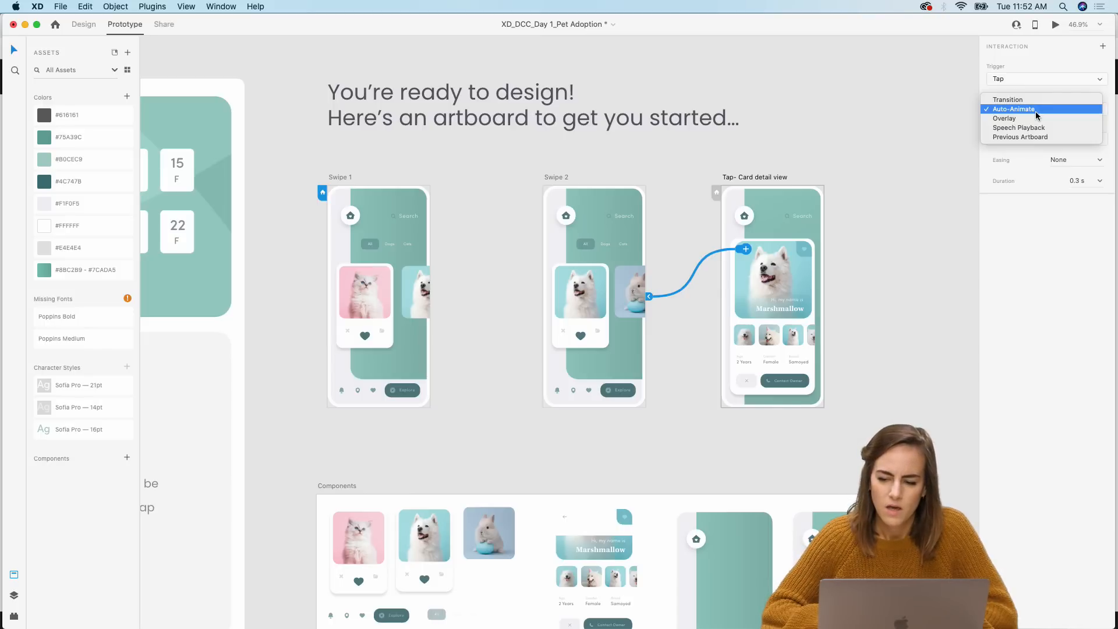
left_click(1053, 44)
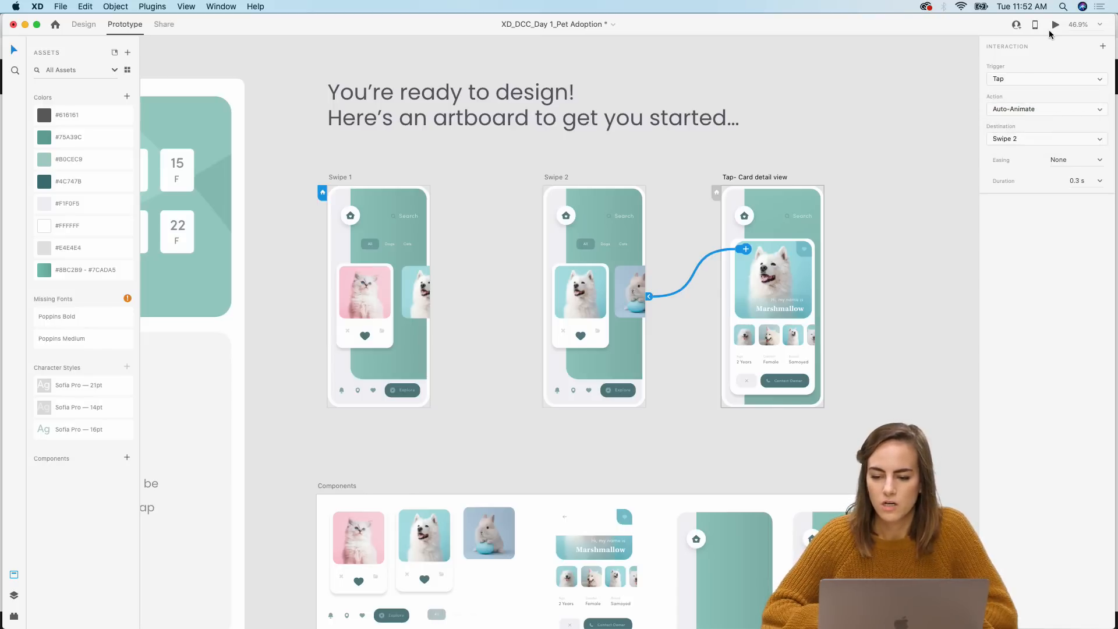
Step: Preview the prototype from the detail view and tap the back arrow to test the return to Swipe 2
left_click(746, 178)
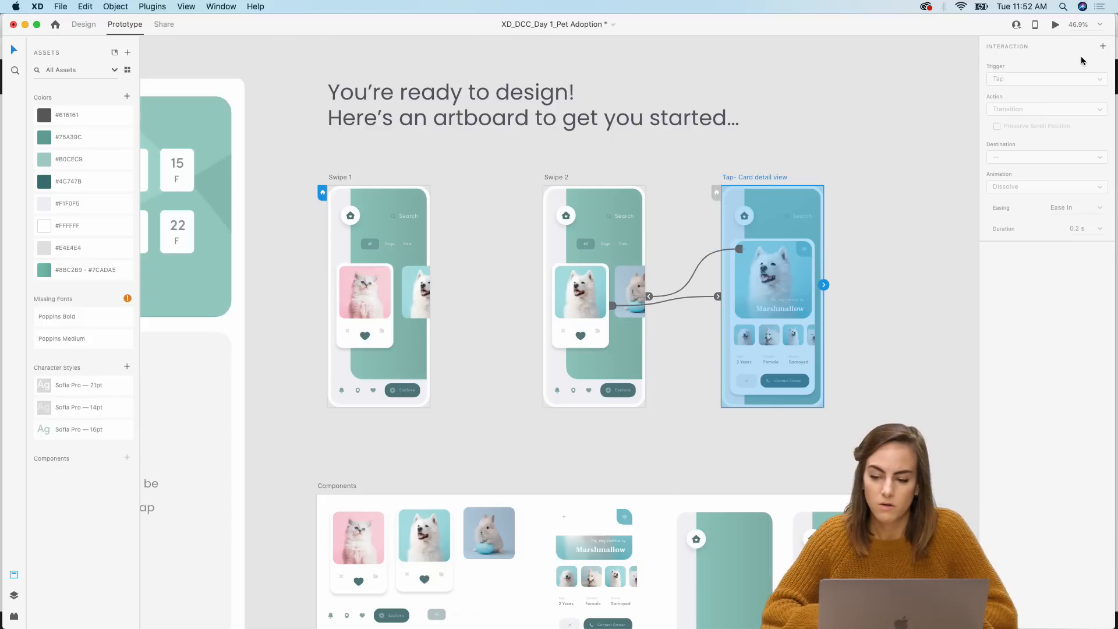
left_click(1055, 25)
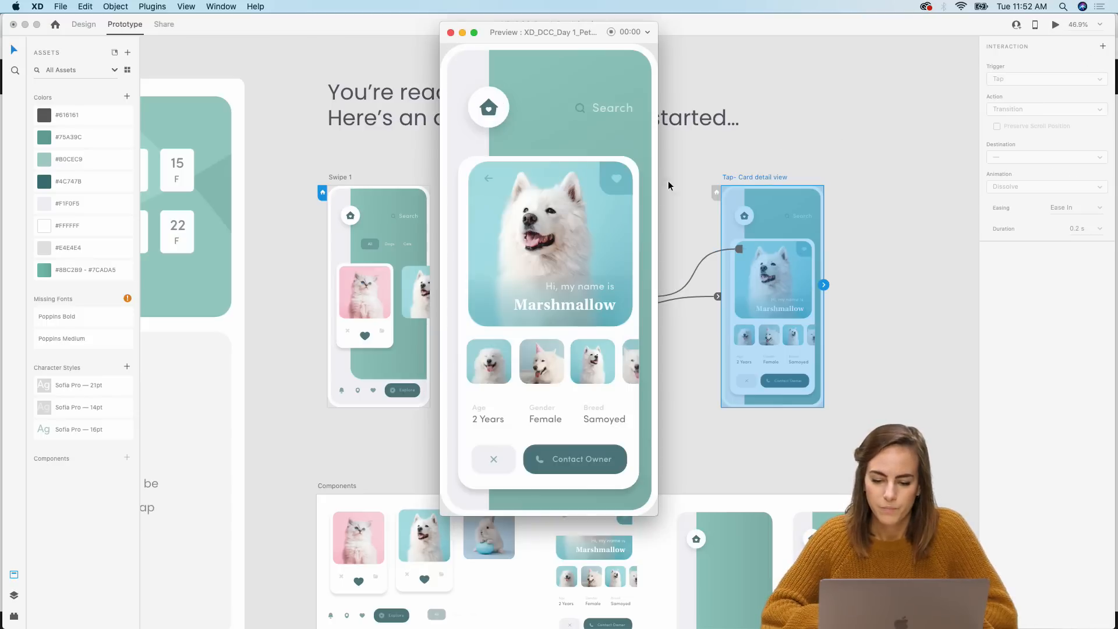
left_click(489, 179)
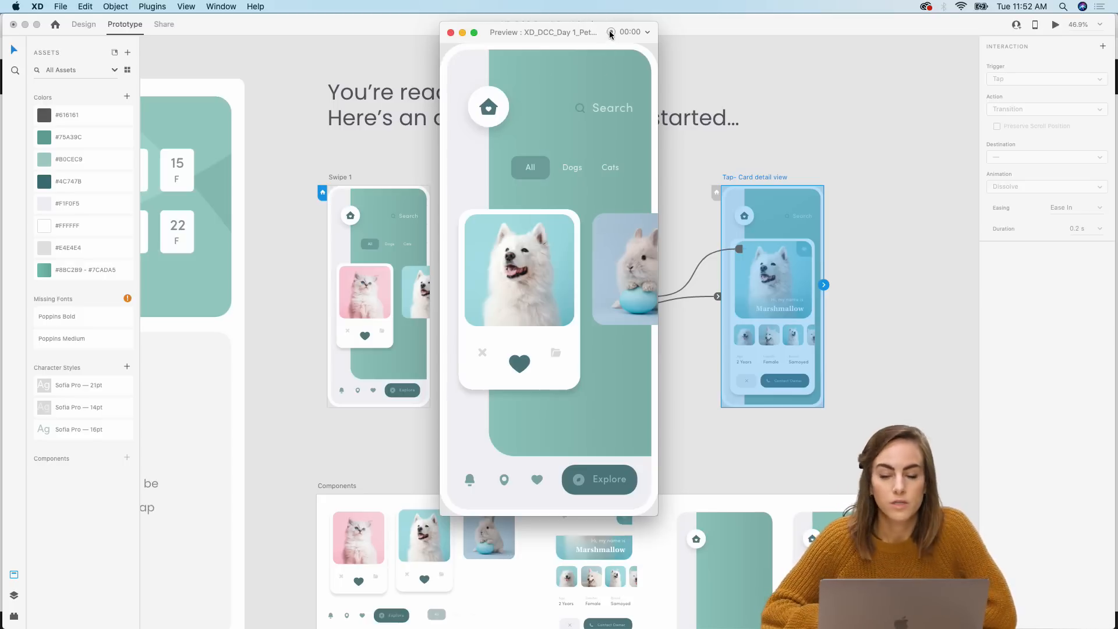
left_click_drag(565, 31, 580, 30)
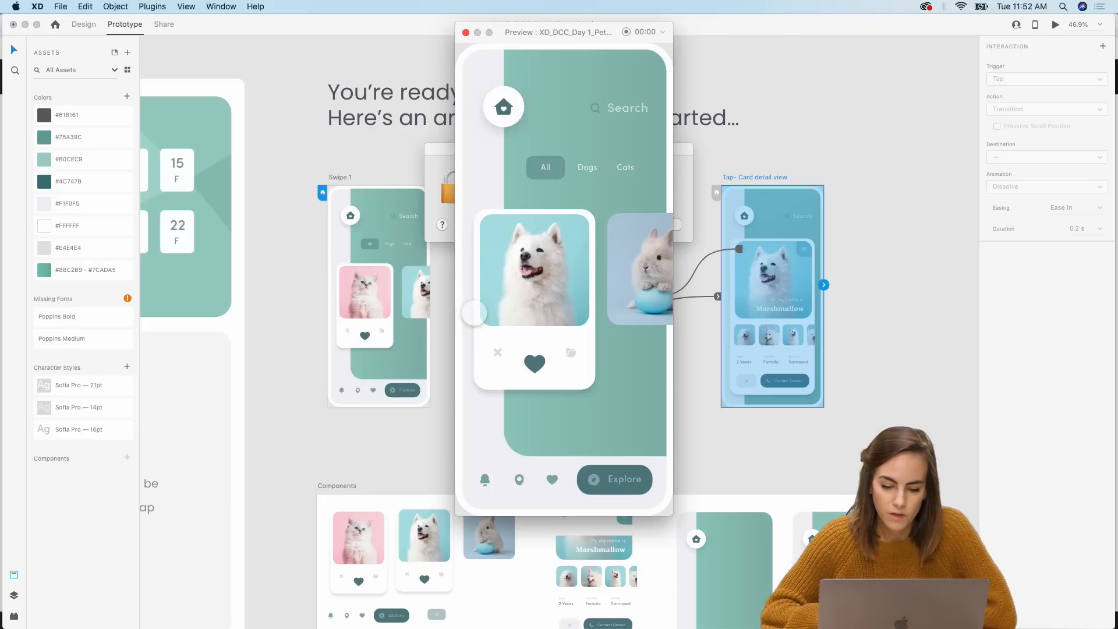
left_click(663, 225)
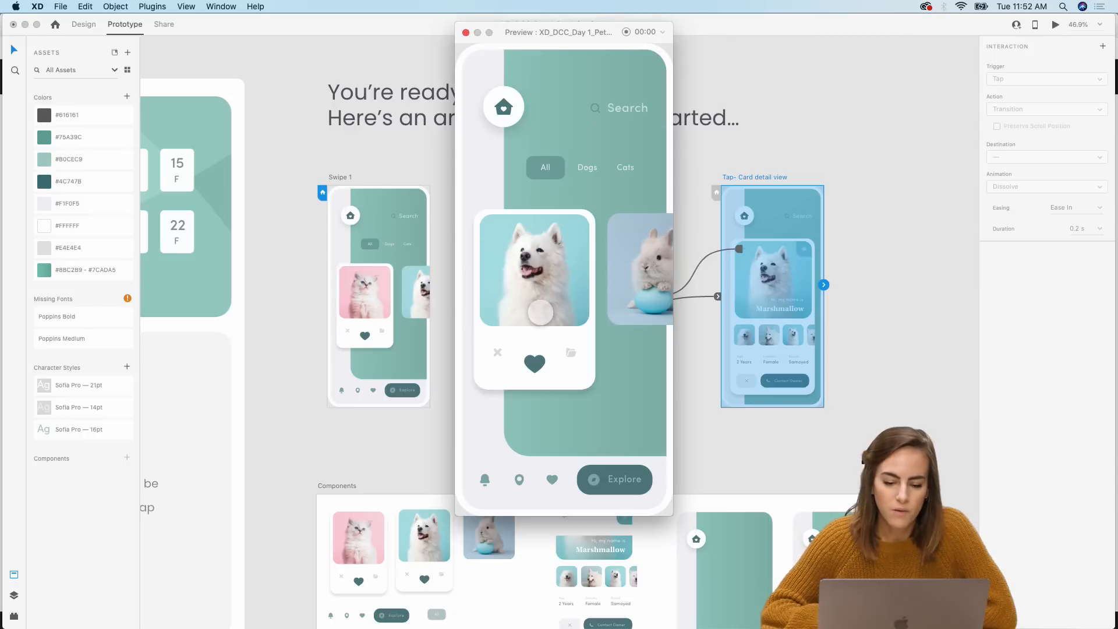
left_click(466, 32)
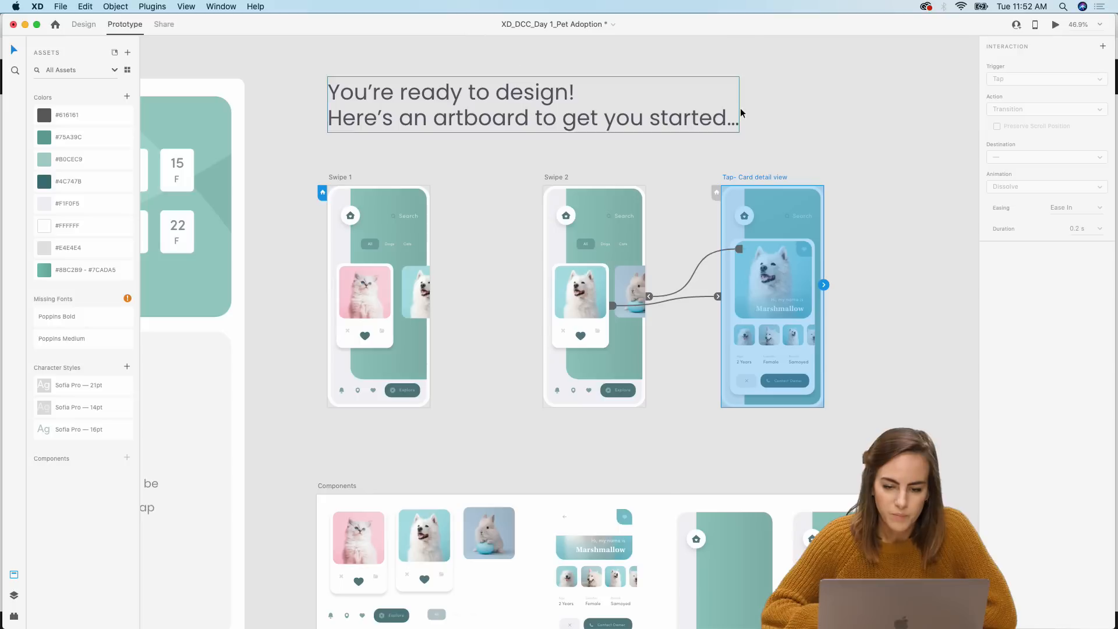
left_click(758, 110)
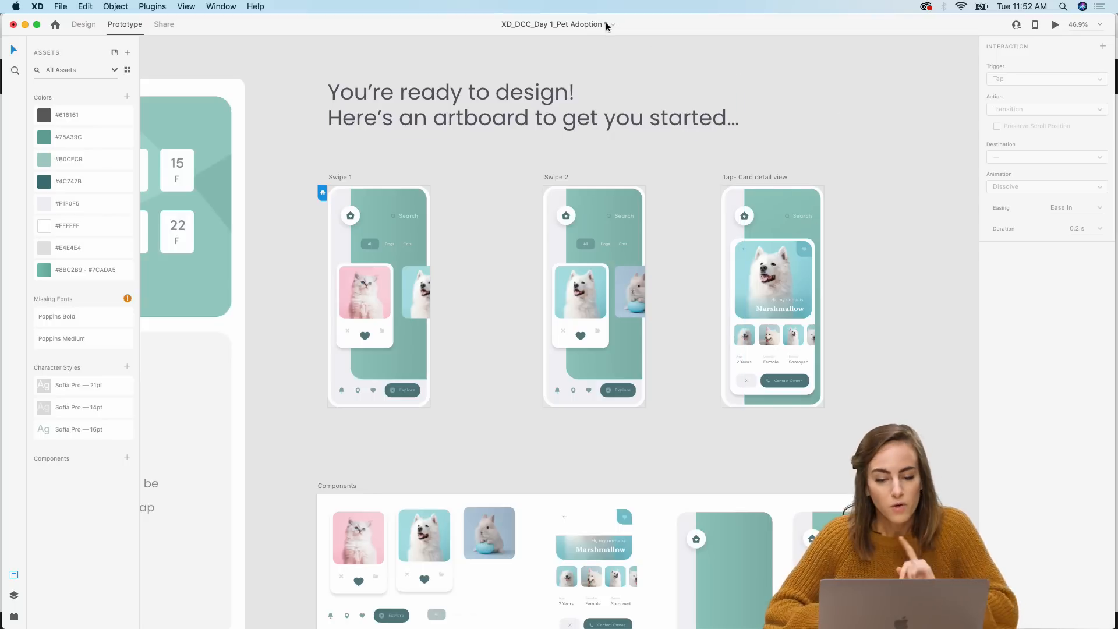
Step: Save the document and switch to the browser's Behance tab with the xddailychallenge projects
key("super+s")
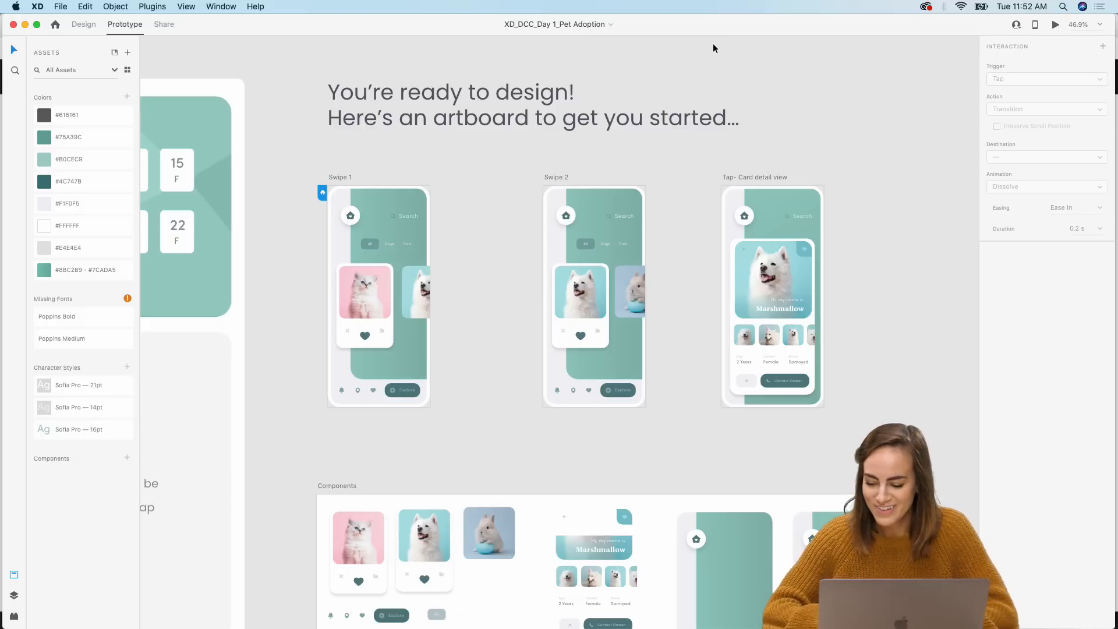
left_click(25, 25)
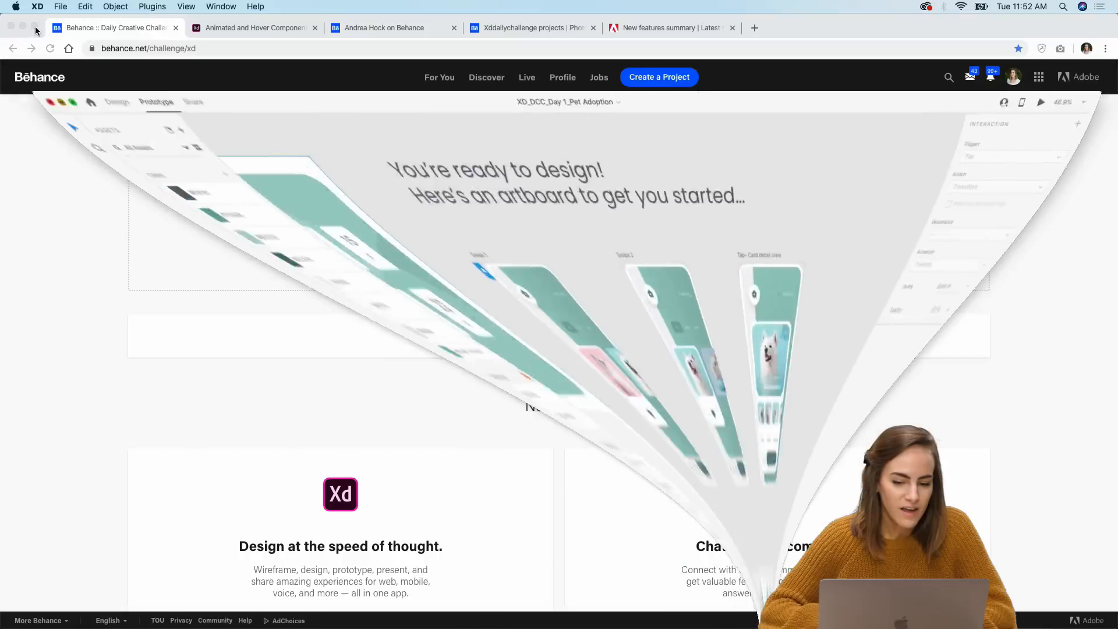
left_click(380, 32)
left_click(537, 34)
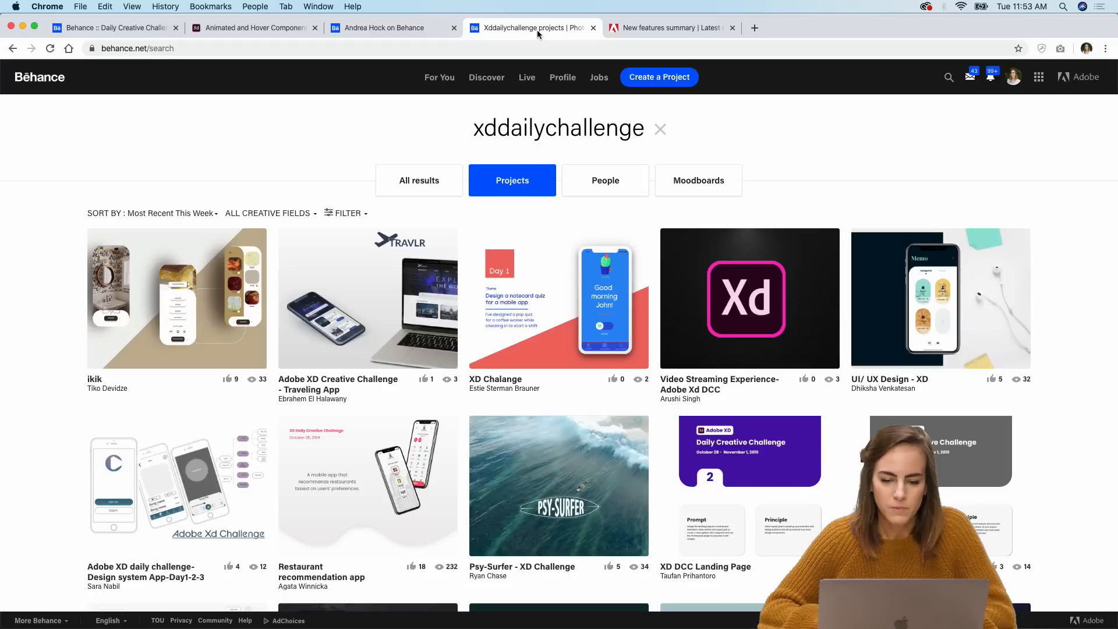
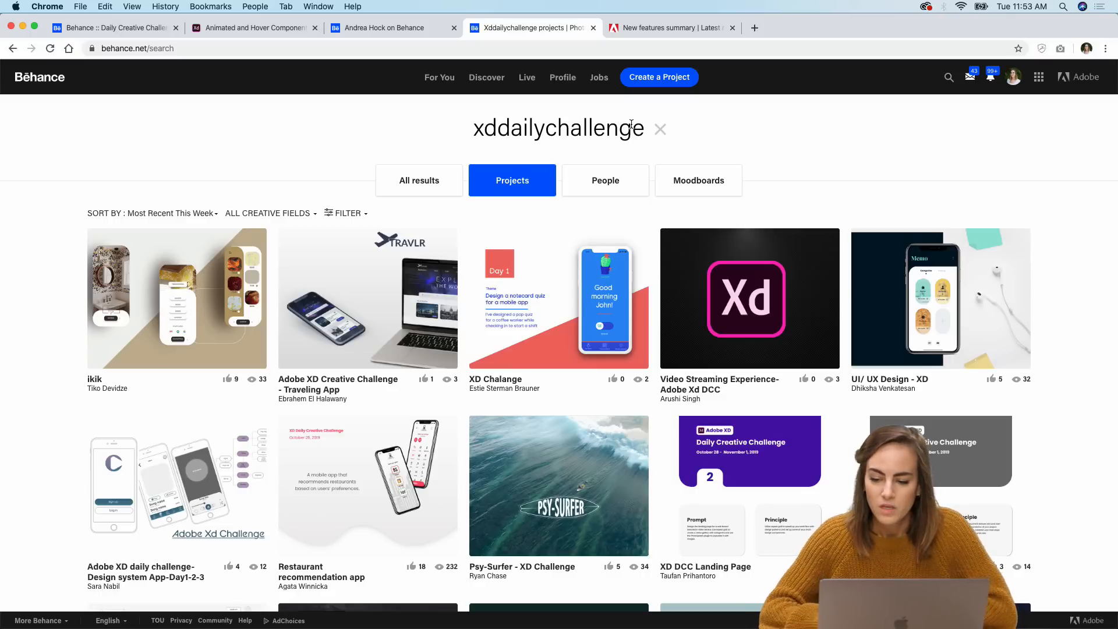
Step: Open the September 16–27 XD Daily Creative Challenge project from the Behance profile in the project editor
mouse_move(1014, 77)
left_click(871, 122)
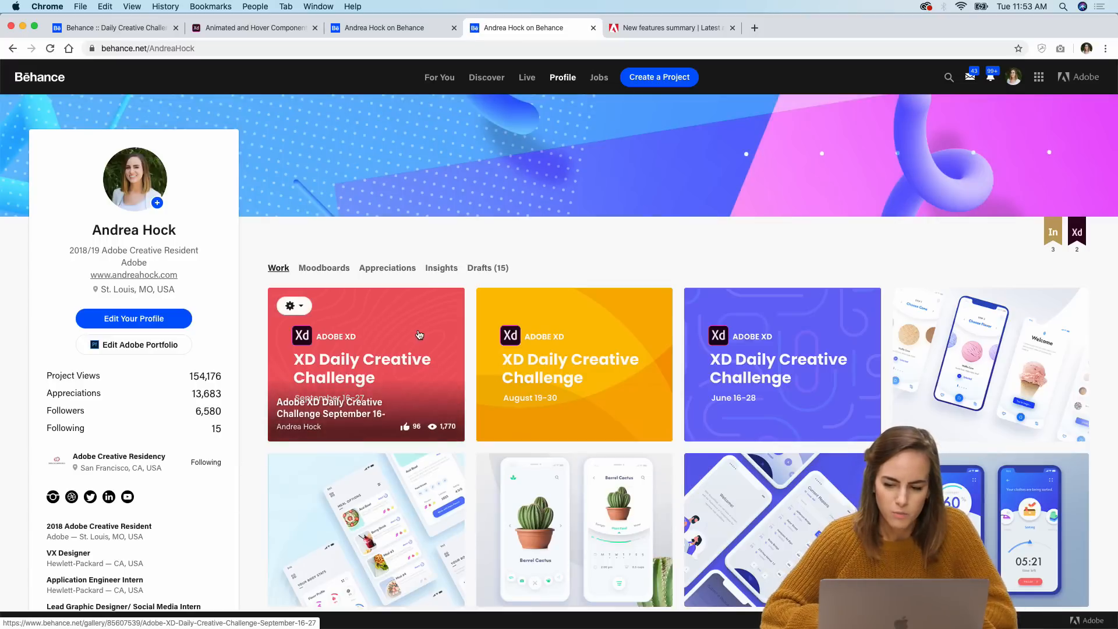
left_click(293, 306)
left_click(317, 335)
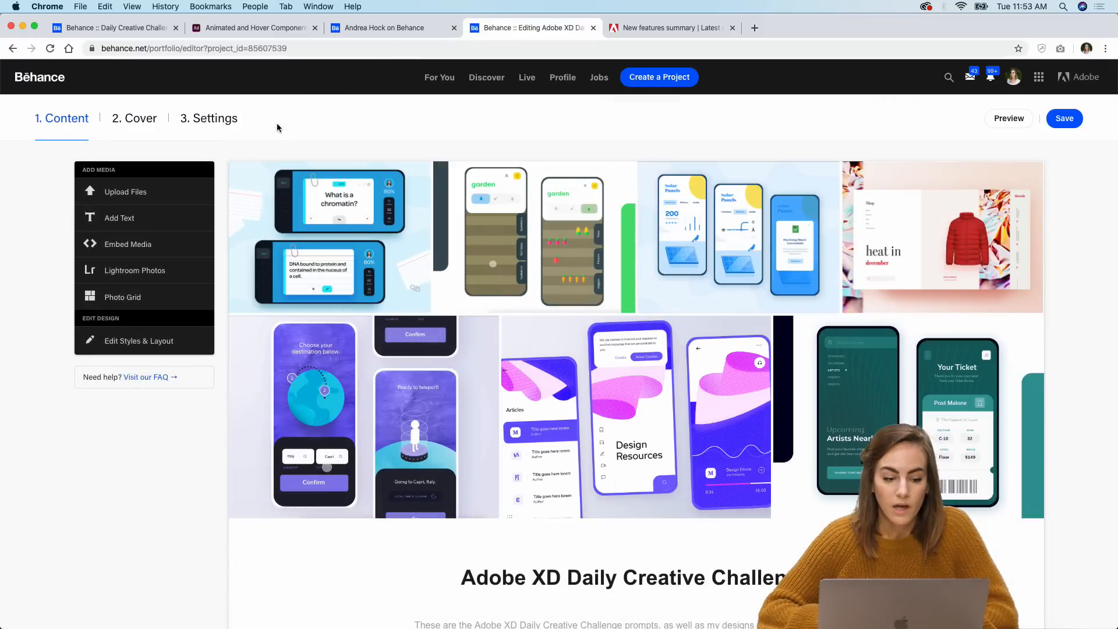
Step: Review the project's settings, checking the Display and Discoverability tabs, save the dialog, and leave the editor
left_click(201, 120)
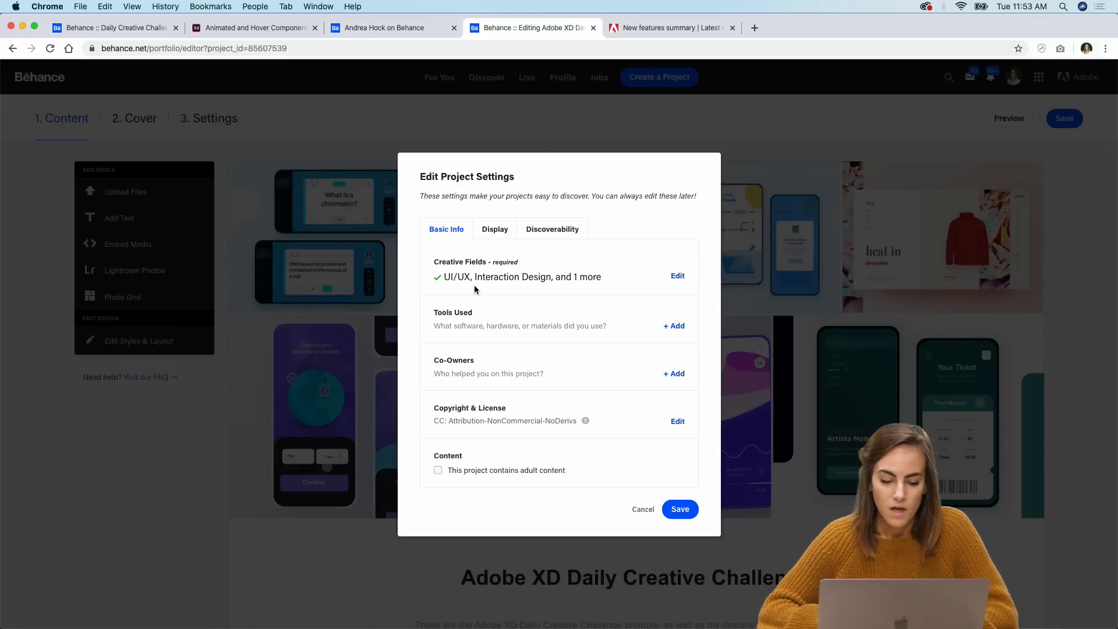
left_click(493, 233)
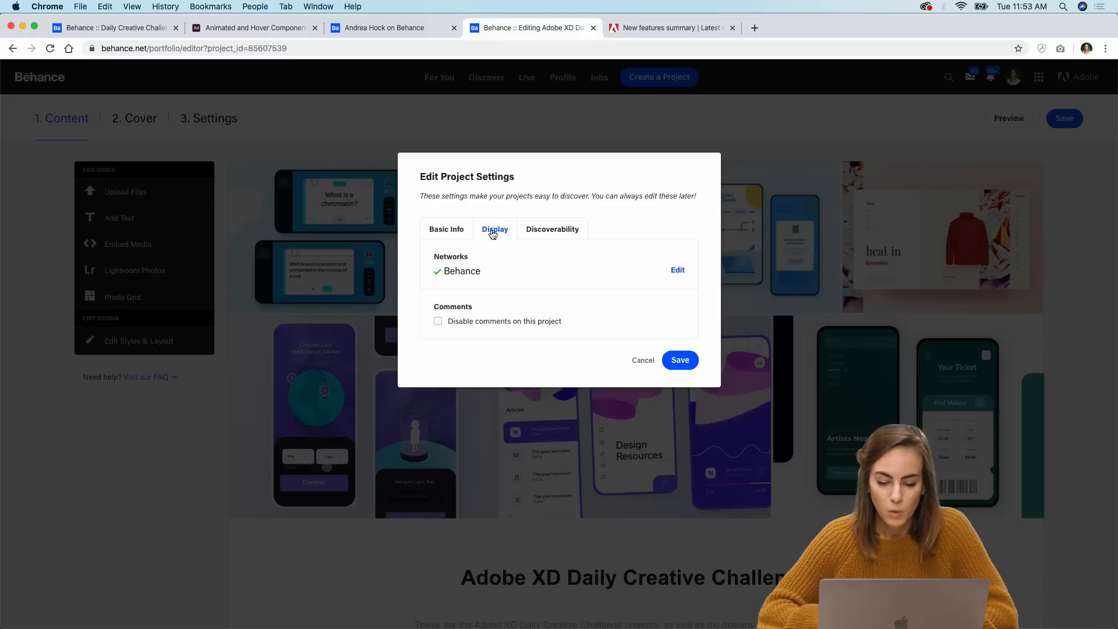
left_click(547, 234)
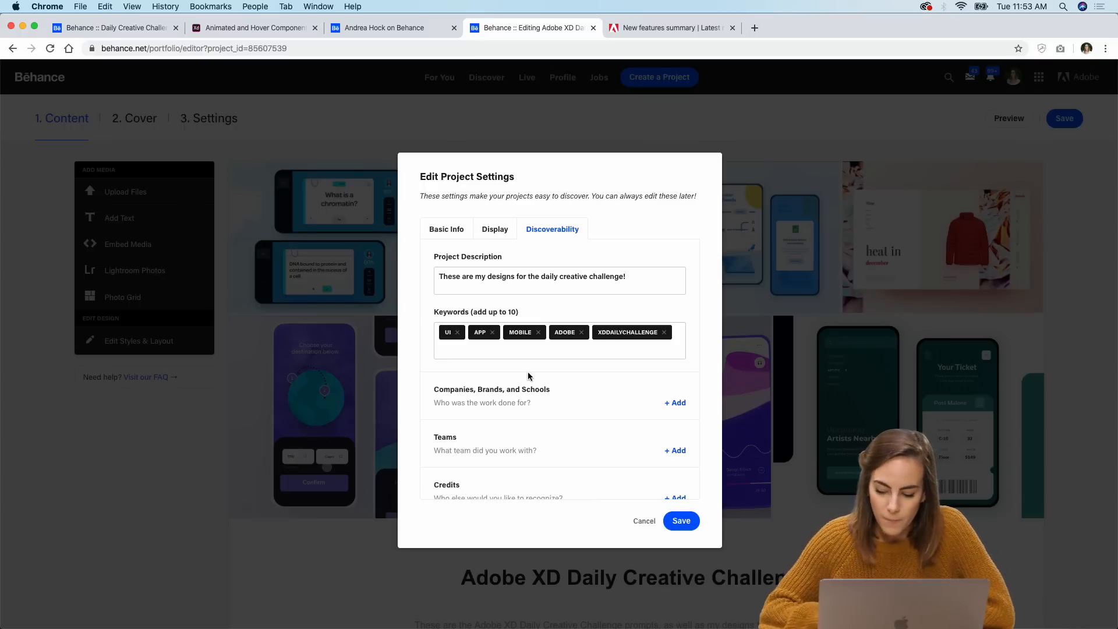
left_click(681, 522)
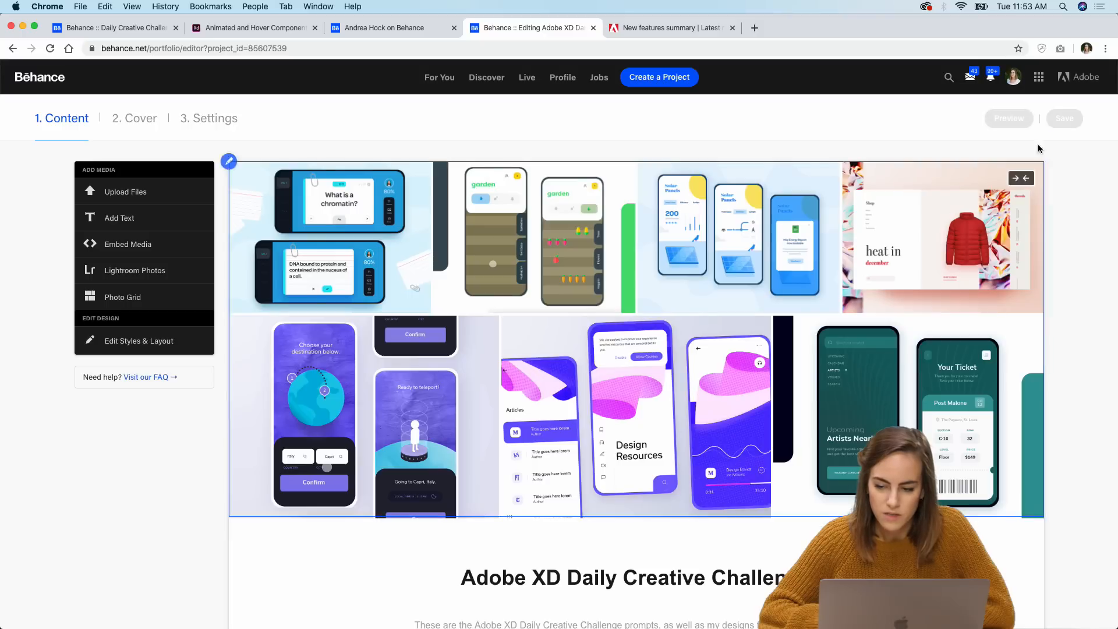
left_click(12, 49)
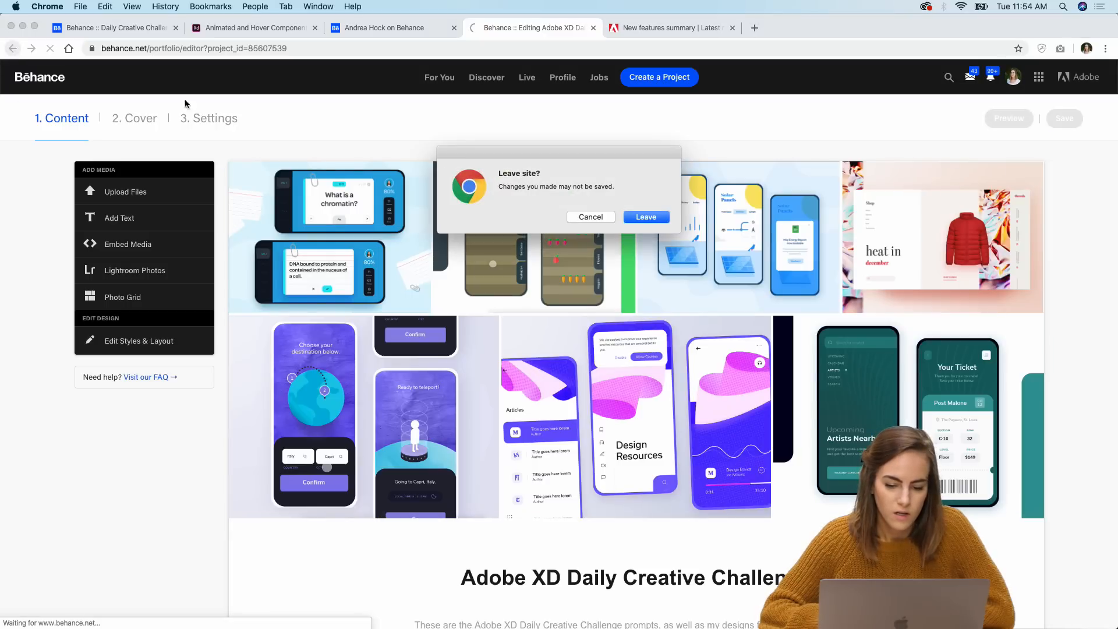
left_click(660, 218)
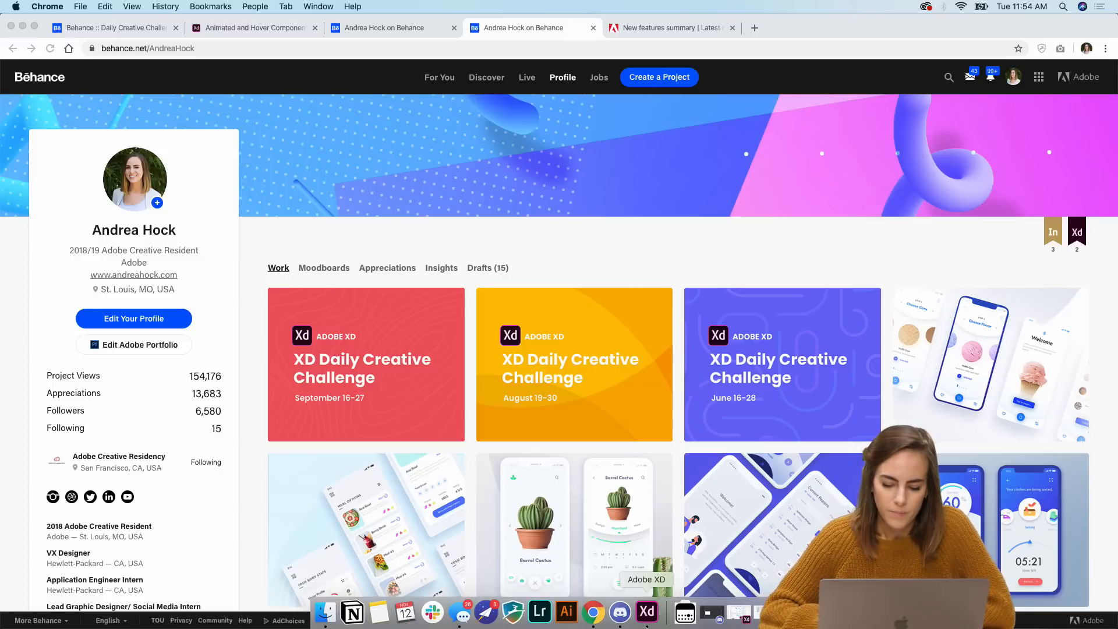
Step: Open the XD_DCC_Day 1_Pet Adoption file from the Completed folder in Adobe XD
left_click(648, 614)
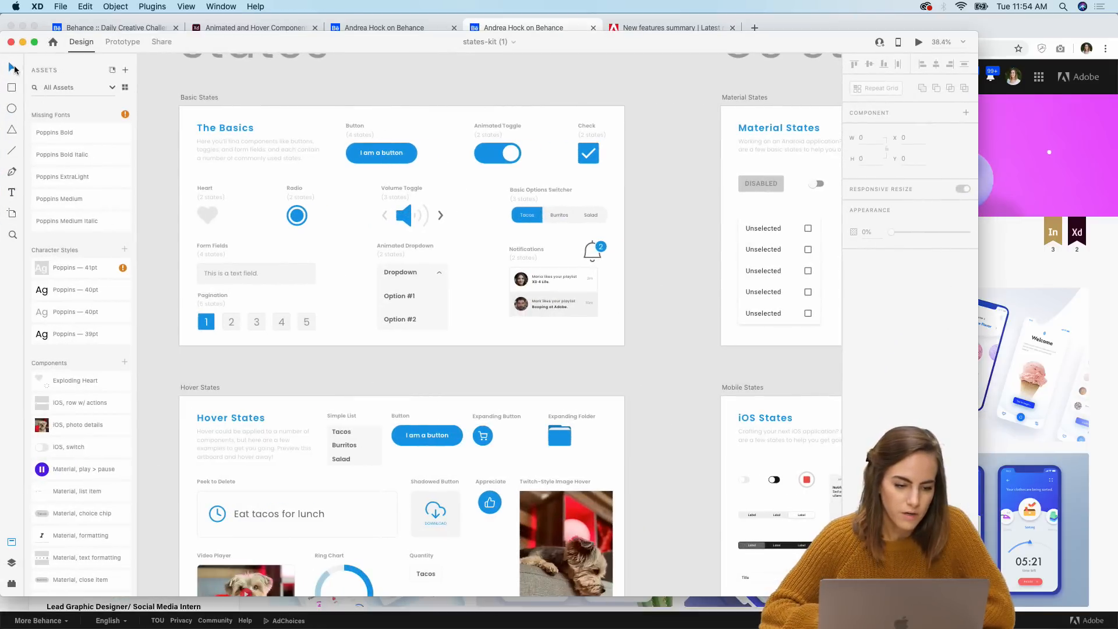
left_click(23, 42)
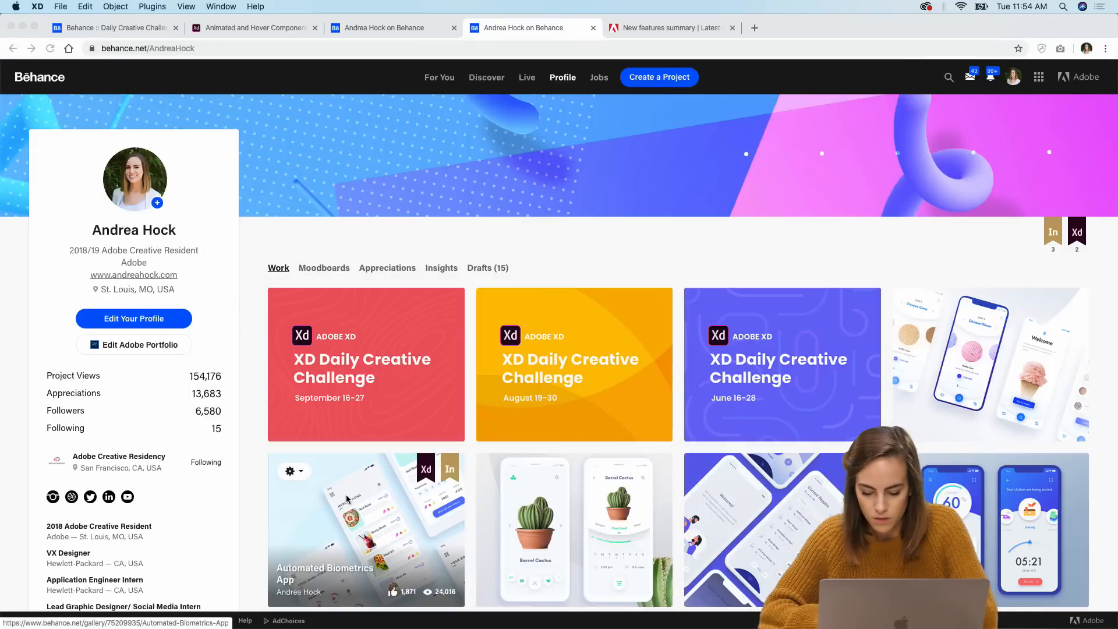
key("ctrl+Up")
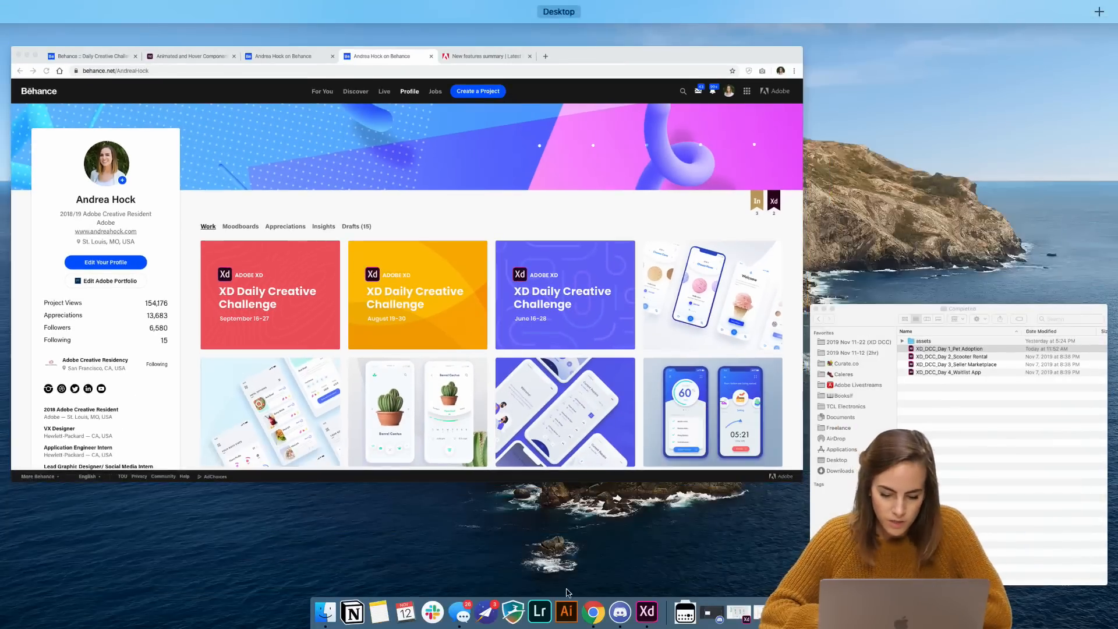
left_click(885, 489)
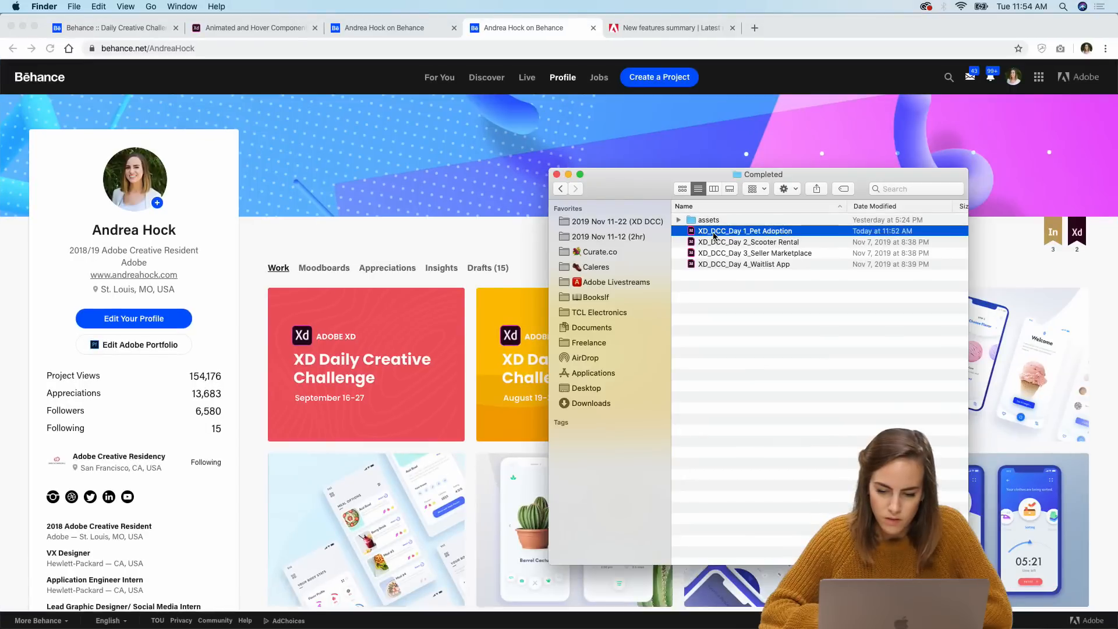
double_click(713, 231)
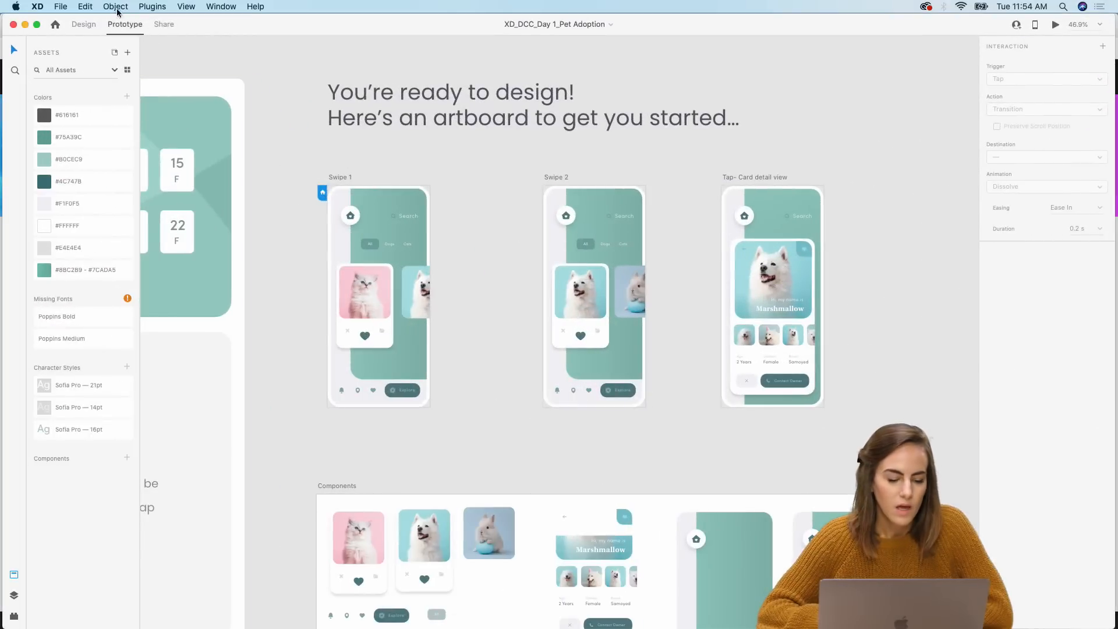
Step: Select the Swipe 1, Swipe 2 and Tap- Card detail view artboards for export and create a new folder named Day 1 designs
left_click(58, 5)
left_click(297, 158)
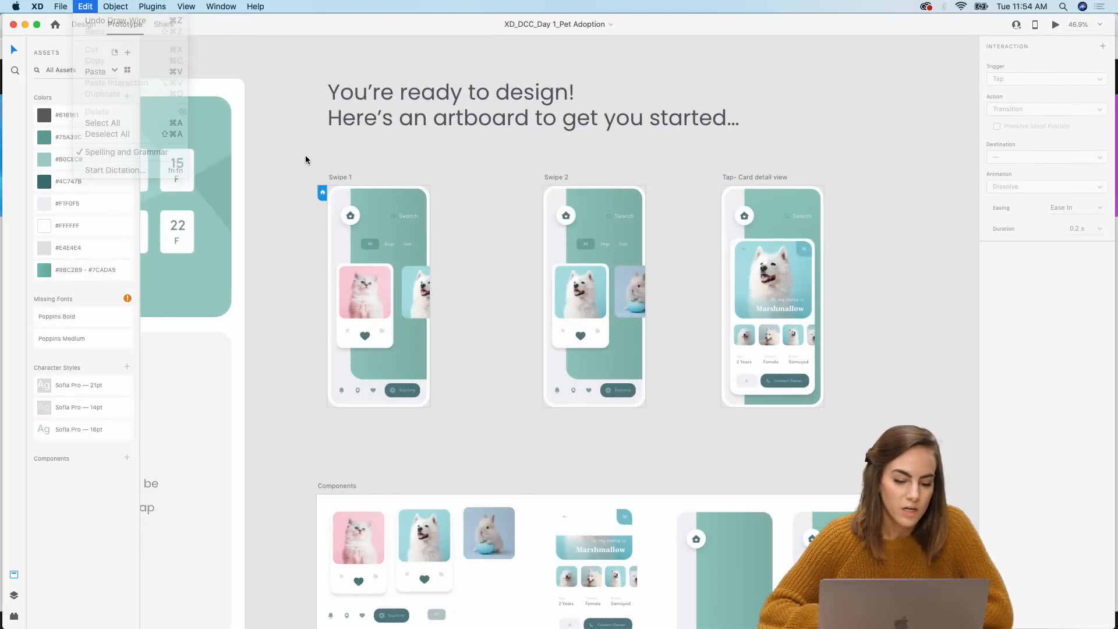
left_click_drag(290, 157, 841, 436)
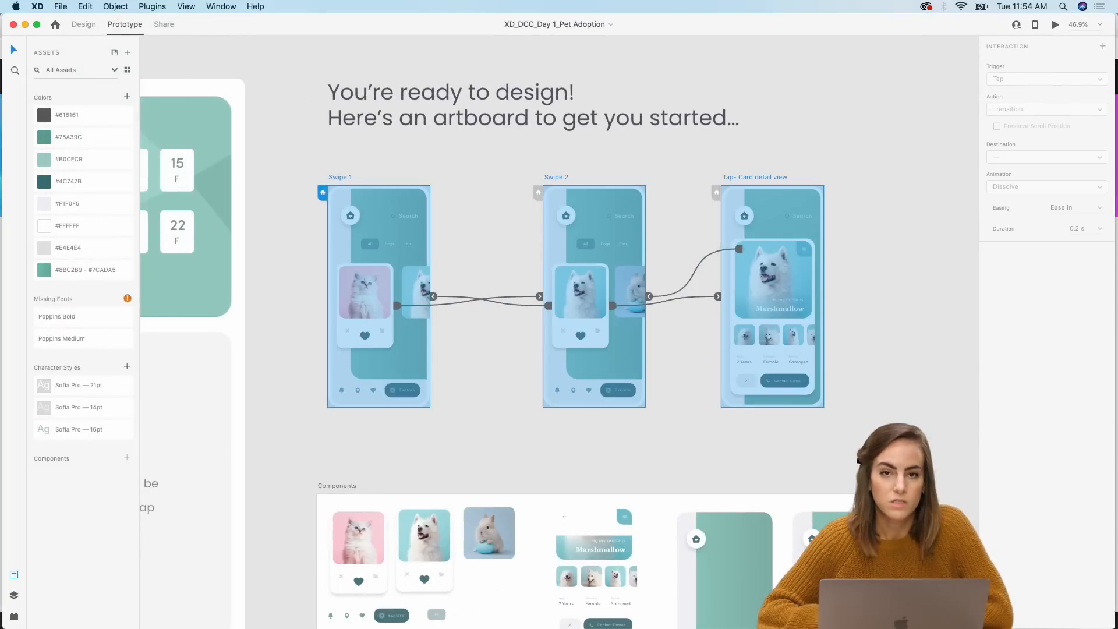
left_click(61, 7)
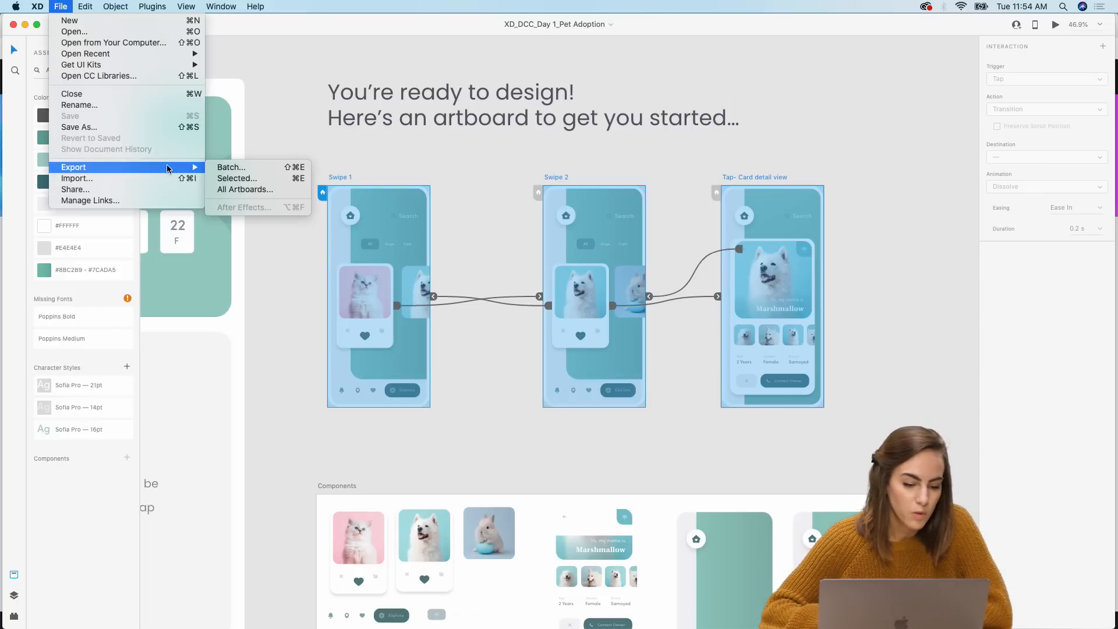
mouse_move(90, 169)
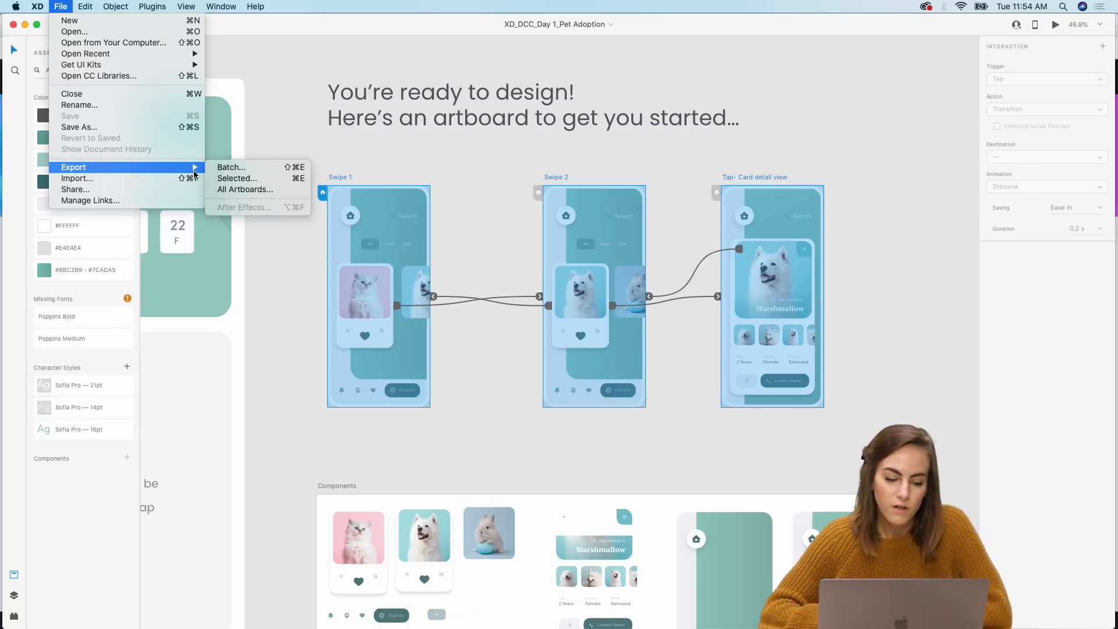
left_click(240, 177)
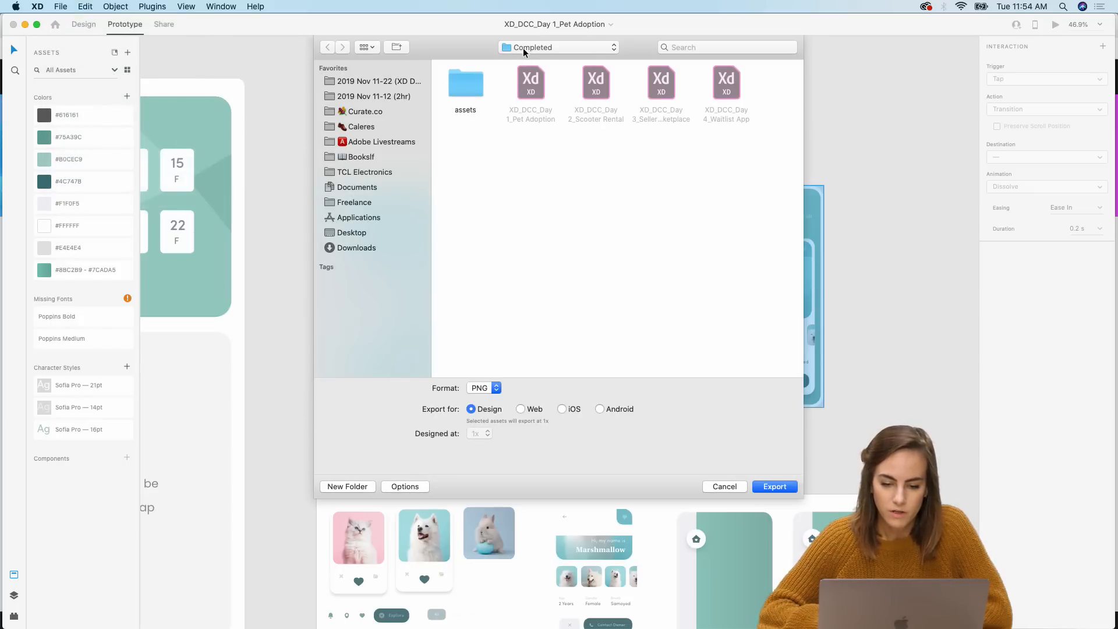
key("super+shift+n")
type("Day")
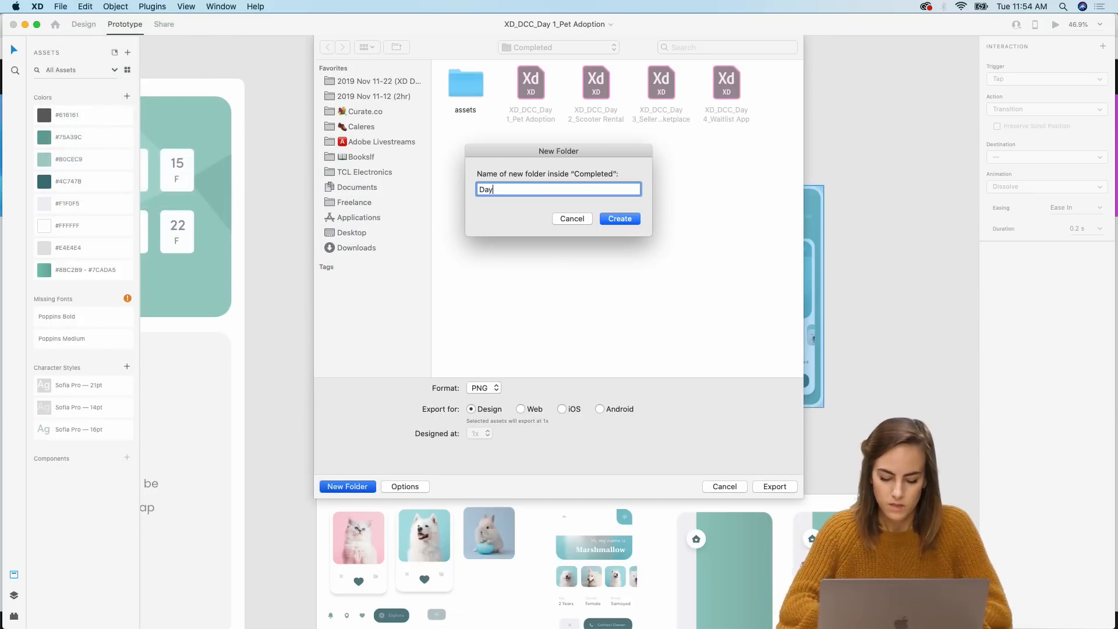
type(" 1 designs")
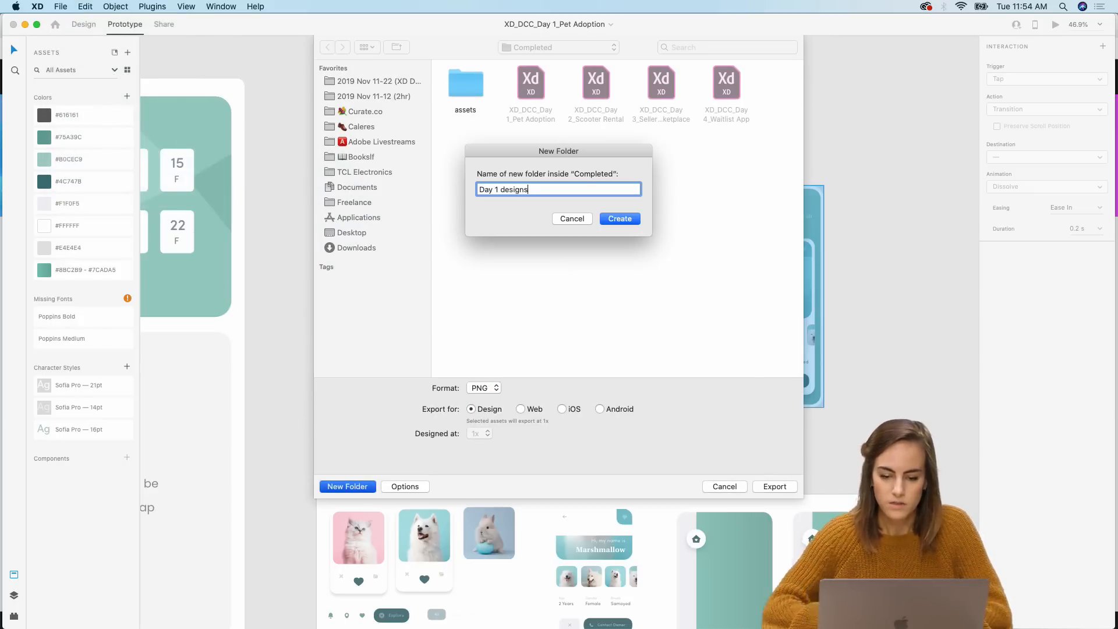
left_click(618, 218)
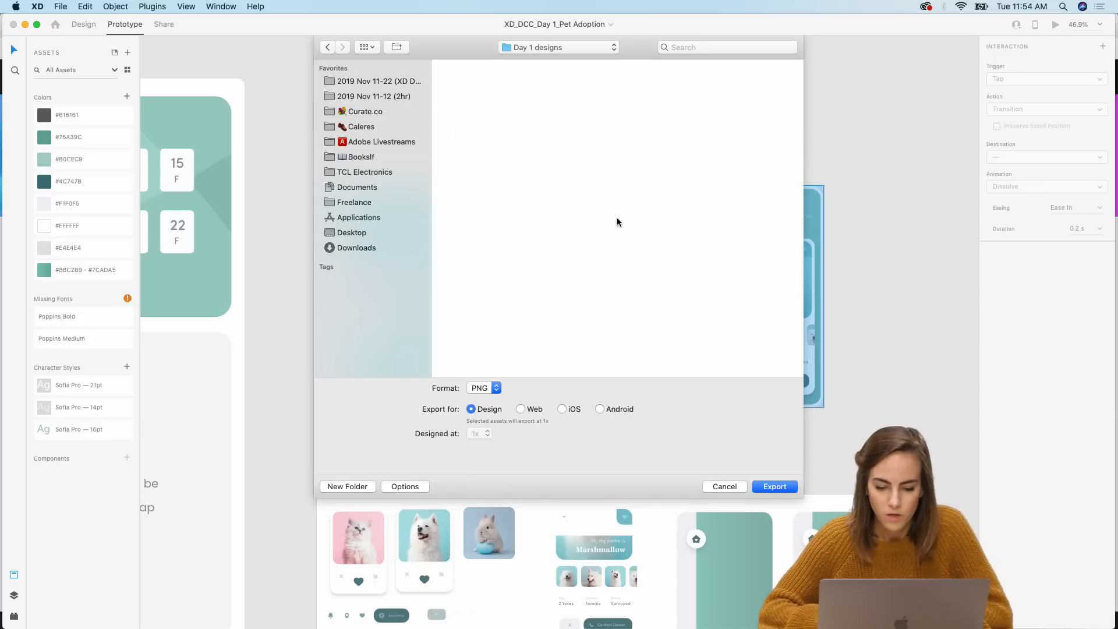
Step: Export the selected artboards as PNG for Design into the Day 1 designs folder
left_click(491, 389)
left_click(461, 420)
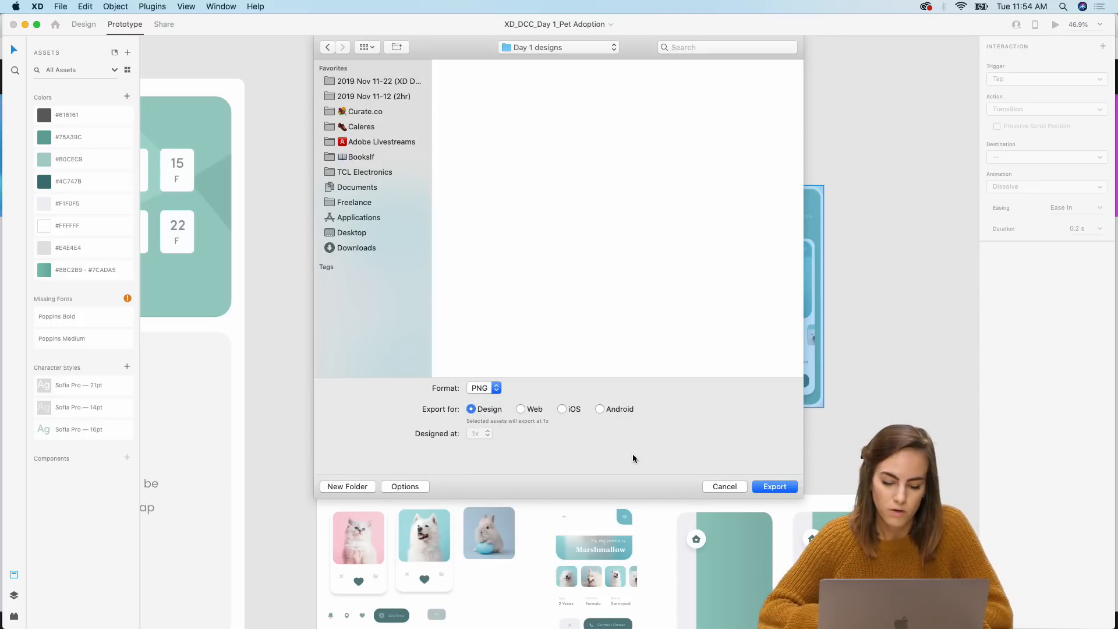
left_click(777, 488)
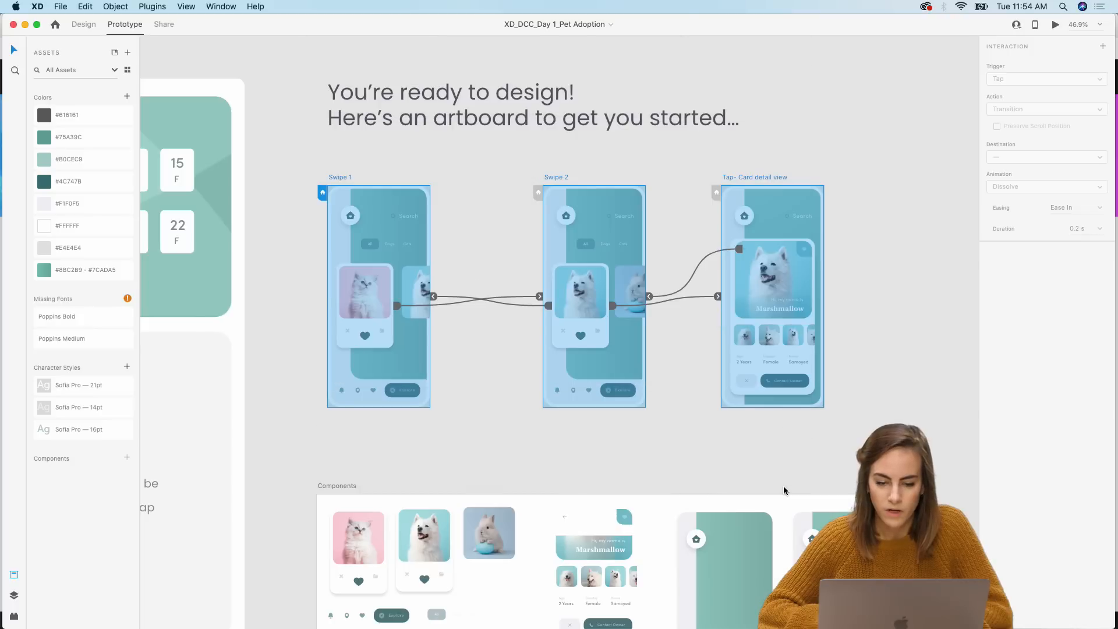
Step: Preview the exported PNG images in the Day 1 designs folder, then return to XD
left_click(340, 613)
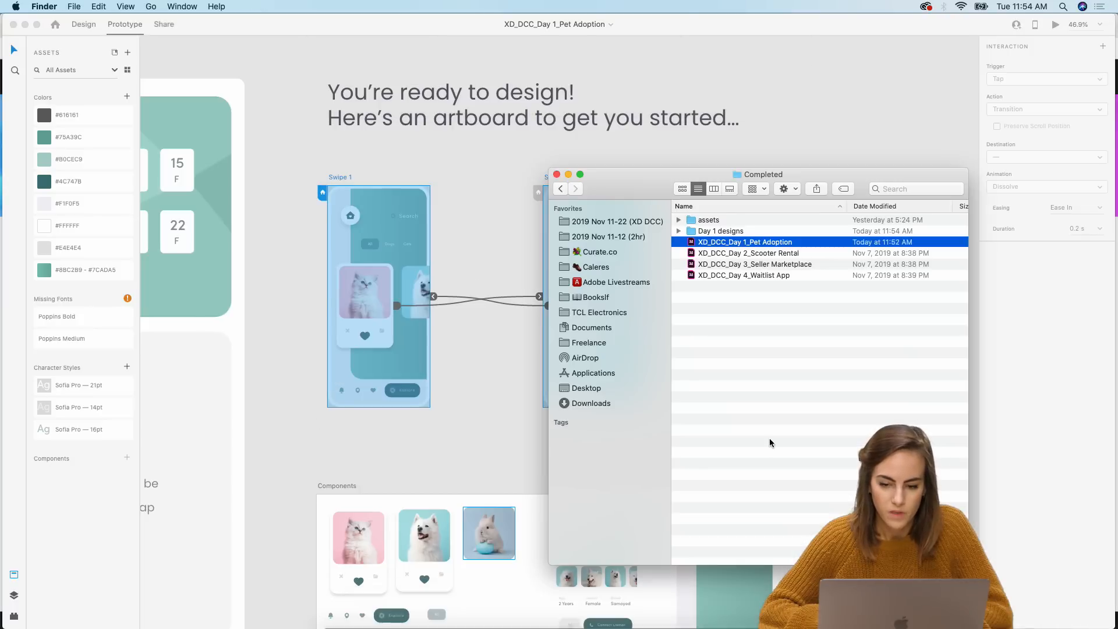
double_click(709, 231)
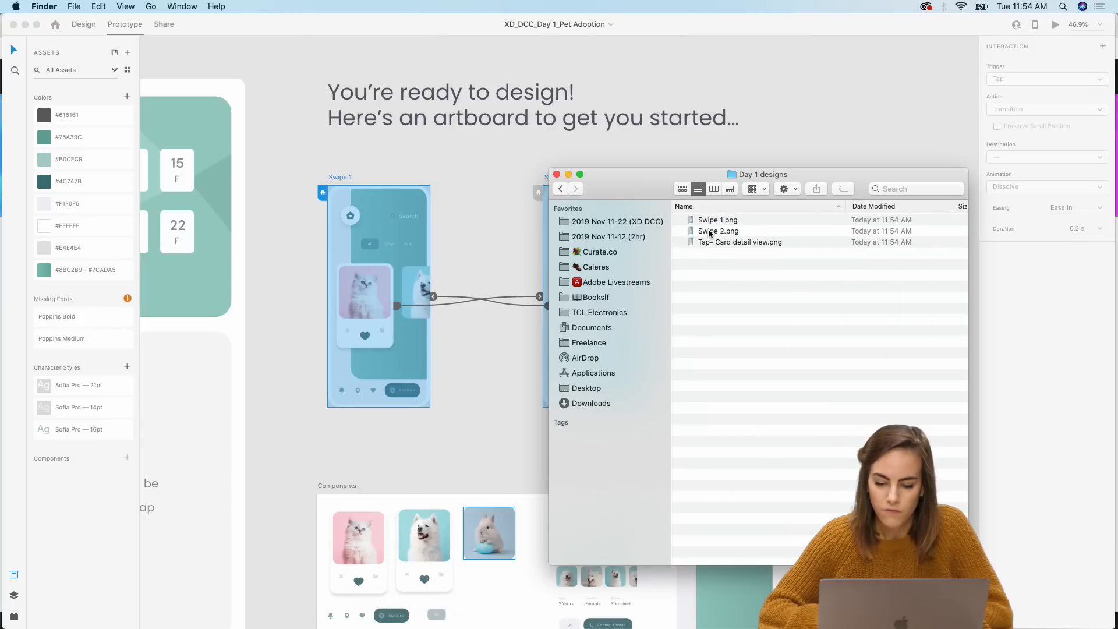
left_click_drag(764, 271, 698, 197)
key("space")
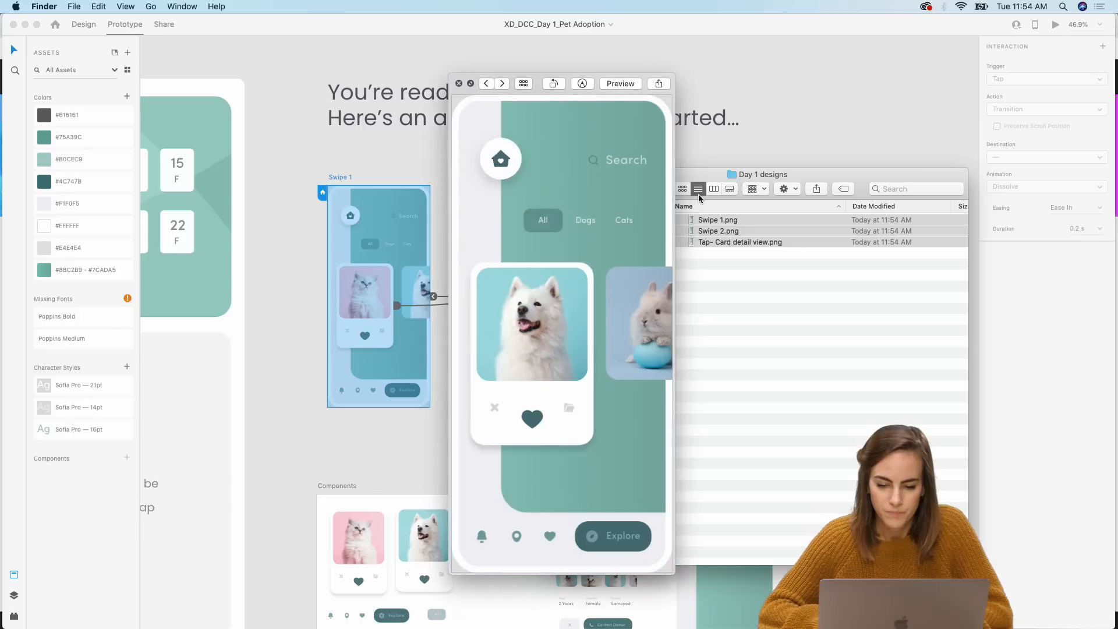
key("Left")
left_click(459, 83)
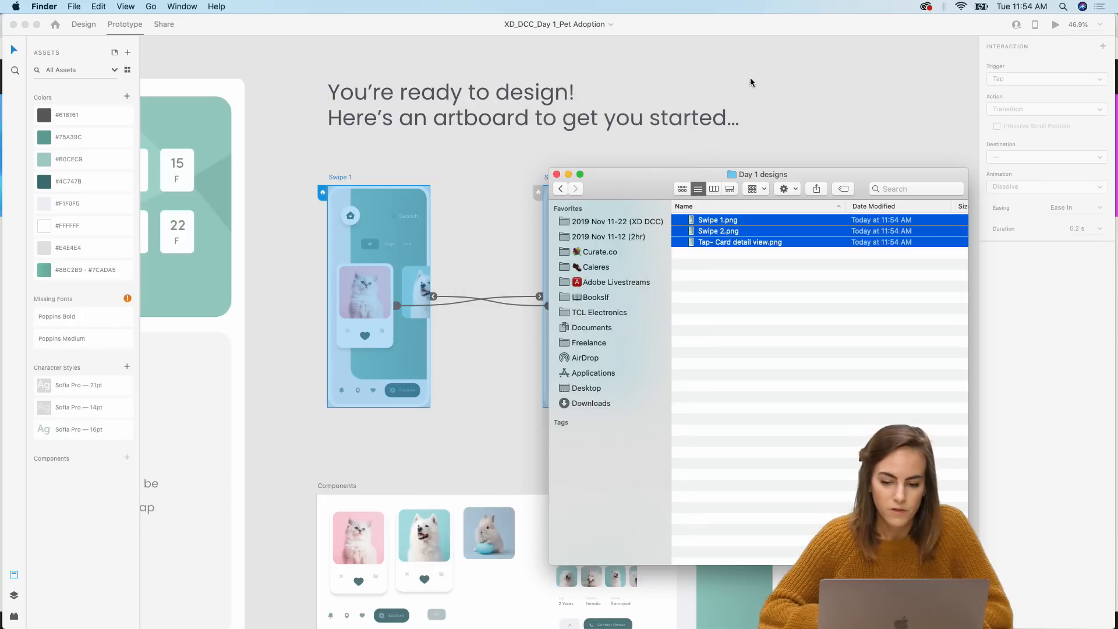
left_click(750, 79)
left_click(774, 82)
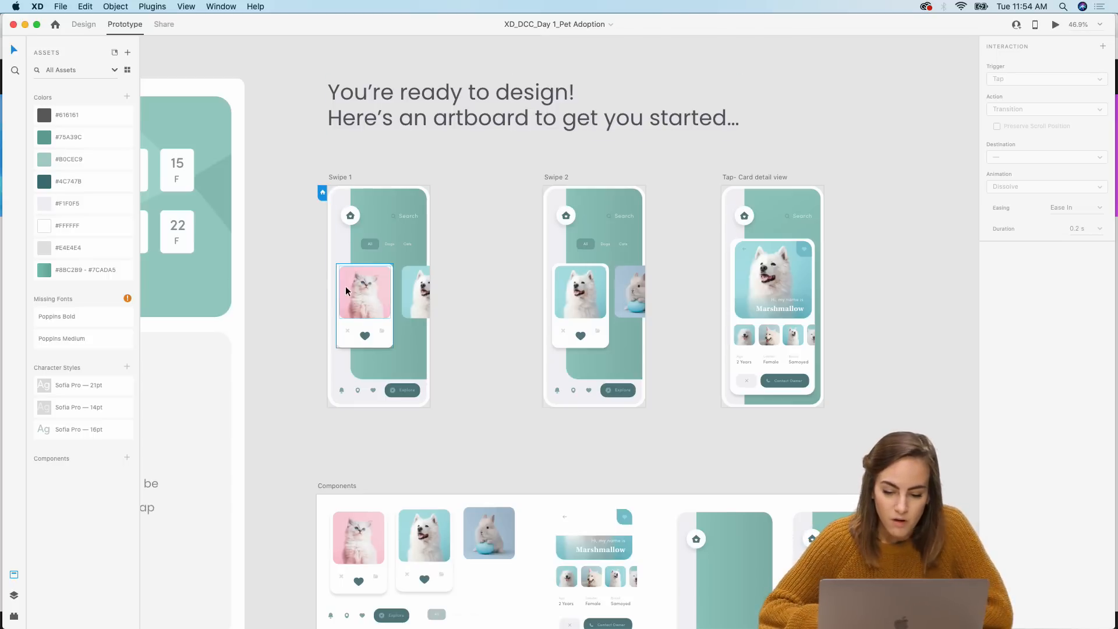
Step: Switch to the browser's What's new in Adobe XD page and scroll through the top new features
left_click(590, 616)
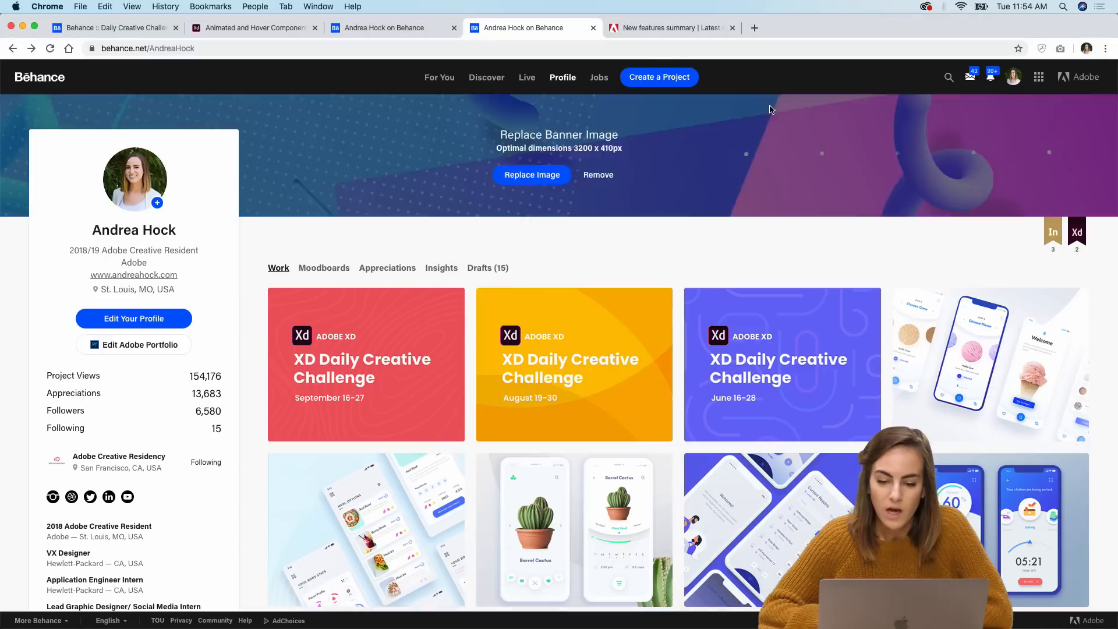
left_click(624, 34)
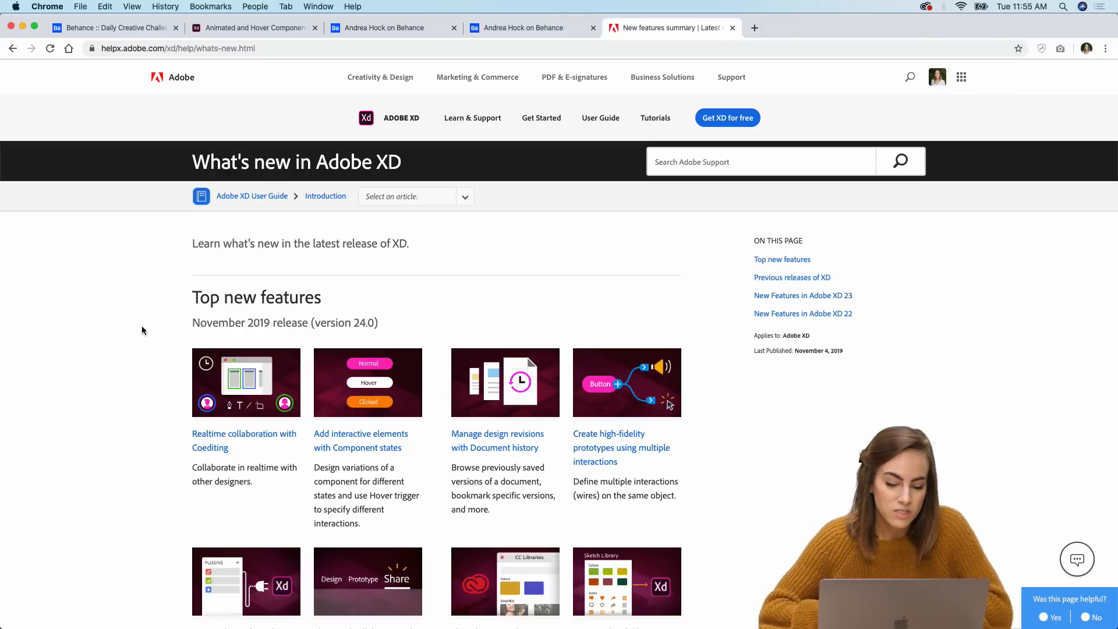
scroll(143, 331, "down", 5)
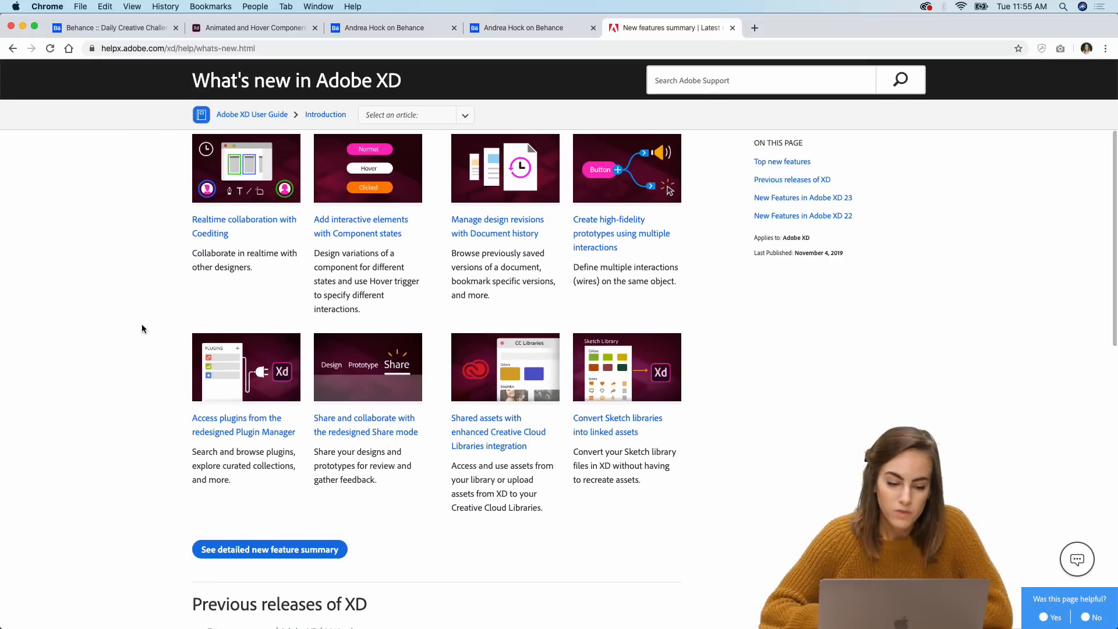
scroll(141, 324, "up", 1)
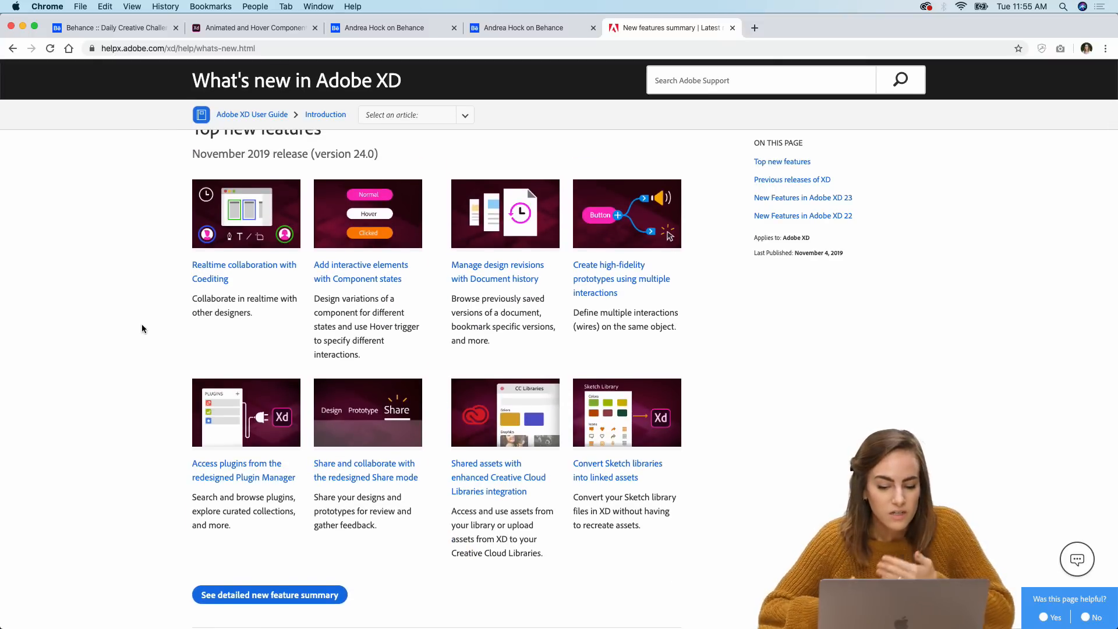
scroll(141, 323, "up", 1)
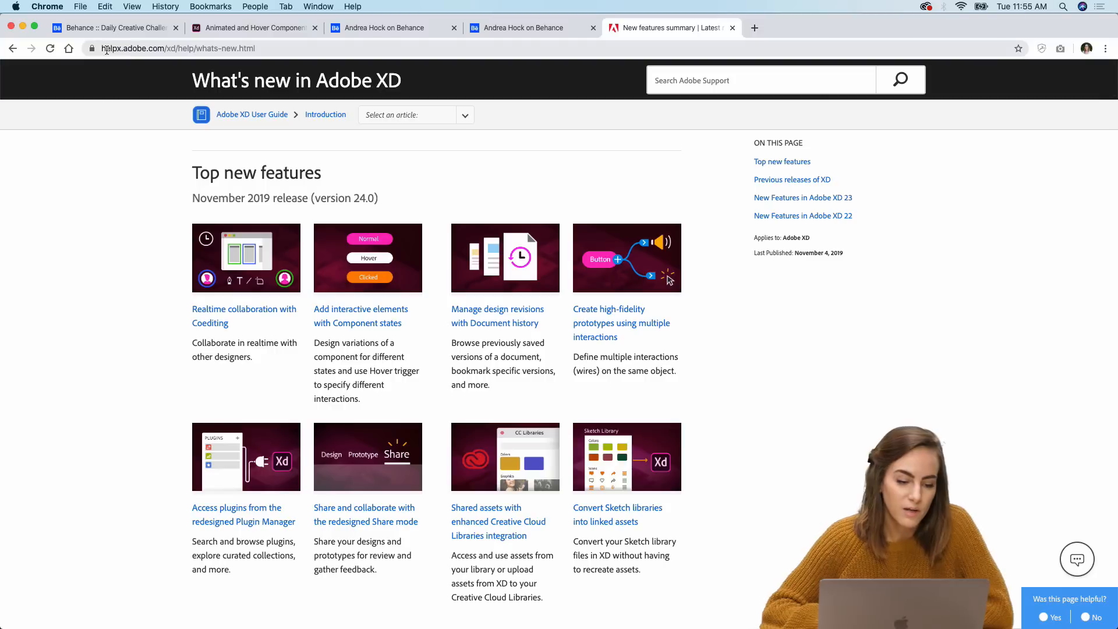